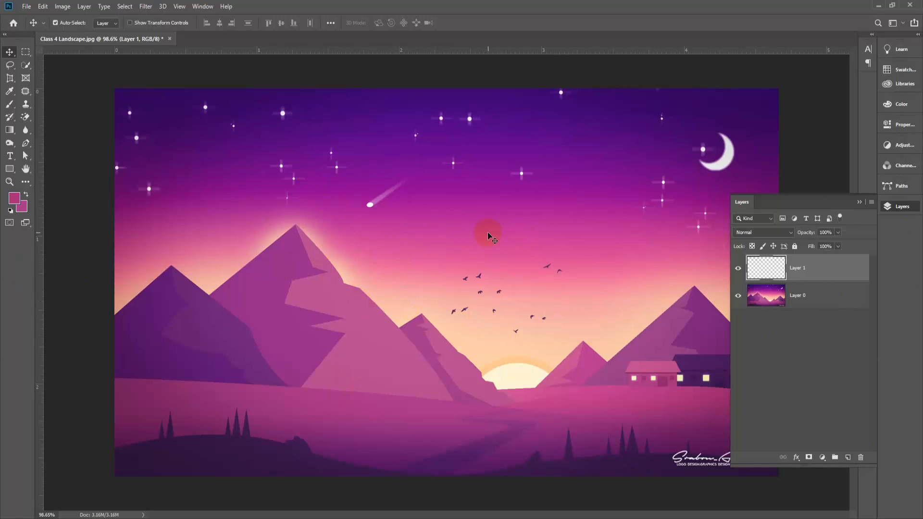
Sample the sky's pink c63197 as the foreground colour and its dark purple 2f015b as the background colour
left_click(14, 197)
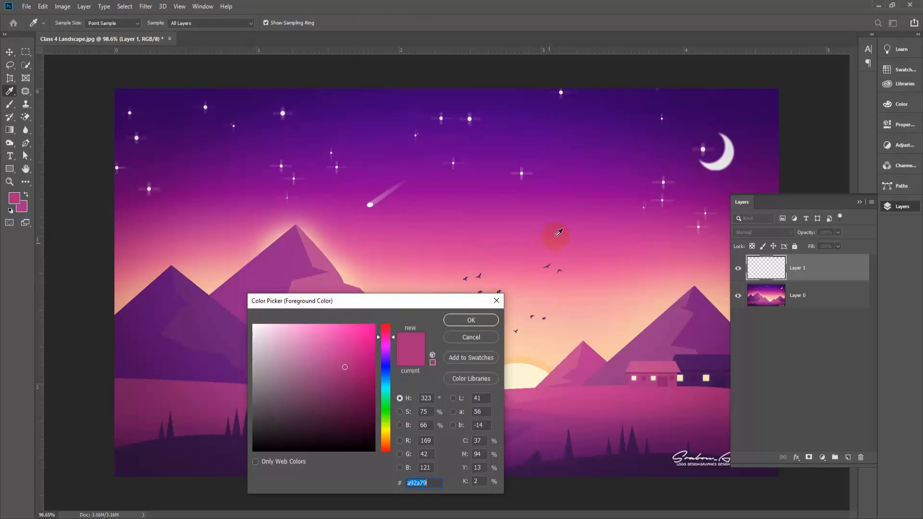
left_click(481, 233)
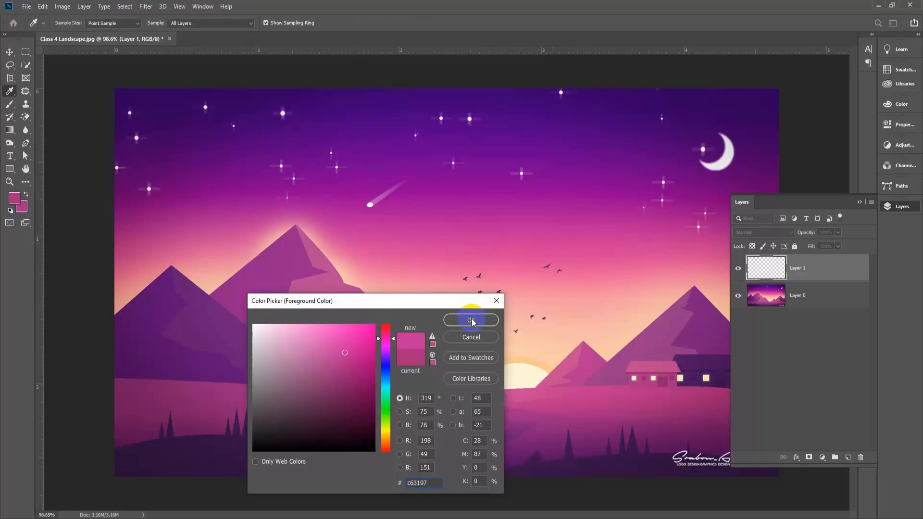
left_click(471, 320)
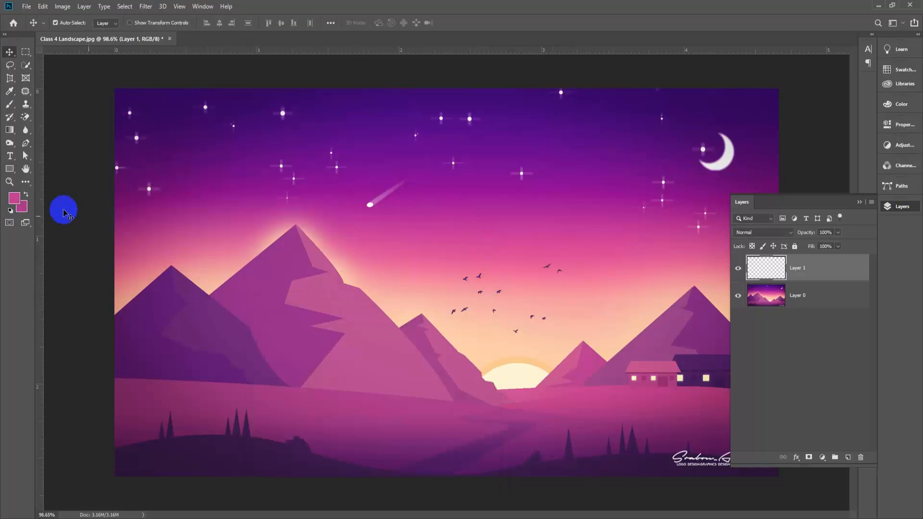
left_click(22, 206)
left_click(166, 94)
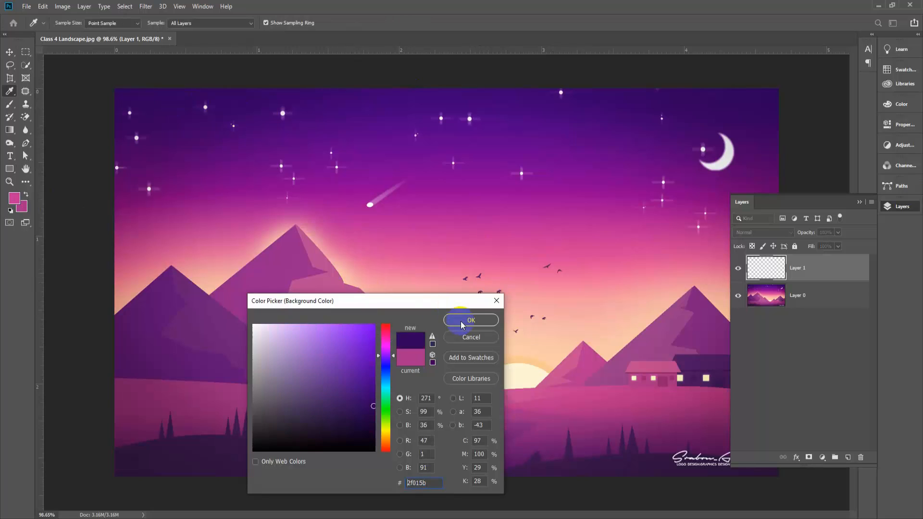
left_click(470, 319)
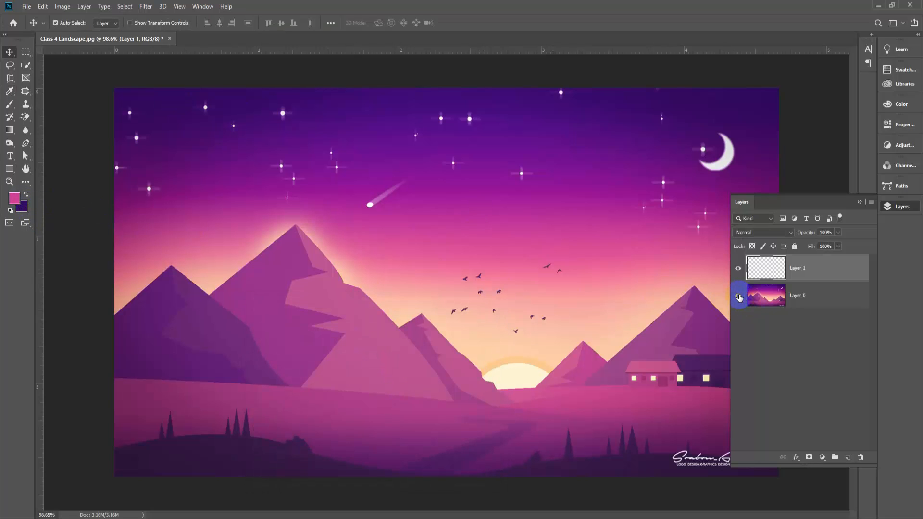
Hide the reference landscape layer and fill the entire canvas on Layer 1 with the pink foreground colour
left_click(739, 296)
left_click(822, 458)
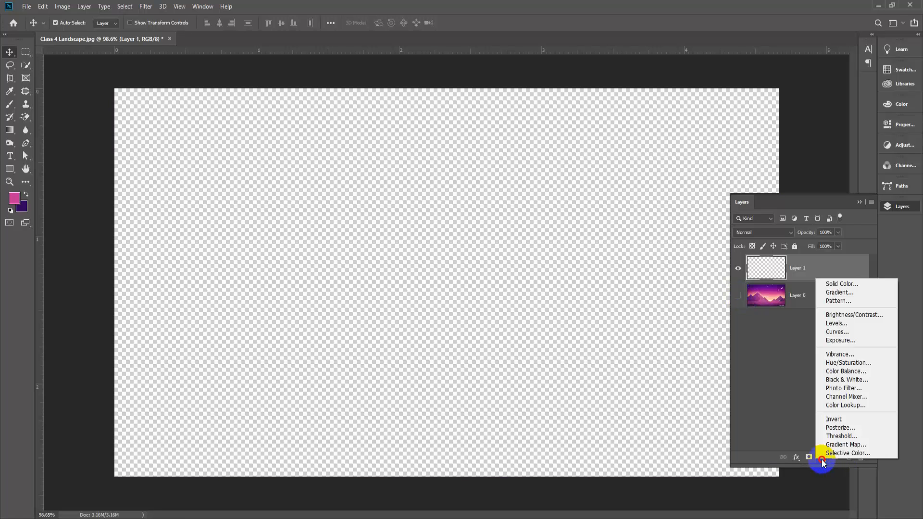
left_click(749, 368)
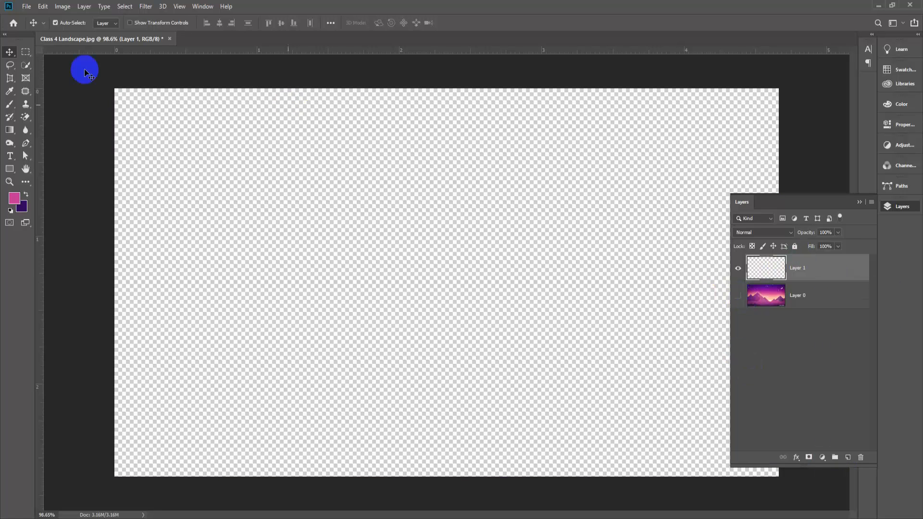
left_click(24, 52)
scroll(175, 183, "down", 3)
left_click_drag(152, 98, 812, 506)
key("alt+BackSpace")
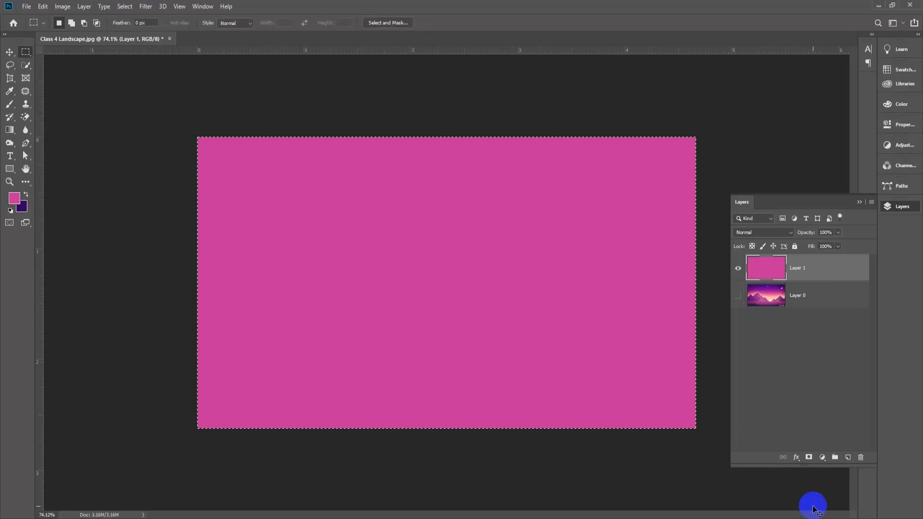
key("ctrl+d")
scroll(447, 348, "up", 3)
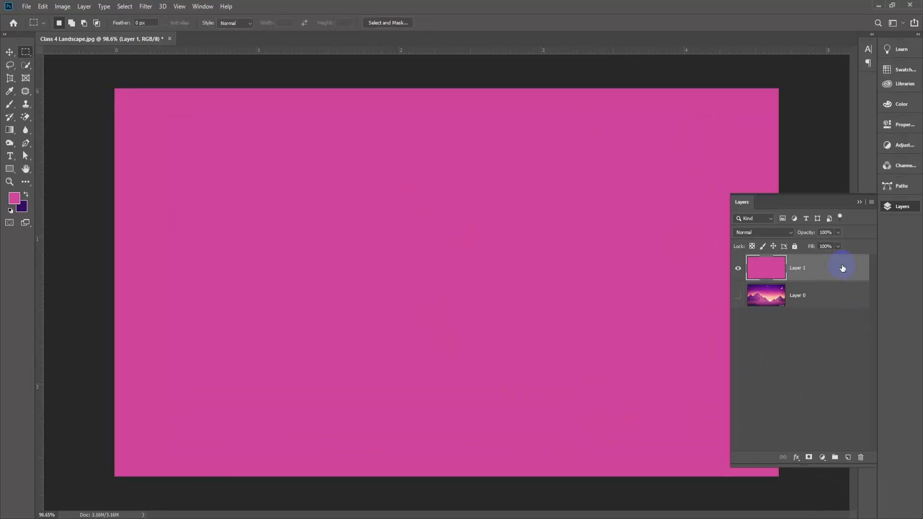
Add a Gradient Overlay to Layer 1 and set the gradient's 0% colour stop to dark purple 2f015b
double_click(852, 279)
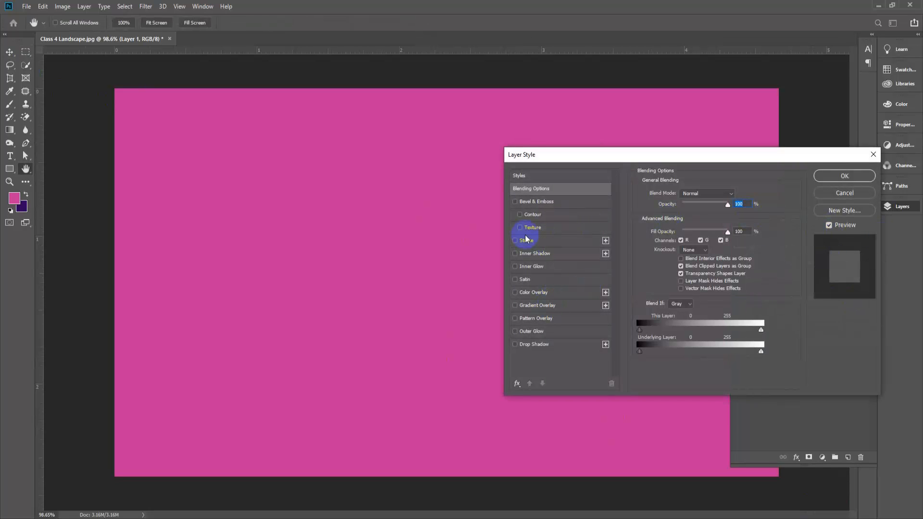
left_click(515, 306)
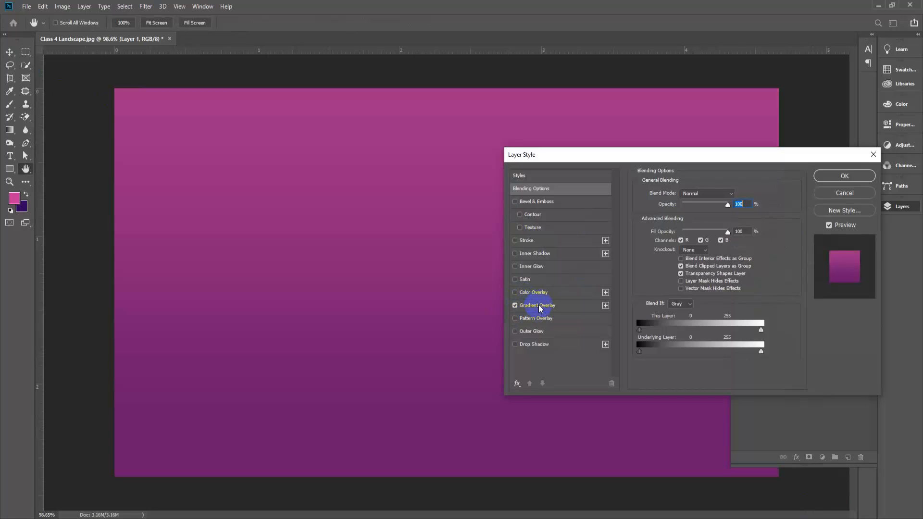
left_click(539, 308)
left_click(694, 216)
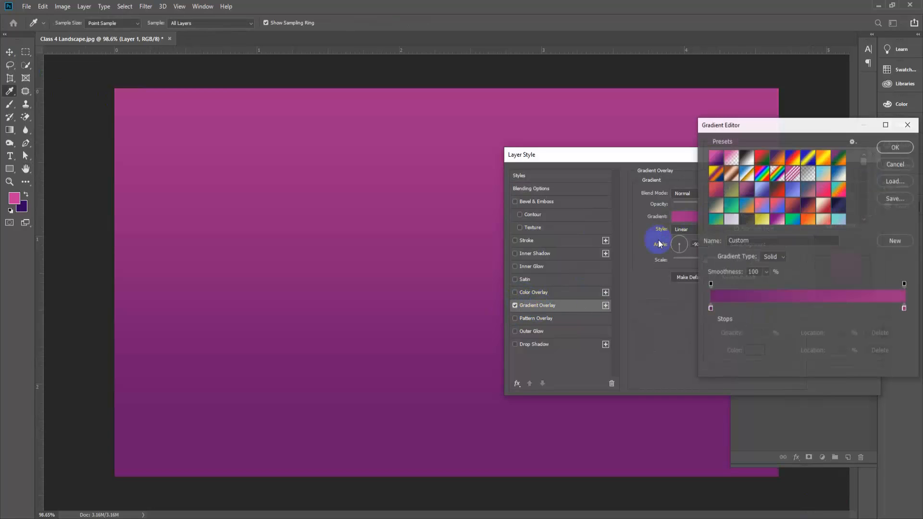
double_click(710, 308)
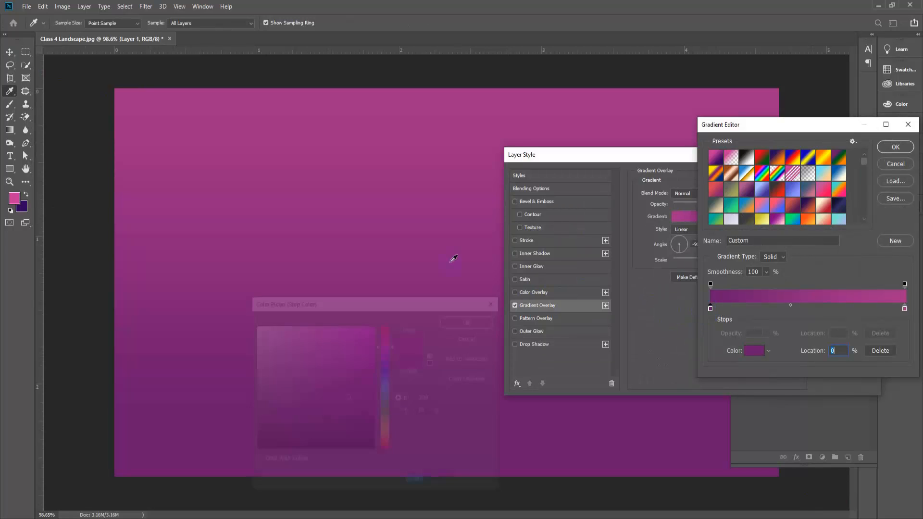
left_click(22, 206)
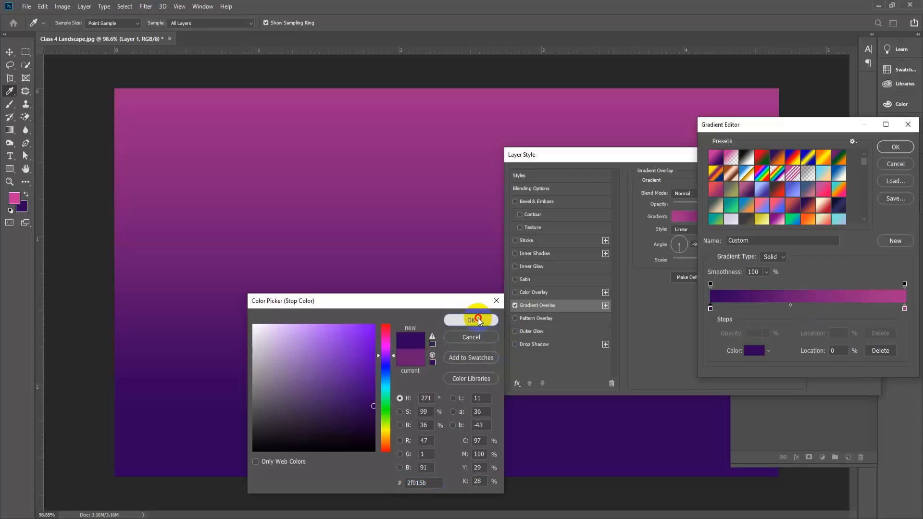
left_click(471, 319)
Set the gradient's 100% colour stop to the pink foreground colour c63197 and accept the gradient
double_click(905, 308)
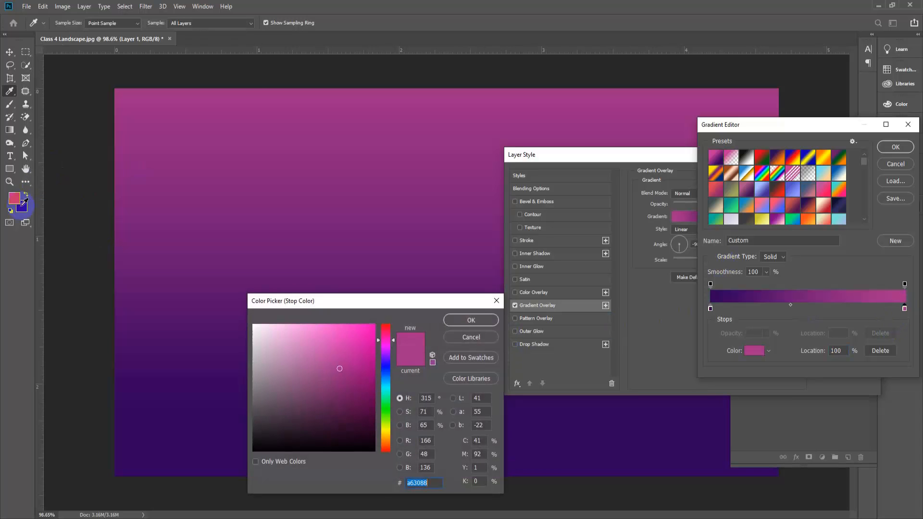
left_click(16, 198)
left_click(471, 320)
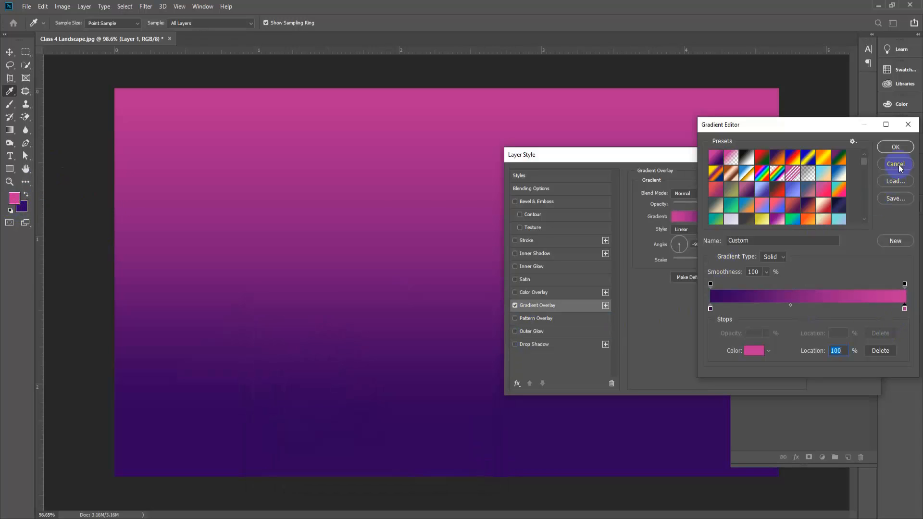
left_click(897, 148)
Set the Gradient Overlay's angle to 90 degrees
double_click(696, 244)
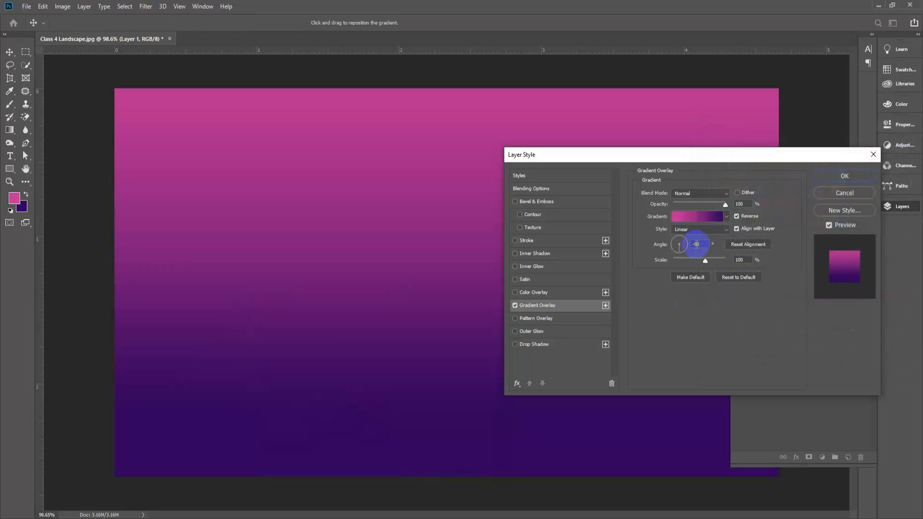
left_click(659, 250)
type("90")
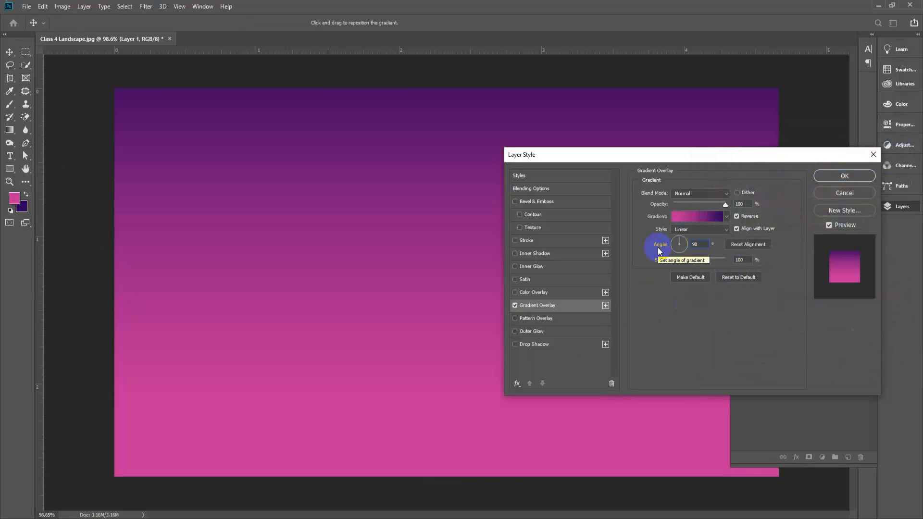
left_click(724, 233)
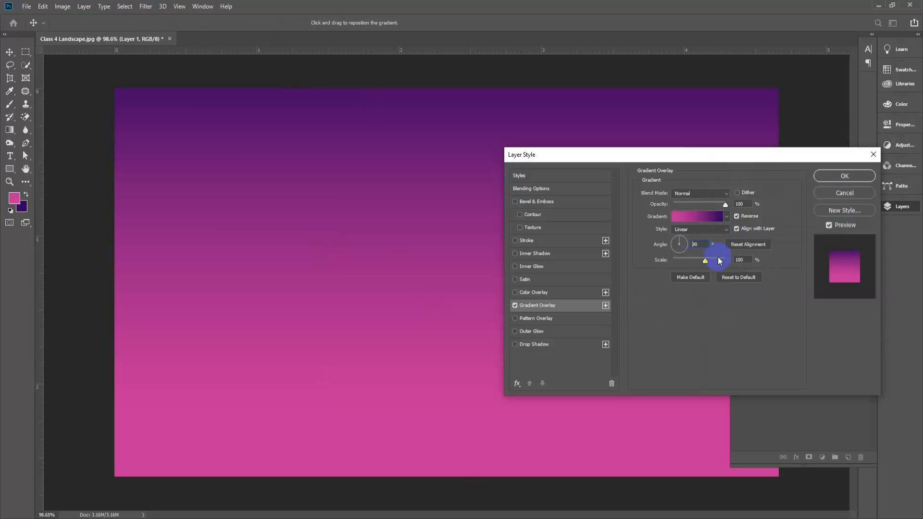
Edit the overlay gradient, moving the purple stop to 19% and the pink stop inward toward the middle
left_click(698, 220)
left_click_drag(710, 310, 746, 310)
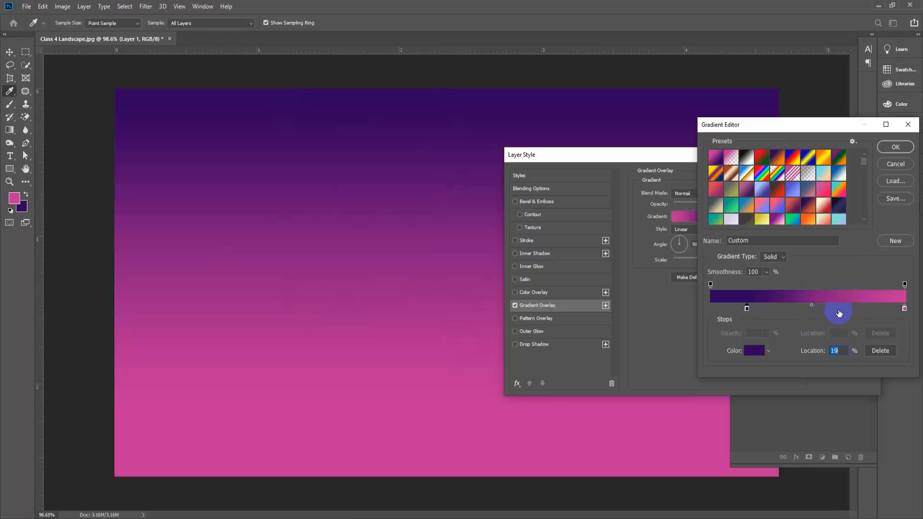
left_click_drag(904, 308, 839, 311)
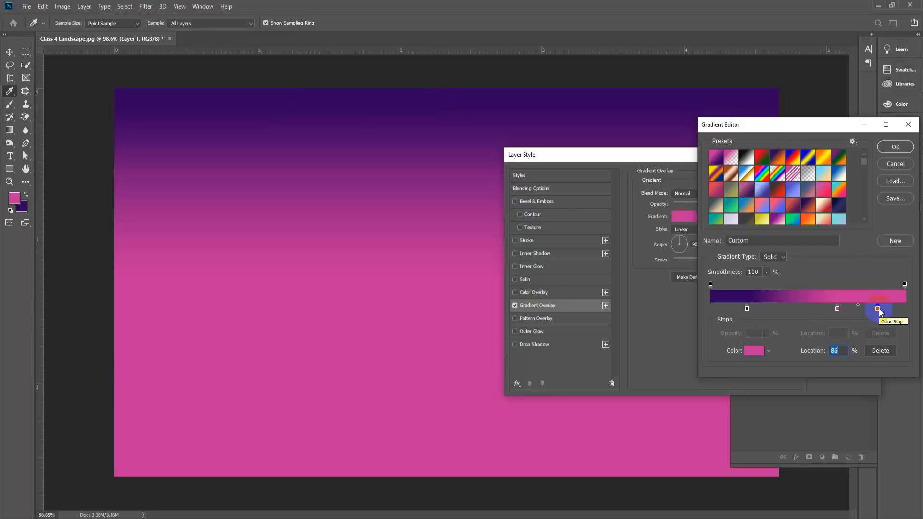
Add a third gradient colour stop at 86% and set its colour to a pale cream yellow
double_click(878, 309)
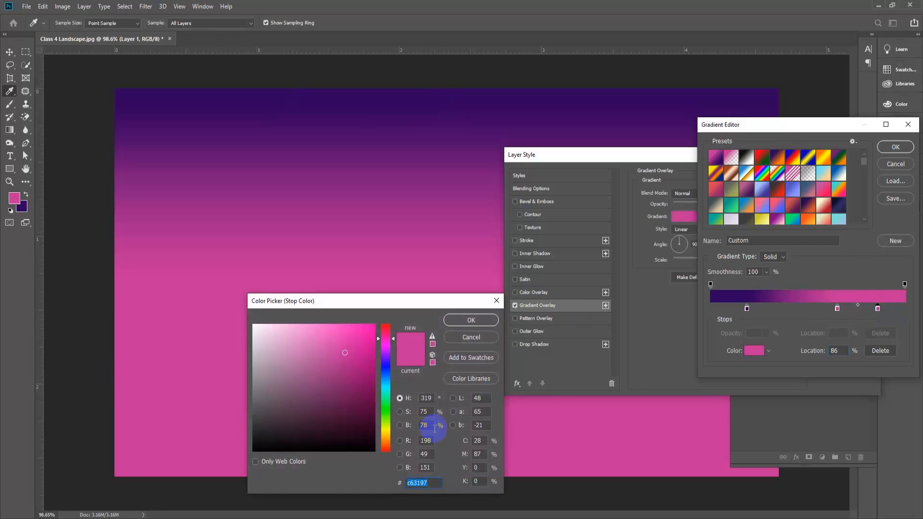
left_click(390, 428)
left_click(275, 330)
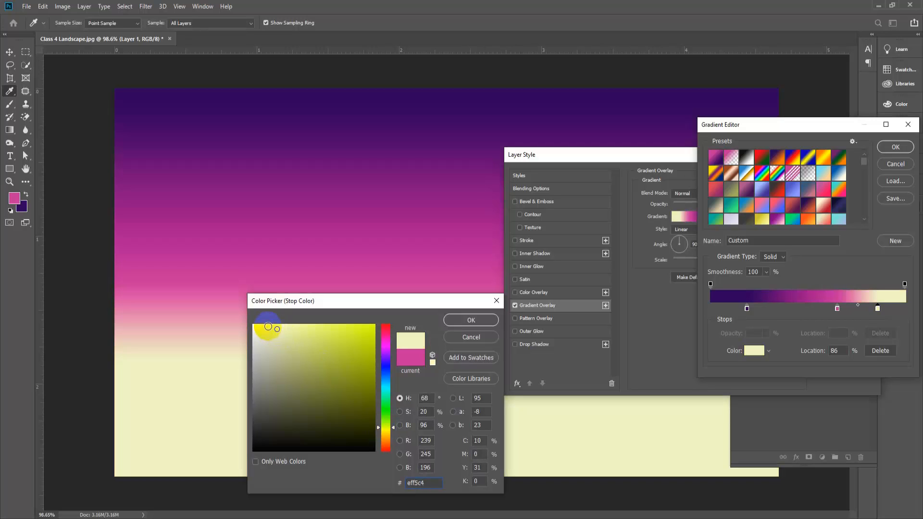
left_click(269, 327)
left_click(471, 320)
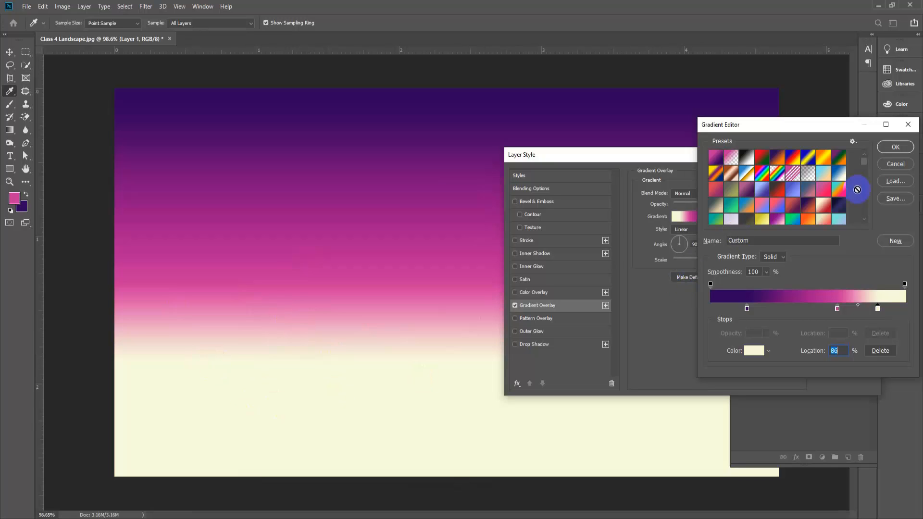
left_click(895, 149)
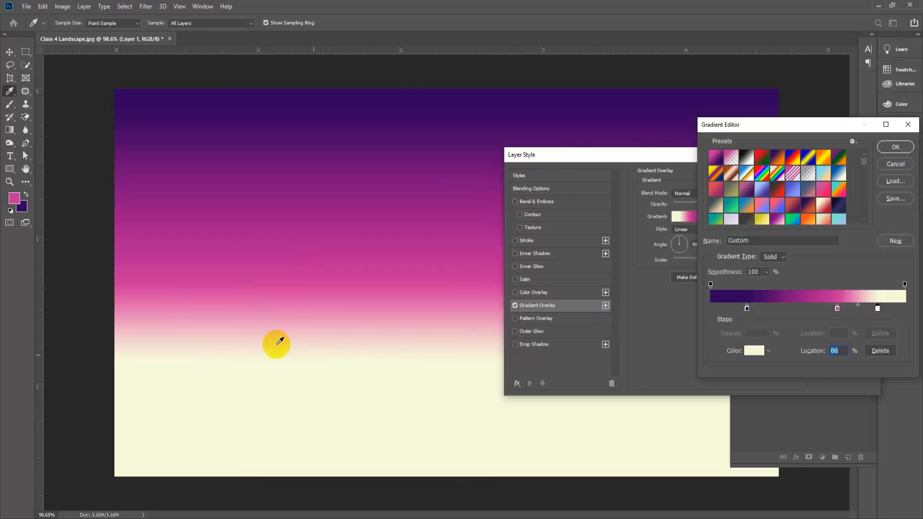
left_click_drag(268, 377, 267, 399)
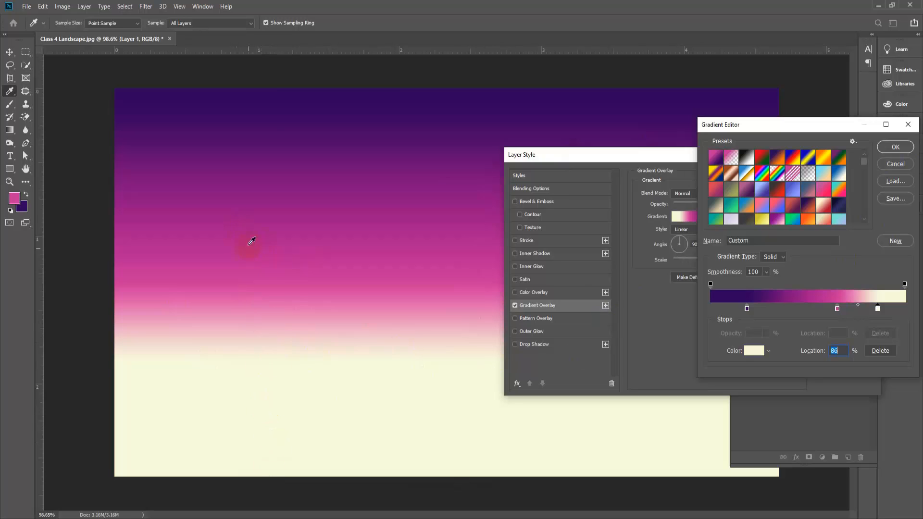
left_click_drag(251, 240, 249, 371)
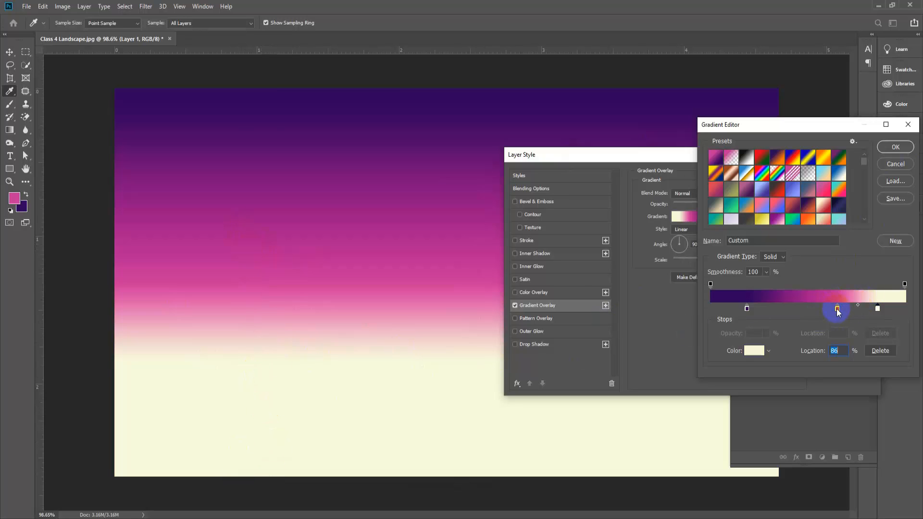
Reposition the gradient stops with purple at 16%, pink near the middle and cream at 73%, then apply the layer style
left_click_drag(836, 309, 803, 309)
mouse_move(878, 311)
left_mouse_down()
mouse_move(865, 311)
mouse_move(876, 312)
left_mouse_up()
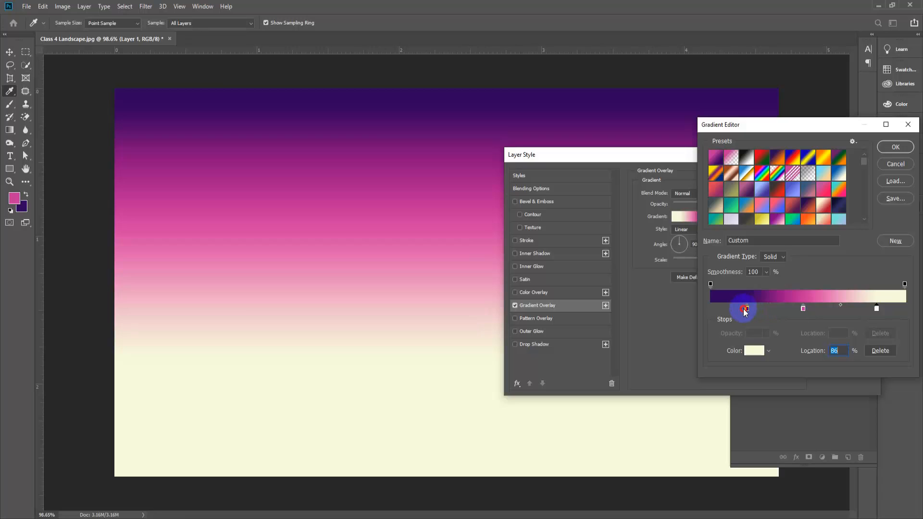
left_click_drag(744, 312, 743, 312)
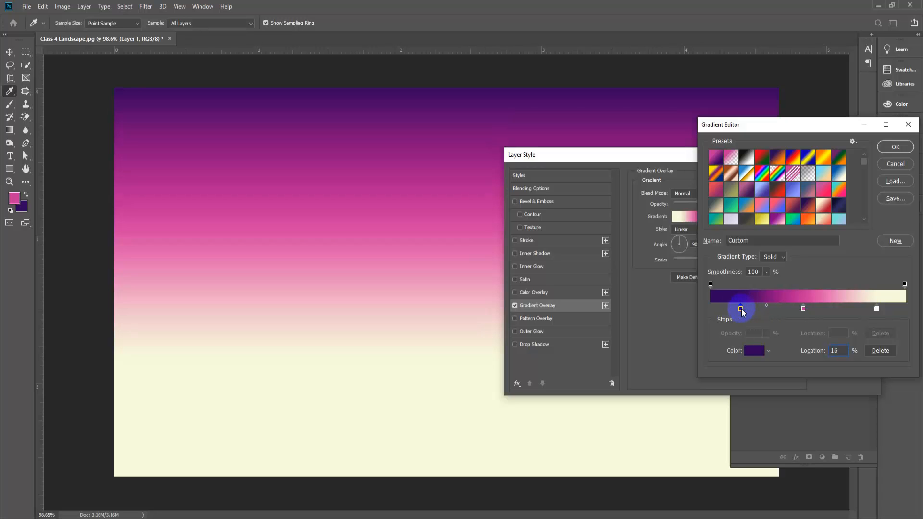
left_click_drag(875, 310, 865, 310)
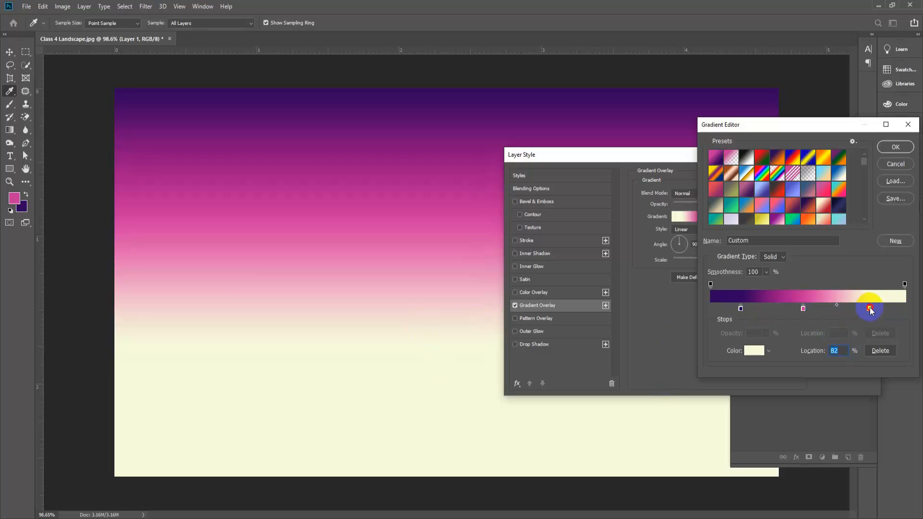
left_click_drag(870, 310, 851, 310)
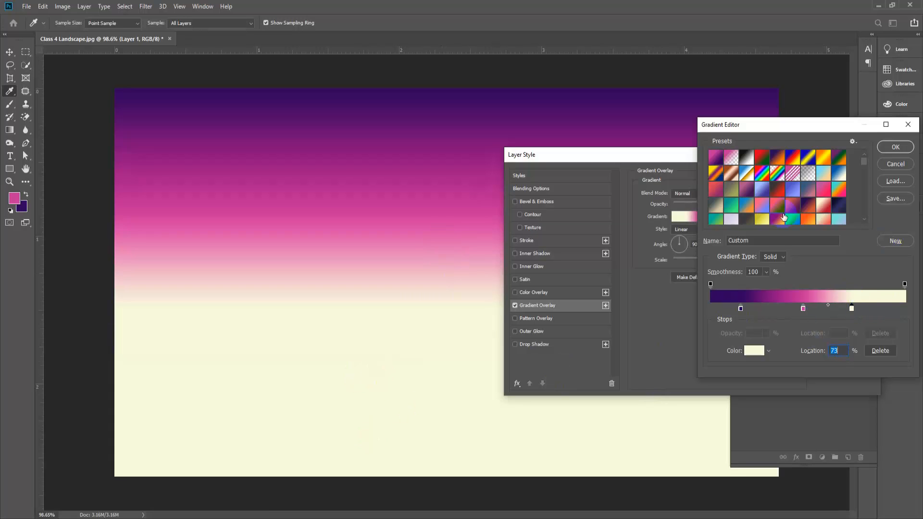
left_click(903, 151)
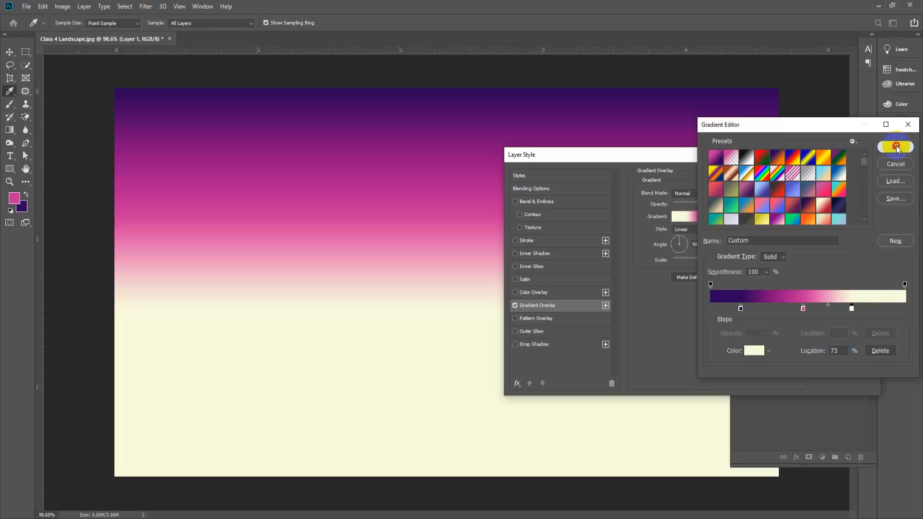
left_click(896, 148)
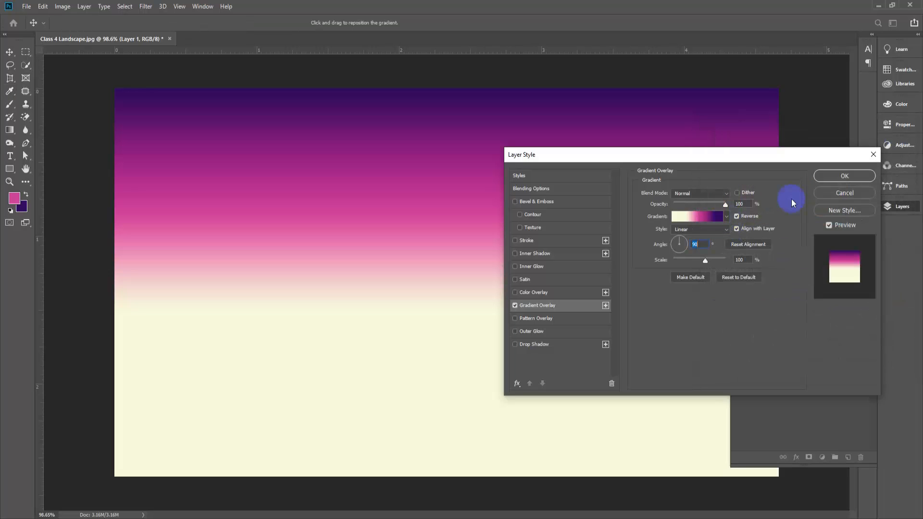
left_click(846, 176)
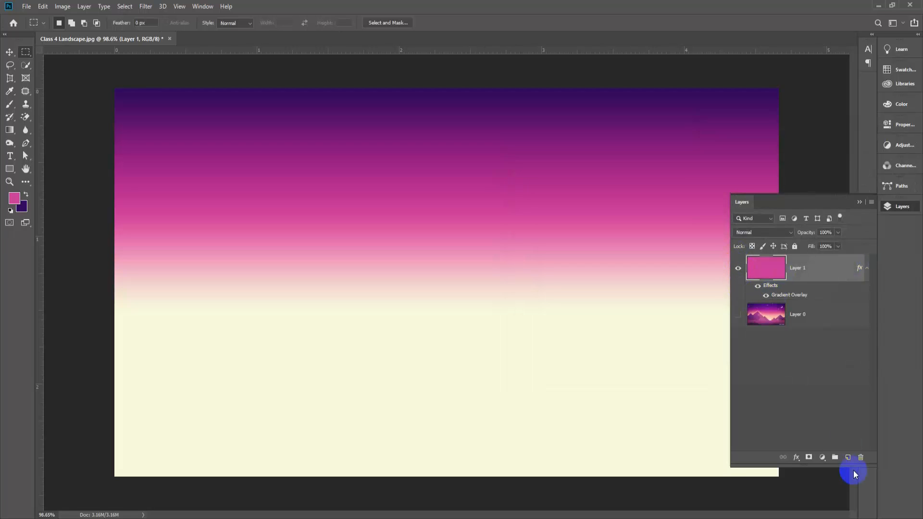
Add a new layer and draw a closed rectangular Pen path covering the canvas from just below mid-height down to the bottom edge
left_click(847, 457)
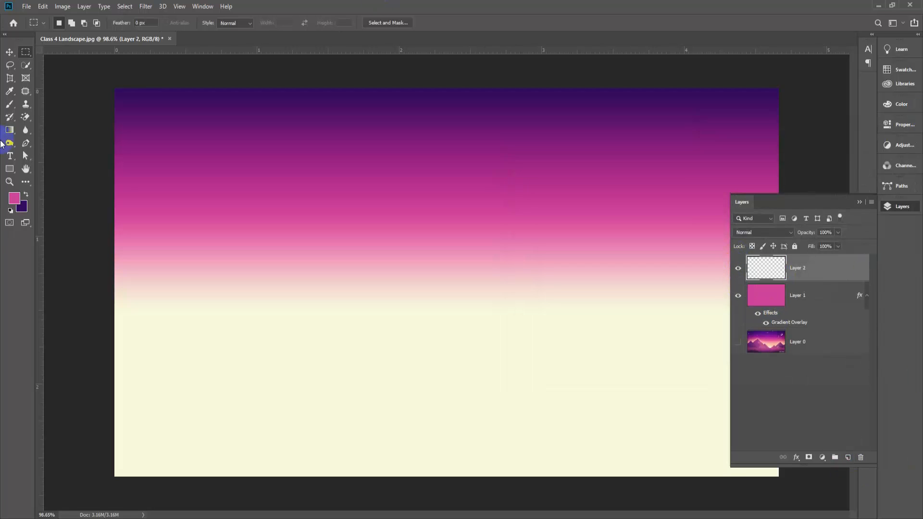
key("ctrl+minus")
key("ctrl+plus")
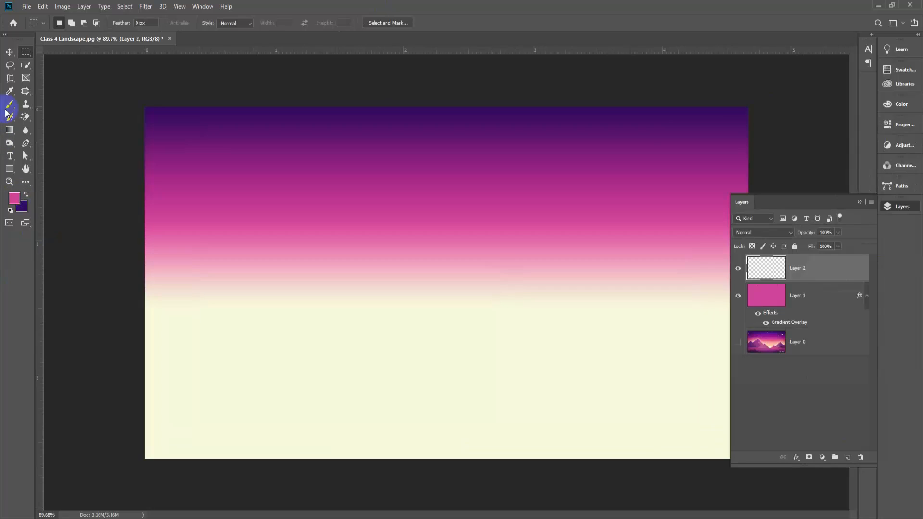
left_click(26, 143)
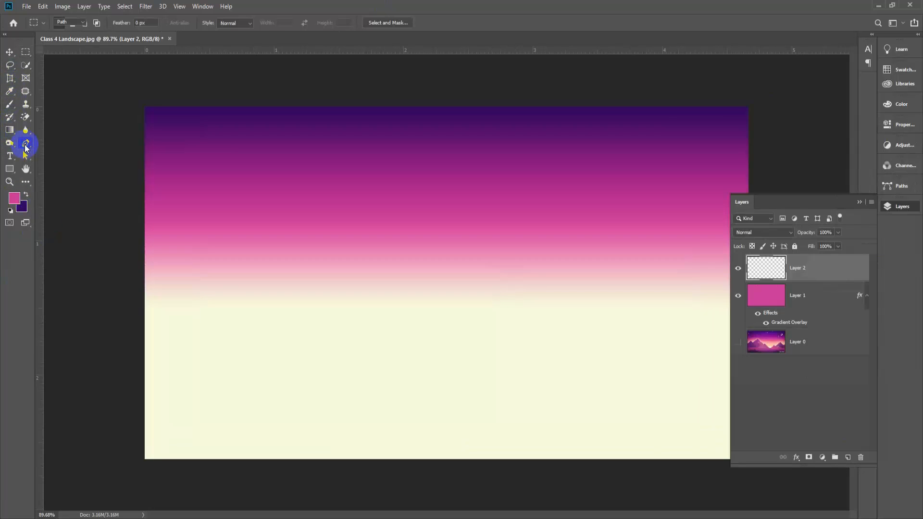
left_click(52, 141)
left_click_drag(146, 328, 149, 316)
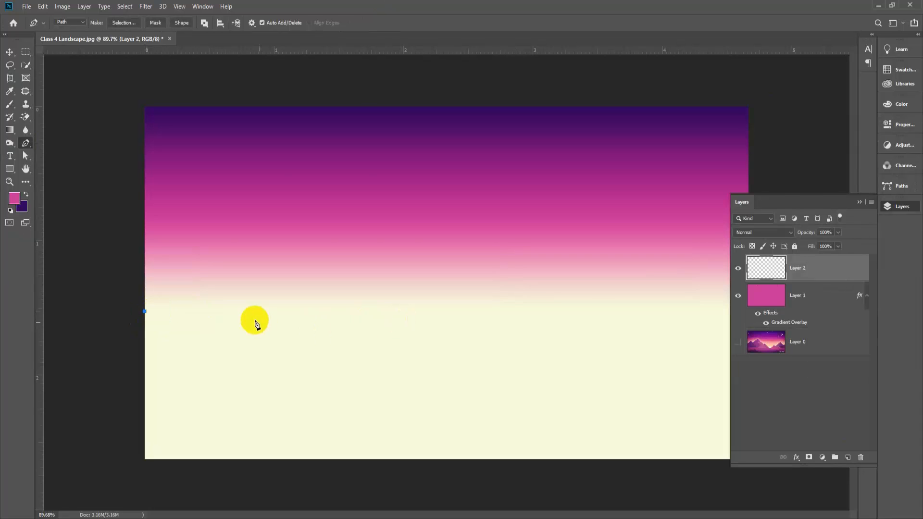
scroll(245, 358, "down", 2)
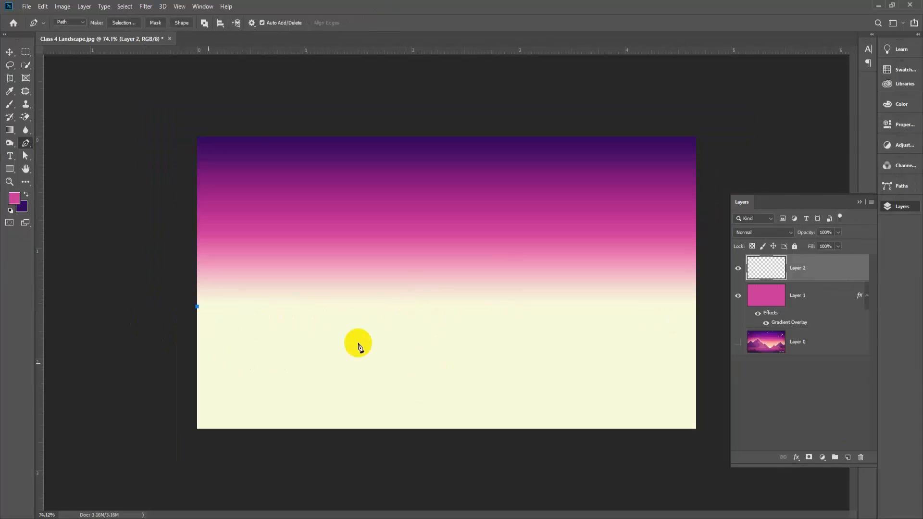
left_click(696, 307)
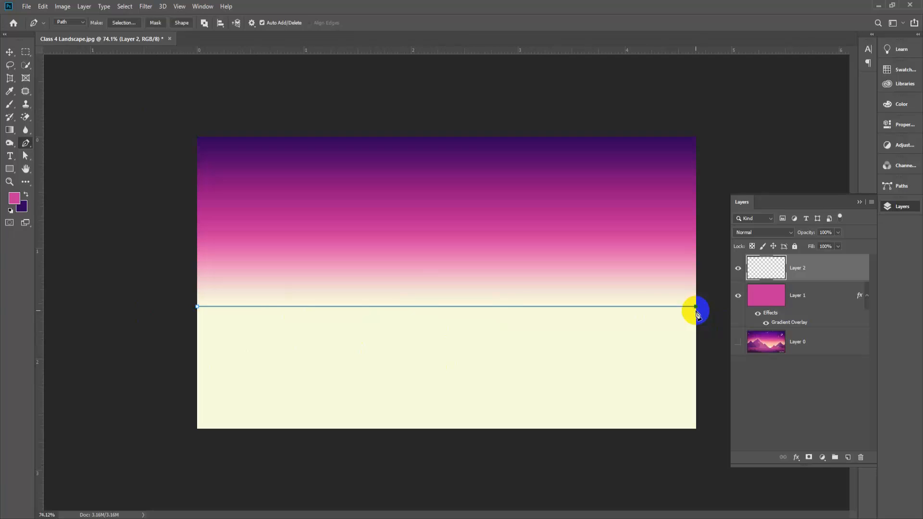
left_click(696, 429)
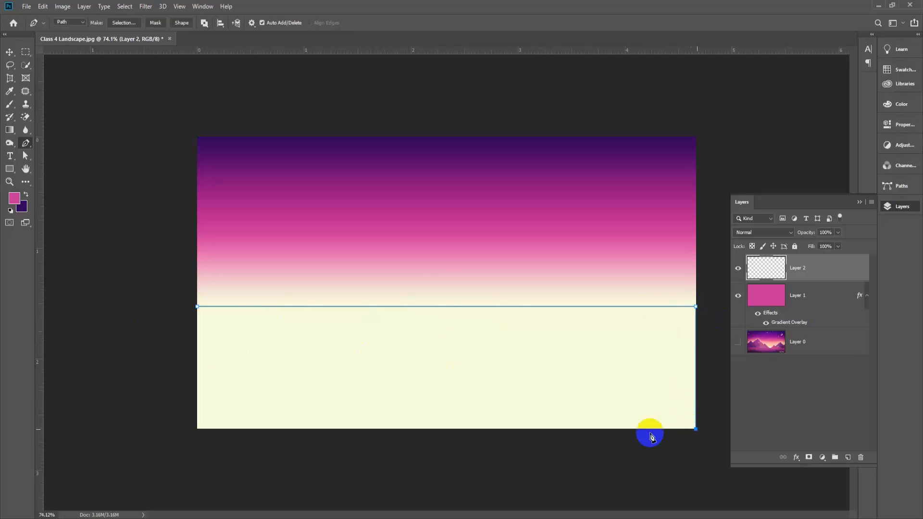
left_click(196, 429)
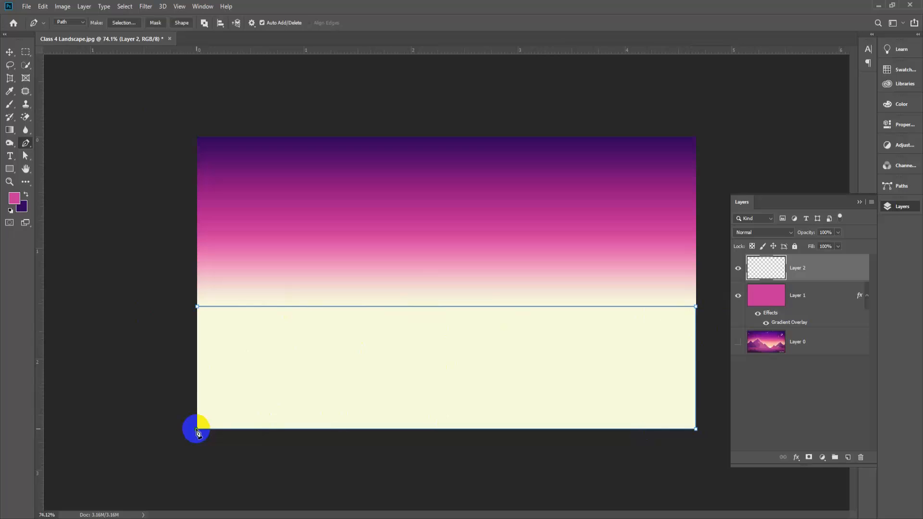
left_click(198, 306)
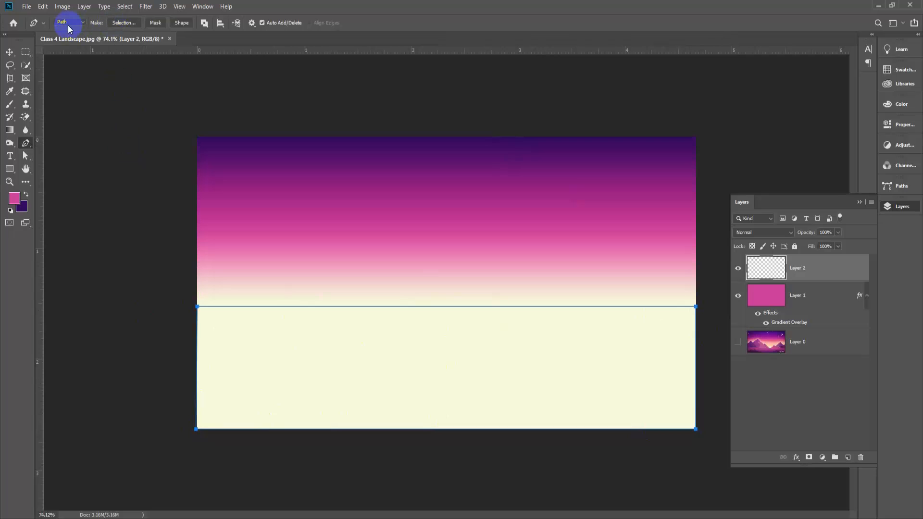
Convert the path to a selection, fill it with the pink foreground colour and deselect
key("ctrl+Return")
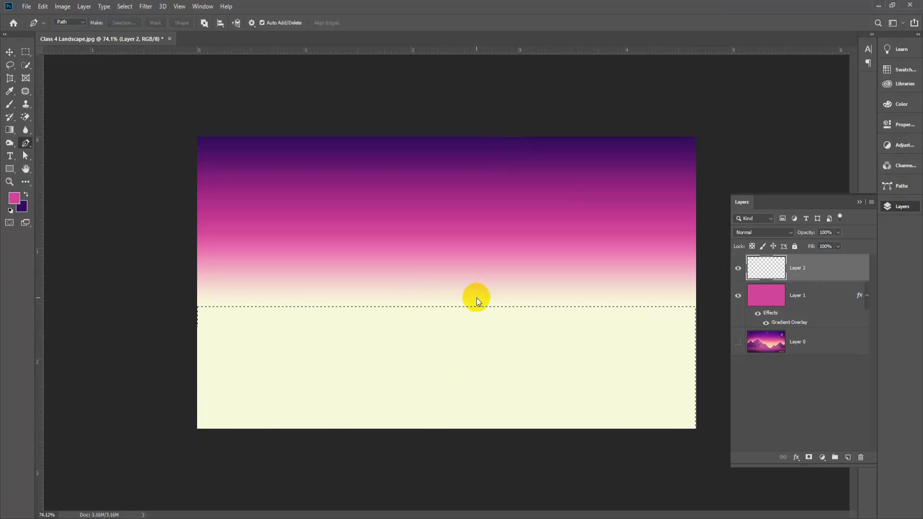
key("alt+BackSpace")
key("ctrl+d")
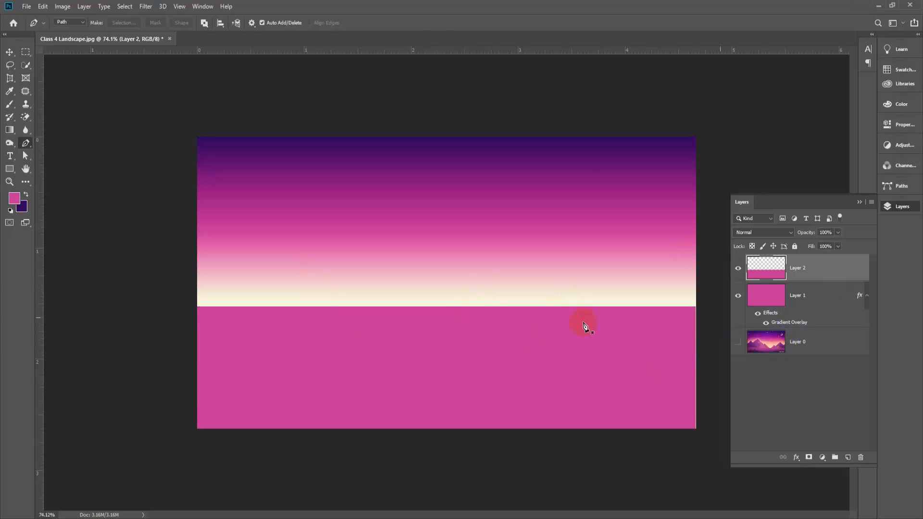
Copy the layer style from Layer 1 and paste it onto Layer 2
left_click(796, 294)
left_click(849, 269)
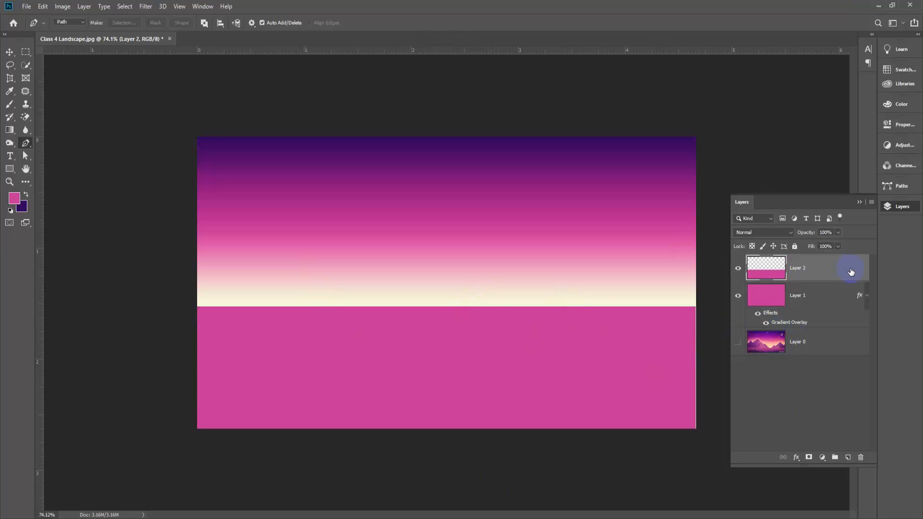
left_click(843, 297)
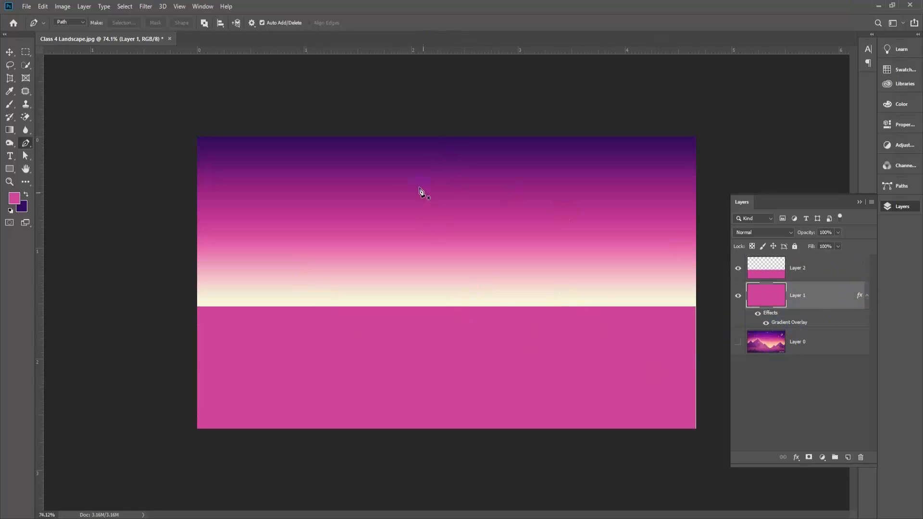
right_click(858, 297)
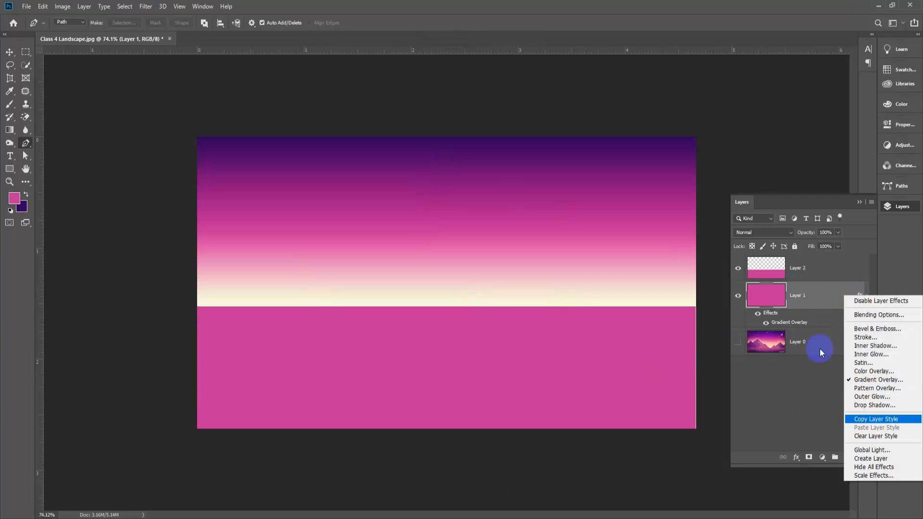
left_click(875, 419)
left_click(826, 268)
right_click(849, 264)
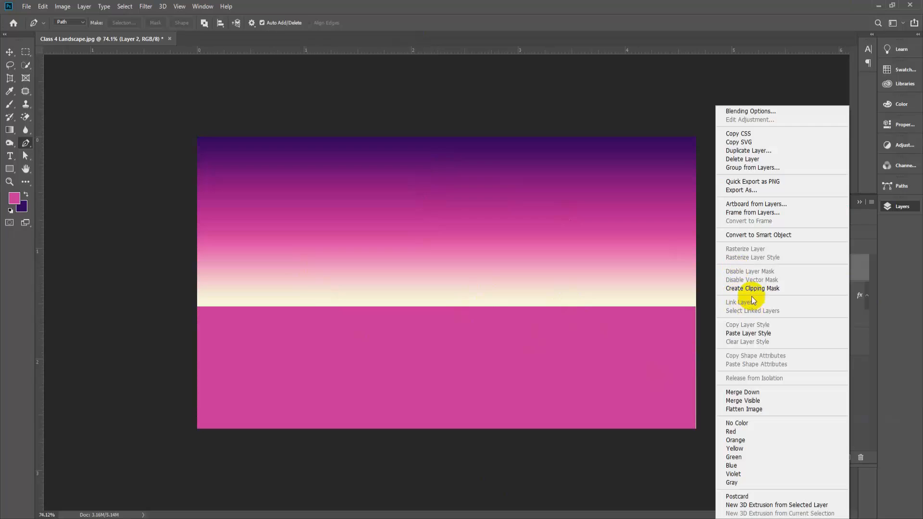
left_click(759, 333)
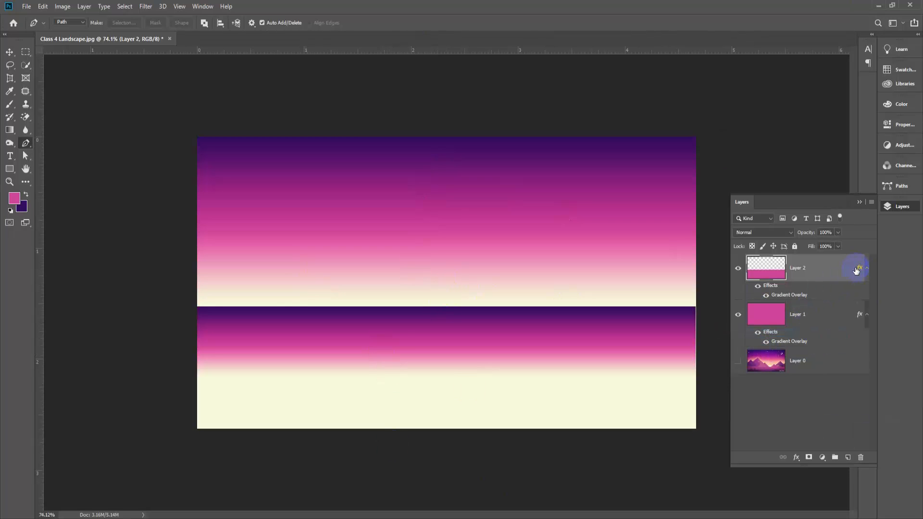
Edit Layer 2's Gradient Overlay gradient and remove the cream colour stop
double_click(856, 270)
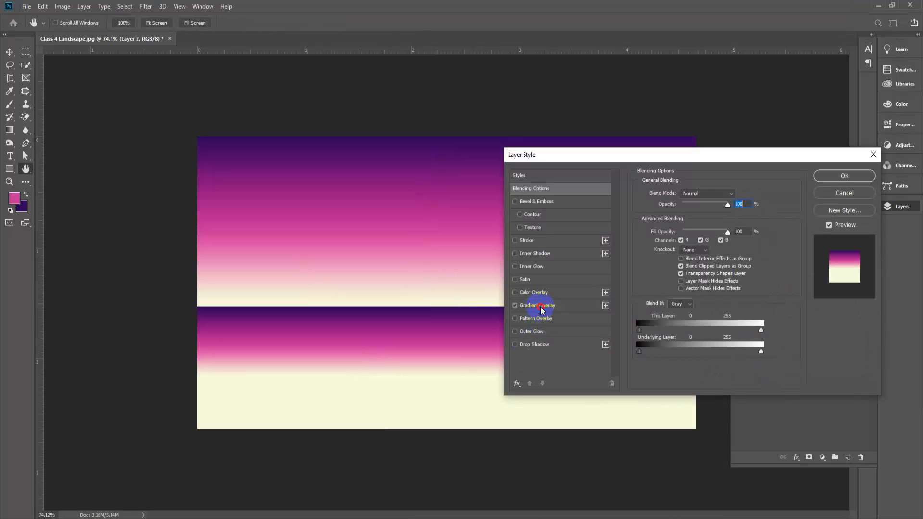
left_click(540, 306)
left_click(697, 217)
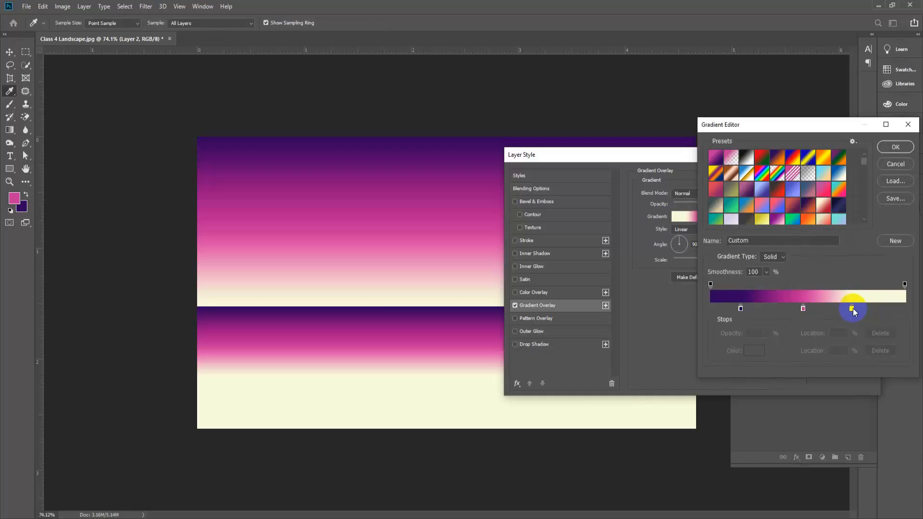
left_click_drag(853, 309, 860, 331)
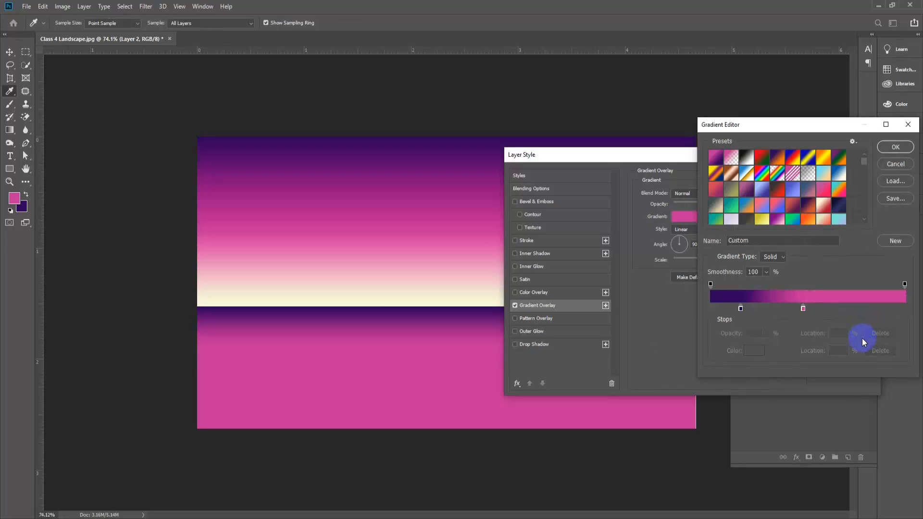
Swap the order of the gradient stops, placing purple at 100% and pink at 27%
left_click_drag(802, 309, 814, 308)
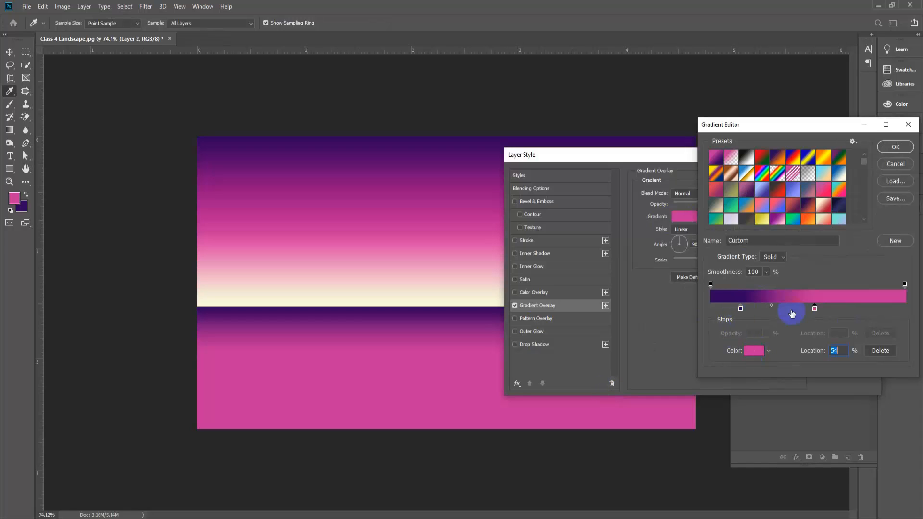
left_click(814, 309)
left_click_drag(815, 310, 710, 312)
left_click_drag(749, 312, 904, 308)
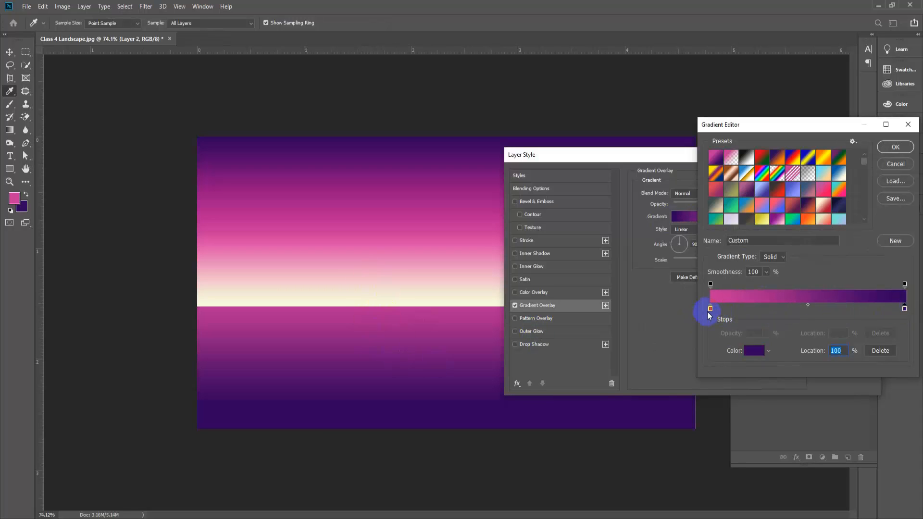
mouse_move(904, 309)
left_mouse_down()
mouse_move(882, 312)
mouse_move(908, 309)
left_mouse_up()
left_click_drag(711, 310, 755, 311)
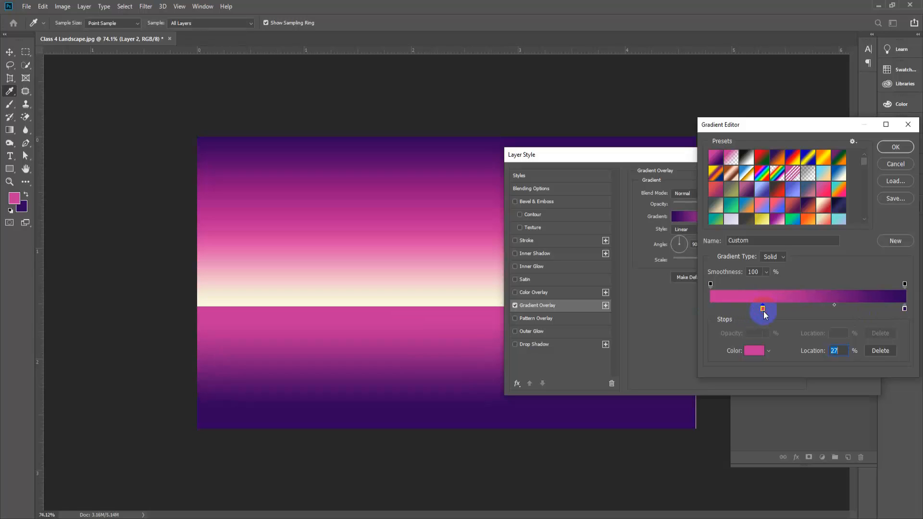
Add a gradient colour stop at 1% and set its colour to near-white
left_click(713, 309)
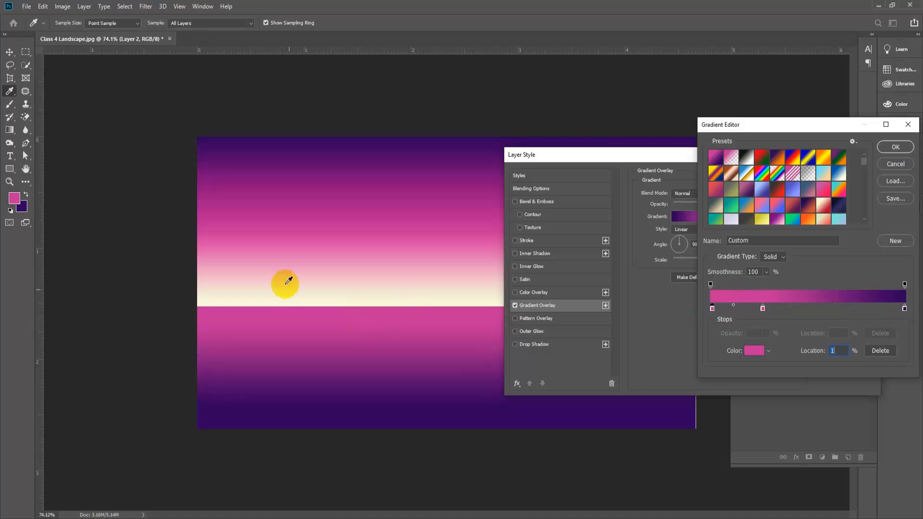
double_click(712, 309)
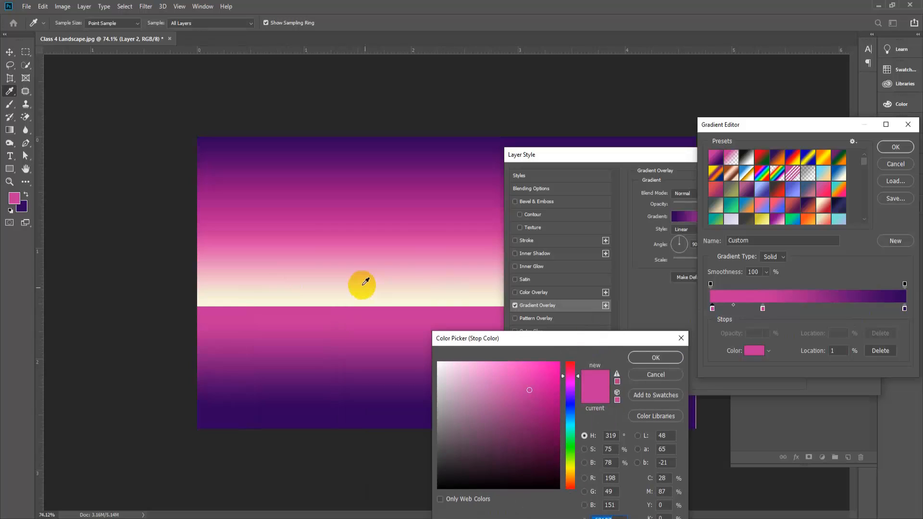
left_click(396, 319)
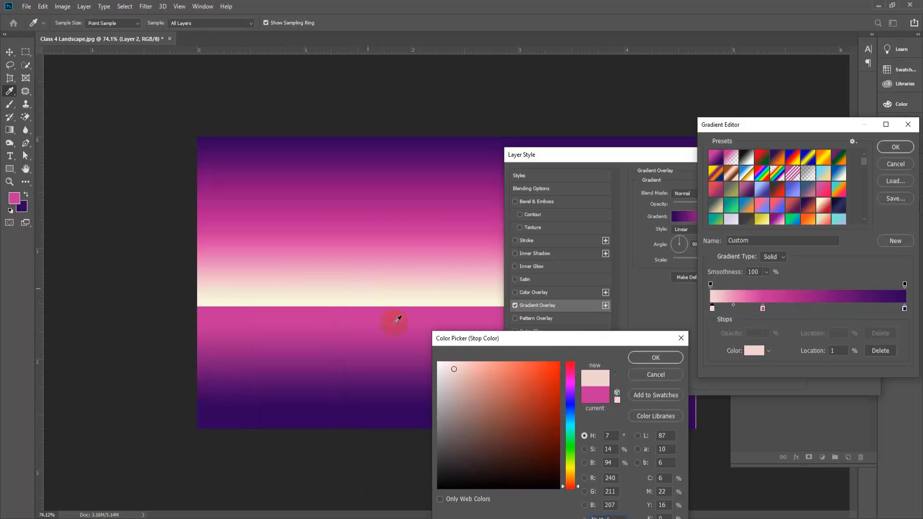
left_click(438, 360)
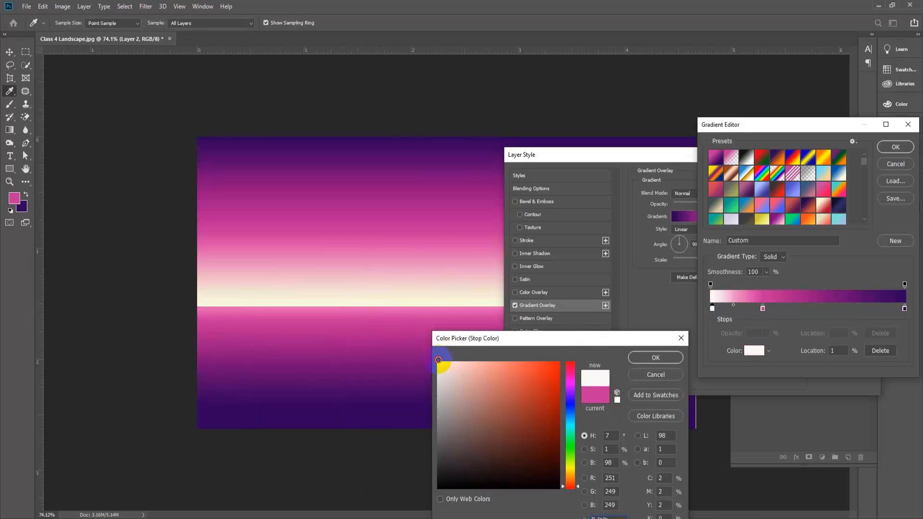
left_click(660, 359)
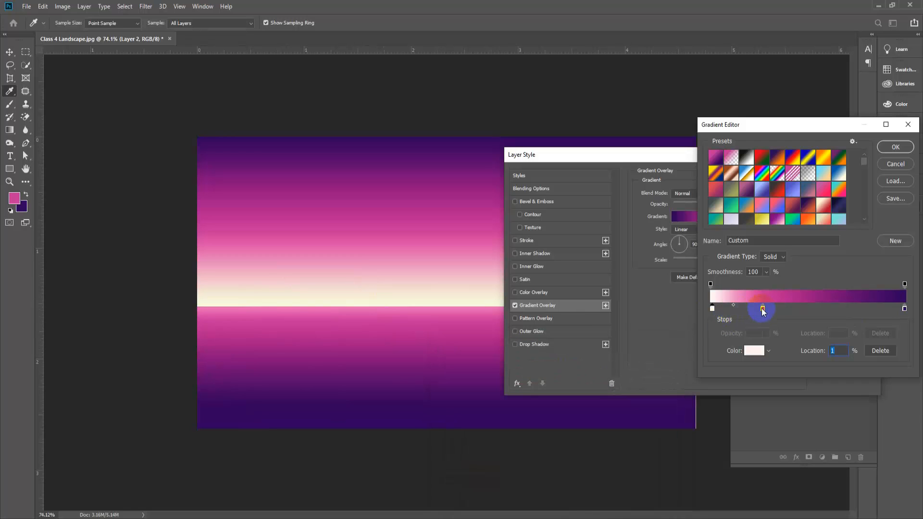
Move the pink stop further toward the middle and the near-white stop to 5%, and apply Layer 2's style
left_click_drag(763, 310, 785, 310)
mouse_move(712, 309)
left_mouse_down()
mouse_move(747, 312)
mouse_move(720, 312)
mouse_move(726, 323)
mouse_move(722, 313)
left_mouse_up()
left_click(742, 309)
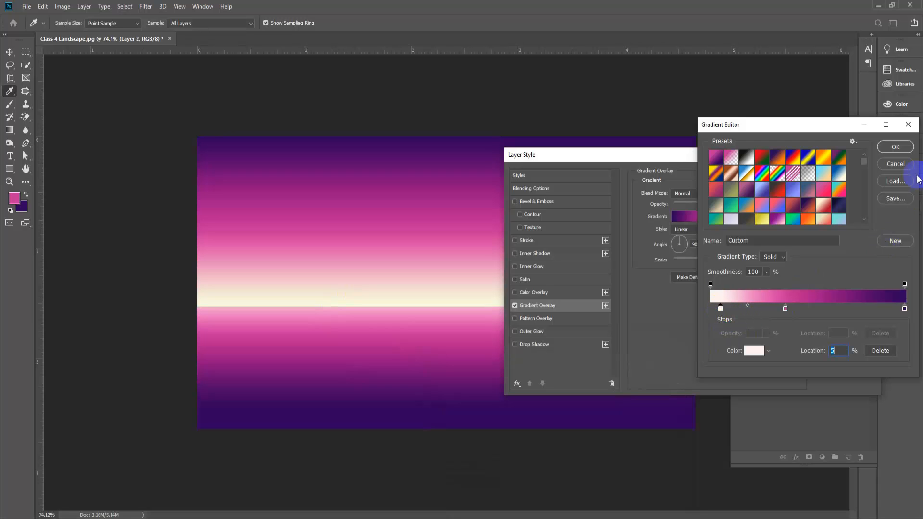
left_click(894, 148)
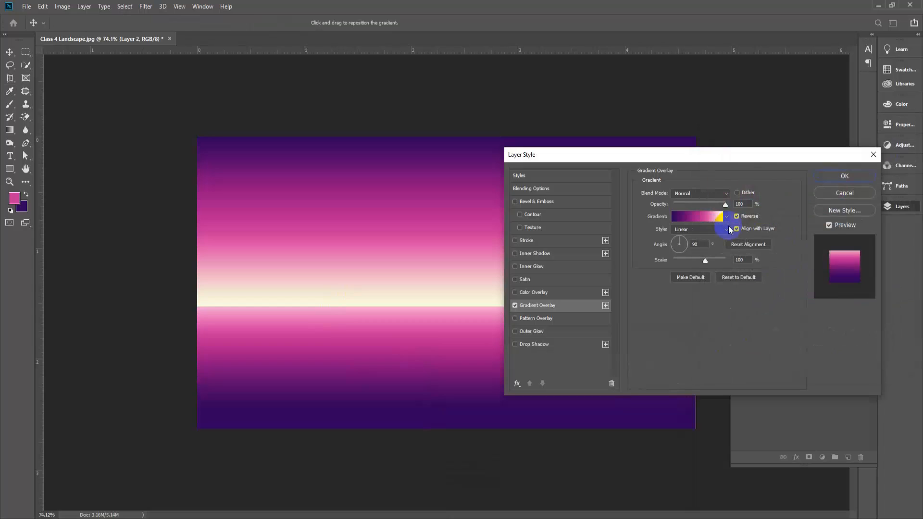
left_click(866, 178)
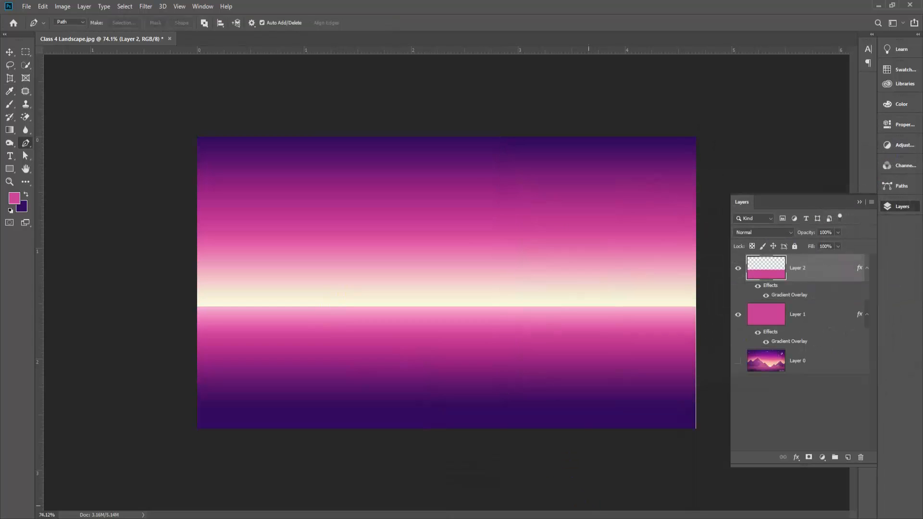
Add a new layer and draw a pink circle about 483 px across over the horizon with the Ellipse tool
left_click(848, 457)
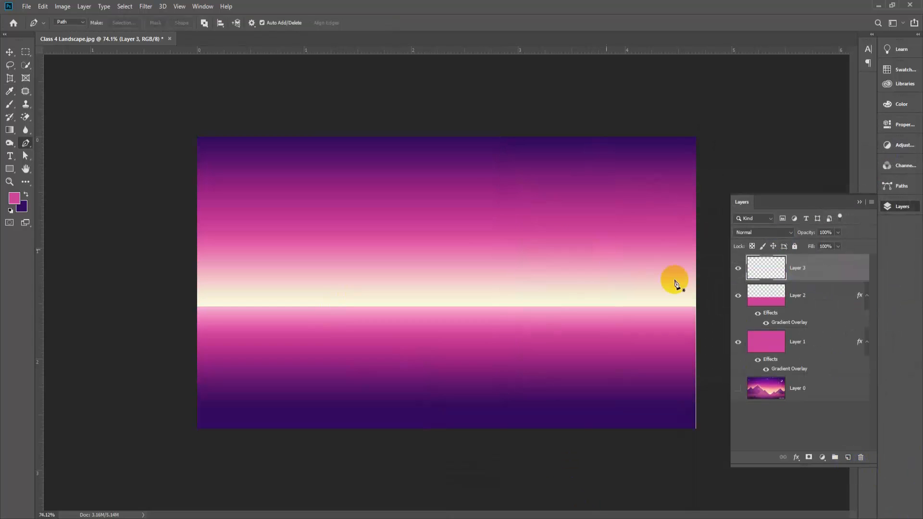
left_click(10, 158)
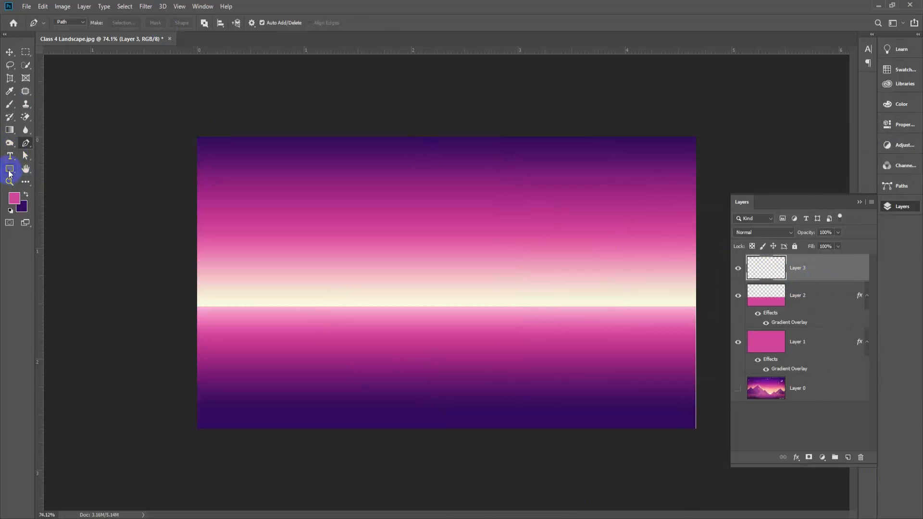
left_click(10, 170)
left_click(27, 53)
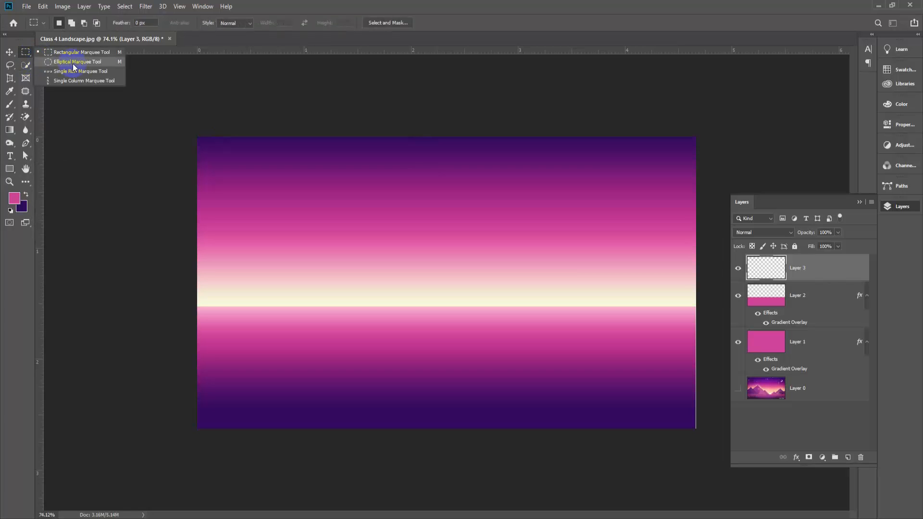
left_click(10, 168)
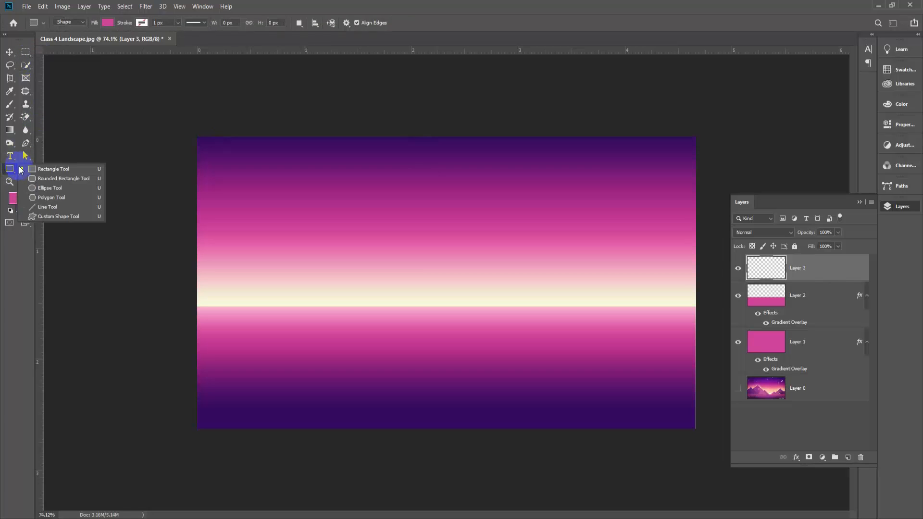
left_click(53, 190)
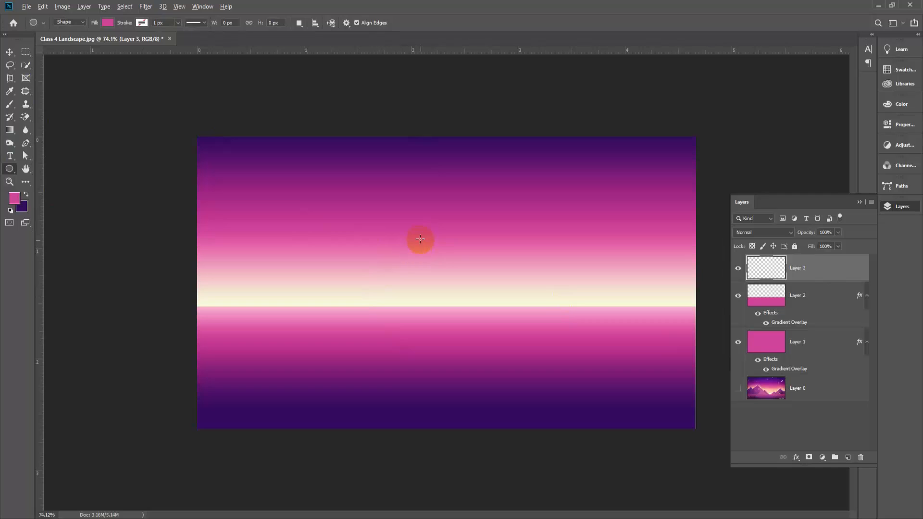
left_click_drag(391, 226, 563, 412)
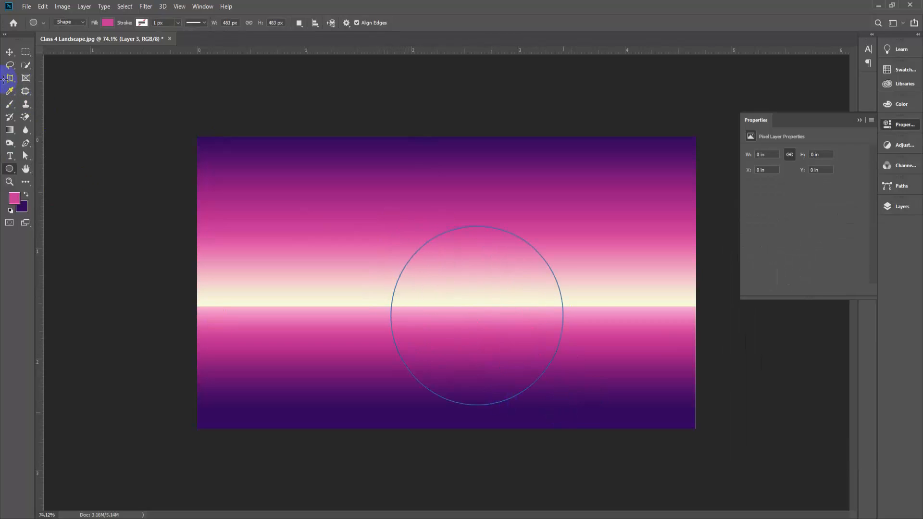
Centre the pink circle horizontally and vertically on the whole canvas, and clear the selection
left_click(9, 52)
left_click_drag(482, 256, 460, 240)
left_click(27, 52)
left_click_drag(58, 82, 764, 510)
left_click(9, 52)
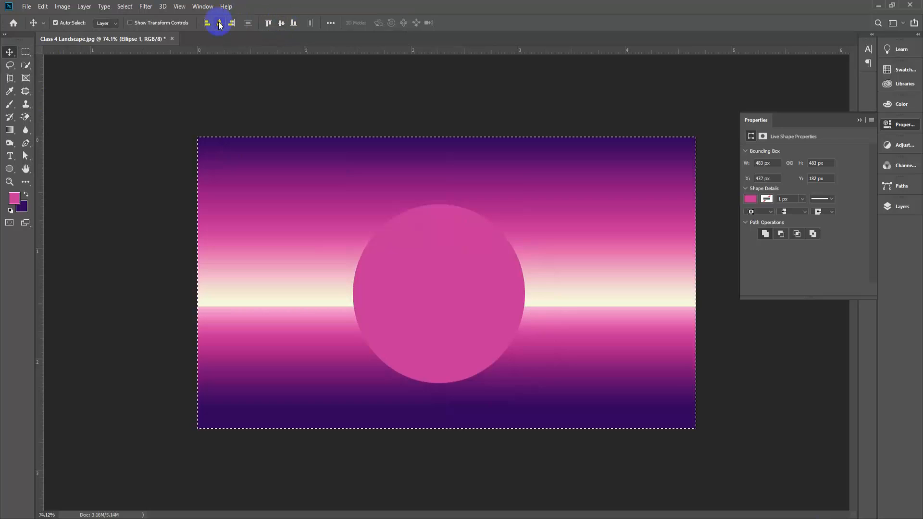
left_click(219, 22)
left_click(282, 24)
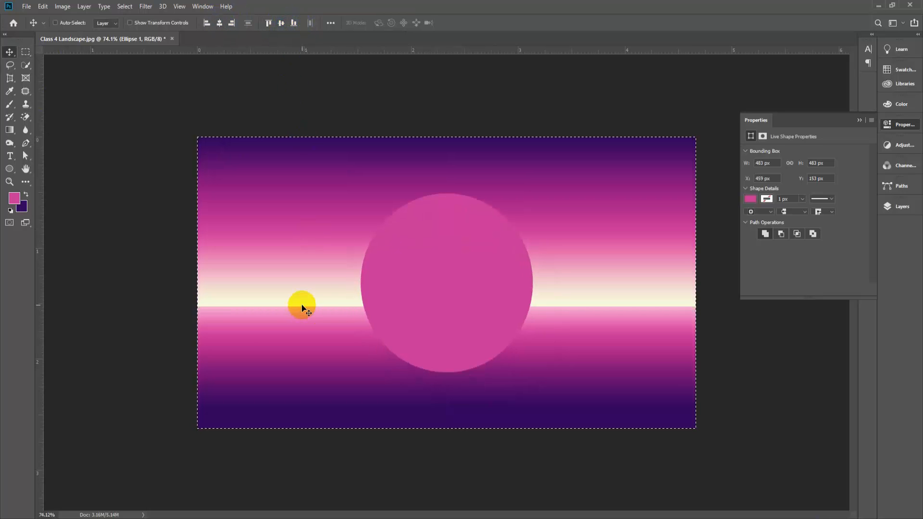
key("ctrl+d")
Stretch Layer 2's lower gradient band slightly past the canvas's right edge to cover the thin gap
scroll(510, 345, "up", 1)
scroll(419, 390, "down", 2)
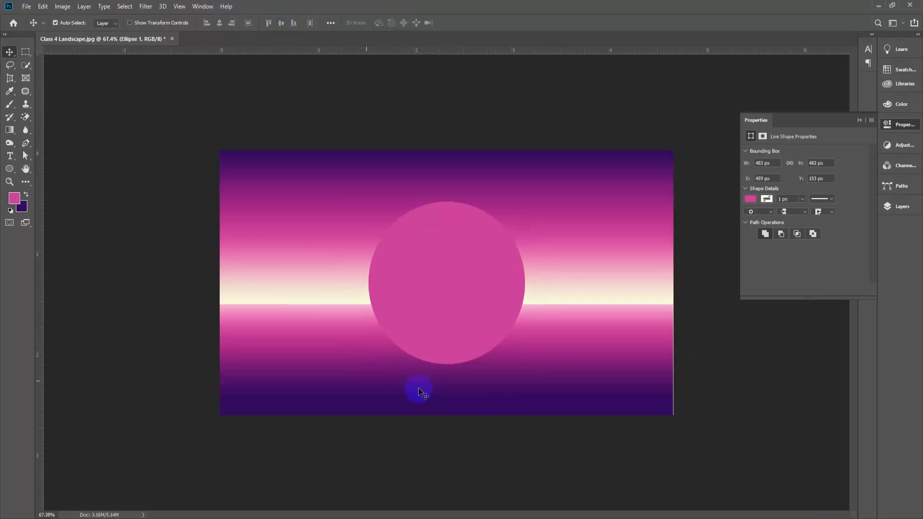
scroll(567, 373, "up", 2)
left_click(656, 401)
scroll(750, 409, "up", 3)
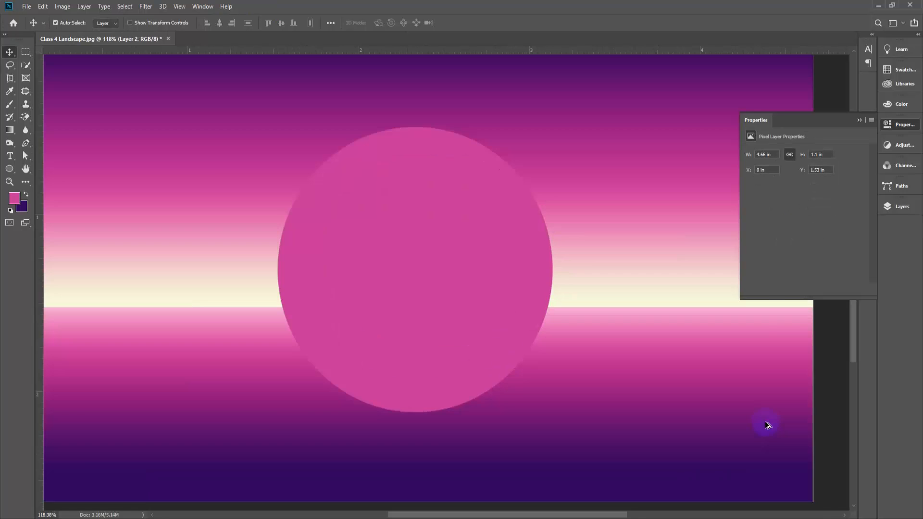
scroll(564, 453, "down", 3)
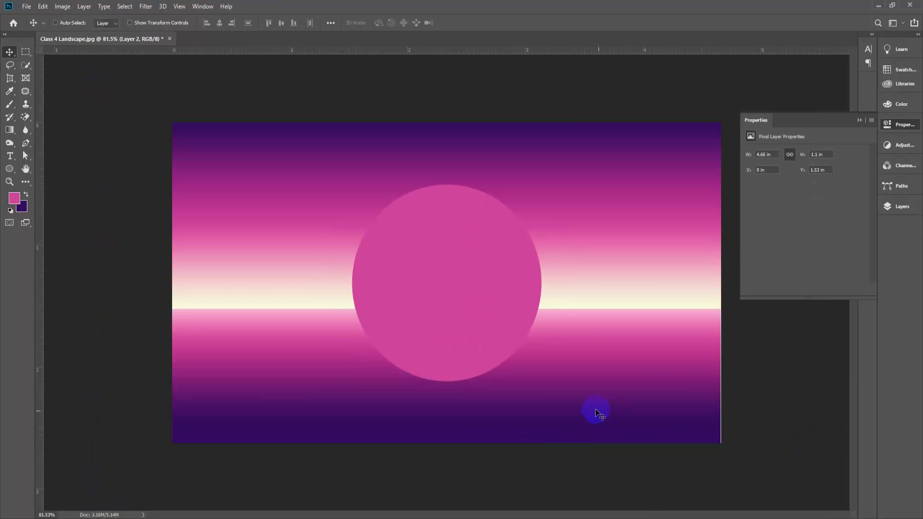
key("ctrl+t")
left_click_drag(721, 376, 725, 378)
key("Return")
left_click(728, 437)
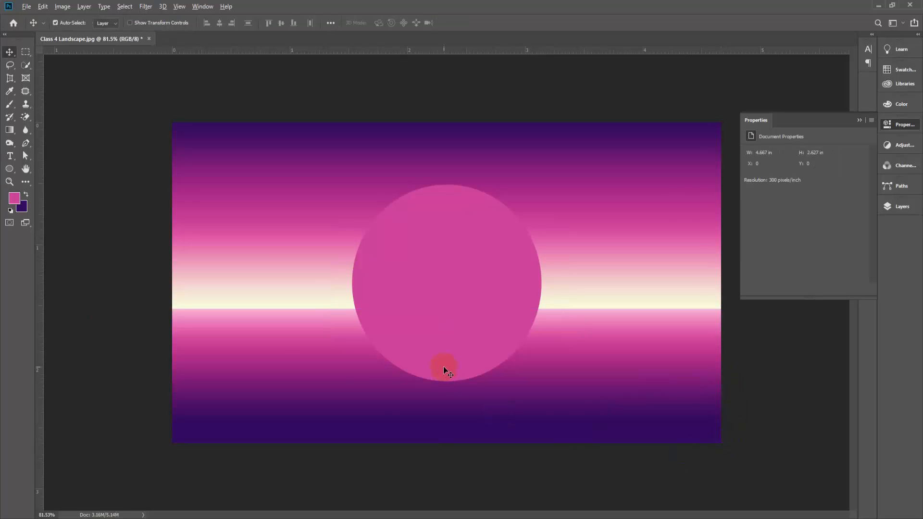
Move the Ellipse 1 layer beneath Layer 2 so the lower band covers the circle's bottom part
scroll(443, 367, "up", 1)
left_click(459, 324)
left_click(575, 357)
left_click(908, 209)
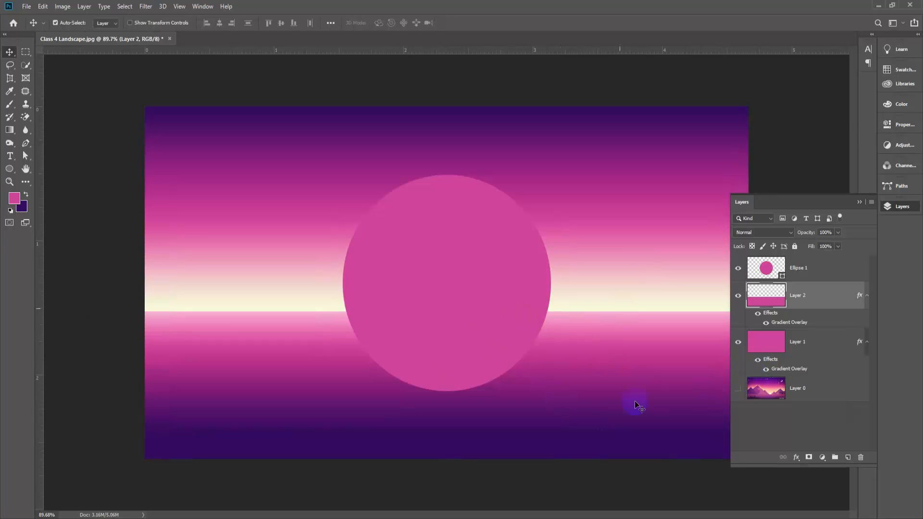
left_click(800, 273)
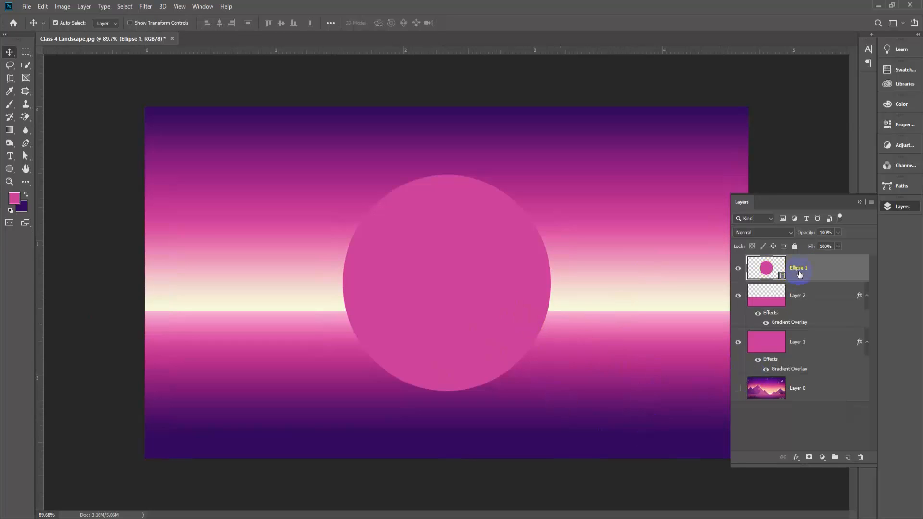
left_click(572, 387)
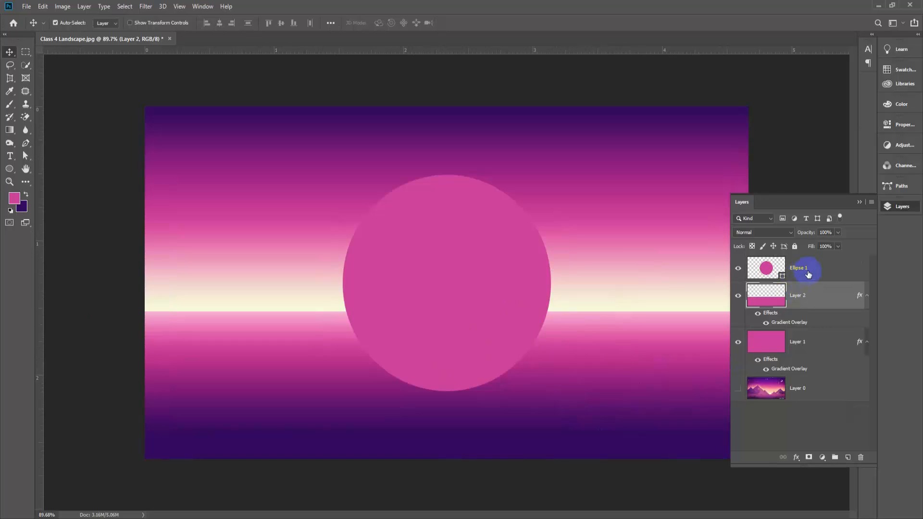
left_click_drag(812, 271, 813, 329)
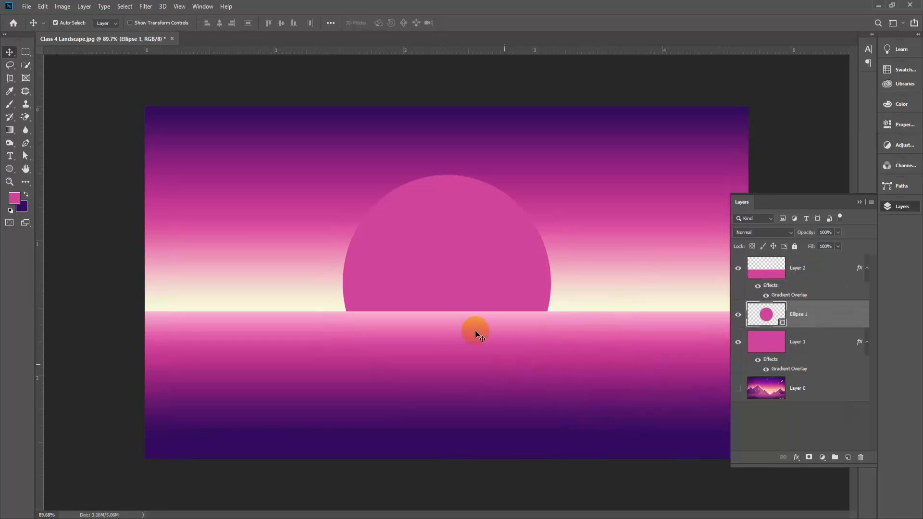
mouse_move(475, 283)
left_mouse_down()
mouse_move(494, 284)
mouse_move(476, 286)
left_mouse_up()
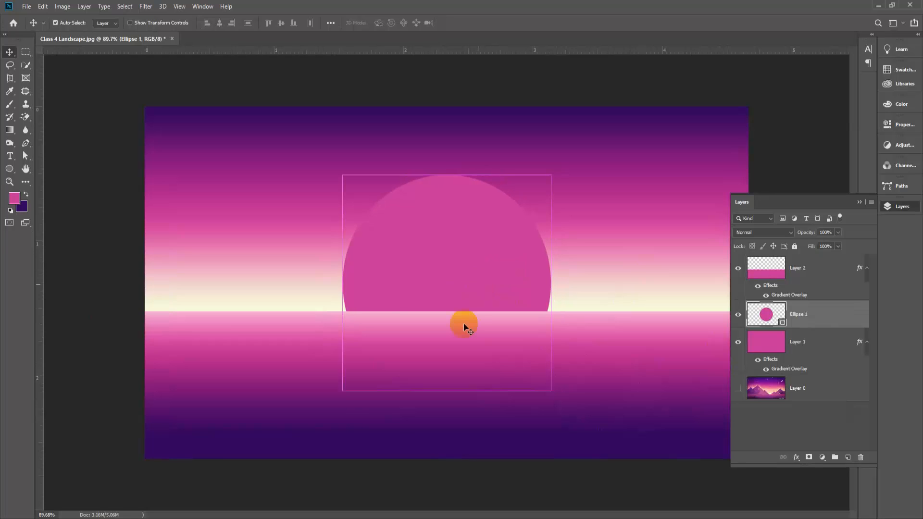
Change the Ellipse 1 circle's fill colour to white
key("ctrl+minus")
key("ctrl+plus")
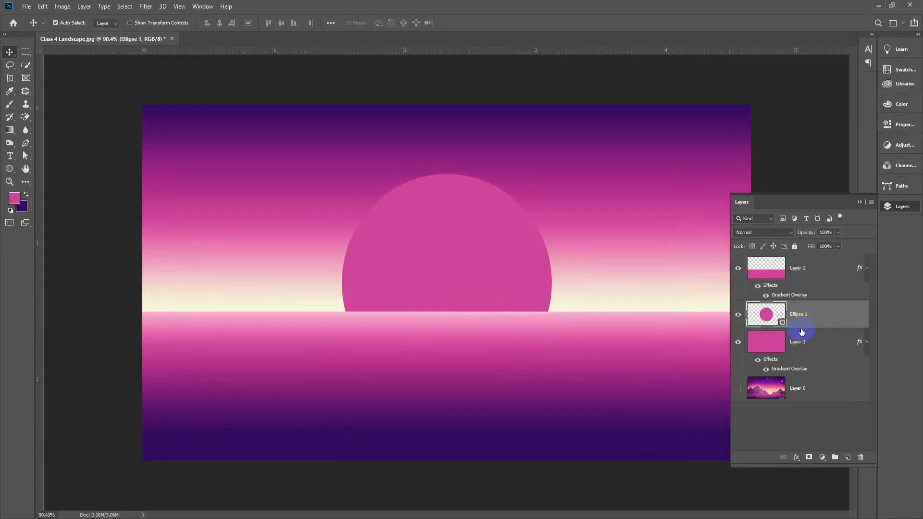
double_click(782, 324)
left_click_drag(440, 351, 391, 326)
left_click(647, 342)
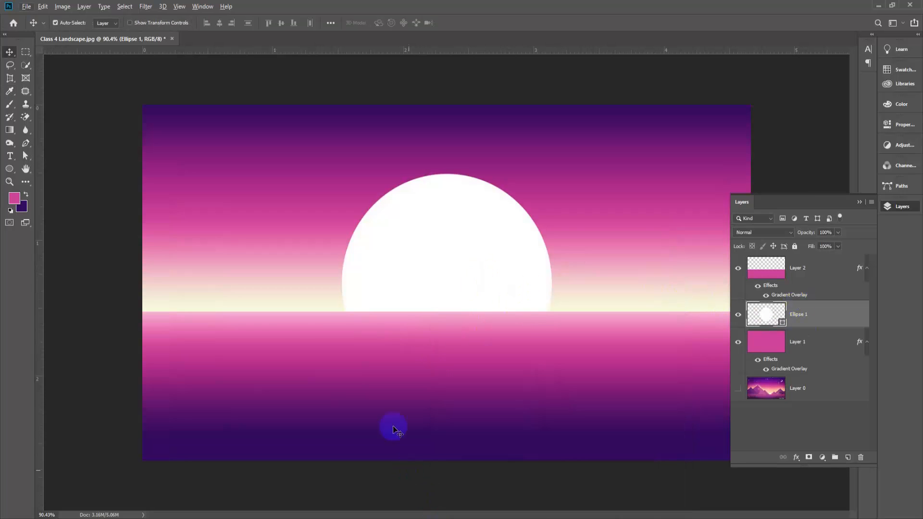
scroll(406, 354, "up", 3)
scroll(376, 430, "down", 3)
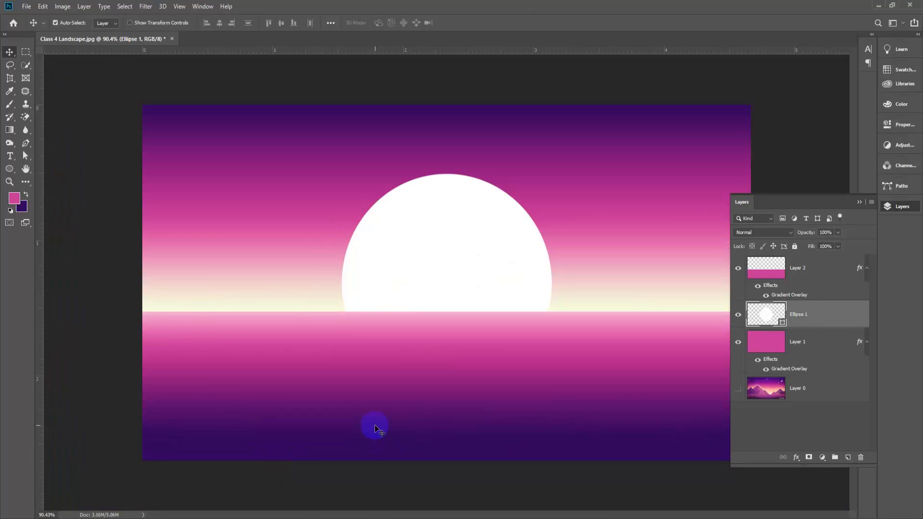
Duplicate the white circle and scale the copy down slightly about its centre
left_click(483, 212)
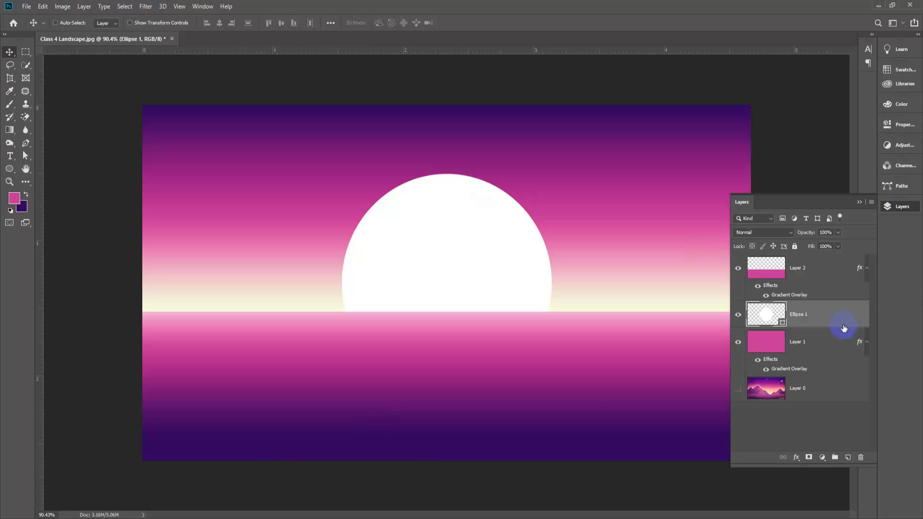
key("ctrl+j")
left_click(443, 254)
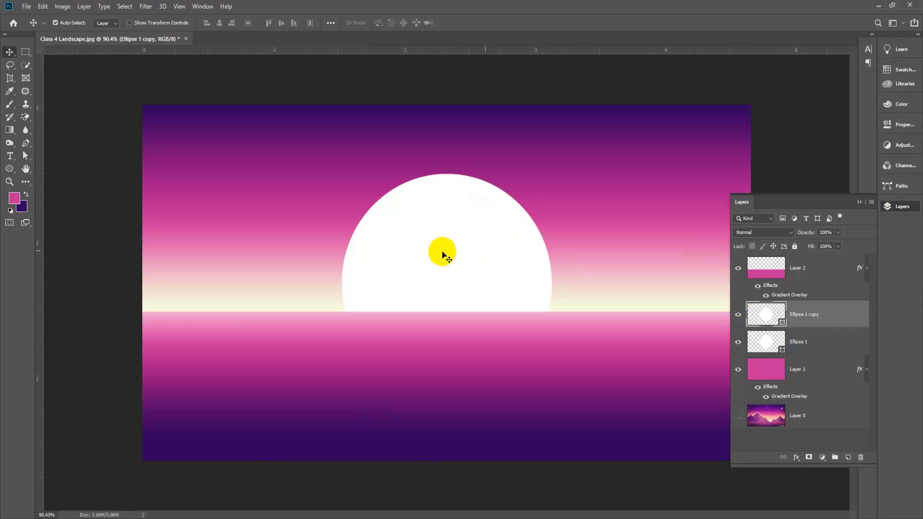
key("ctrl+t")
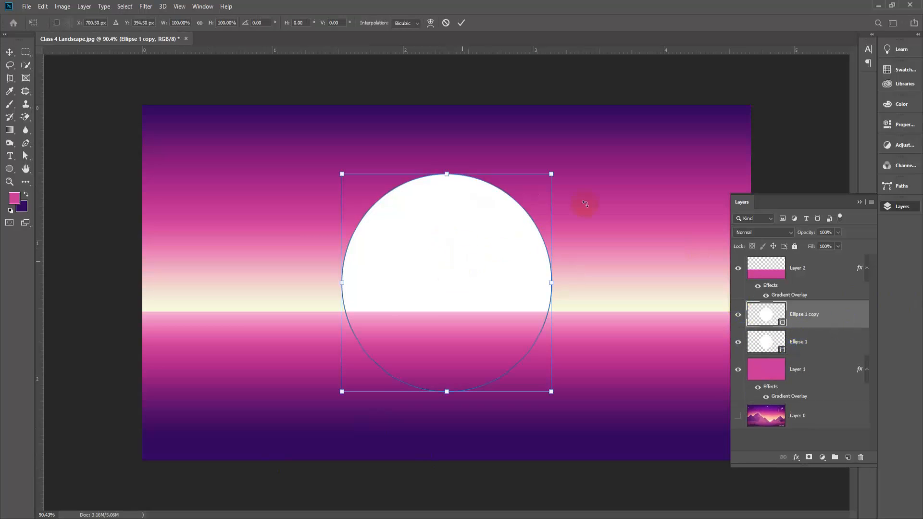
left_click_drag(551, 174, 540, 185)
key("Return")
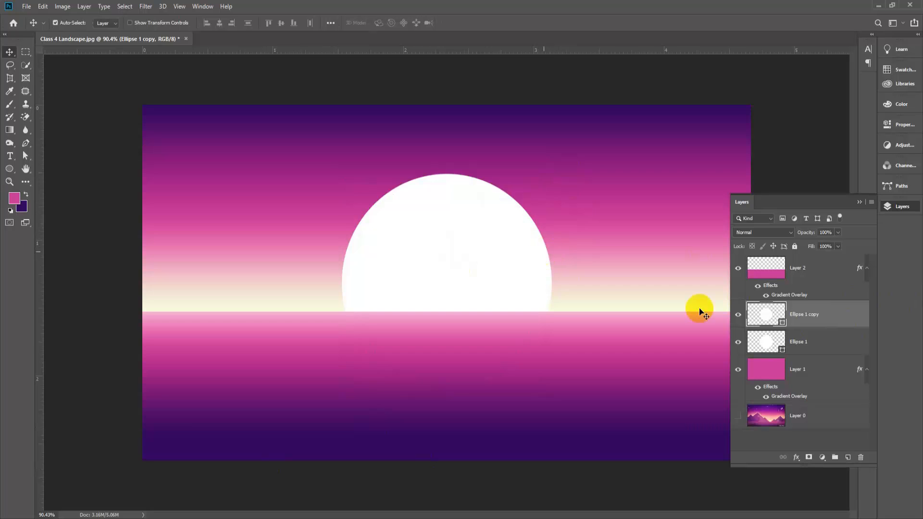
Set the larger Ellipse 1 circle's fill to the very pale pink fff3f3
left_click(781, 351)
double_click(781, 352)
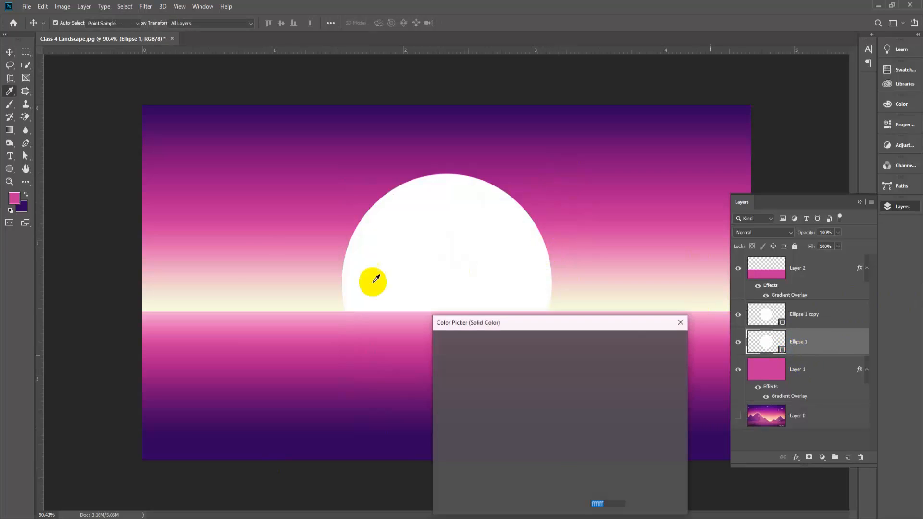
left_click_drag(244, 285, 262, 279)
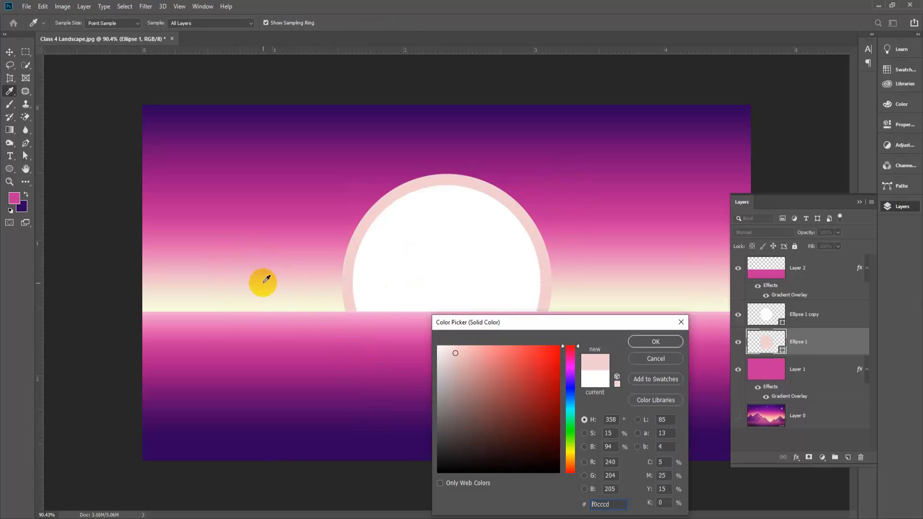
left_click_drag(442, 346, 443, 342)
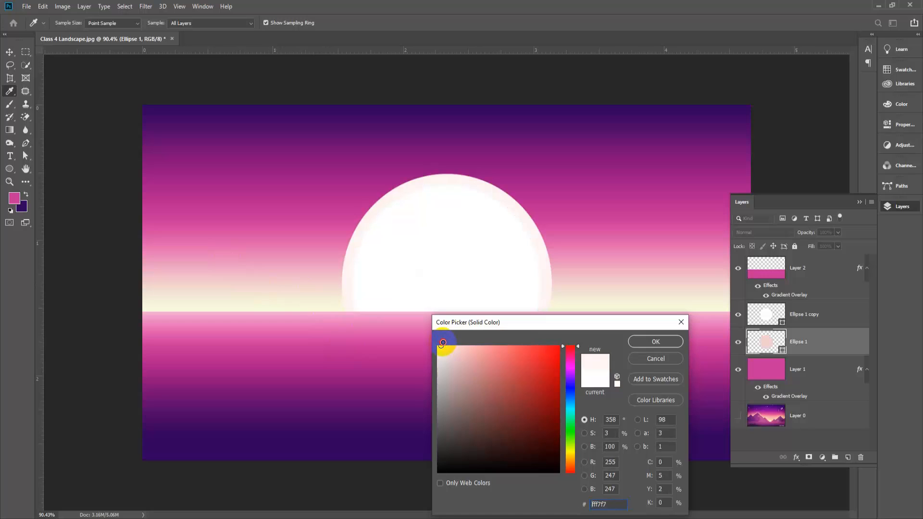
left_click(655, 341)
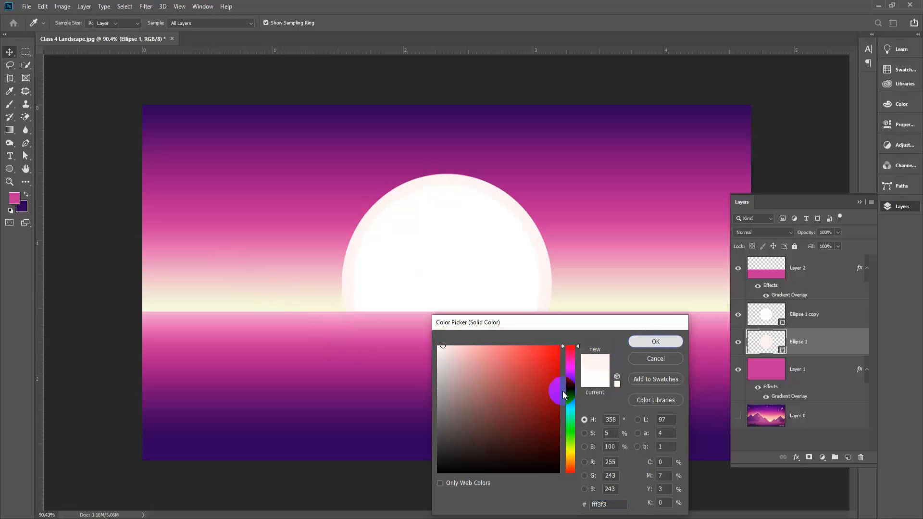
Keep Ellipse 1 copy in Normal blend mode and set its opacity to 90%
left_click(504, 283)
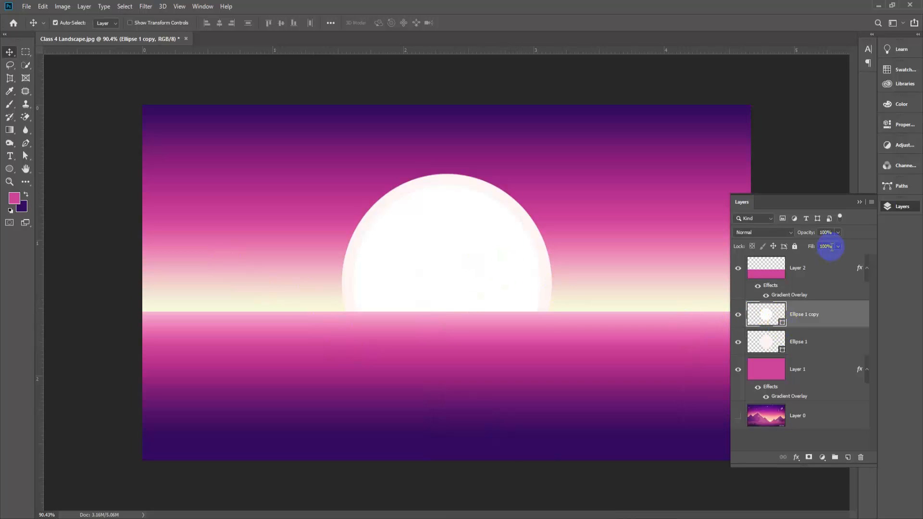
left_click(783, 233)
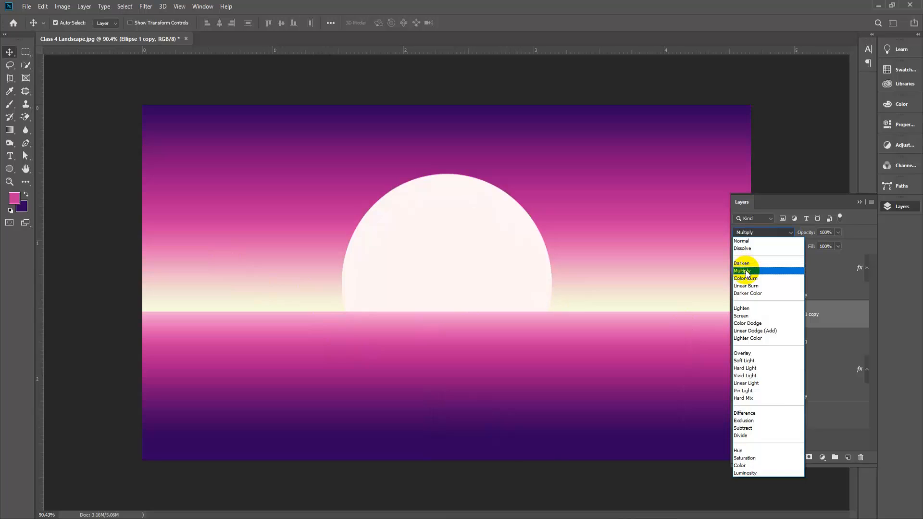
left_click(862, 224)
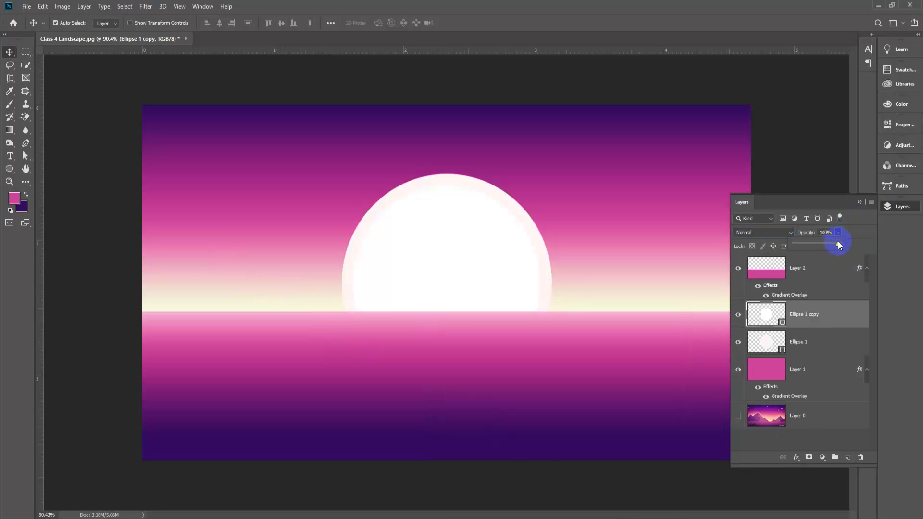
left_click(833, 233)
type("90")
key("Return")
Duplicate the Ellipse 1 copy circle and scale the new copy down slightly about its centre
key("ctrl+j")
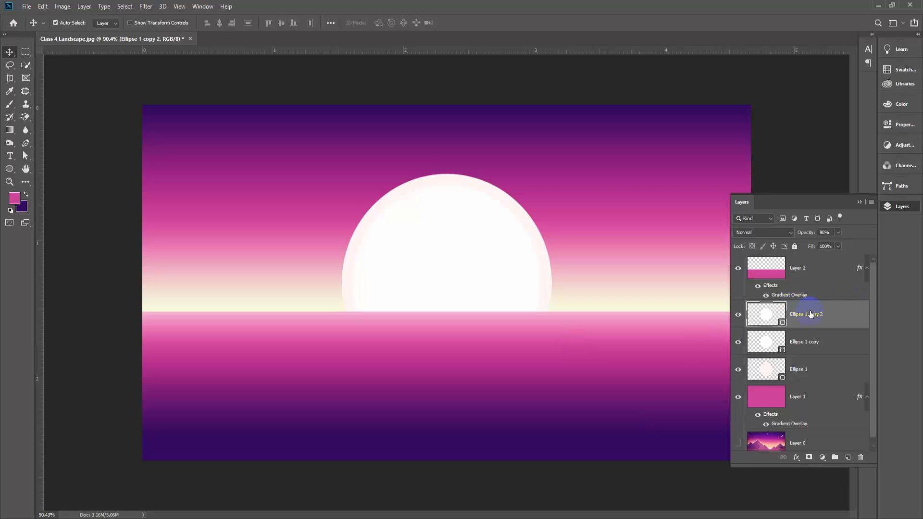
key("ctrl+t")
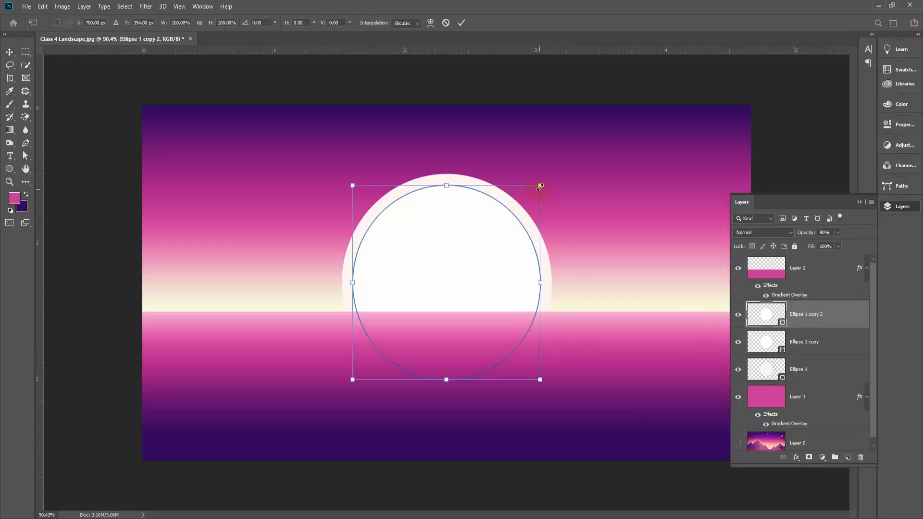
left_click_drag(538, 187, 530, 199)
key("Return")
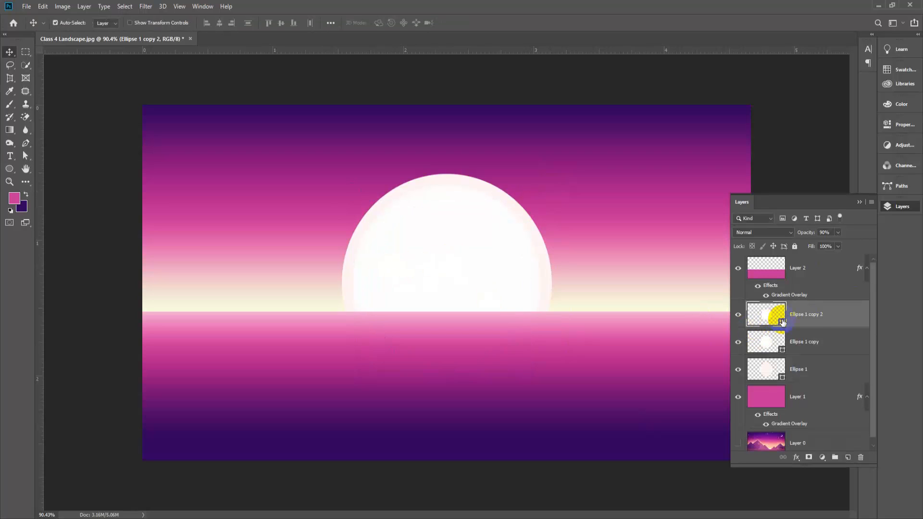
Try an opacity of 70% on the Ellipse 1 copy circle
left_click(803, 342)
left_click(825, 232)
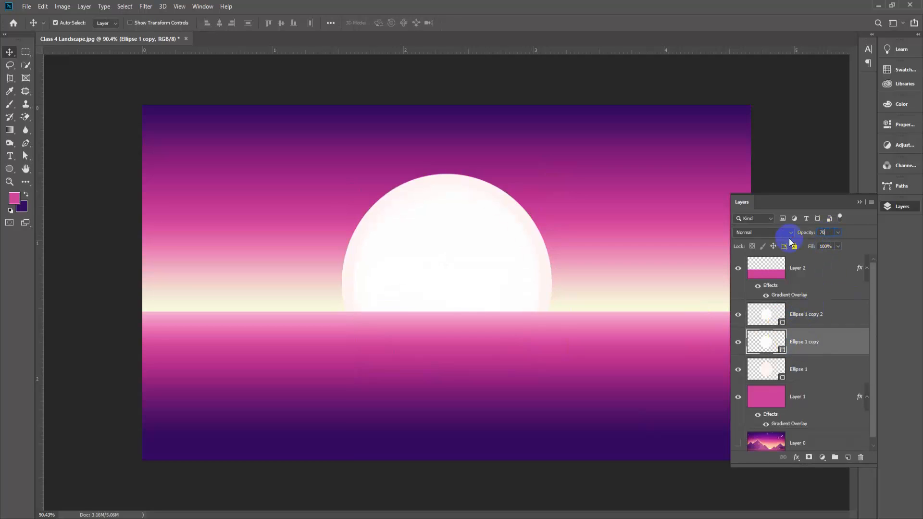
scroll(504, 347, "up", 3)
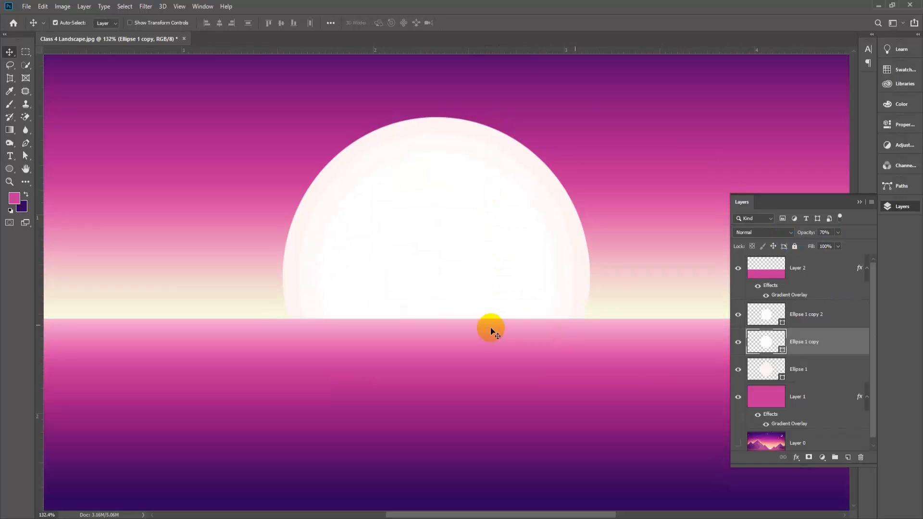
scroll(494, 348, "down", 3)
left_click(495, 258)
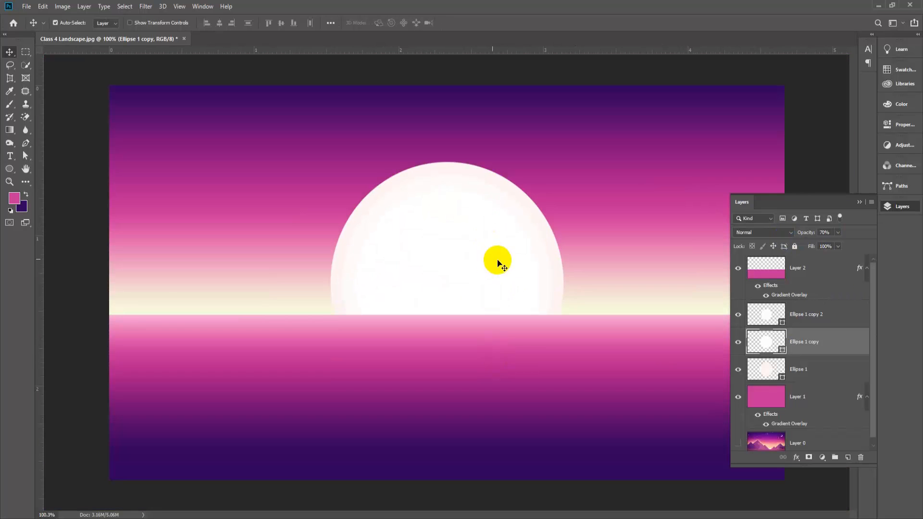
Set the Ellipse 1 copy circle's opacity to 50%
left_click(779, 346)
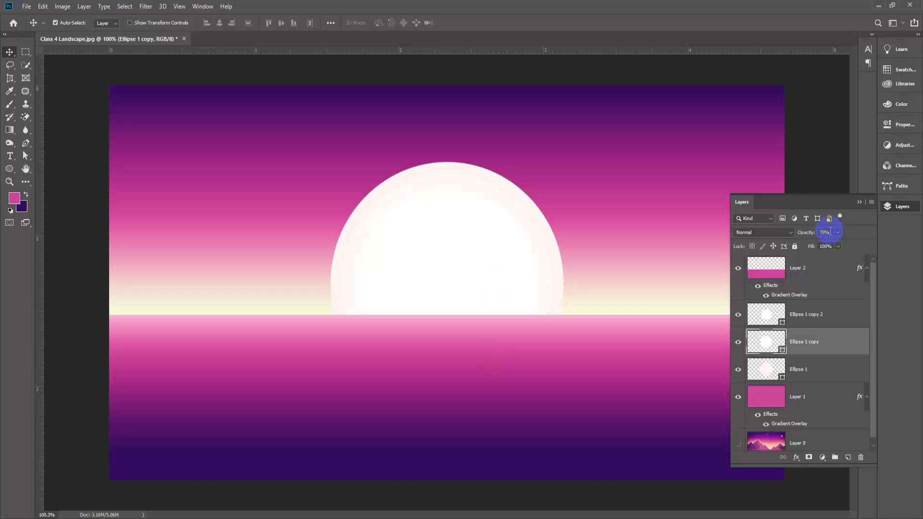
left_click_drag(830, 232, 783, 239)
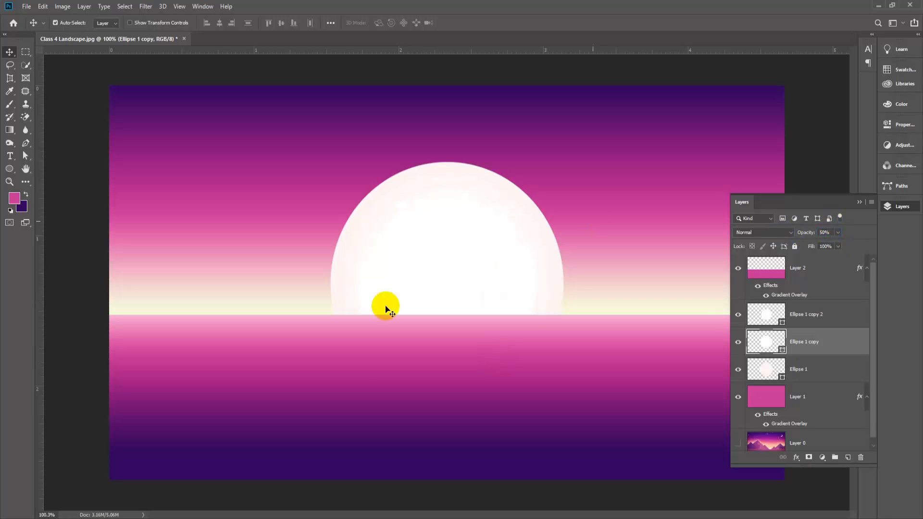
scroll(465, 443, "down", 2)
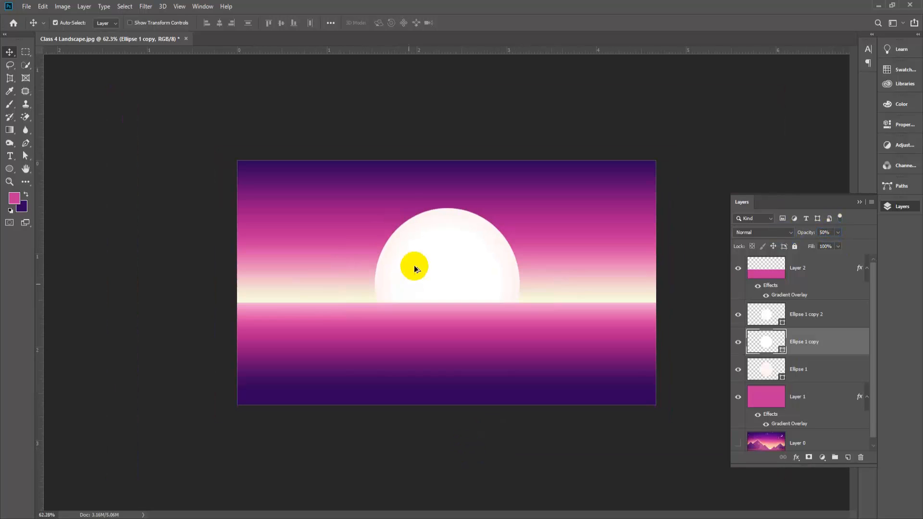
scroll(413, 266, "up", 3)
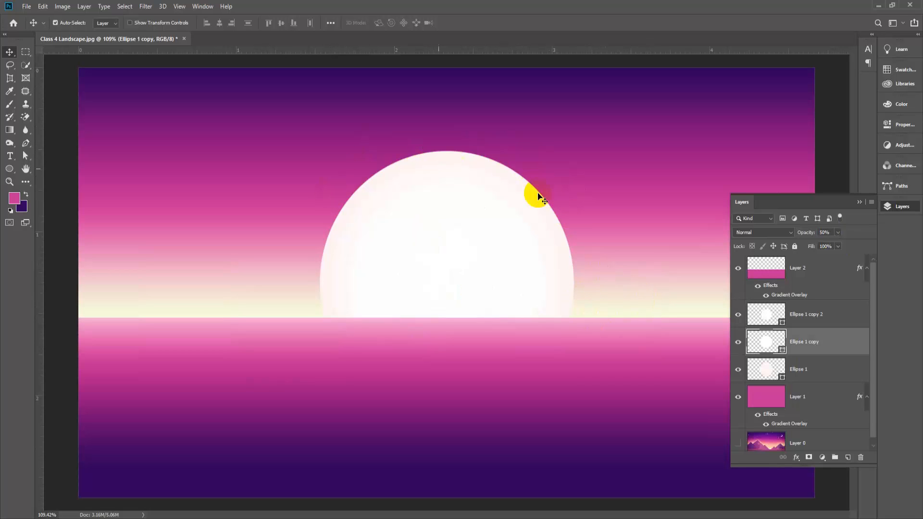
Duplicate the Ellipse 1 copy 2 circle and scale the new copy to about 85% about its centre
left_click(620, 256)
left_click(471, 249)
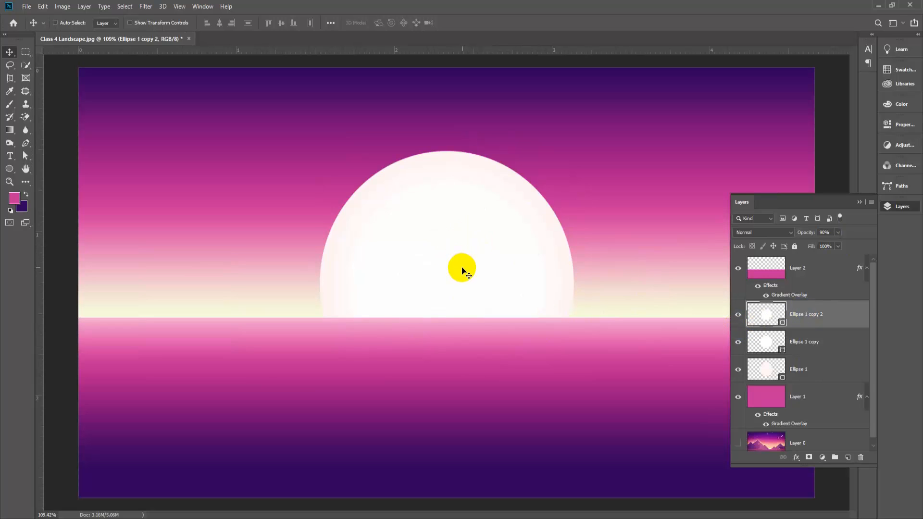
key("ctrl+j")
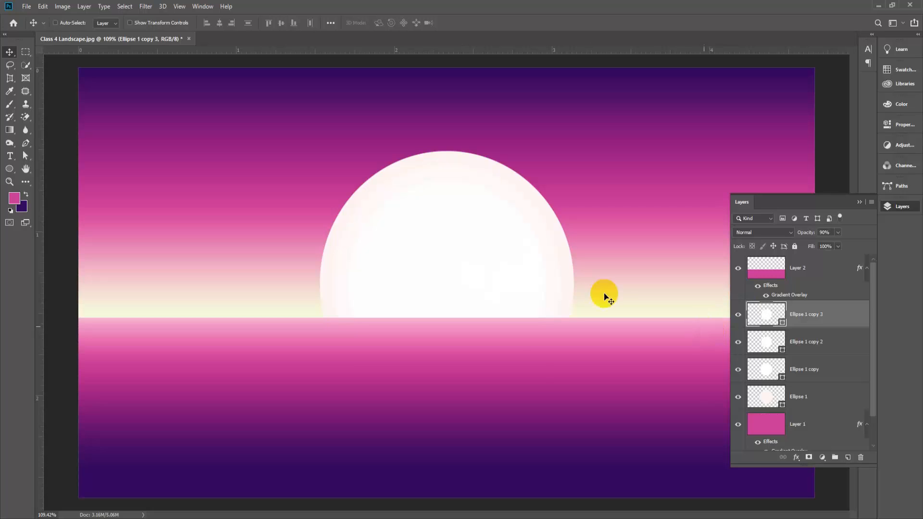
key("ctrl+t")
left_click_drag(545, 180, 530, 196)
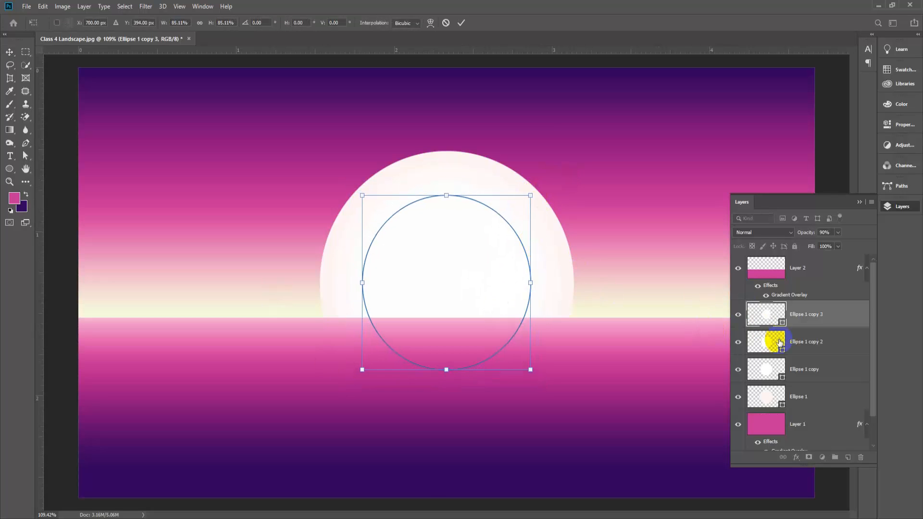
Set the Ellipse 1 copy 2 circle's opacity to 40%
left_click(821, 345)
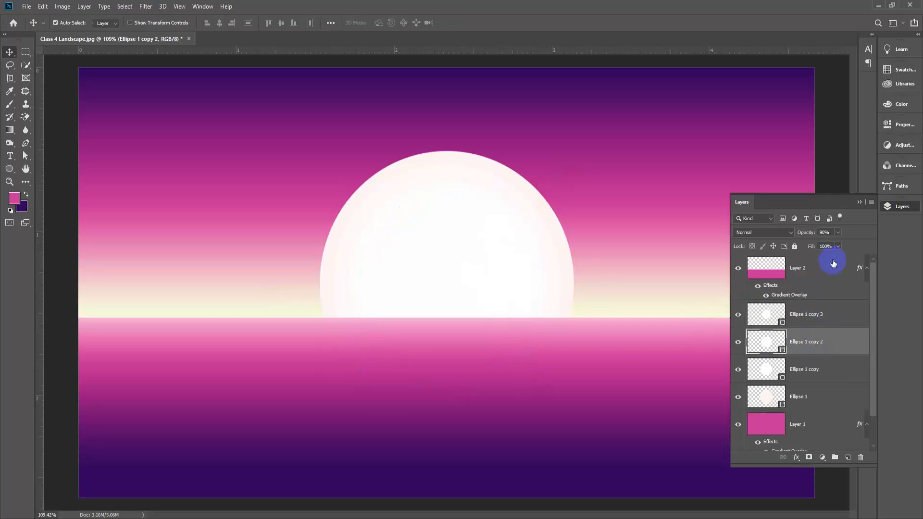
left_click(824, 232)
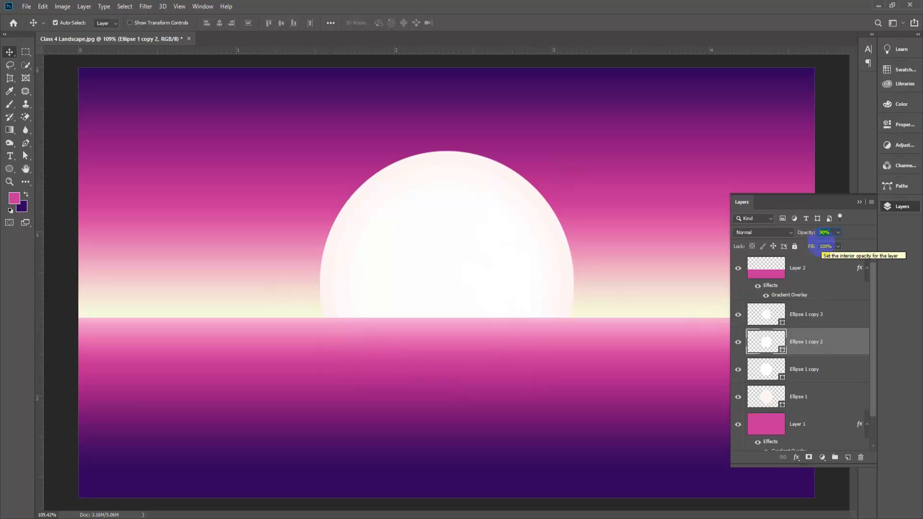
type("40")
scroll(460, 323, "up", 4)
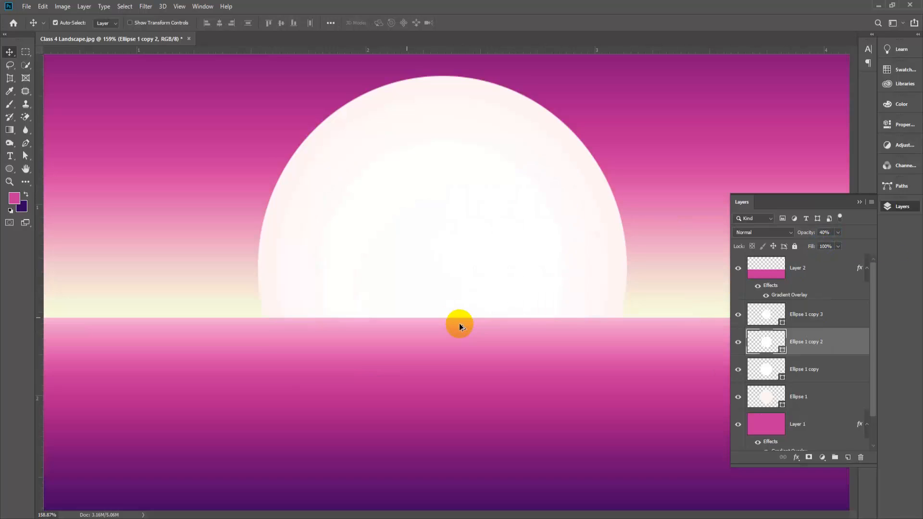
scroll(380, 403, "down", 2)
scroll(505, 308, "up", 1)
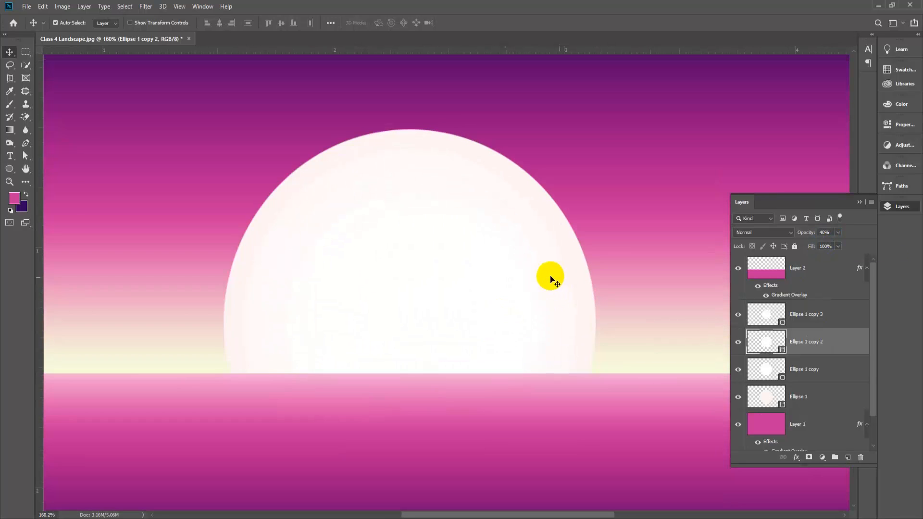
Change the Ellipse 1 copy 2 circle's fill to the soft pink edb6c6
double_click(783, 351)
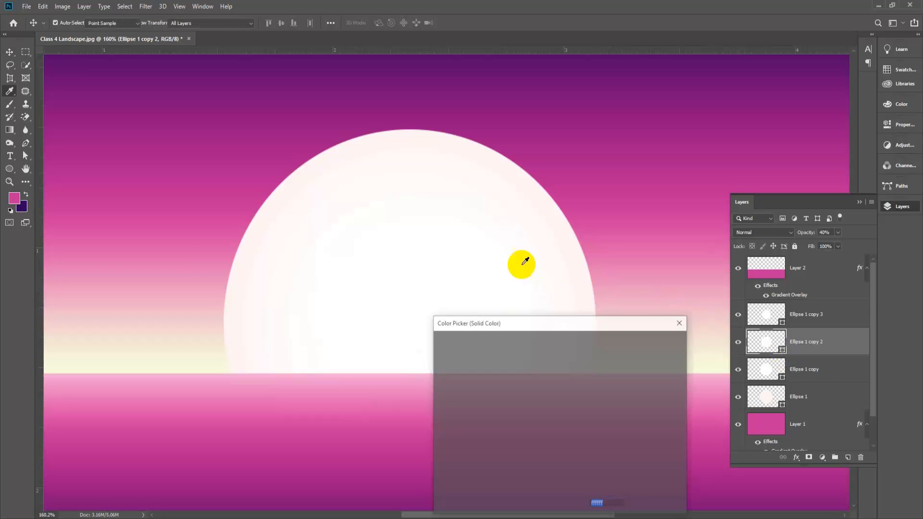
left_click_drag(173, 254, 145, 295)
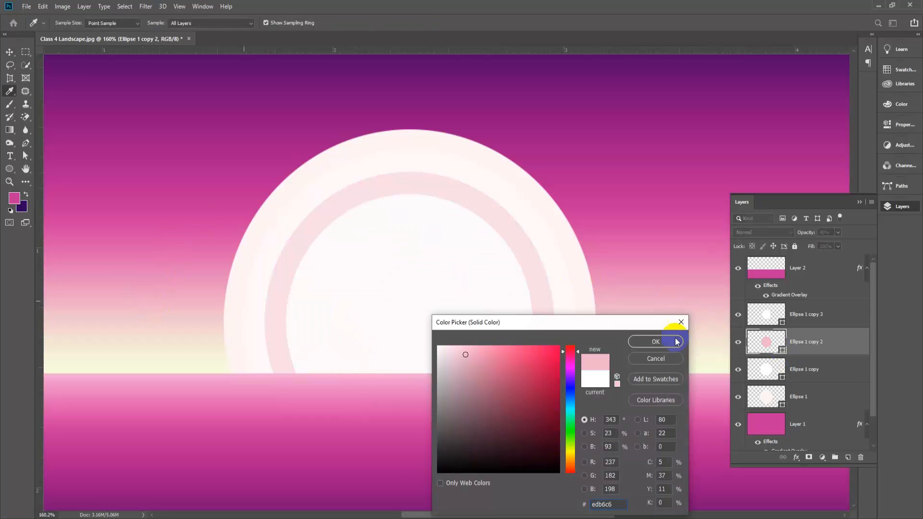
left_click(656, 341)
key("v")
Change the Ellipse 1 copy circle's fill to the pale pink f0cbd4
double_click(782, 377)
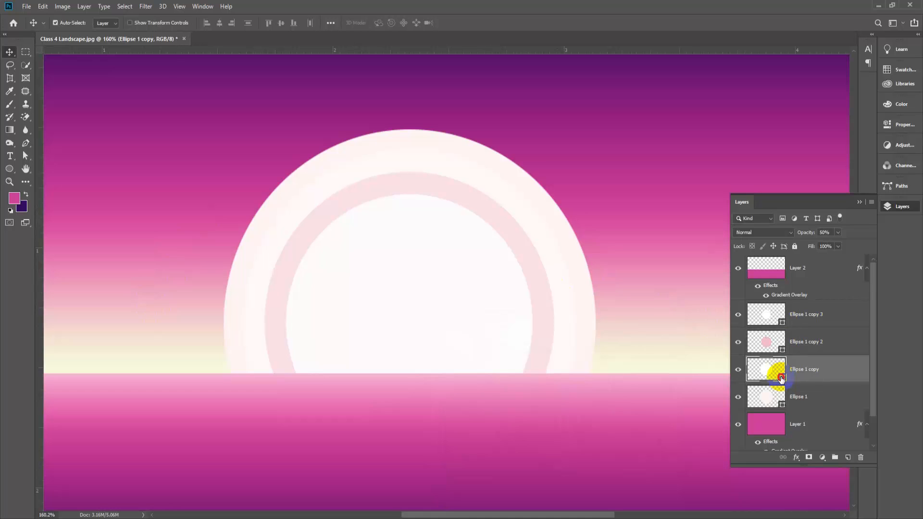
left_click_drag(330, 206, 341, 243)
left_click(482, 347)
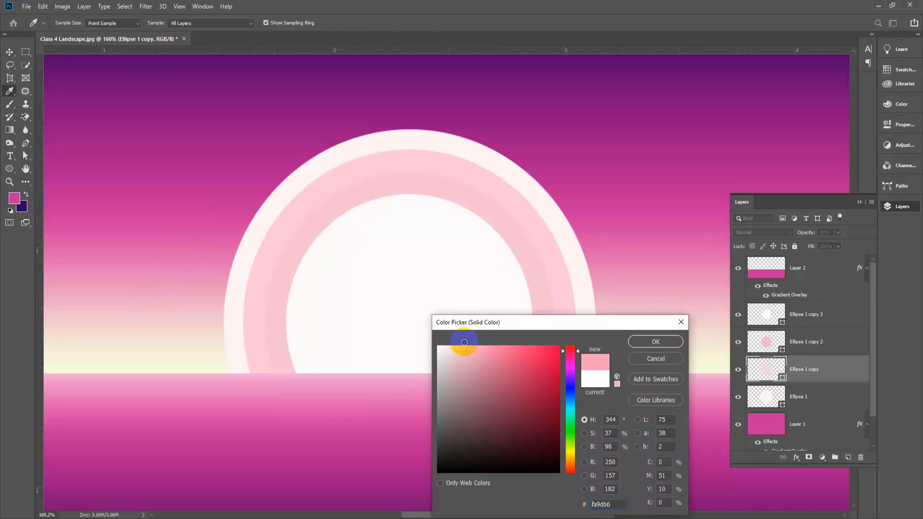
left_click(493, 352)
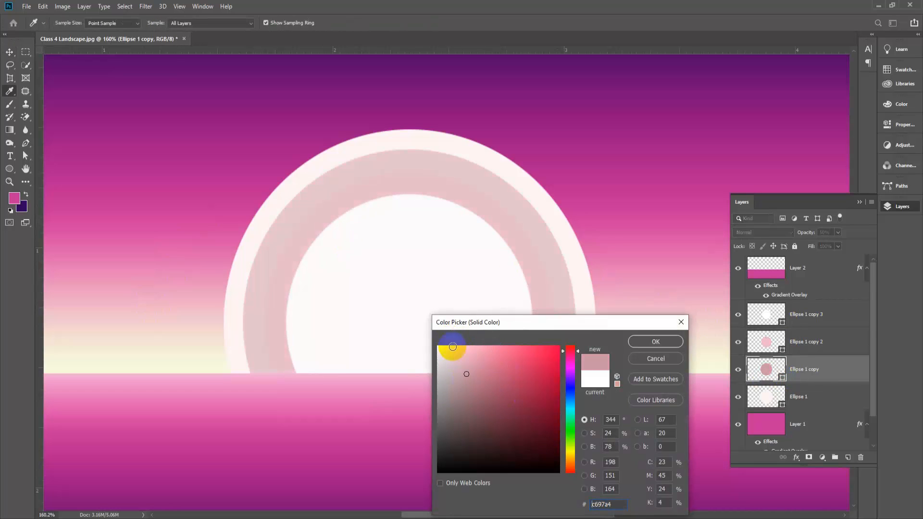
left_click(443, 190)
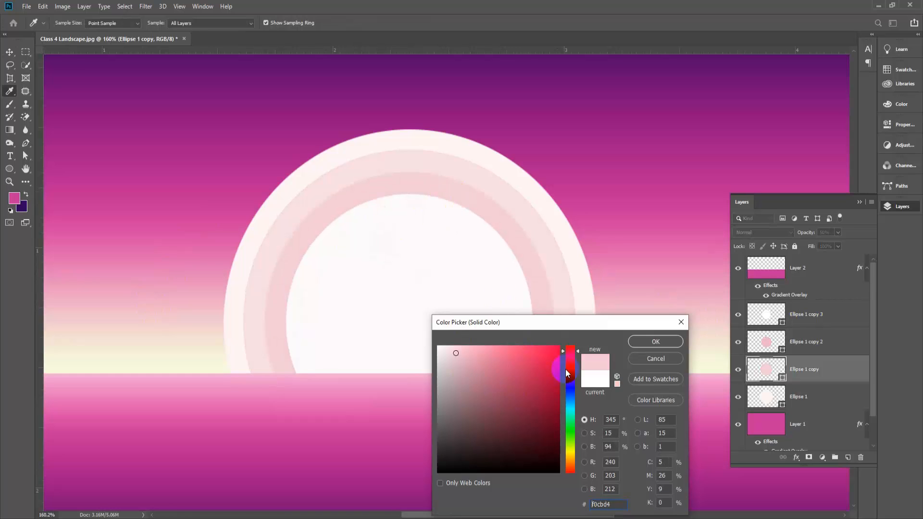
left_click(654, 344)
Examine the sun's recoloured concentric rings against the gradient sky
key("ctrl+0")
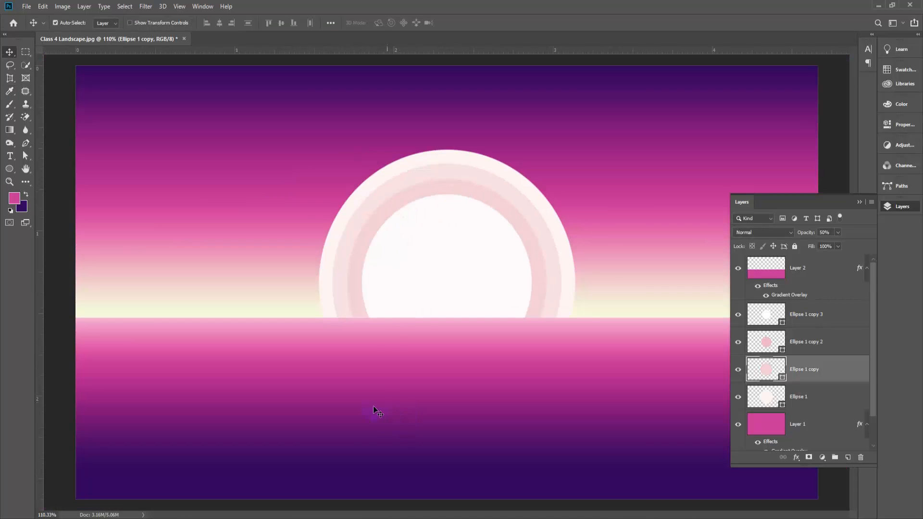
scroll(387, 342, "up", 2)
scroll(387, 342, "down", 1)
scroll(388, 342, "down", 7)
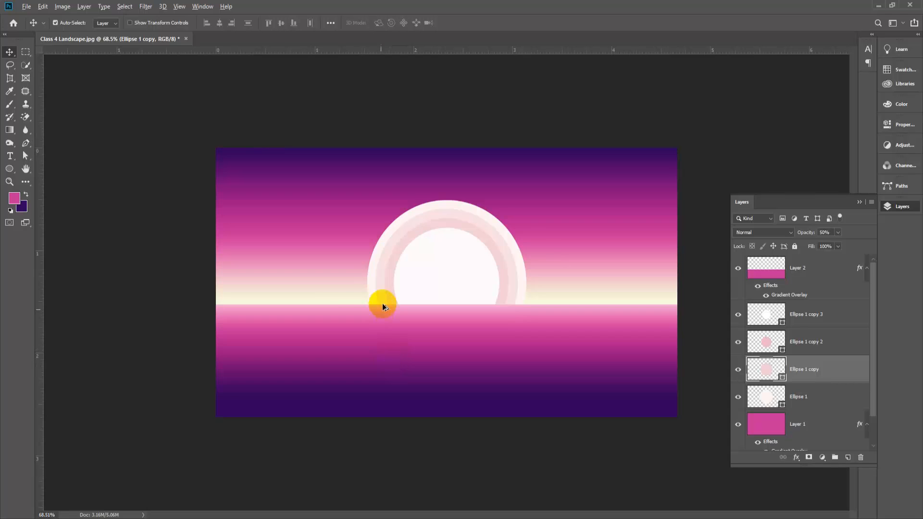
scroll(382, 305, "up", 4)
scroll(491, 317, "up", 2)
left_click(429, 296)
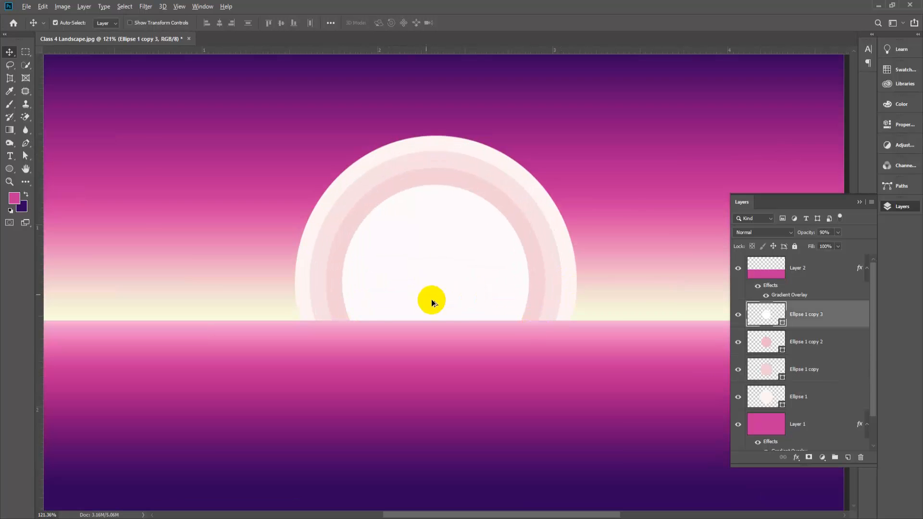
scroll(431, 315, "down", 3)
scroll(439, 312, "up", 1)
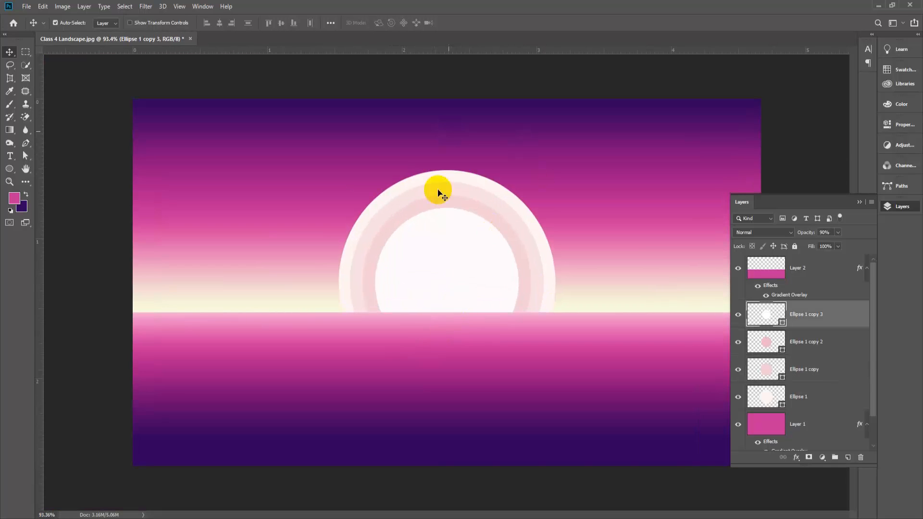
scroll(521, 262, "up", 2)
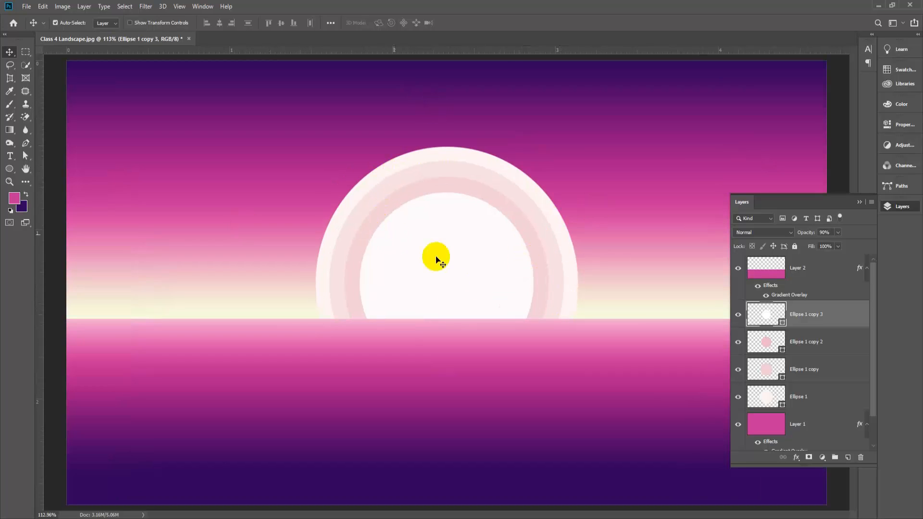
scroll(341, 320, "down", 2)
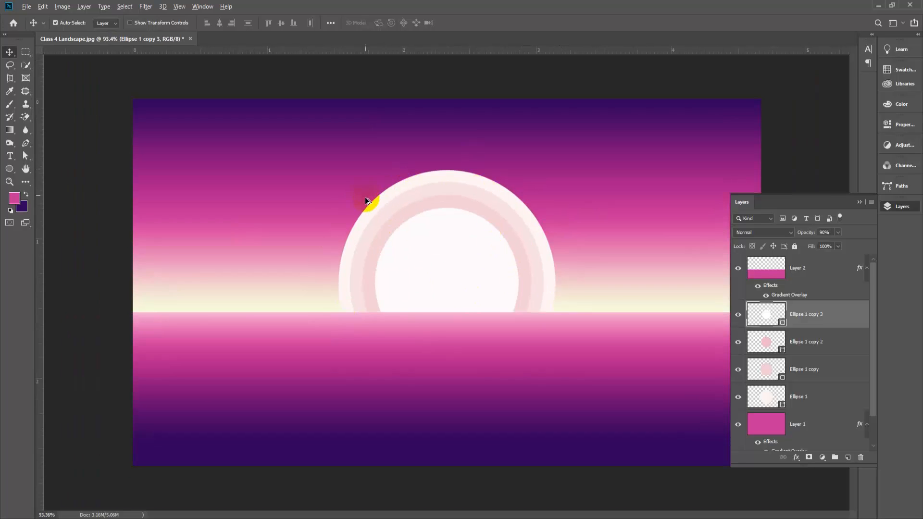
scroll(365, 201, "up", 2)
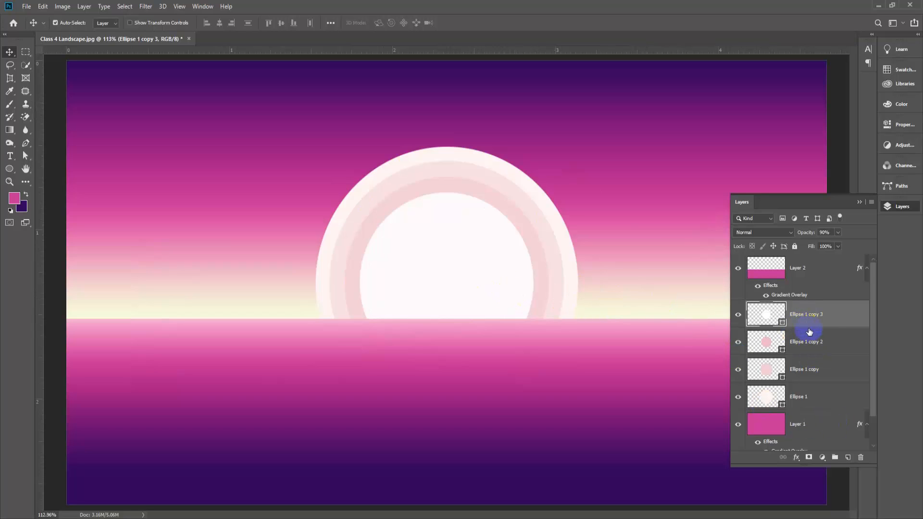
Hide and show the outermost Ellipse 1 circle to compare the sun with and without it
left_click(567, 261)
left_click(738, 399)
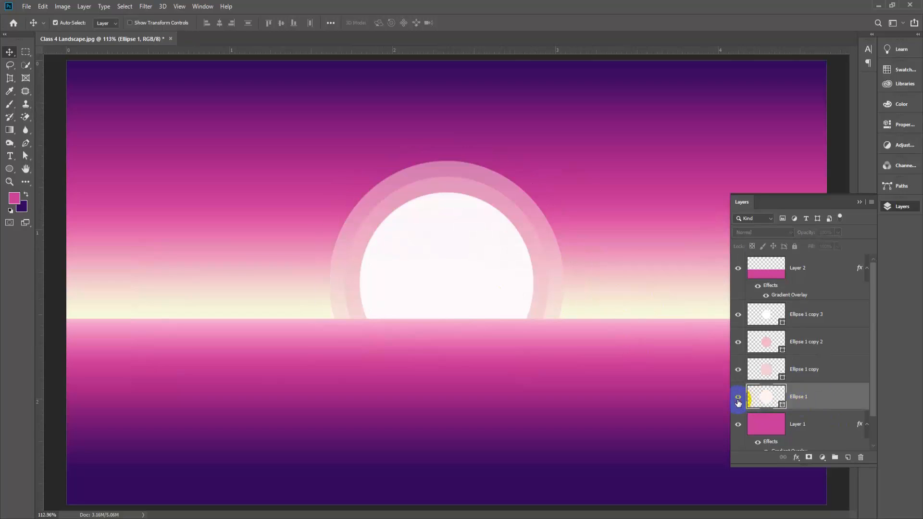
left_click(738, 397)
left_click(739, 398)
left_click(739, 398)
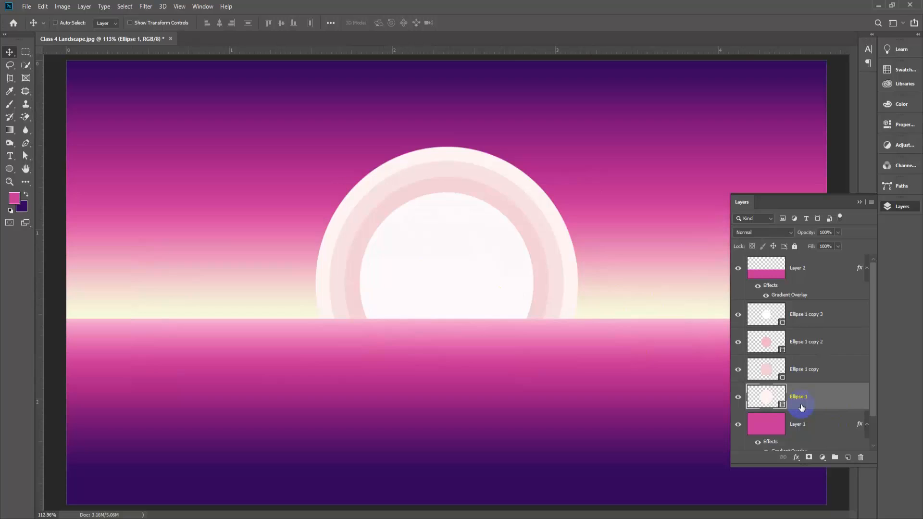
Duplicate the Ellipse 1 circle and scale the original underneath up slightly about its centre
key("ctrl+j")
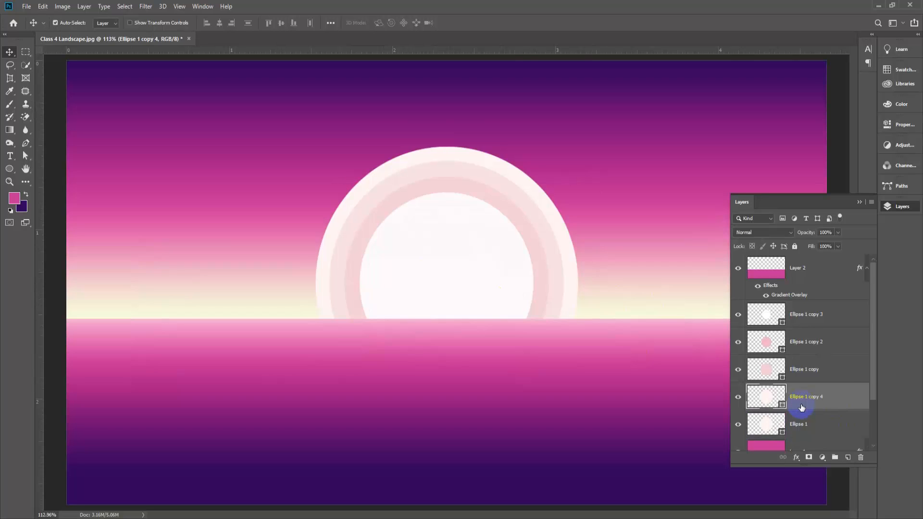
left_click(817, 427)
key("ctrl+t")
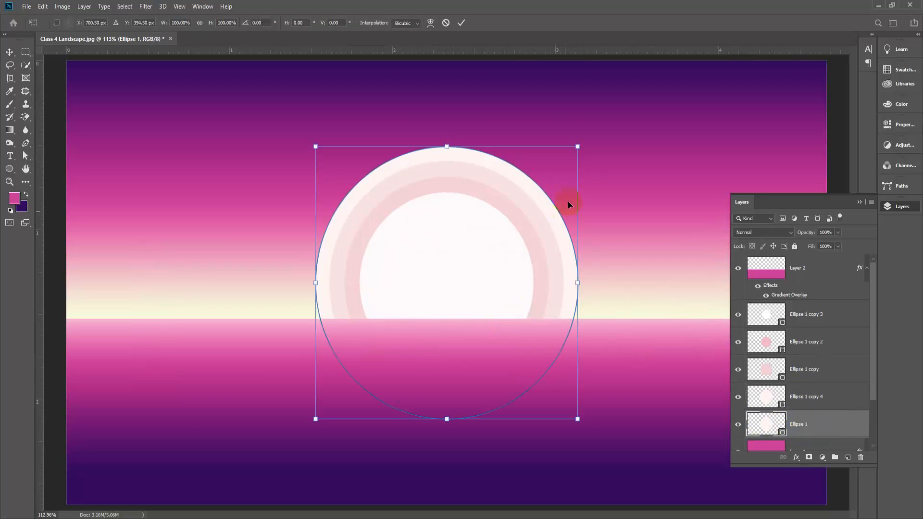
left_click_drag(580, 143, 588, 137)
left_click(246, 362)
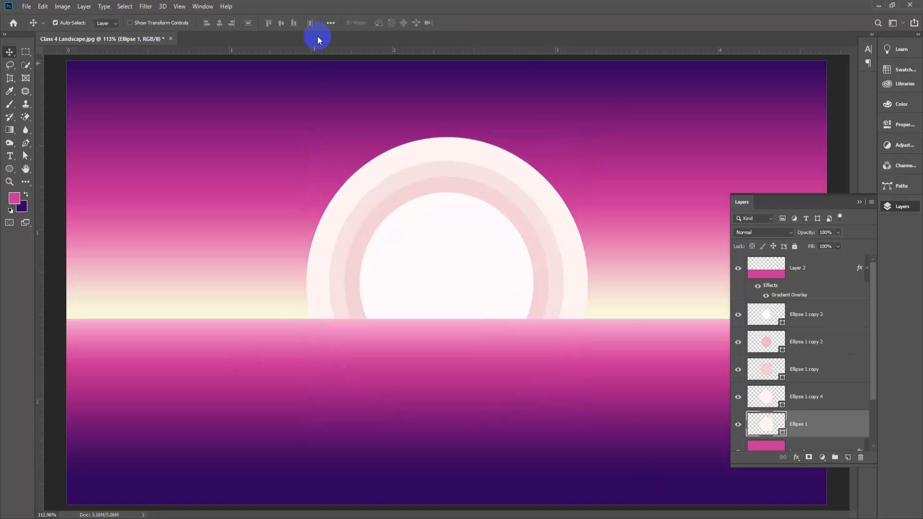
Rasterize the Ellipse 1 circle and apply a Gaussian Blur with a 66.8-pixel radius to it
left_click(116, 9)
left_click(144, 6)
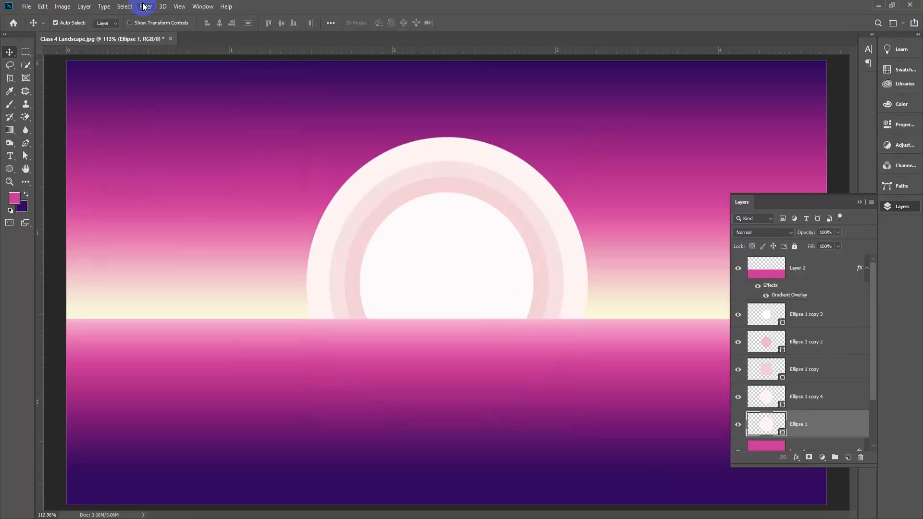
left_click(144, 6)
mouse_move(257, 111)
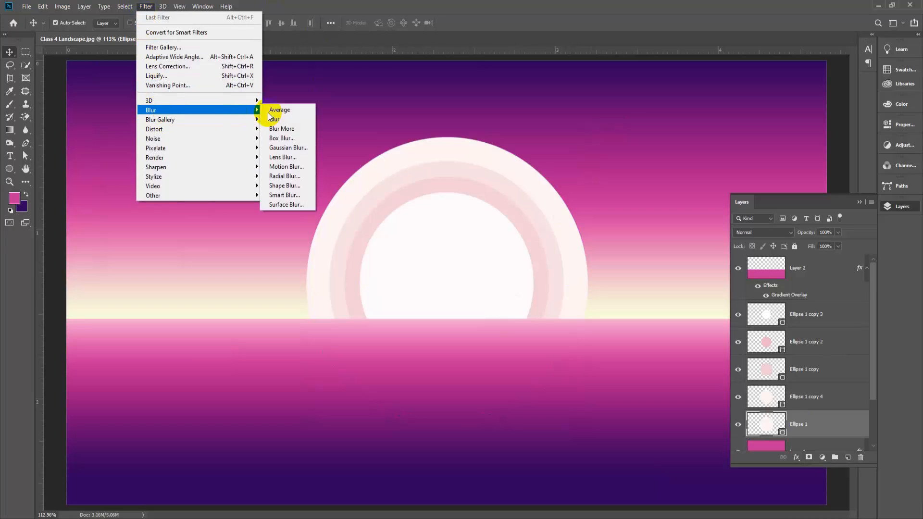
left_click(295, 148)
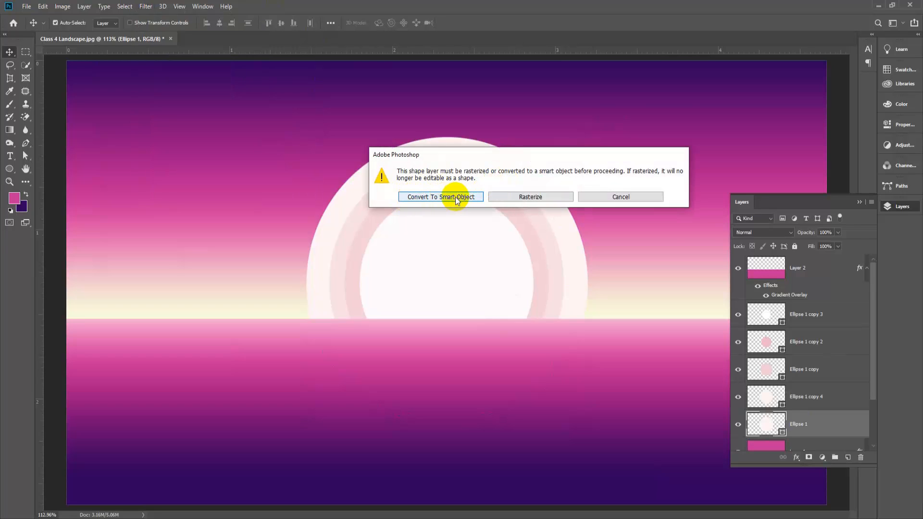
left_click(518, 196)
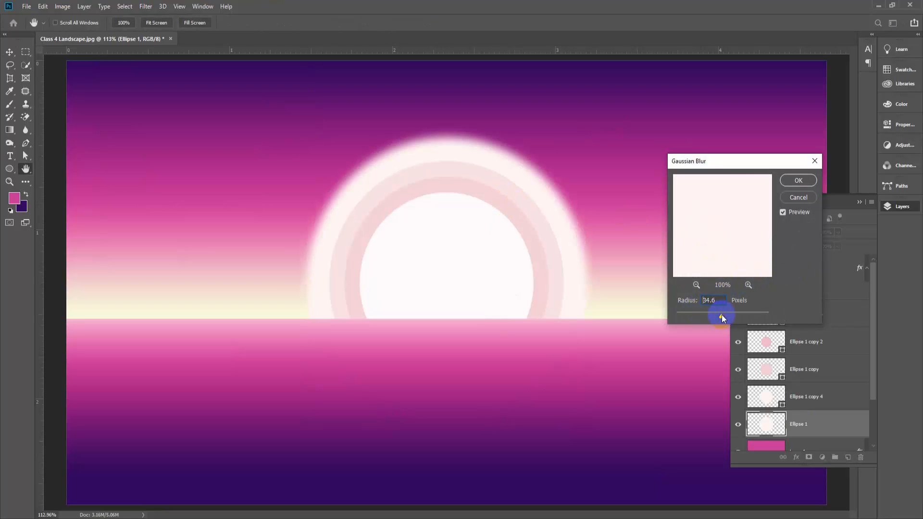
mouse_move(722, 316)
left_mouse_down()
mouse_move(739, 318)
mouse_move(720, 316)
mouse_move(730, 315)
left_mouse_up()
left_click(798, 181)
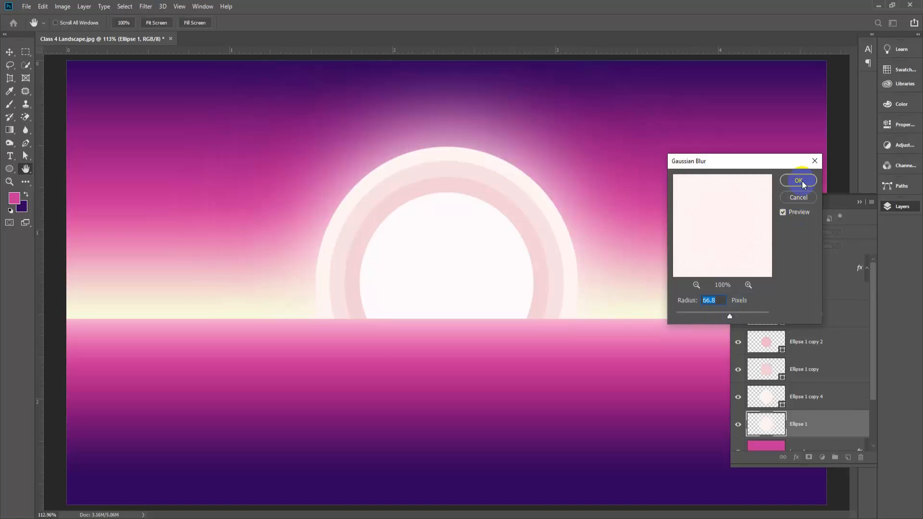
Delete the blurred Ellipse 1 layer behind the sun
key("v")
scroll(496, 324, "down", 5)
scroll(457, 270, "up", 3)
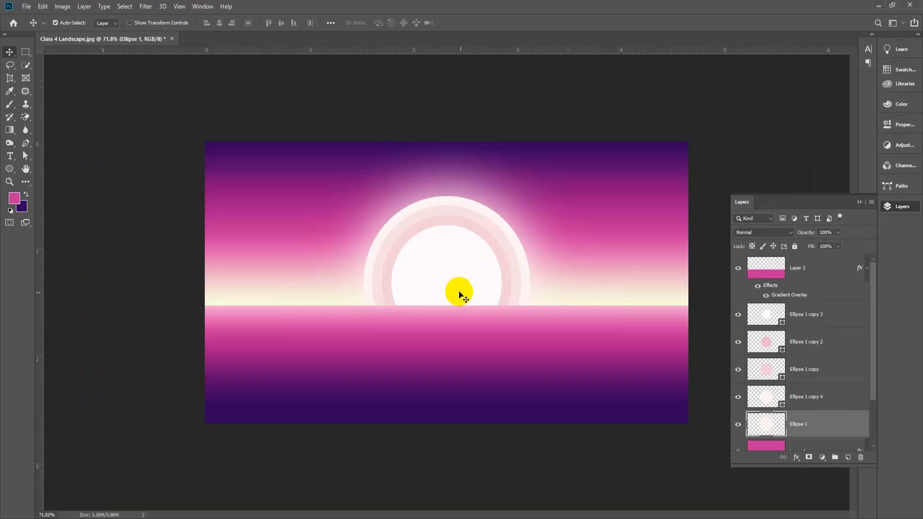
scroll(520, 221, "down", 2)
scroll(425, 230, "up", 2)
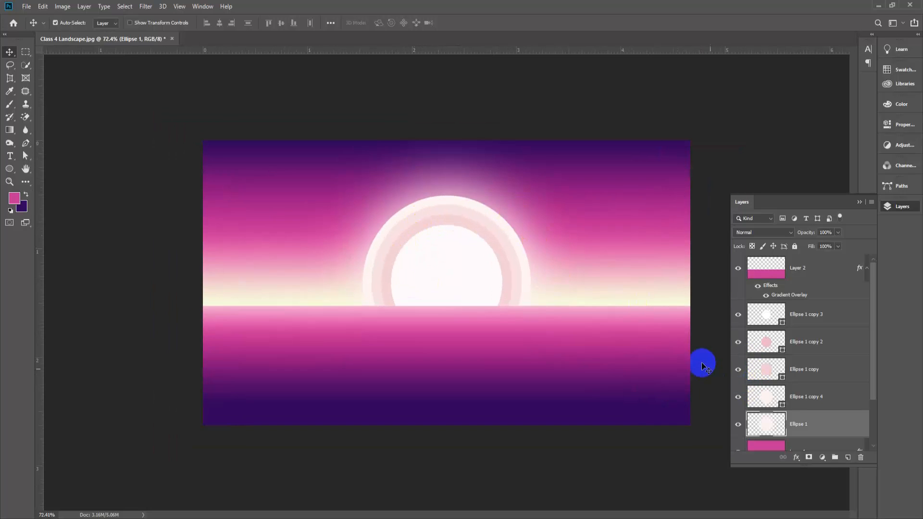
left_click(702, 363)
scroll(498, 288, "up", 2)
scroll(498, 288, "up", 1)
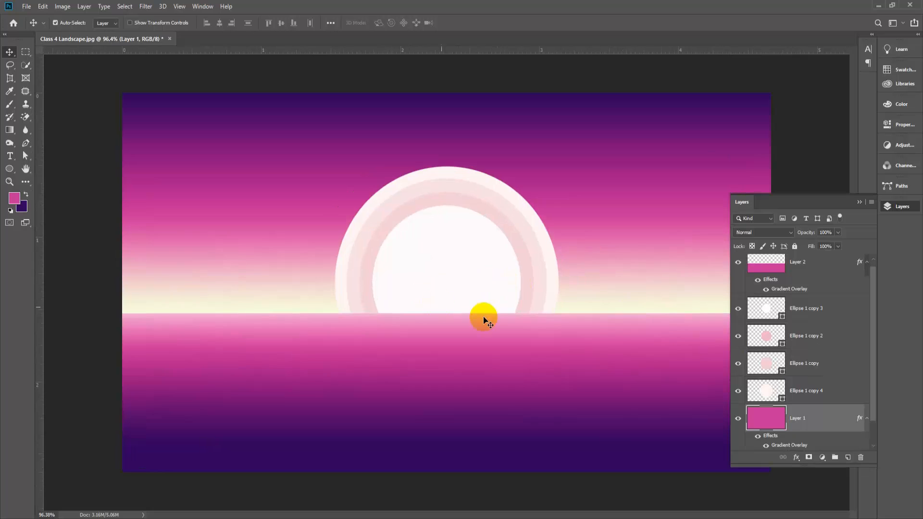
Set up the Brush tool with the Soft Round brush at 700 px and 0% hardness
left_click(10, 104)
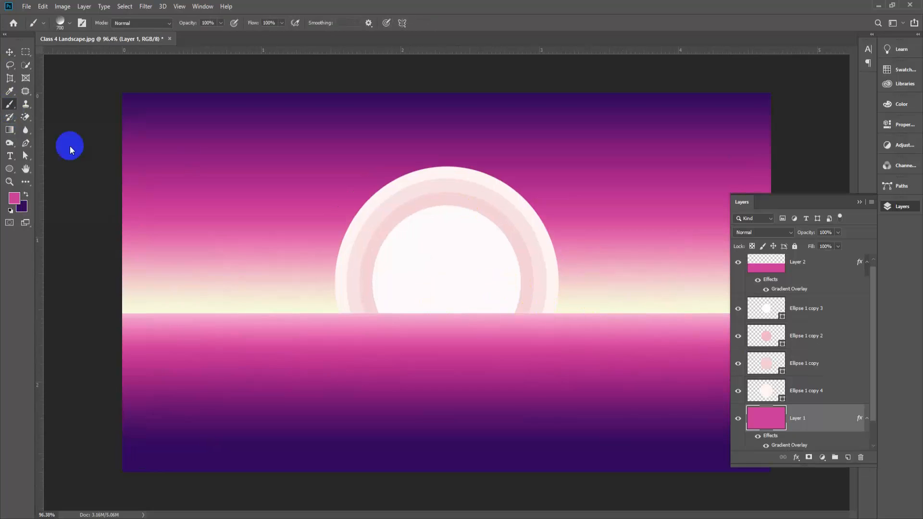
left_click(61, 22)
mouse_move(128, 208)
left_mouse_down()
mouse_move(137, 107)
mouse_move(47, 128)
left_mouse_up()
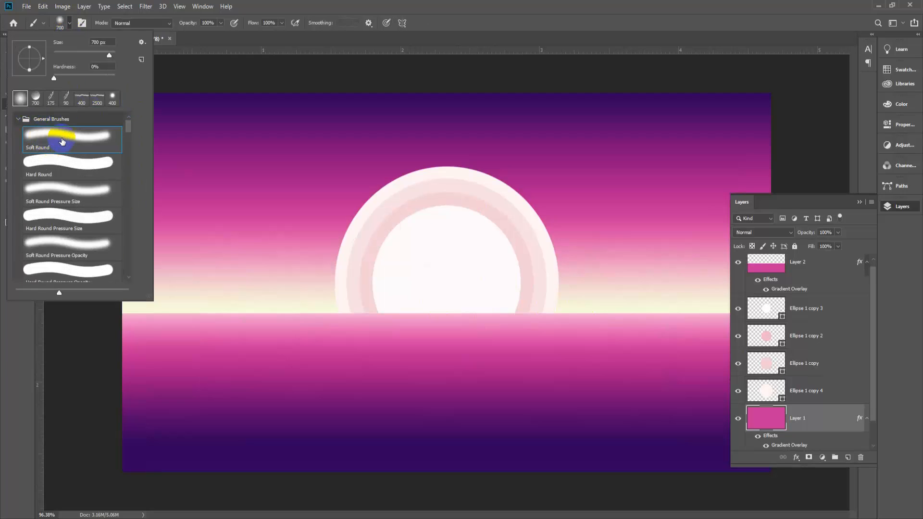
double_click(56, 144)
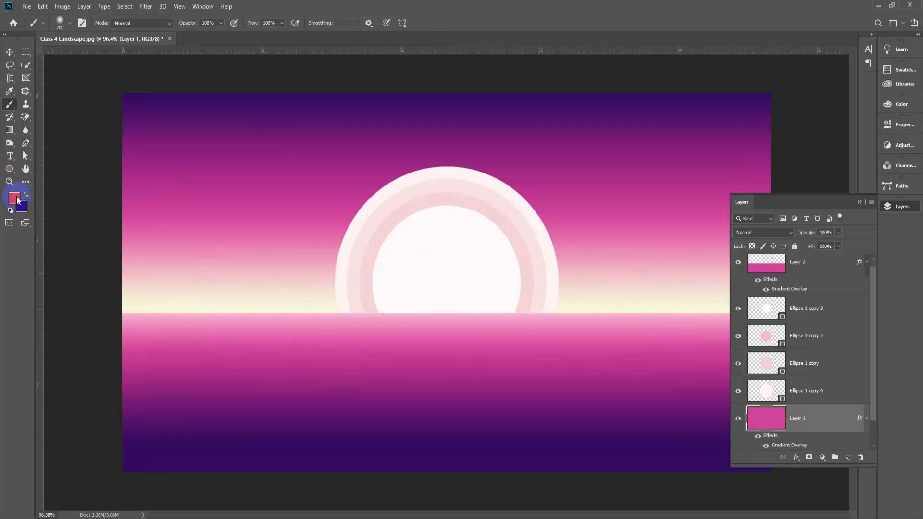
Set the foreground colour to the cream f4edd7, sampled from the sky just above the horizon
left_click(17, 200)
left_click(435, 174)
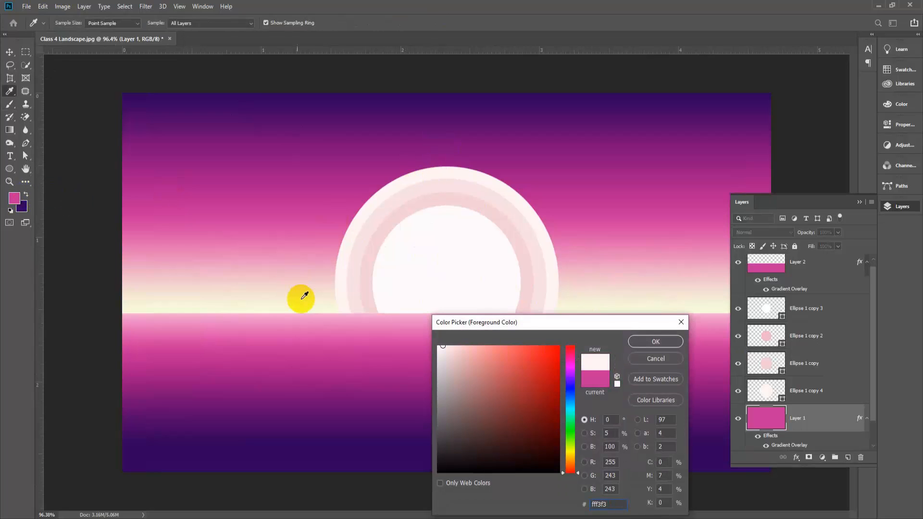
left_click(303, 297)
left_click(667, 342)
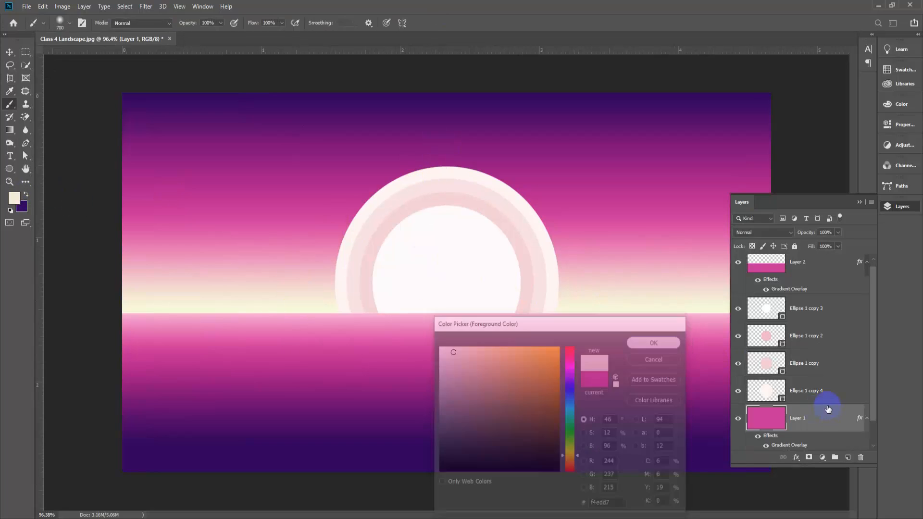
Add a new layer and place it between Ellipse 1 copy 4 and Layer 1
left_click(830, 393)
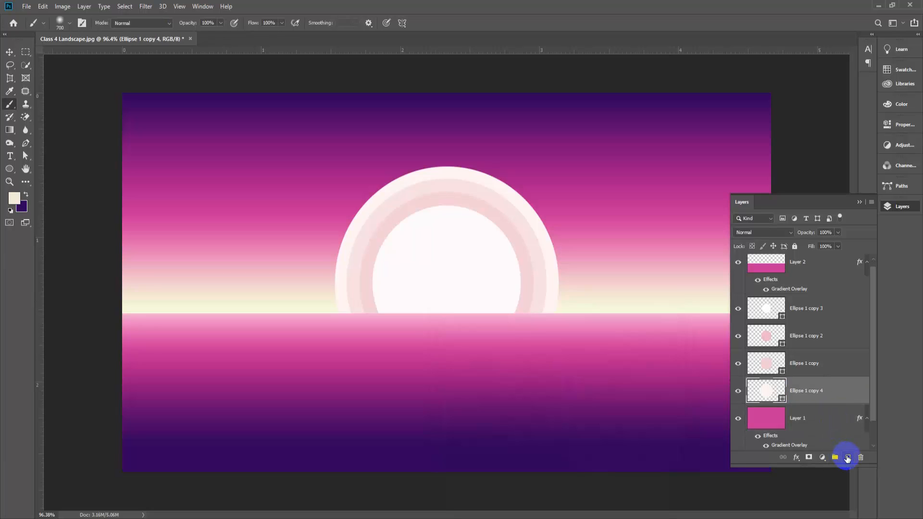
left_click(847, 457)
left_click_drag(828, 388, 762, 433)
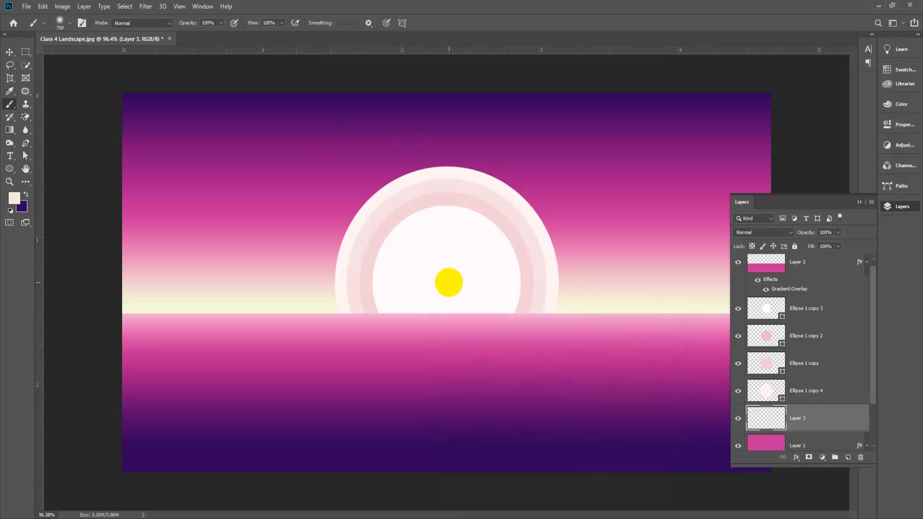
Try single cream soft-brush dabs at the sun's centre on Layer 3, undoing each one
left_click(449, 283)
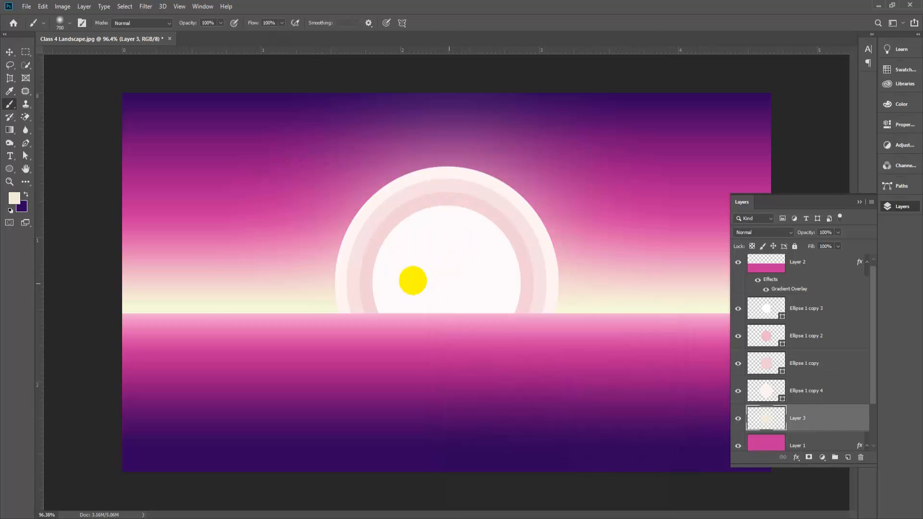
key("ctrl+z")
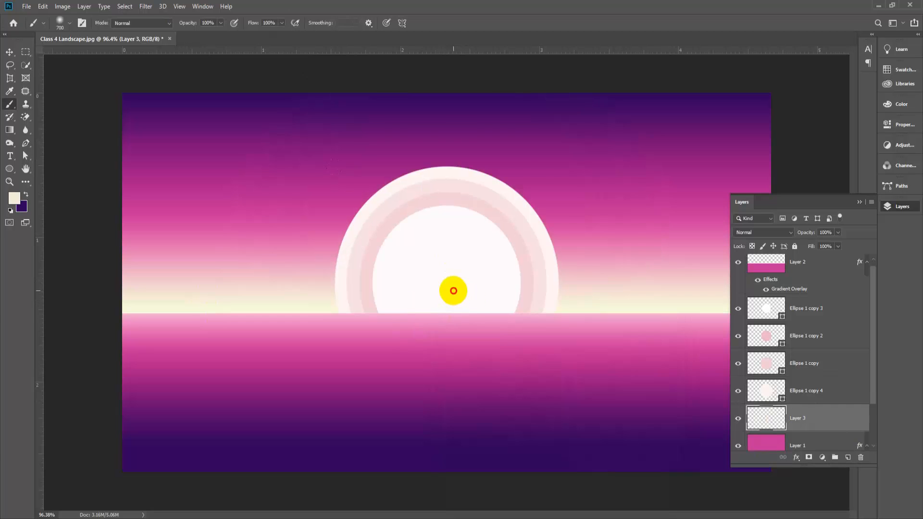
left_click(454, 291)
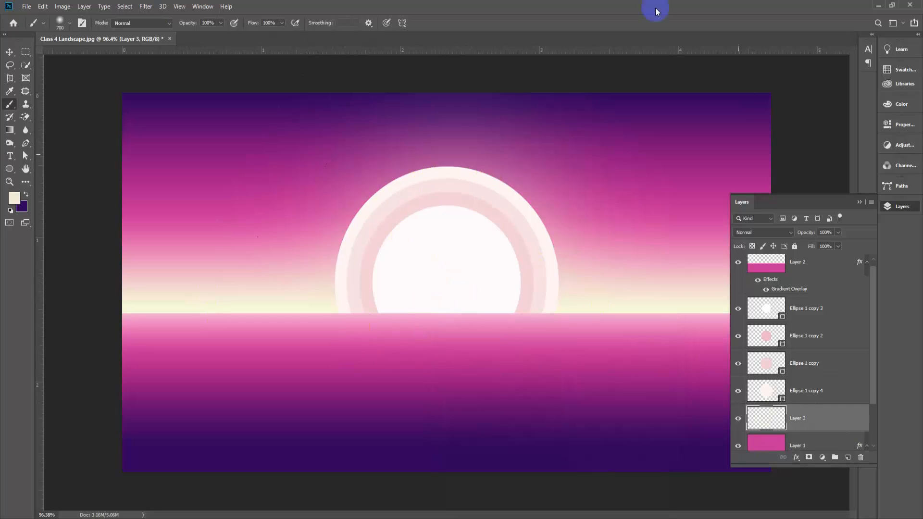
key("ctrl+z")
Change the foreground colour to a bright, saturated orange for painting the glow
left_click(15, 198)
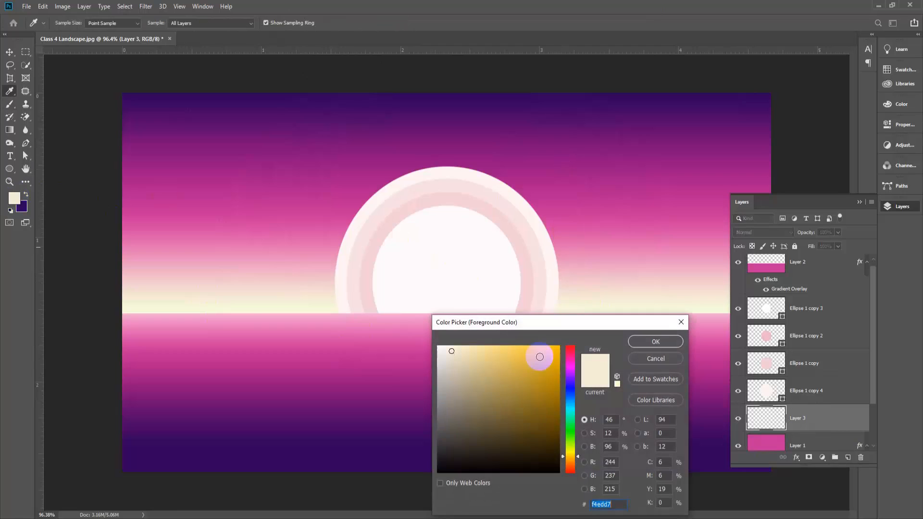
left_click_drag(572, 463, 569, 468)
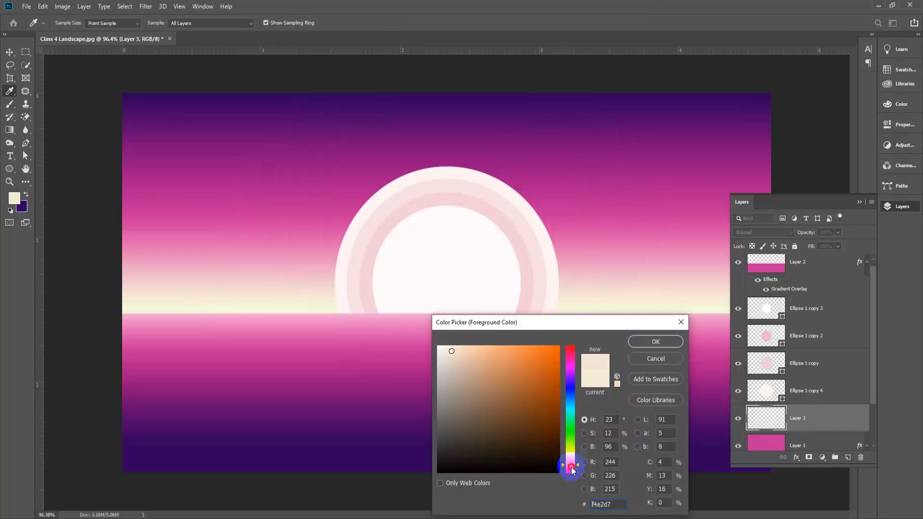
left_click_drag(553, 383, 552, 356)
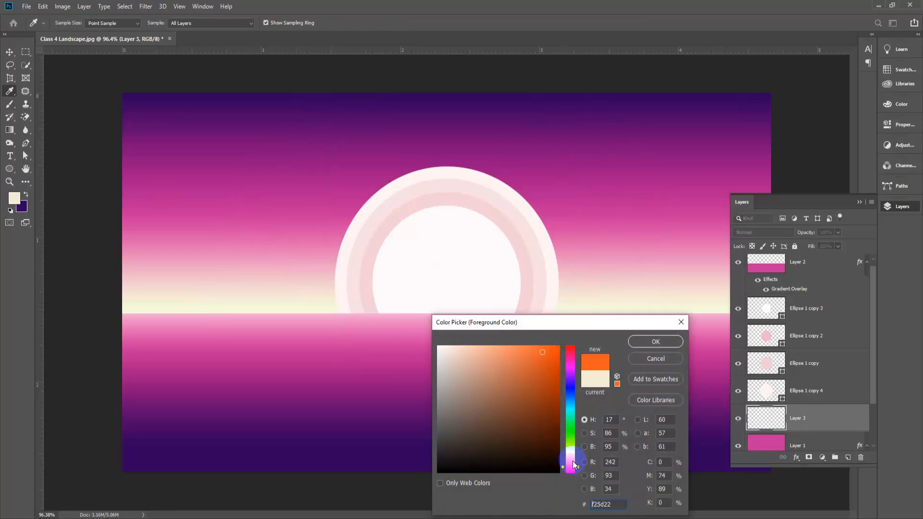
left_click_drag(571, 464, 571, 467)
left_click(646, 341)
key("b")
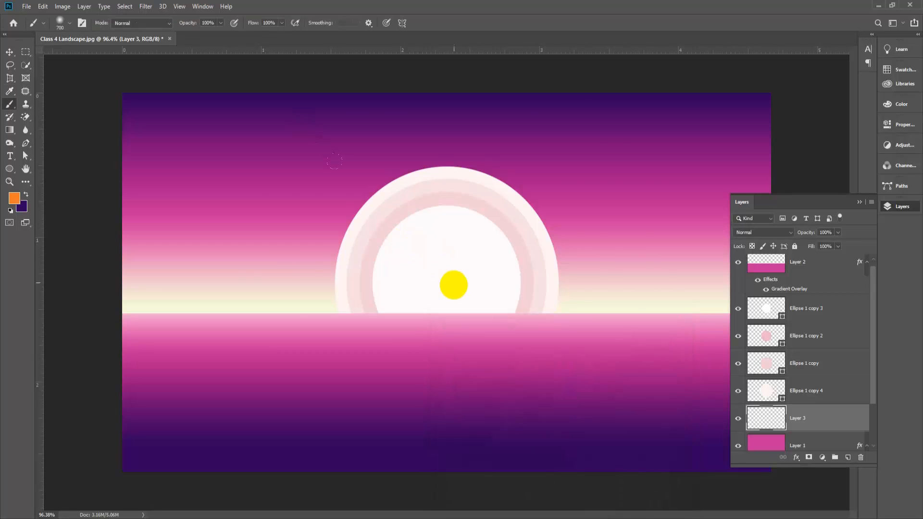
Try orange soft-brush dabs behind the sun on Layer 3, undoing each one
left_click(453, 282)
key("ctrl+minus")
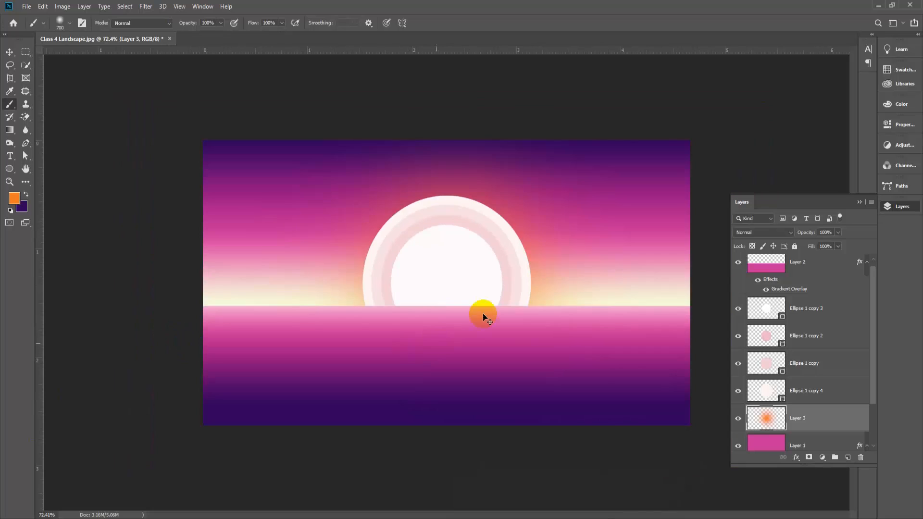
key("ctrl+z")
left_click(440, 276)
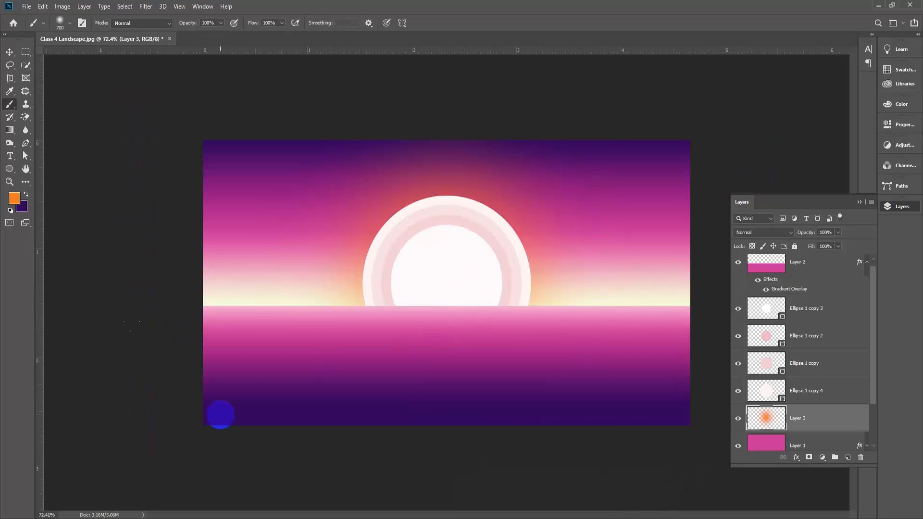
key("ctrl+plus")
key("ctrl+z")
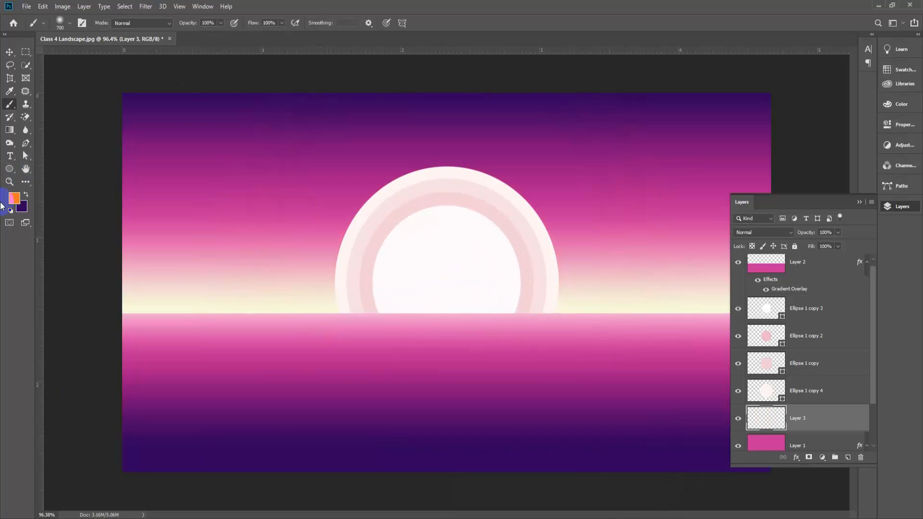
Swap the foreground and background colours and paint a soft dark purple glow behind the sun on Layer 3
left_click(26, 201)
left_click(442, 275)
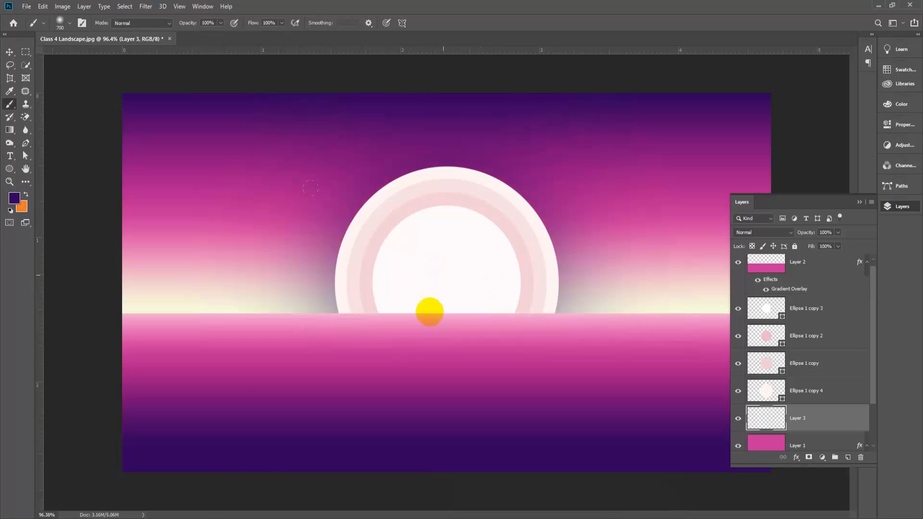
key("ctrl+z")
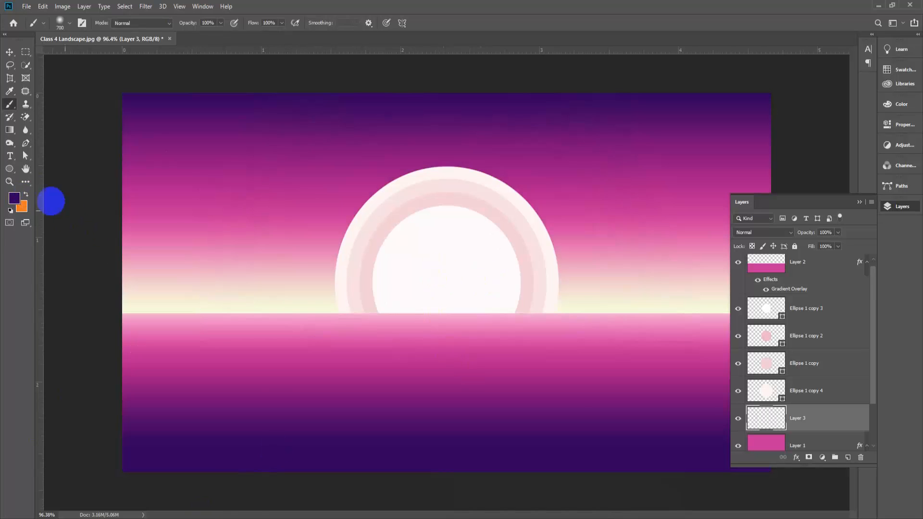
left_click_drag(466, 223, 441, 272)
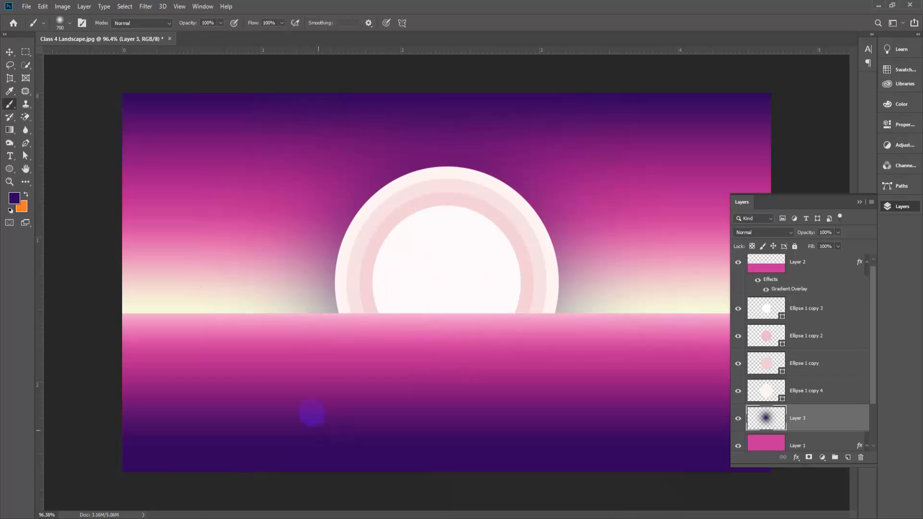
scroll(330, 309, "down", 2)
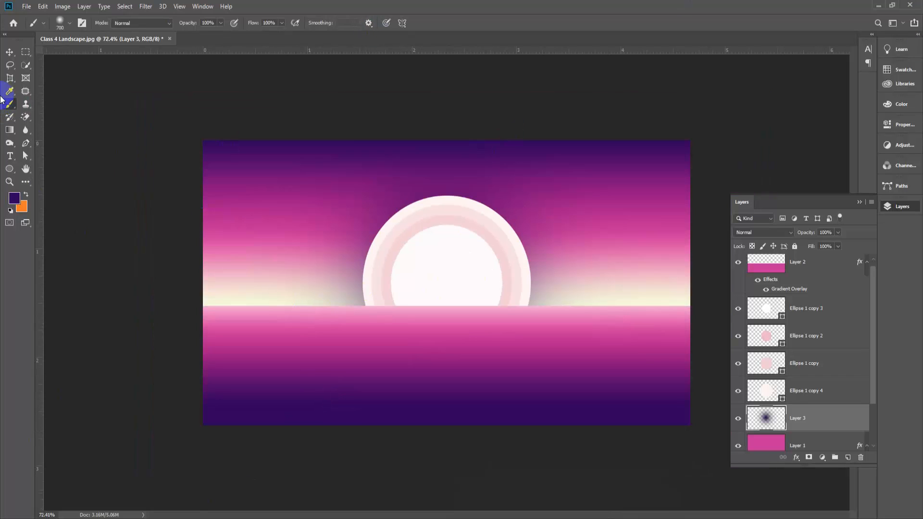
Move the cream colour stop of the Layer 1 gradient overlay to 85% and apply the layer style
left_click(7, 53)
scroll(452, 375, "up", 2)
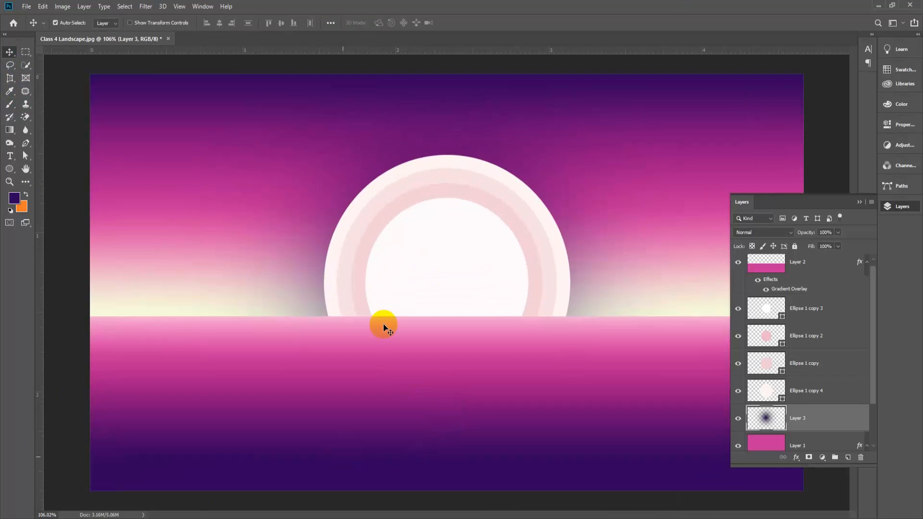
scroll(380, 336, "down", 1)
left_click(635, 270)
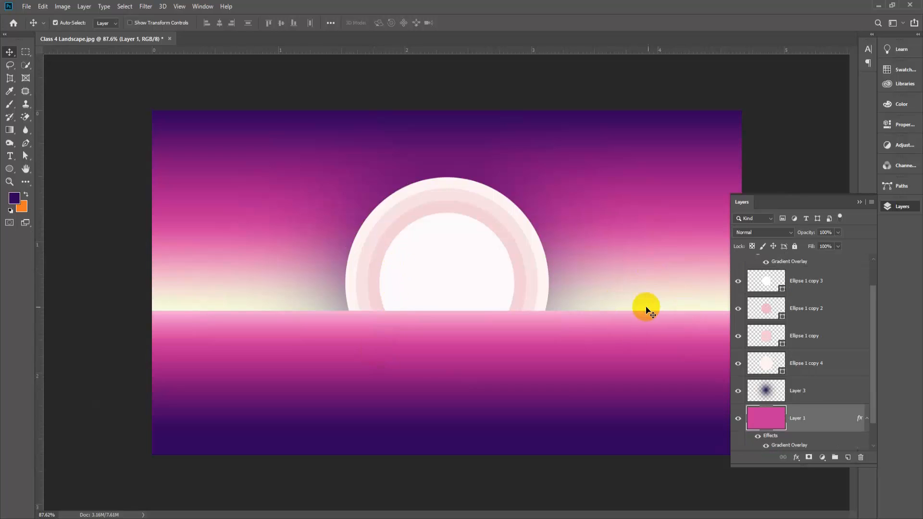
double_click(837, 421)
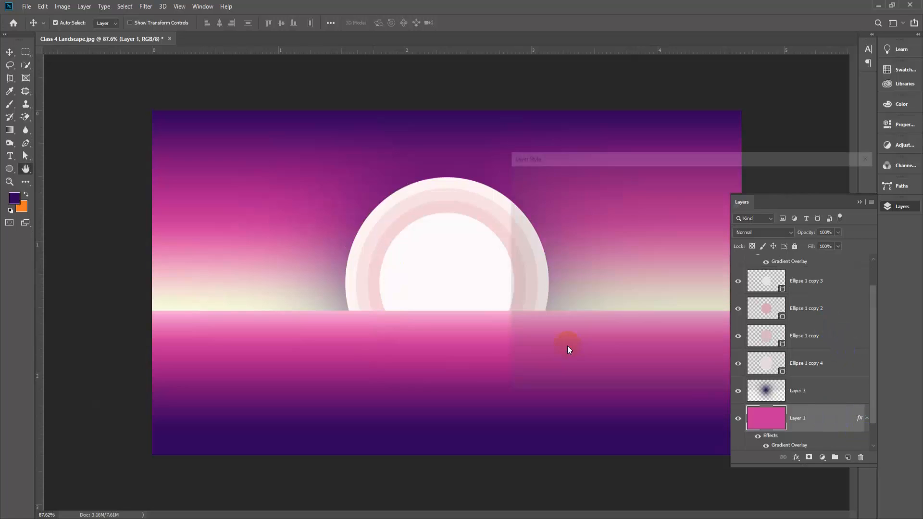
left_click(537, 306)
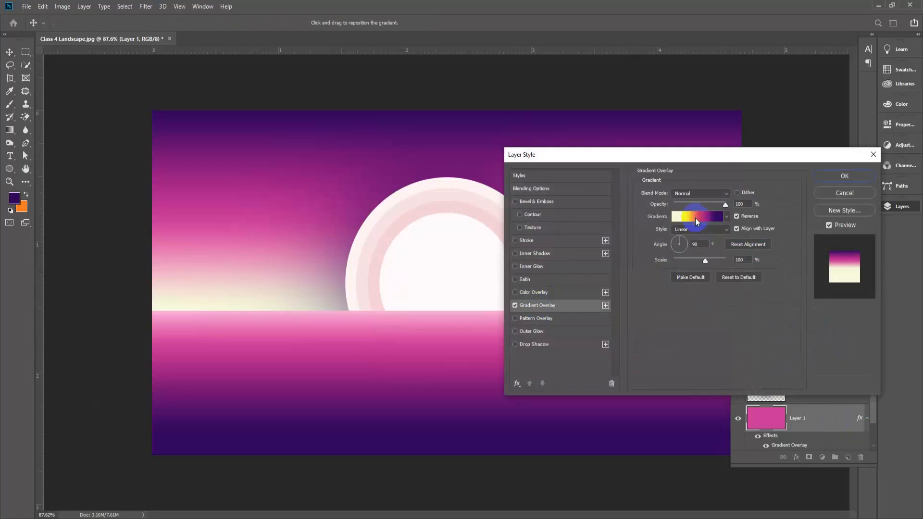
left_click(697, 219)
double_click(851, 308)
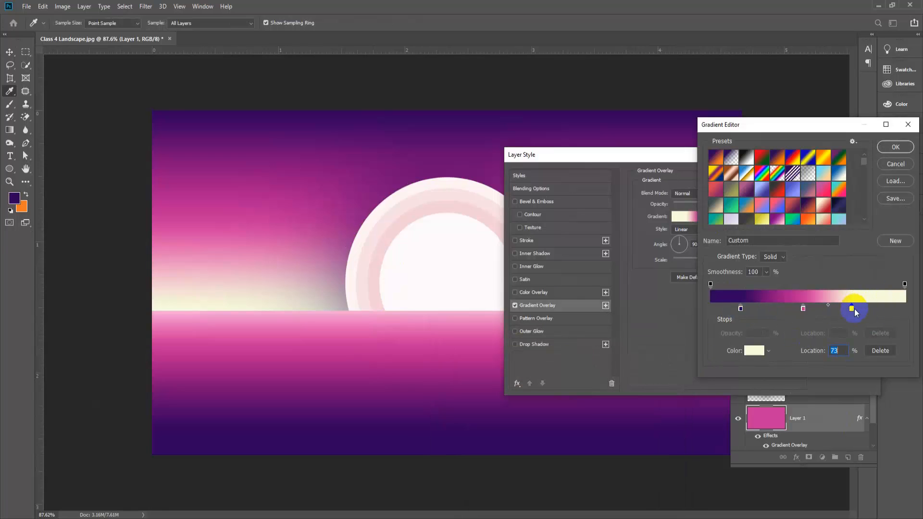
left_click_drag(853, 309, 873, 313)
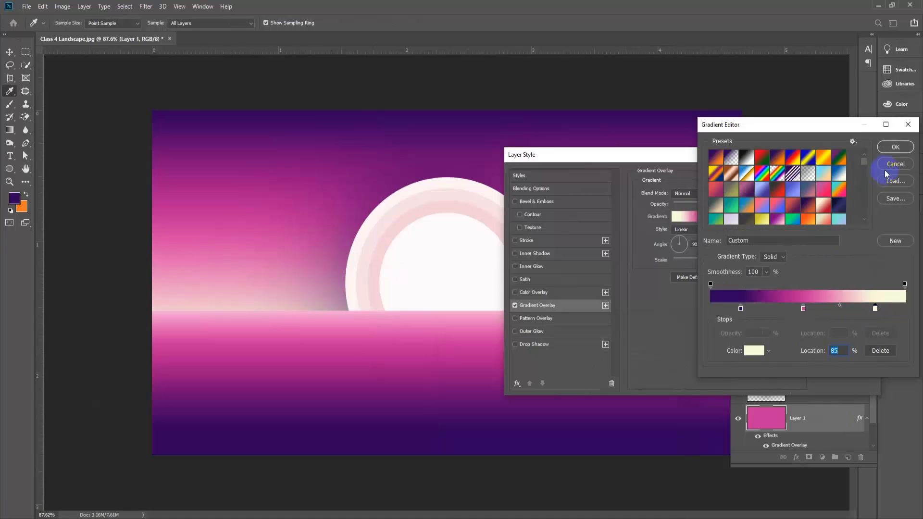
left_click(895, 147)
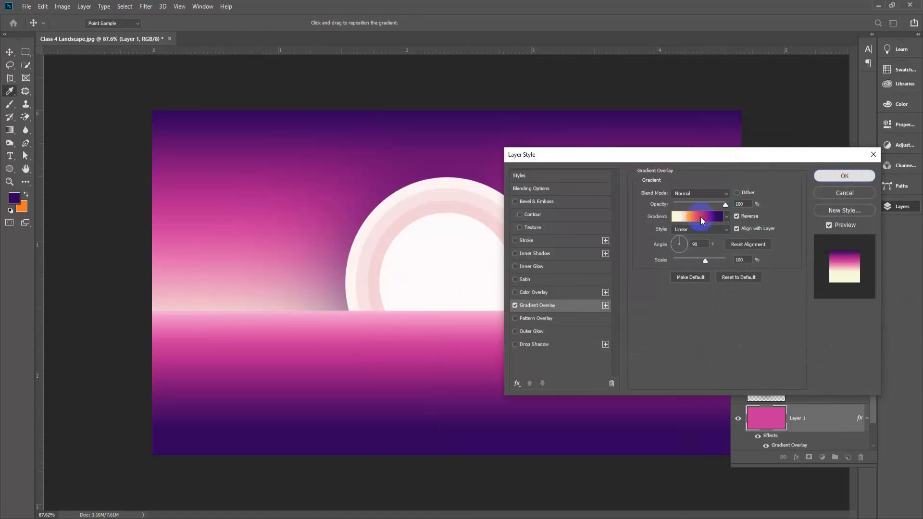
left_click(842, 177)
scroll(370, 452, "down", 3)
scroll(394, 448, "up", 2)
scroll(392, 448, "up", 2)
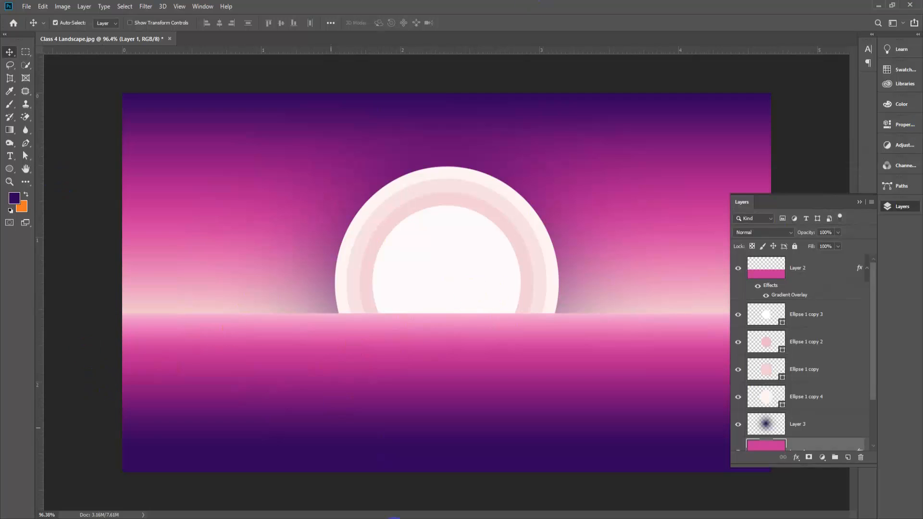
Switch to Chrome, search Google for "brush eazy" and open the Brusheezy website
key("b")
mouse_move(317, 517)
left_click(407, 495)
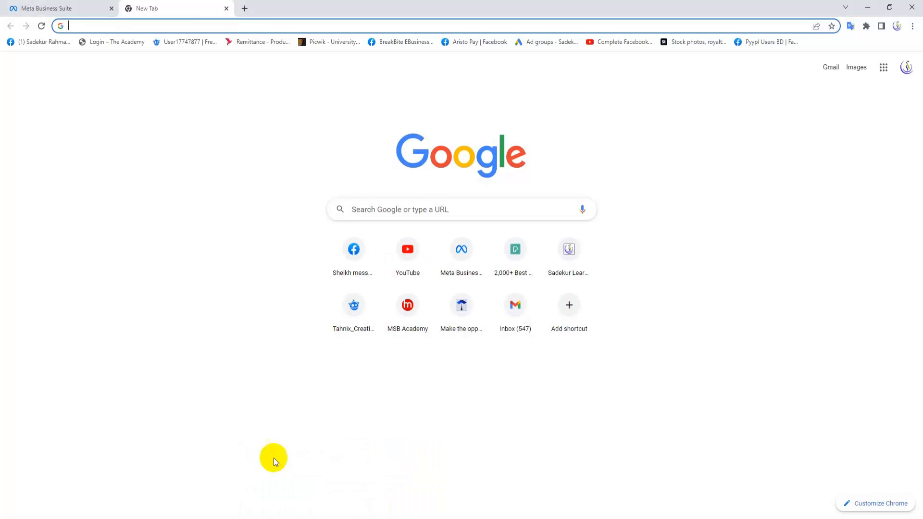
left_click(229, 27)
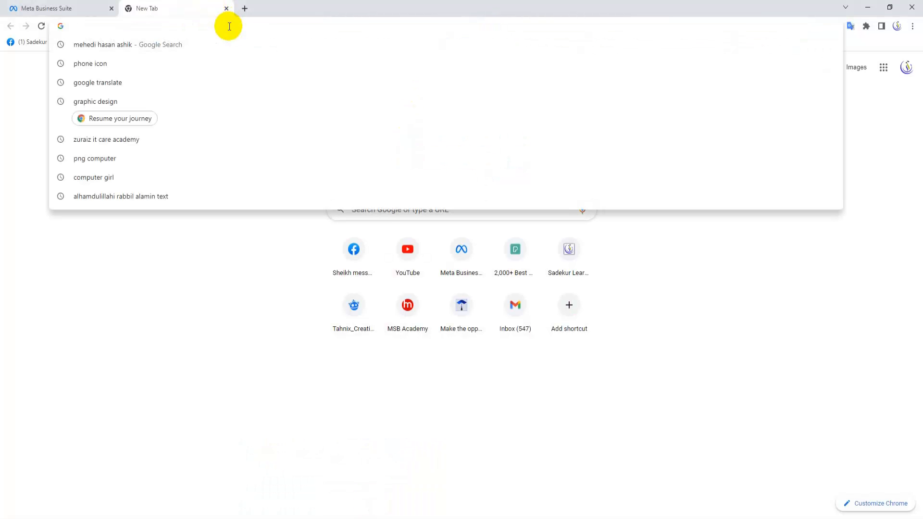
type("brush e")
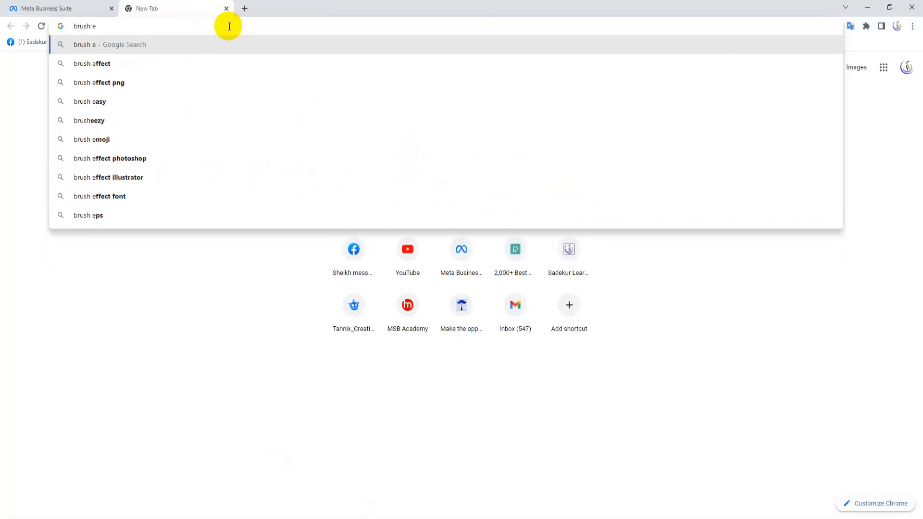
type("azy")
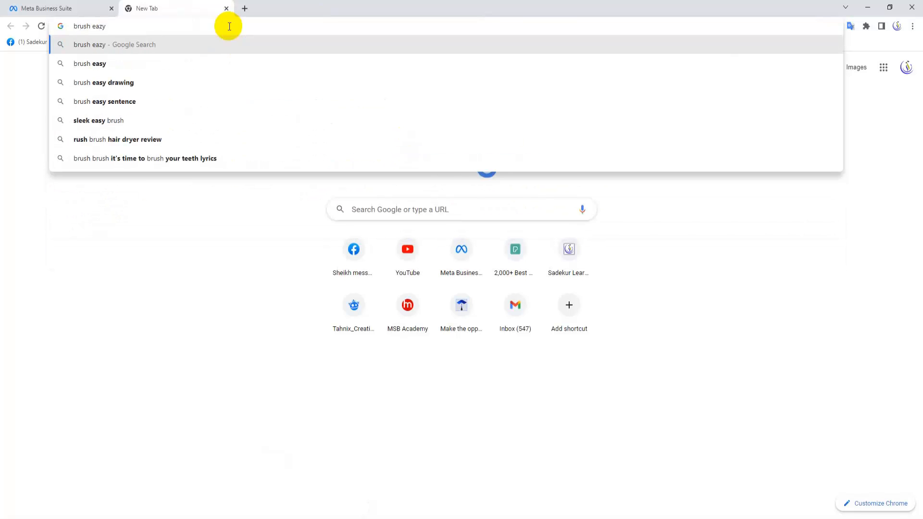
key("Return")
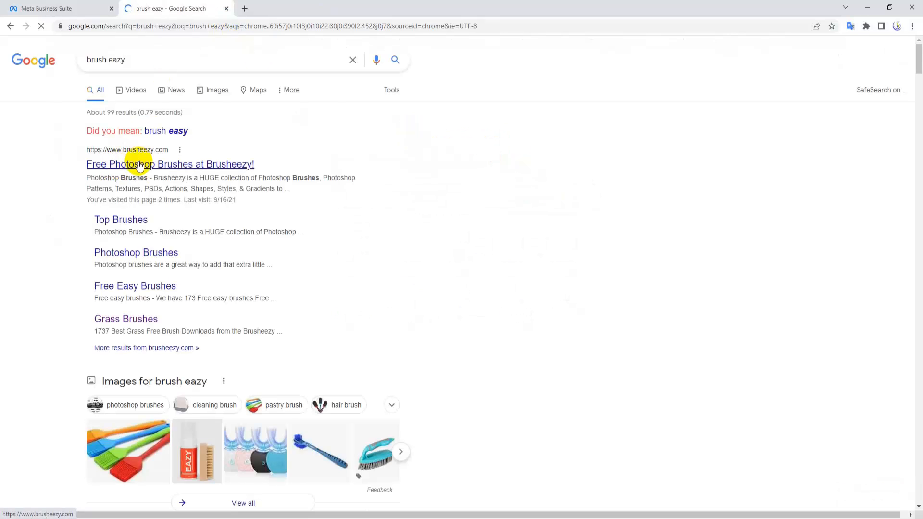
left_click(139, 164)
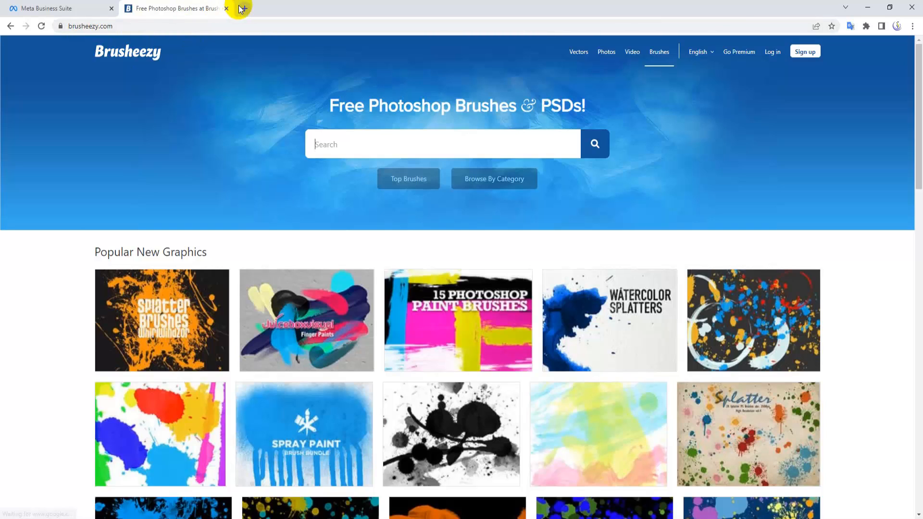
Search Brusheezy for "mountain brush"
left_click(388, 149)
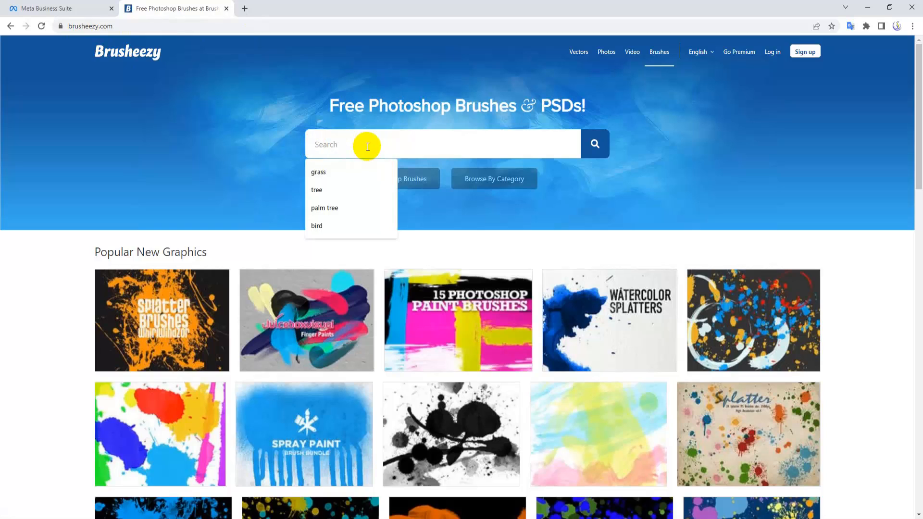
type("mo")
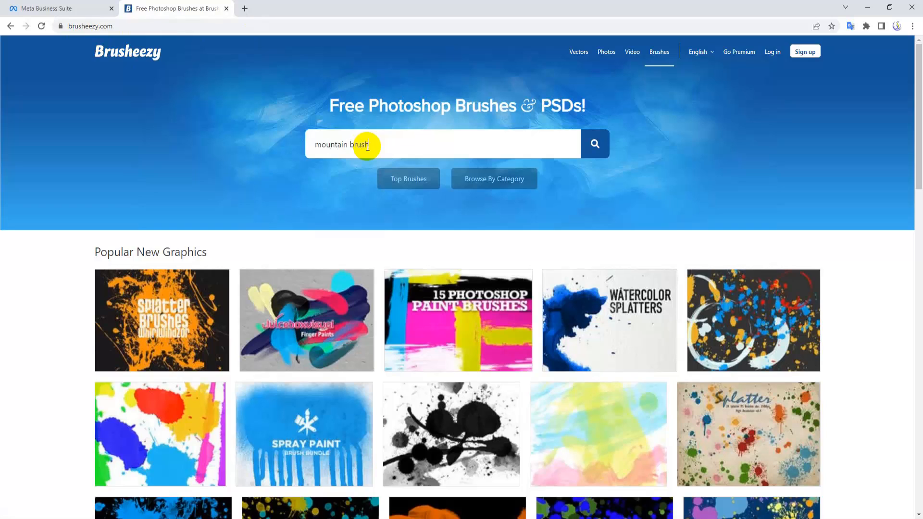
type("untain brush")
key("Return")
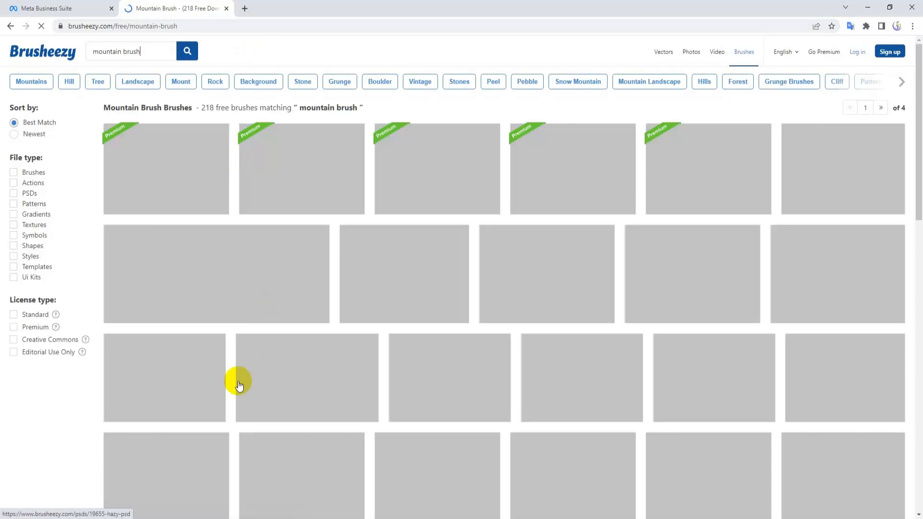
Look through the mountain brush results for a set with usable mountain silhouettes
scroll(228, 372, "down", 5)
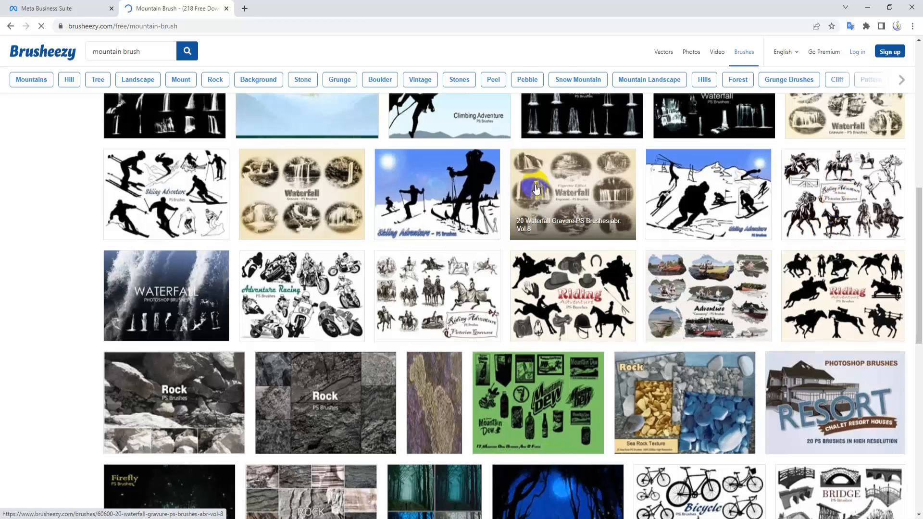
scroll(388, 376, "down", 2)
scroll(388, 375, "down", 5)
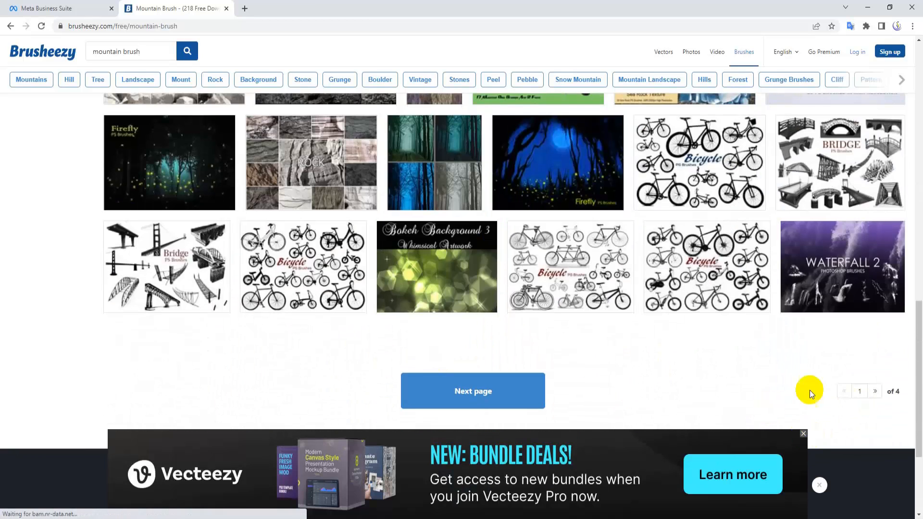
left_click(458, 394)
scroll(291, 380, "up", 3)
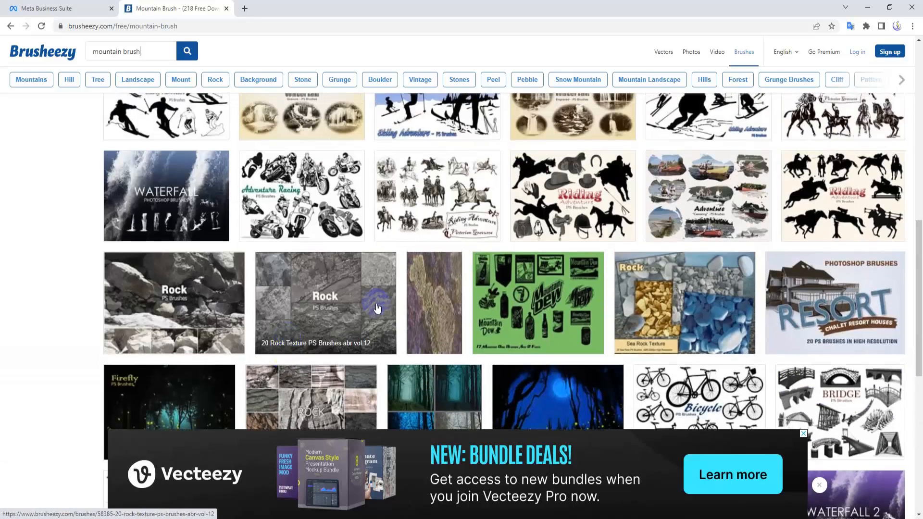
scroll(357, 120, "up", 9)
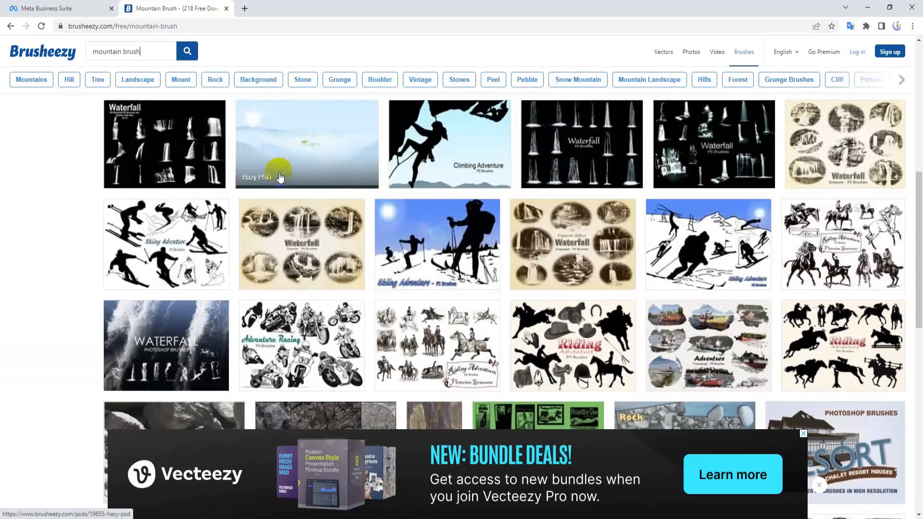
scroll(597, 258, "down", 2)
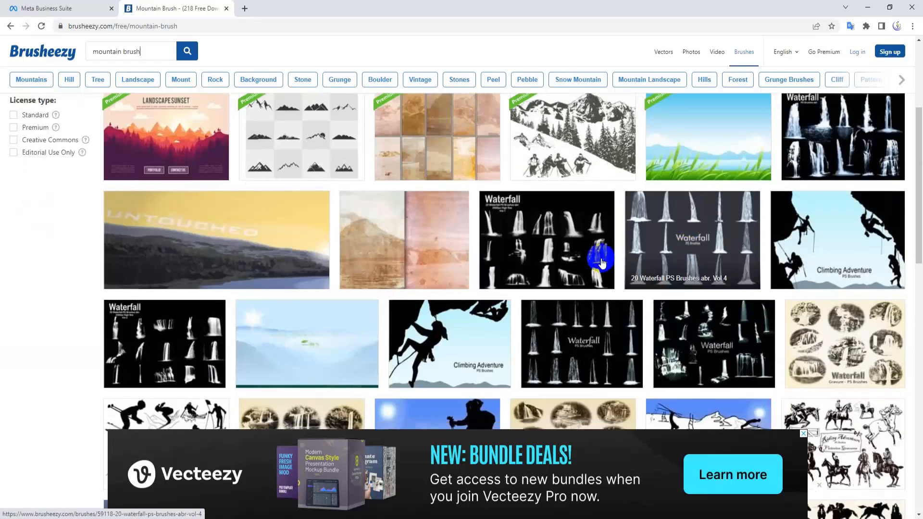
scroll(651, 254, "up", 3)
scroll(639, 241, "down", 2)
scroll(608, 248, "down", 3)
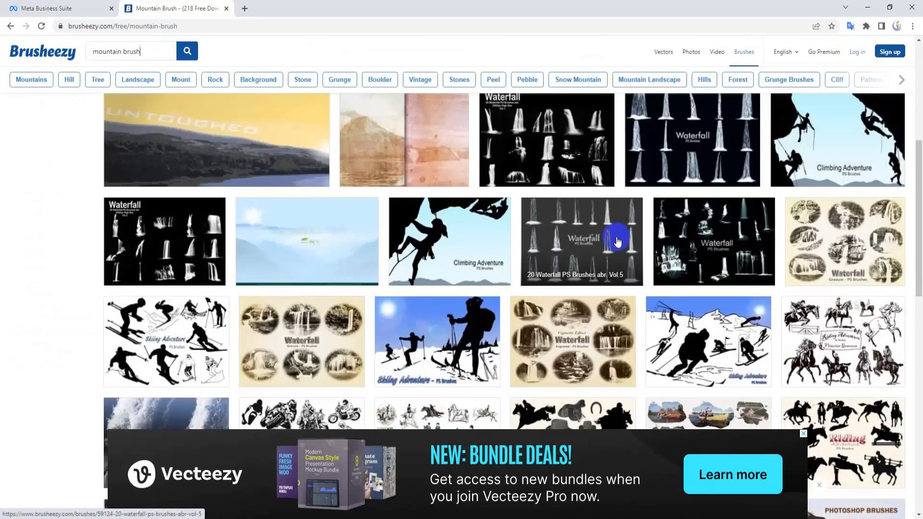
scroll(278, 233, "up", 6)
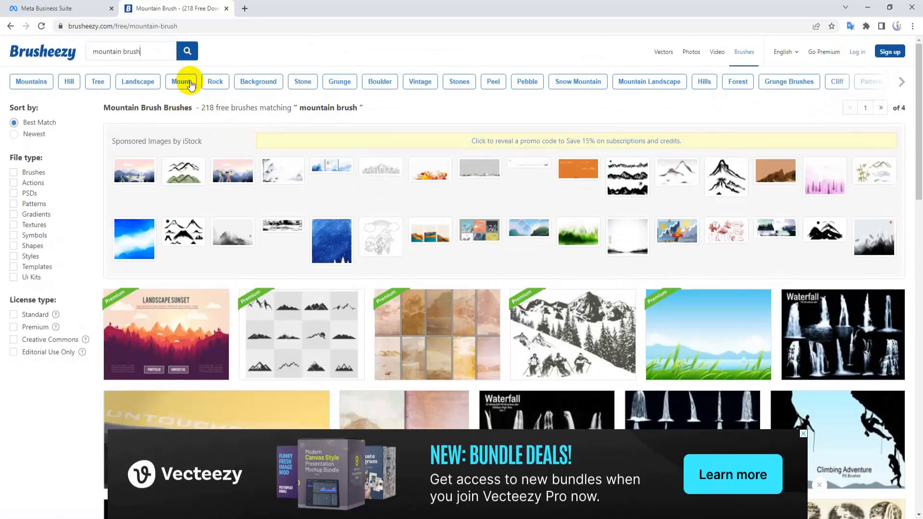
Switch to the related Hill brush search and browse its results for mountain-like shapes
left_click(122, 52)
key("ctrl+shift+Left")
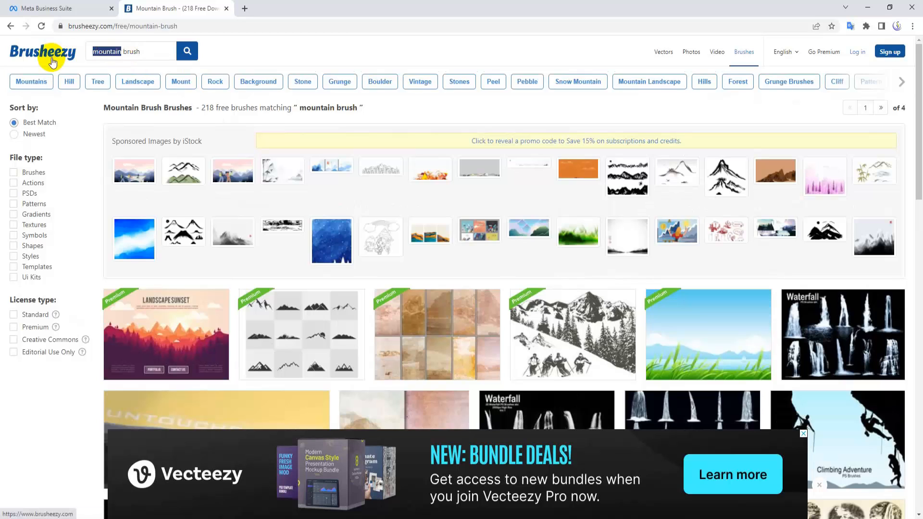
left_click(67, 87)
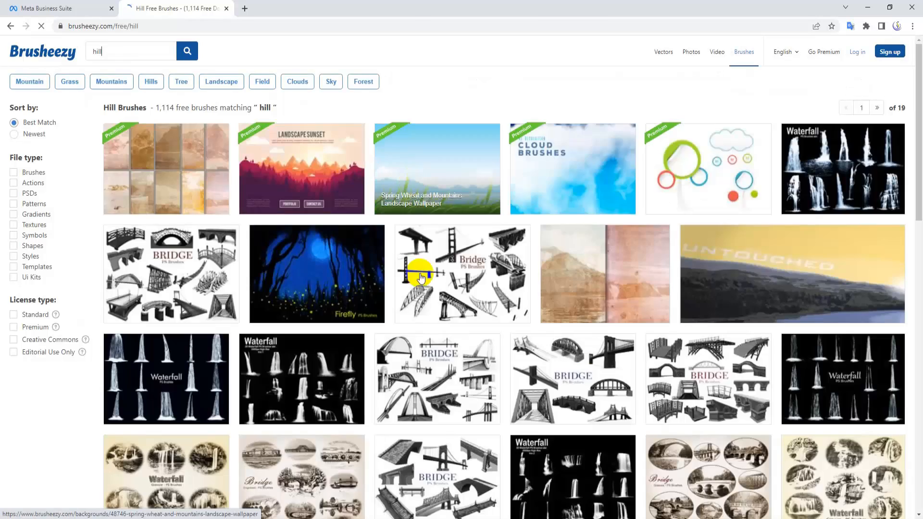
scroll(332, 351, "down", 2)
scroll(332, 351, "down", 8)
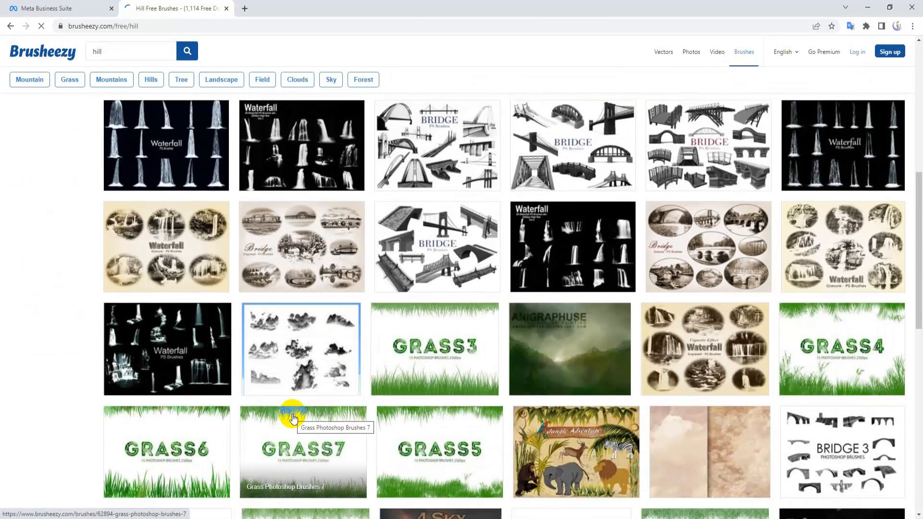
scroll(290, 351, "down", 2)
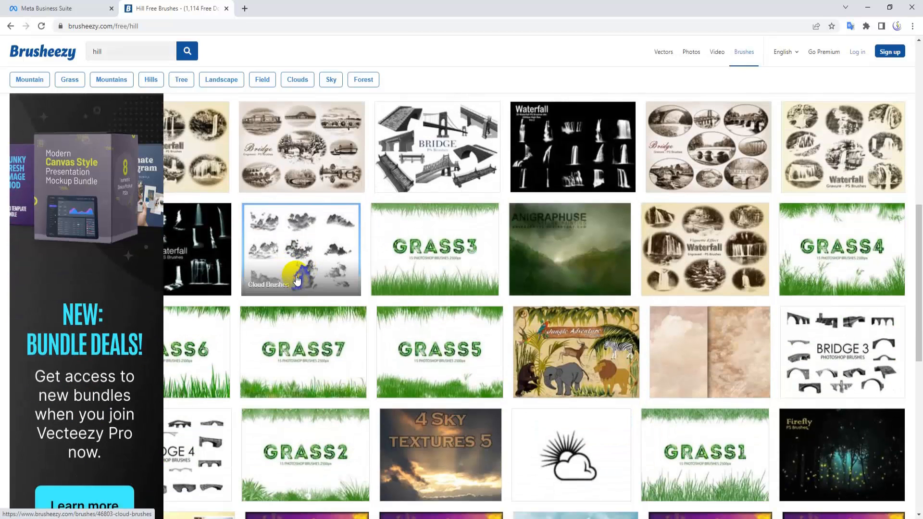
Examine the Cloud Brushes set's page and return to the Hill brush results
left_click(297, 279)
scroll(313, 276, "down", 4)
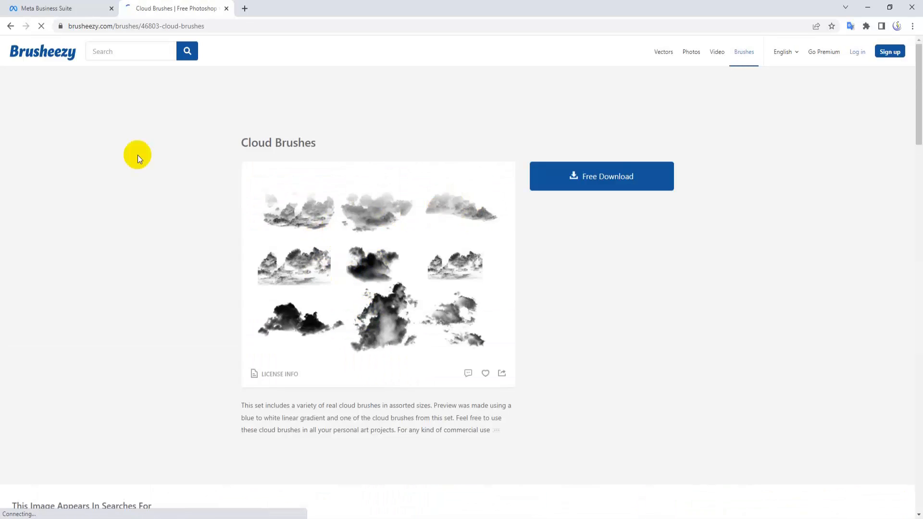
left_click(10, 26)
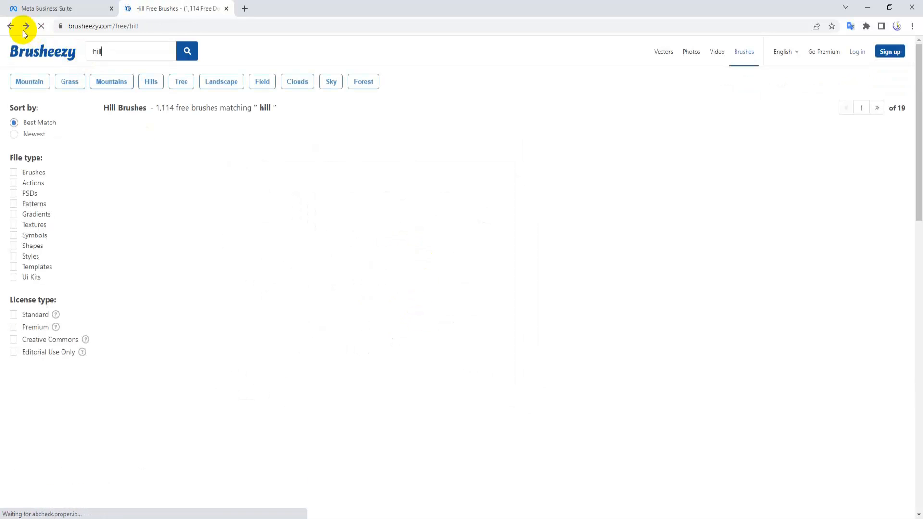
scroll(337, 394, "down", 5)
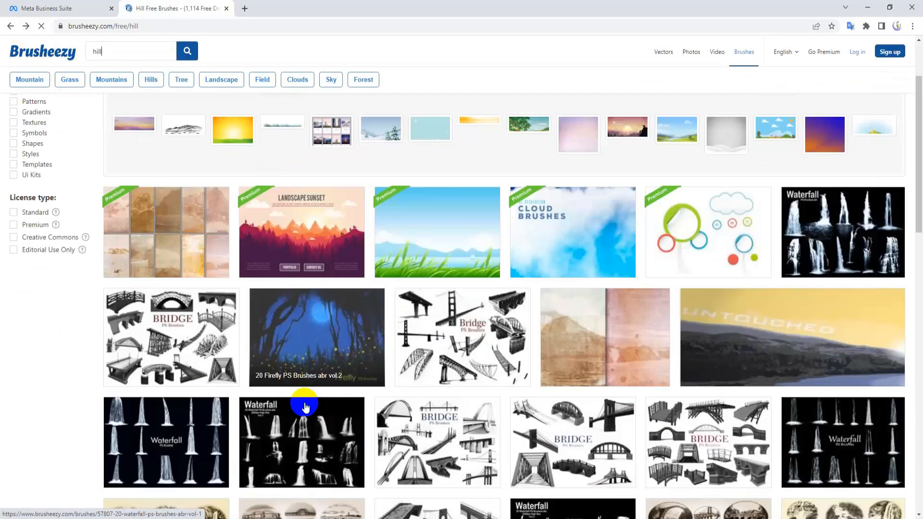
scroll(474, 370, "down", 3)
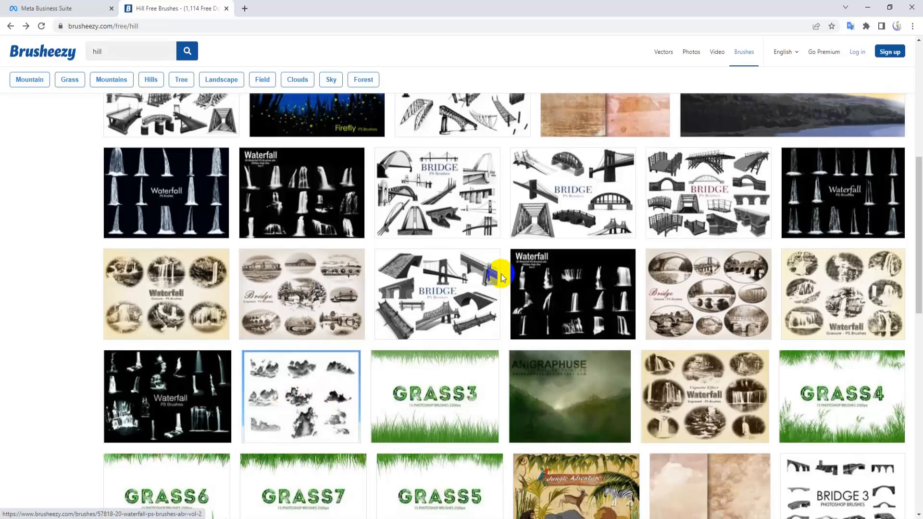
Open the Cloud Brushes set from the Hill results and start its free download
left_click(340, 435)
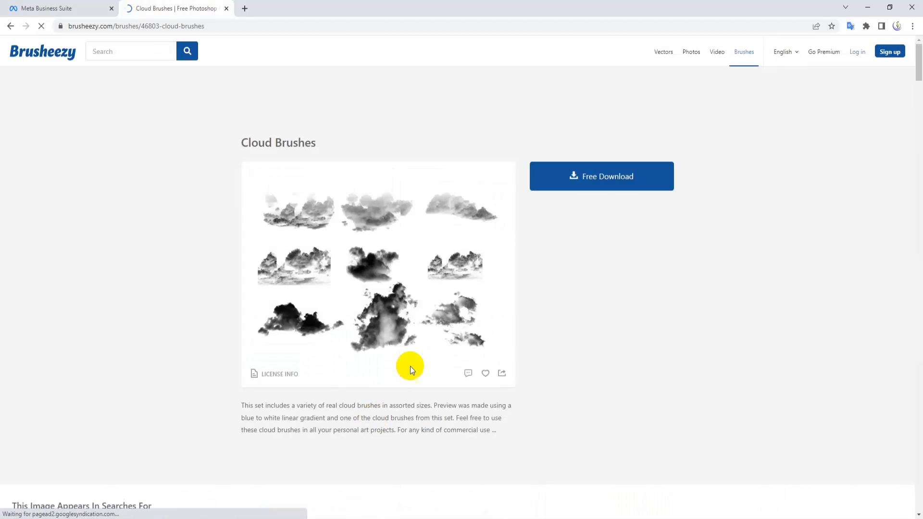
left_click(594, 181)
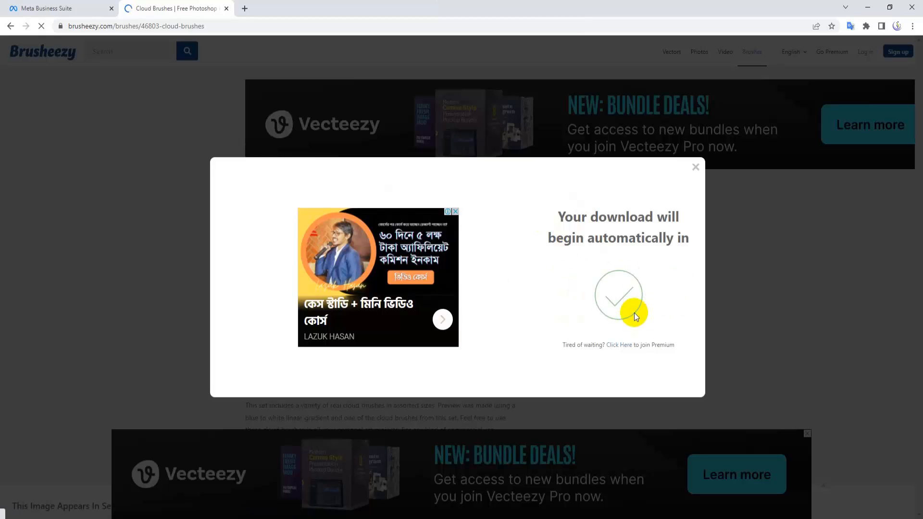
left_click(463, 310)
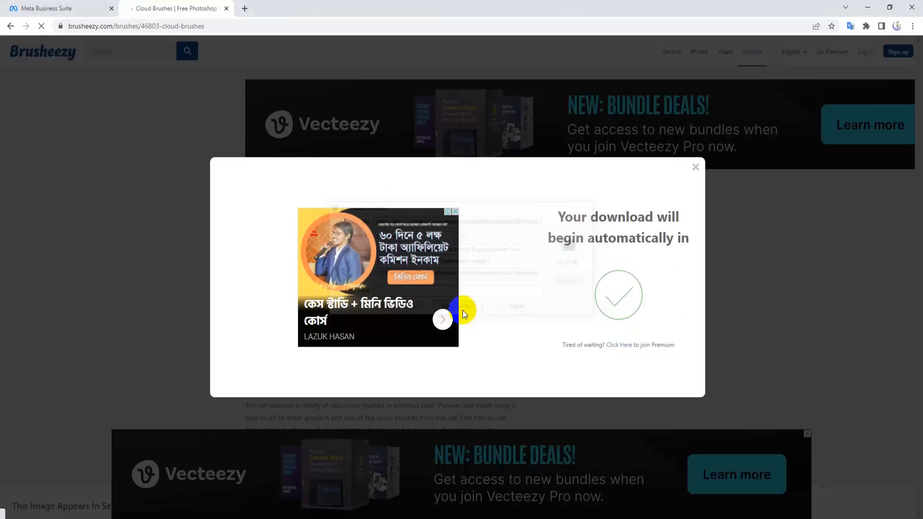
Leave the Cloud Brushes download page and browse down the Hill brush results
left_click_drag(474, 158, 509, 214)
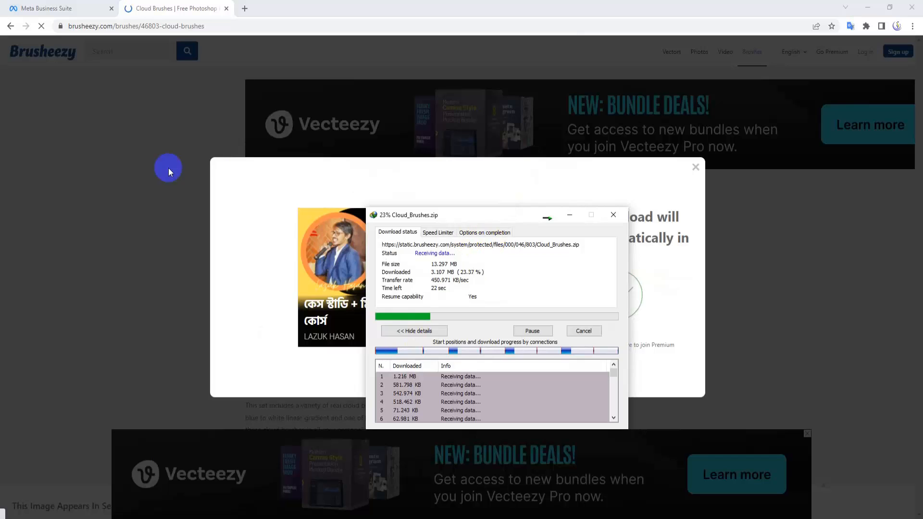
left_click(60, 8)
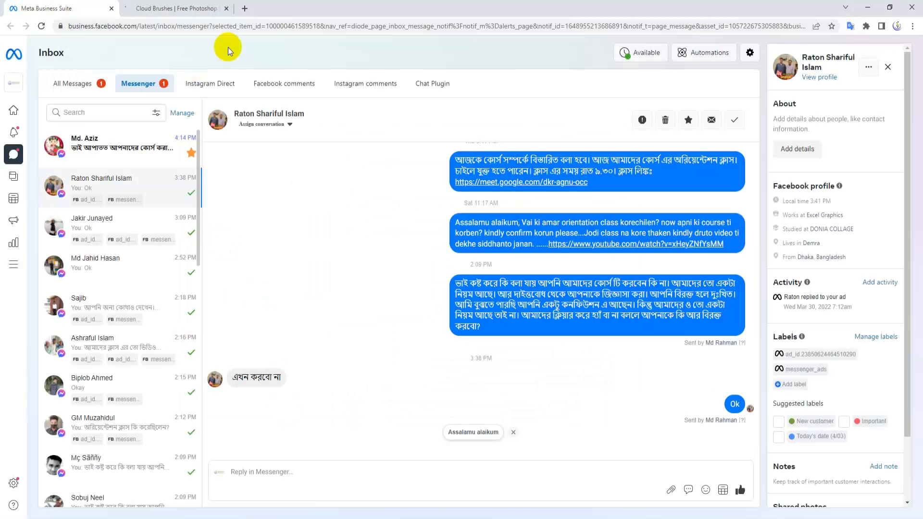
left_click(178, 8)
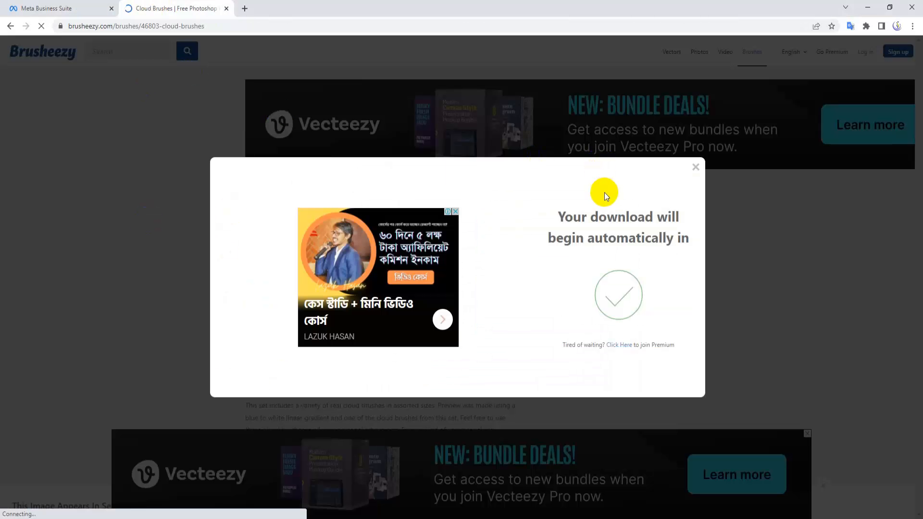
left_click(388, 274)
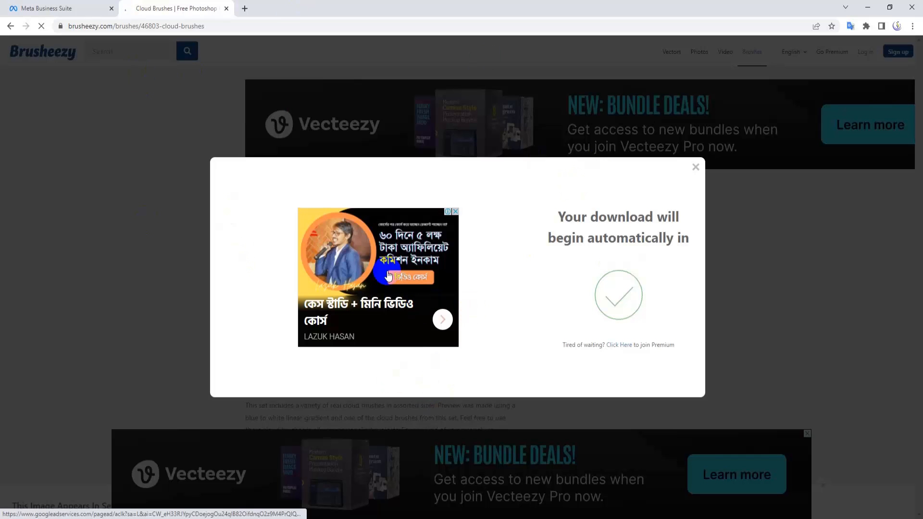
left_click(696, 169)
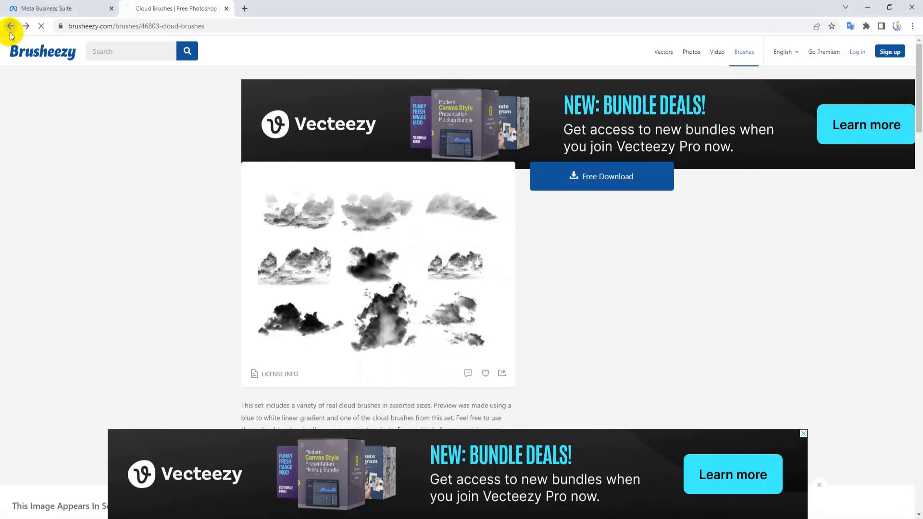
left_click(10, 33)
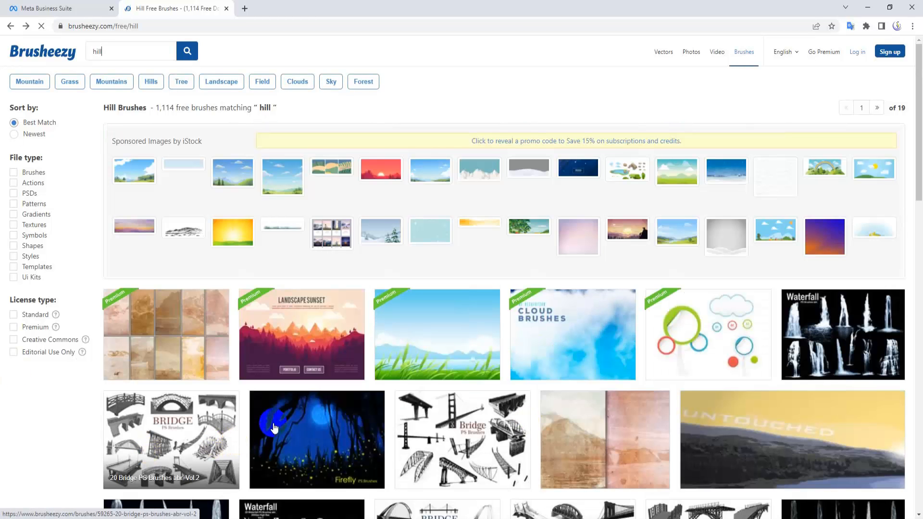
scroll(288, 418, "down", 2)
scroll(314, 414, "down", 5)
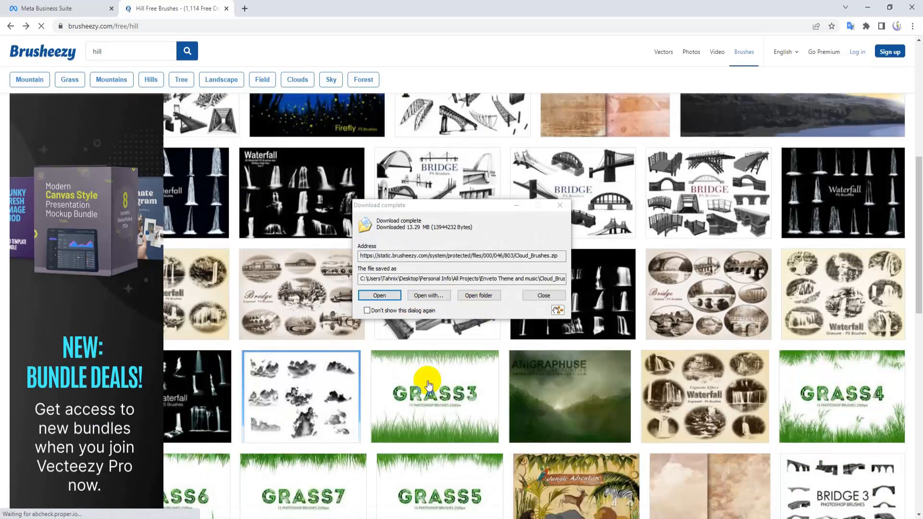
scroll(377, 433, "down", 6)
scroll(381, 435, "down", 3)
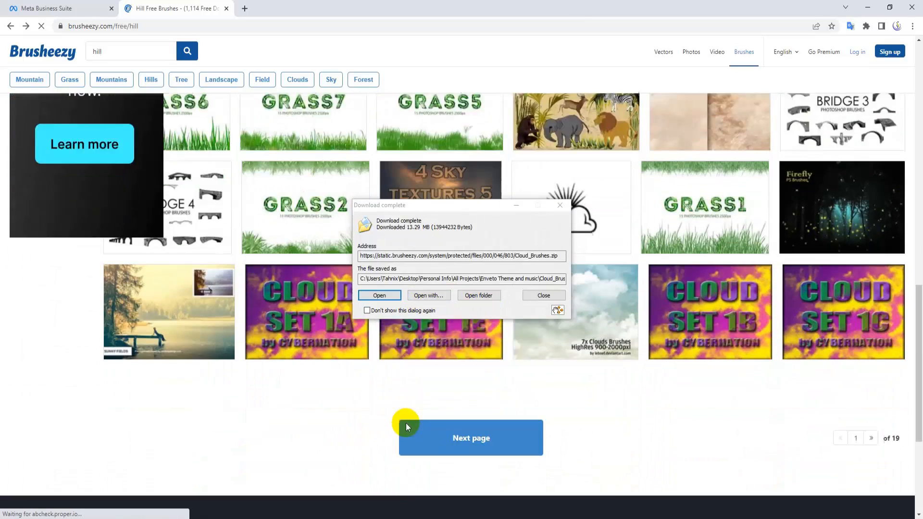
Open the folder holding the downloaded Cloud_Brushes archive and extract the archive there into its own Cloud_Brushes folder
left_click(479, 295)
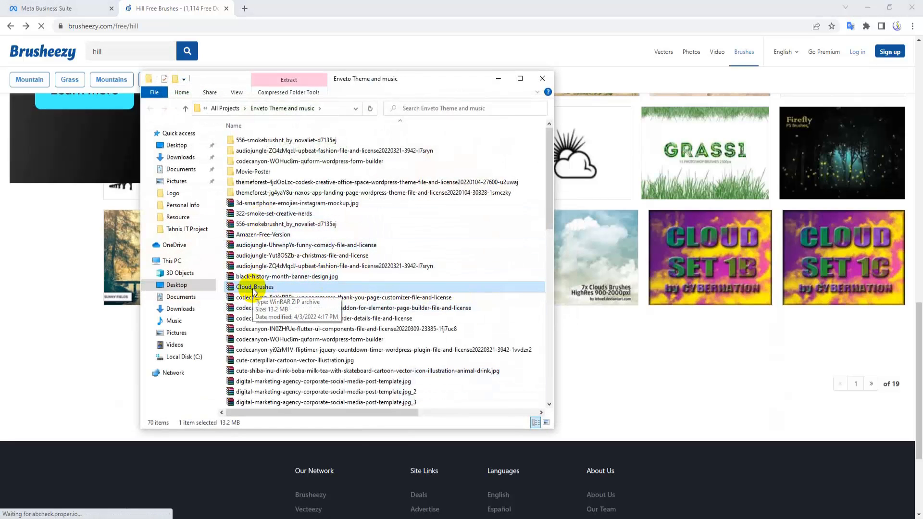
left_click(253, 287)
right_click(255, 291)
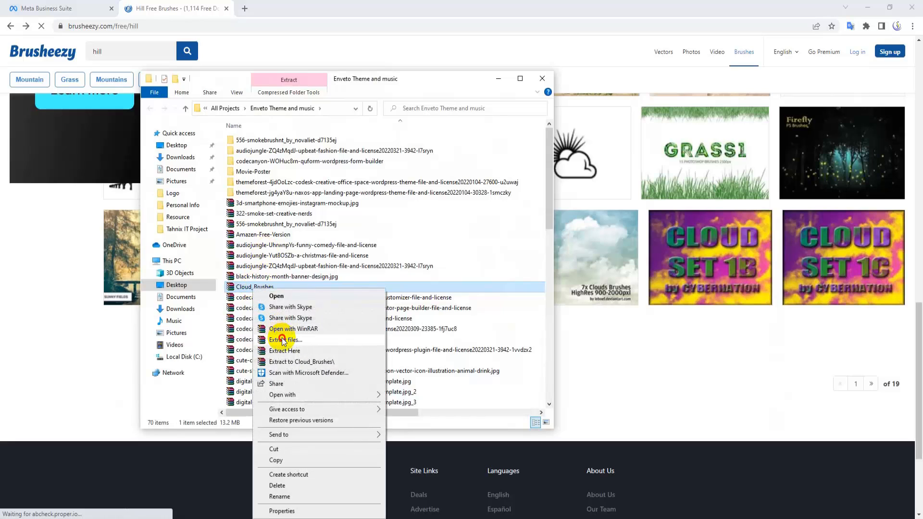
left_click(284, 338)
left_click(480, 366)
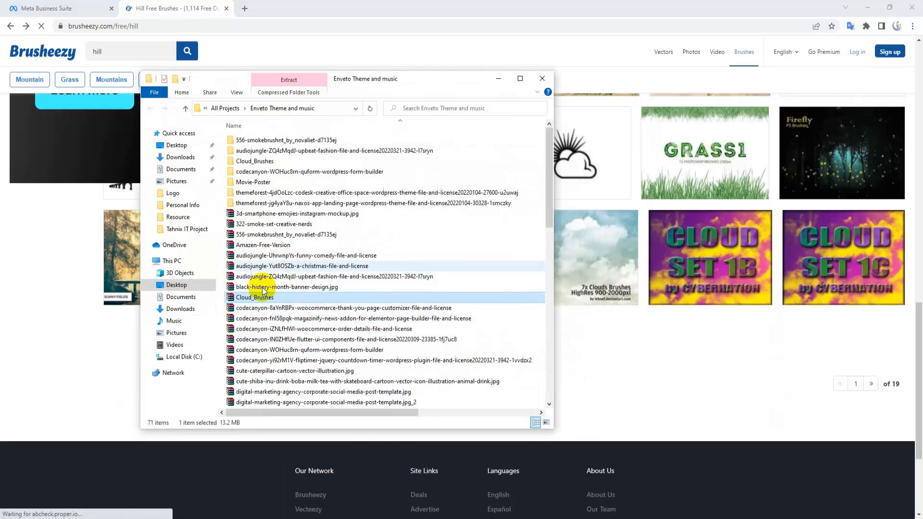
Open the extracted Cloud Brushes folder and load the Cloud Brushes 0981 file into Photoshop
double_click(257, 162)
double_click(258, 141)
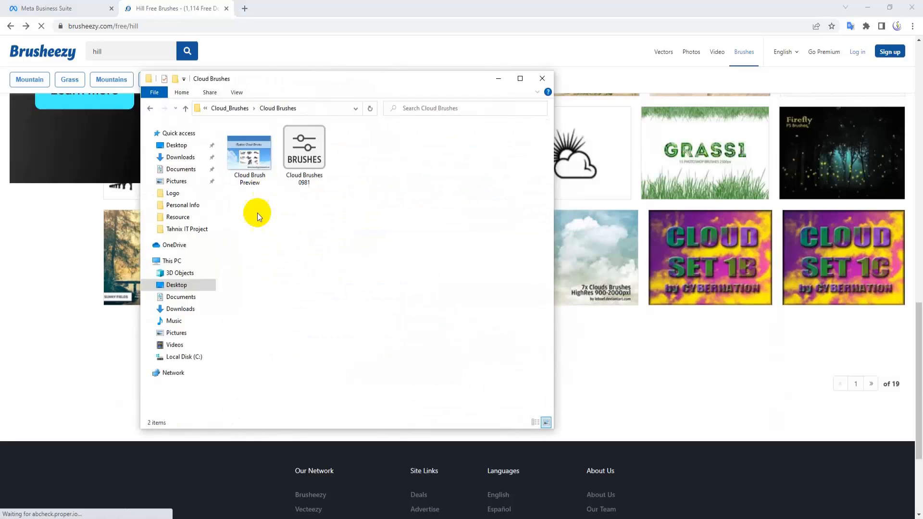
left_click(304, 153)
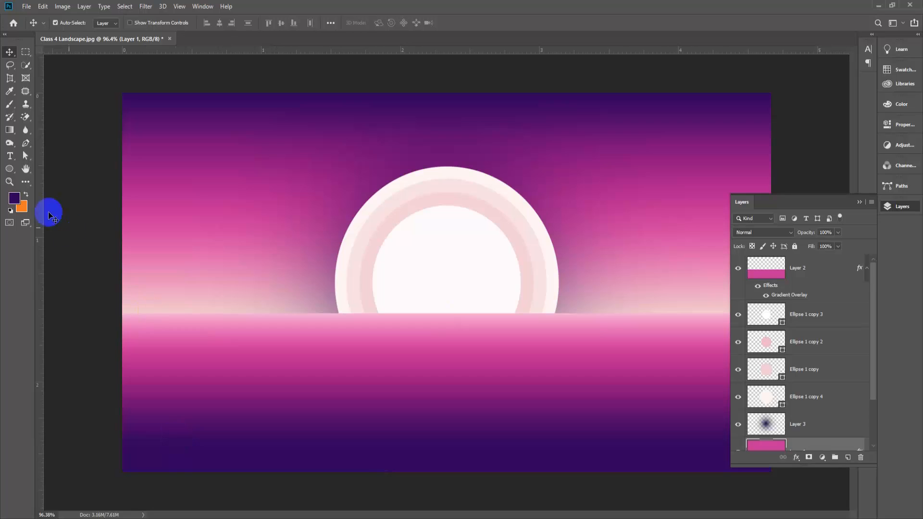
Activate the Brush tool and collapse the expanded brush groups in the preset list, from General Brushes to Underline Photoshop Brushes 8
left_click(10, 104)
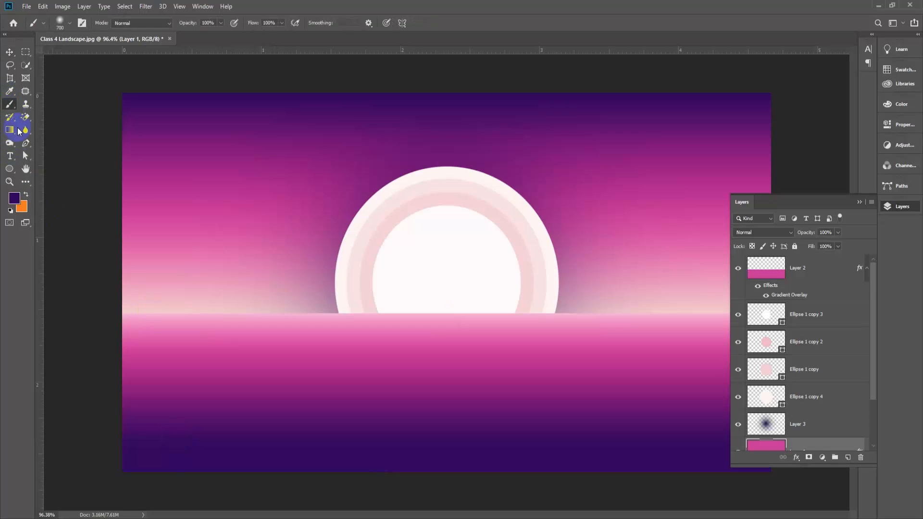
left_click(69, 22)
left_click(18, 119)
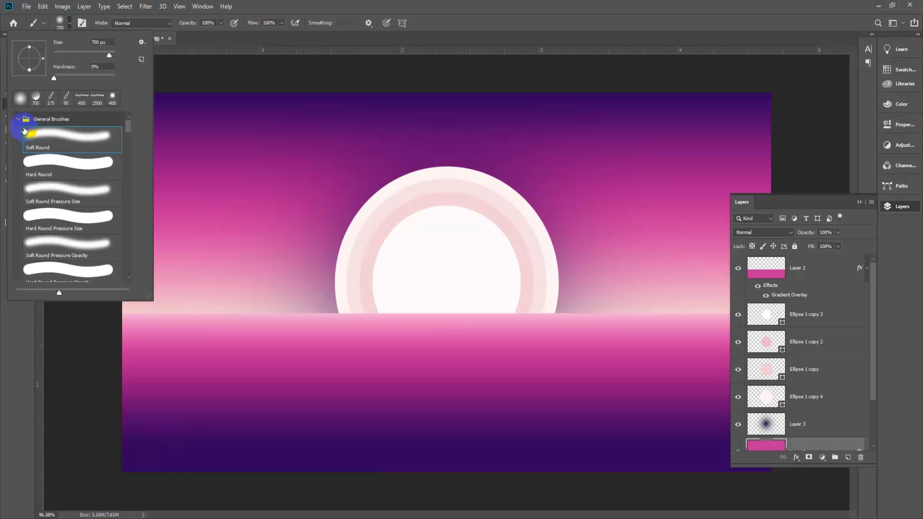
left_click(46, 137)
left_click(26, 137)
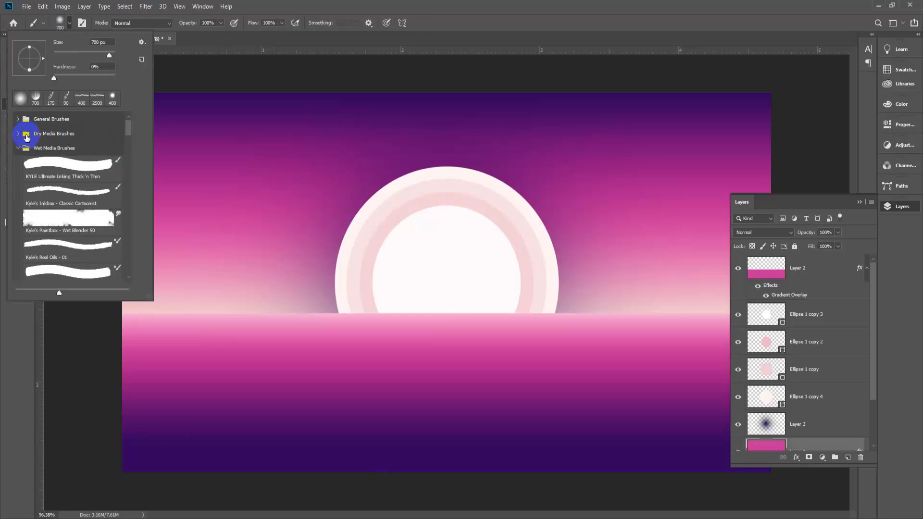
left_click(19, 149)
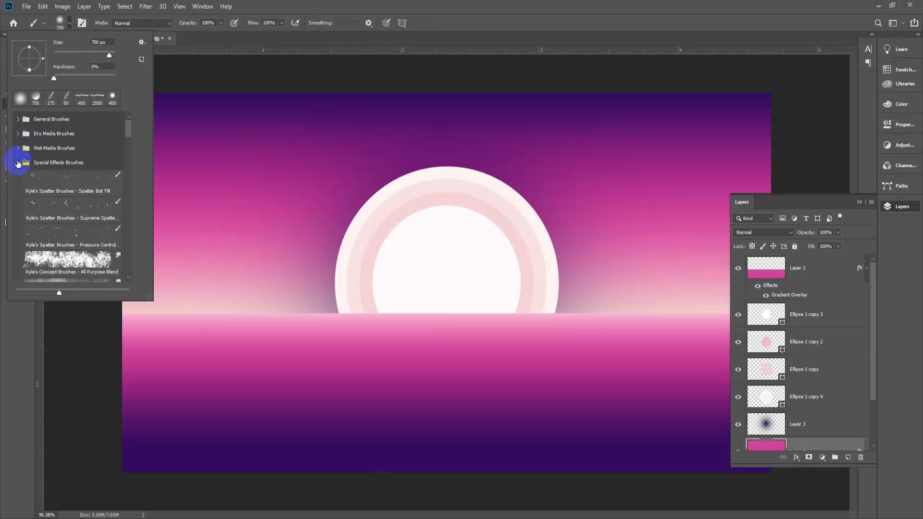
left_click(18, 164)
left_click(18, 178)
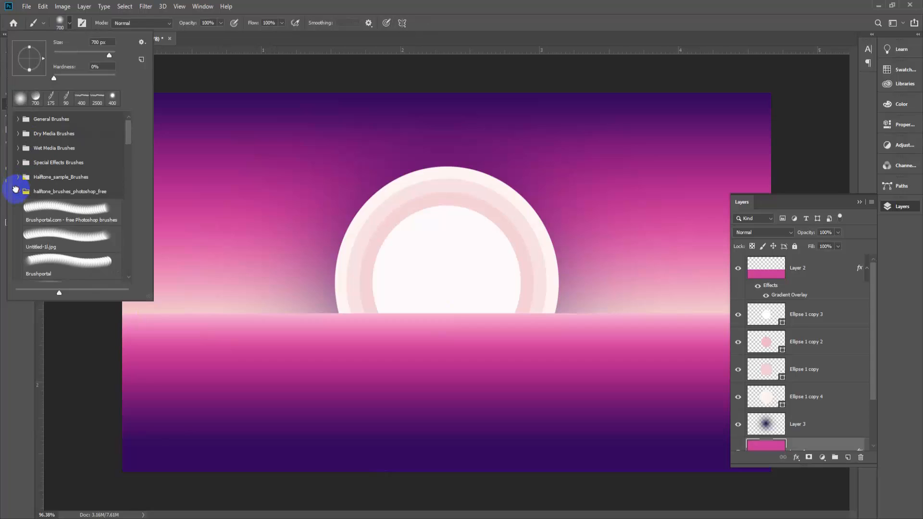
left_click(17, 192)
left_click(16, 207)
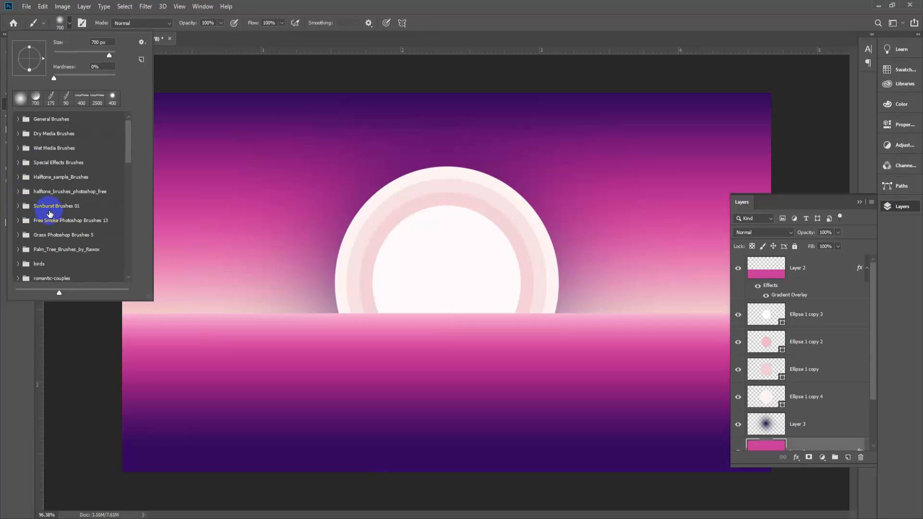
scroll(62, 236, "down", 3)
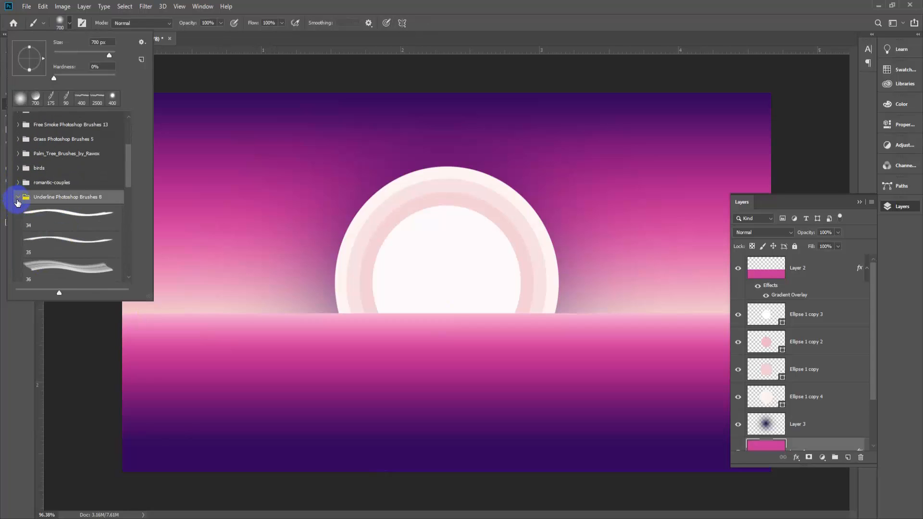
left_click(18, 200)
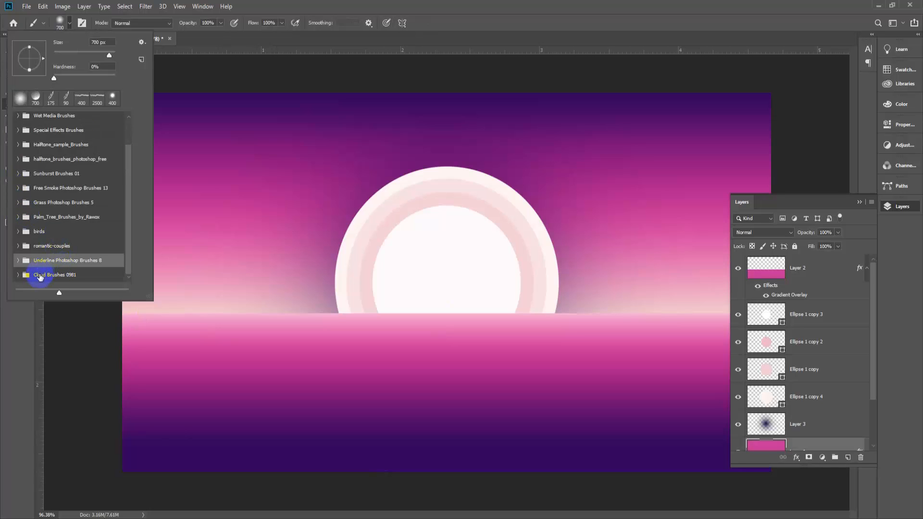
Expand the Cloud Brushes 0981 group and choose the Cloud 4 brush
left_click(40, 277)
left_click(18, 277)
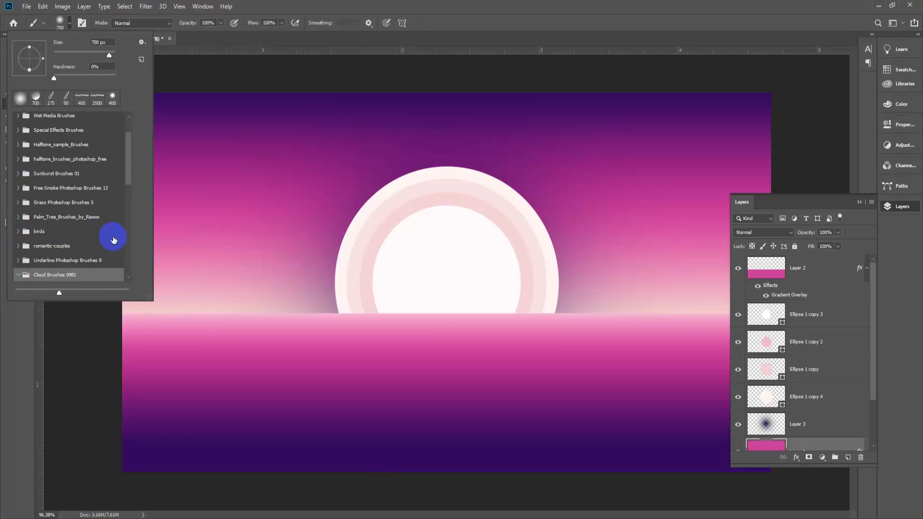
scroll(114, 234, "down", 3)
left_click(87, 208)
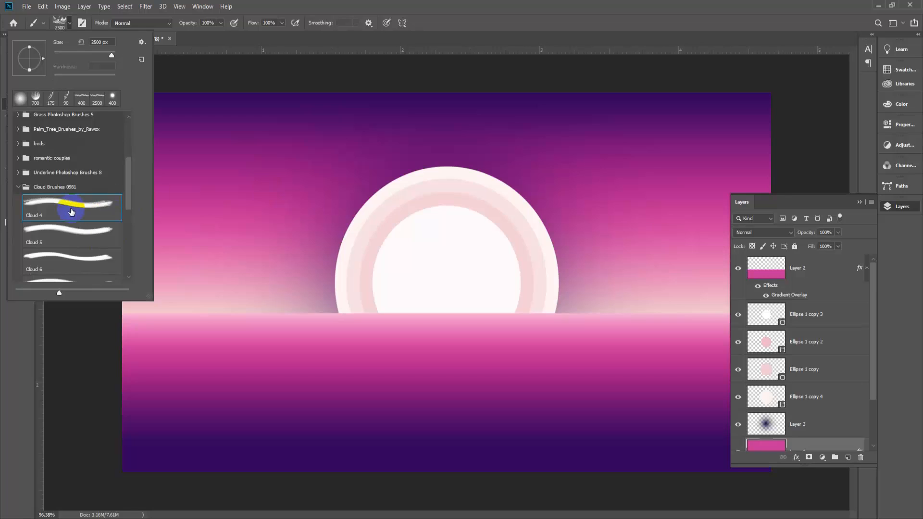
left_click(506, 7)
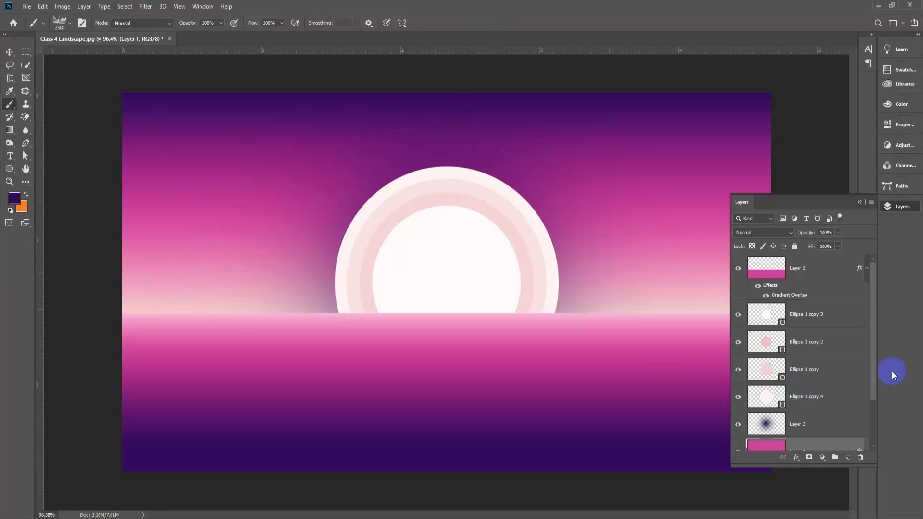
Create a new layer above Layer 2 and set the Cloud 4 brush size to 400 px
left_click(836, 275)
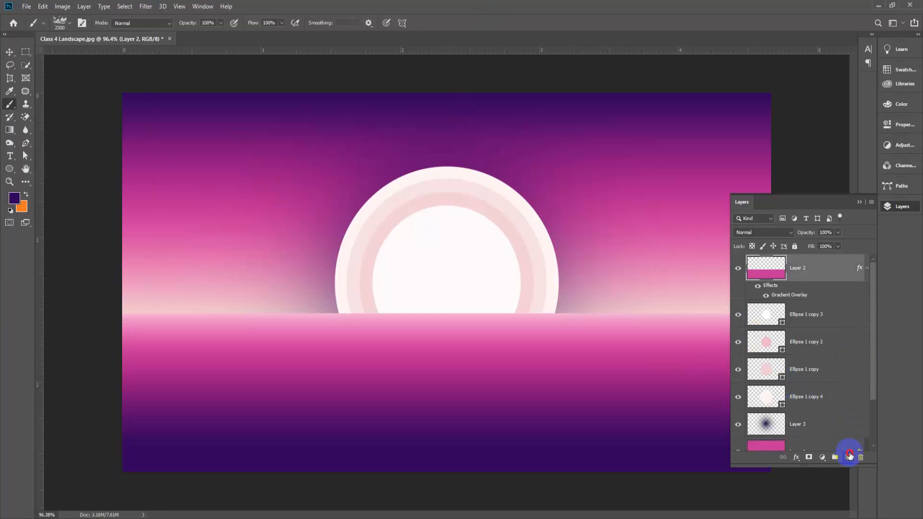
left_click(849, 457)
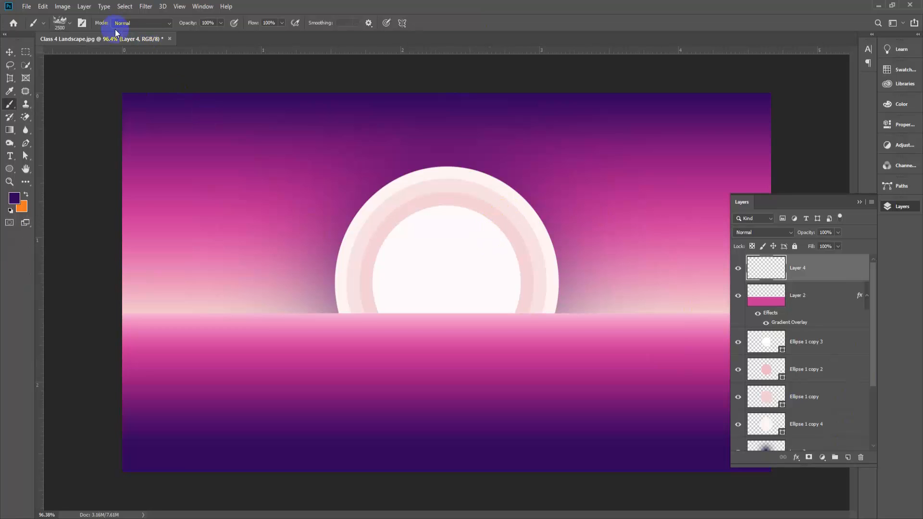
left_click(70, 22)
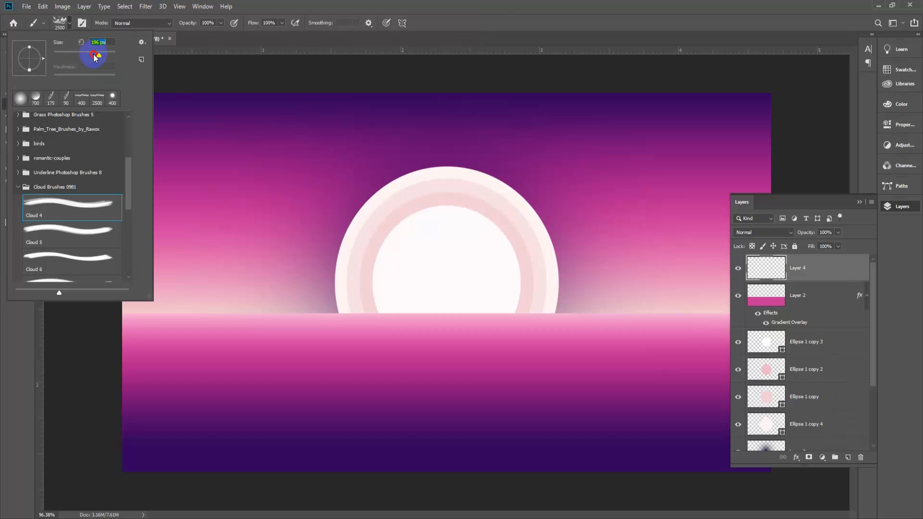
left_click(353, 222)
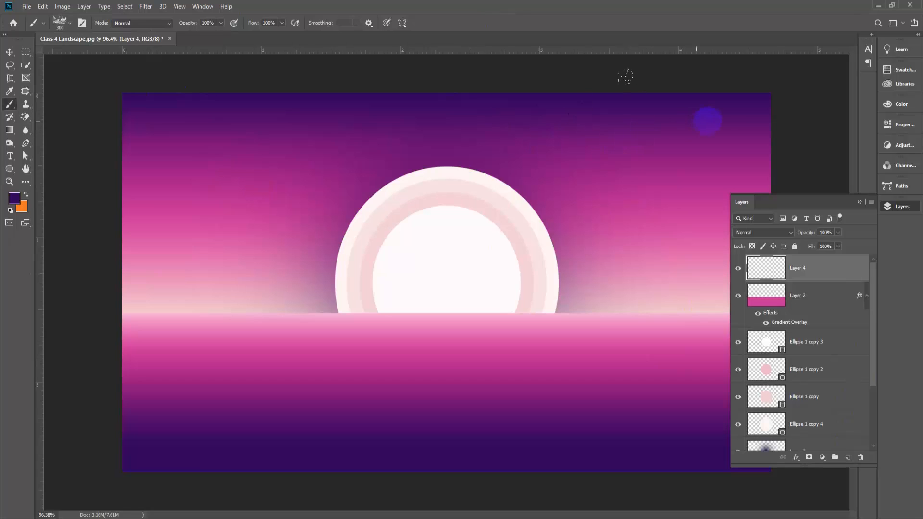
left_click(701, 120)
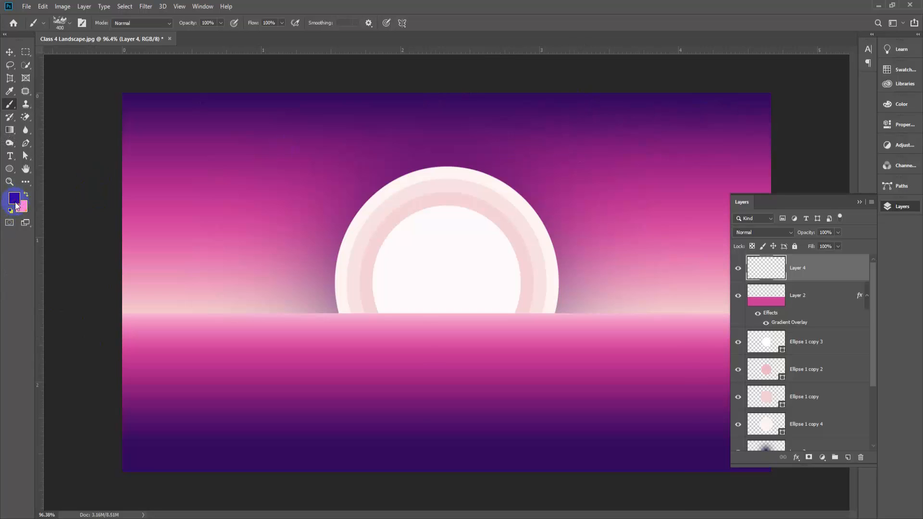
Set the foreground colour to near-black #121212 for painting with the Brush tool
left_click(14, 197)
left_click_drag(499, 458, 412, 462)
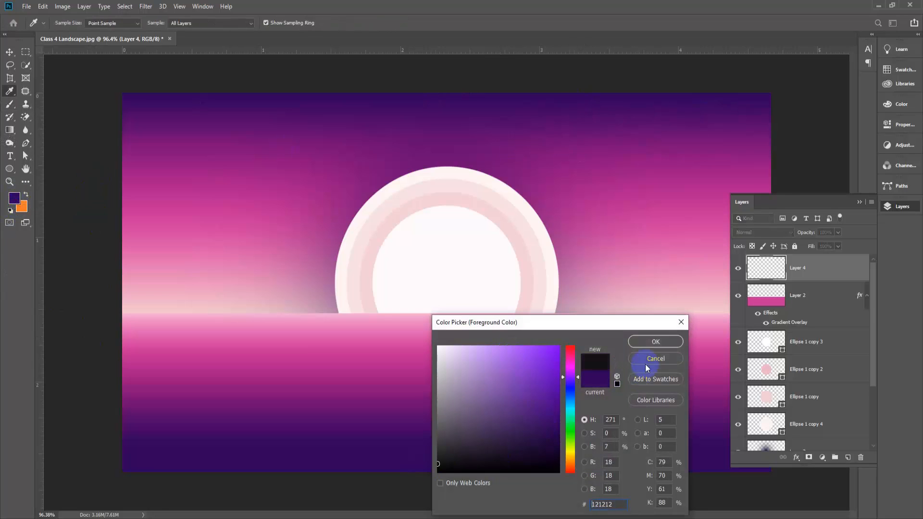
left_click(656, 341)
key("b")
Try stamping the dark Cloud 4 shape at several spots in the upper-right sky, undoing each stamp
left_click(663, 133)
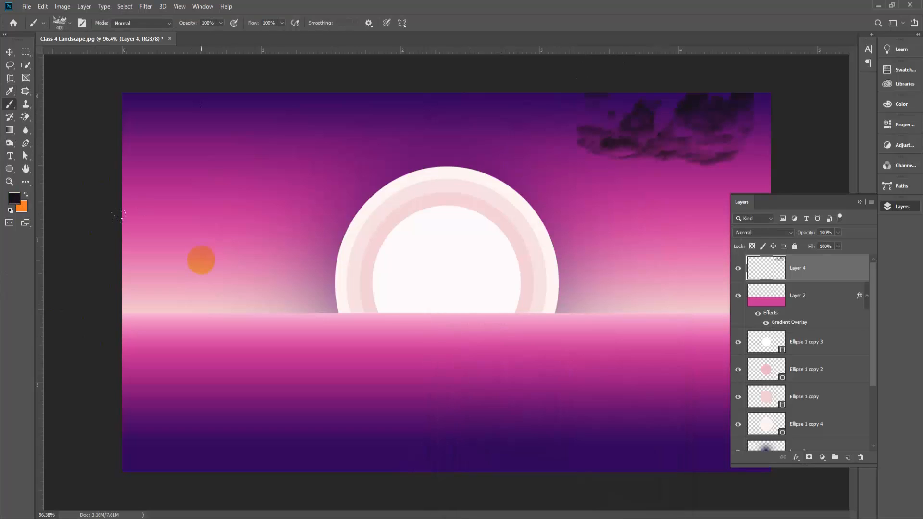
key("ctrl+z")
left_click(707, 136)
key("ctrl+z")
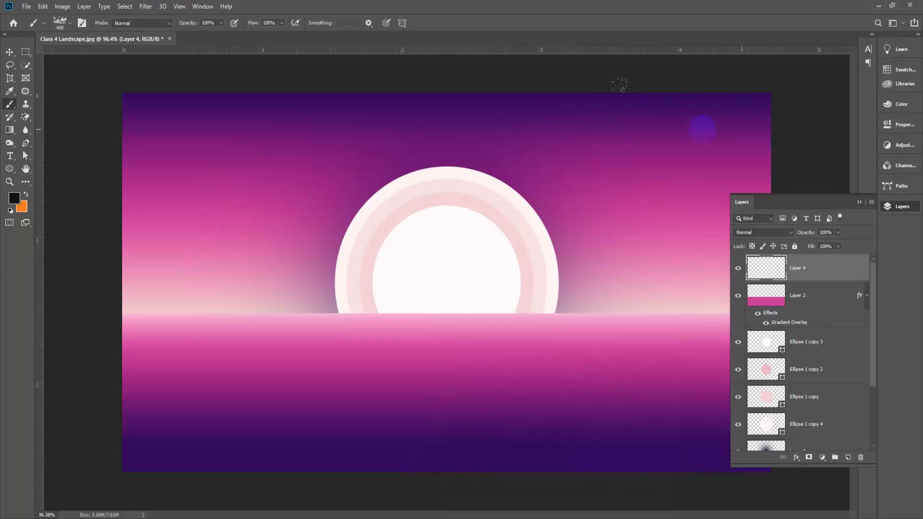
left_click(683, 142)
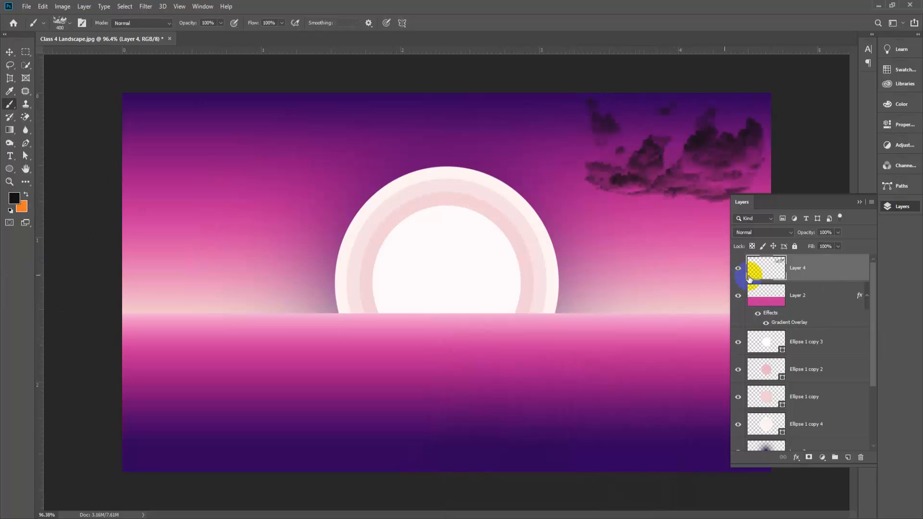
key("ctrl+z")
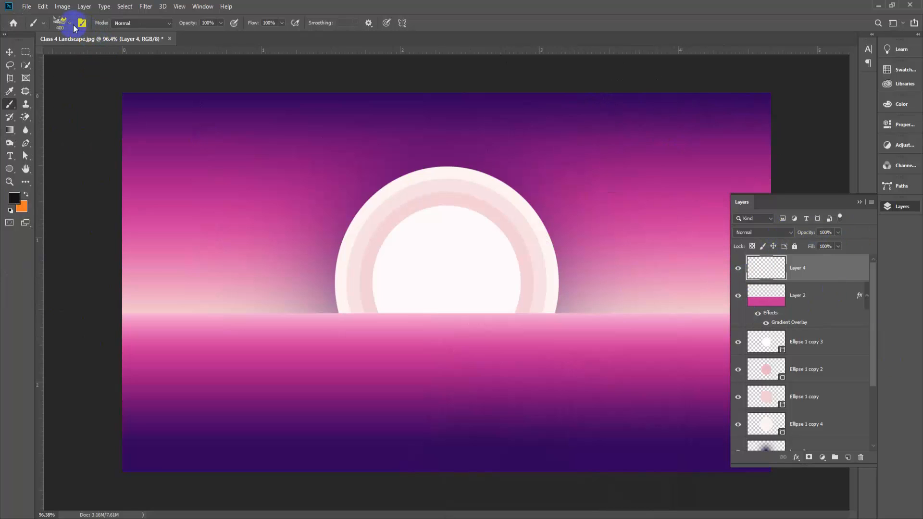
Switch the brush to Cloud 5 from the Cloud Brushes 0981 group
left_click(69, 23)
left_click(72, 230)
left_click(606, 76)
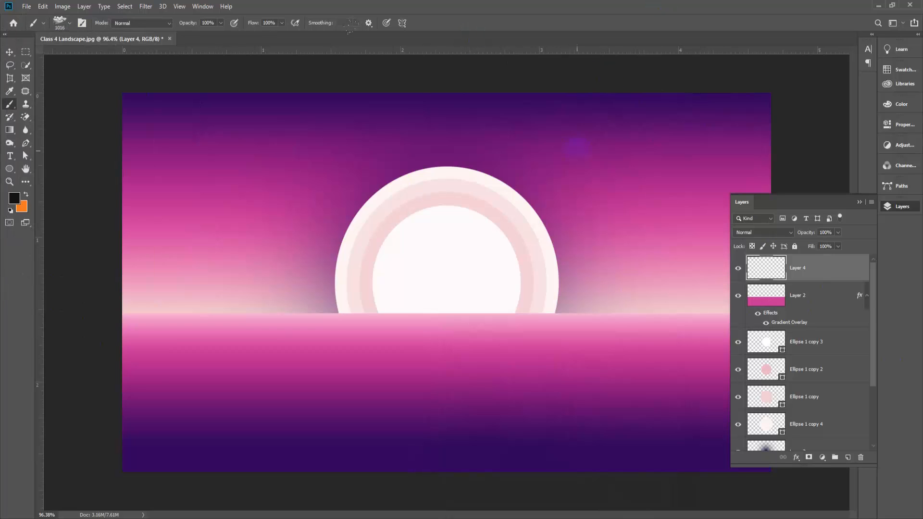
Try stamping the dark Cloud 5 shape over the upper-right sky and over the sun, undoing each stamp
left_click(626, 114)
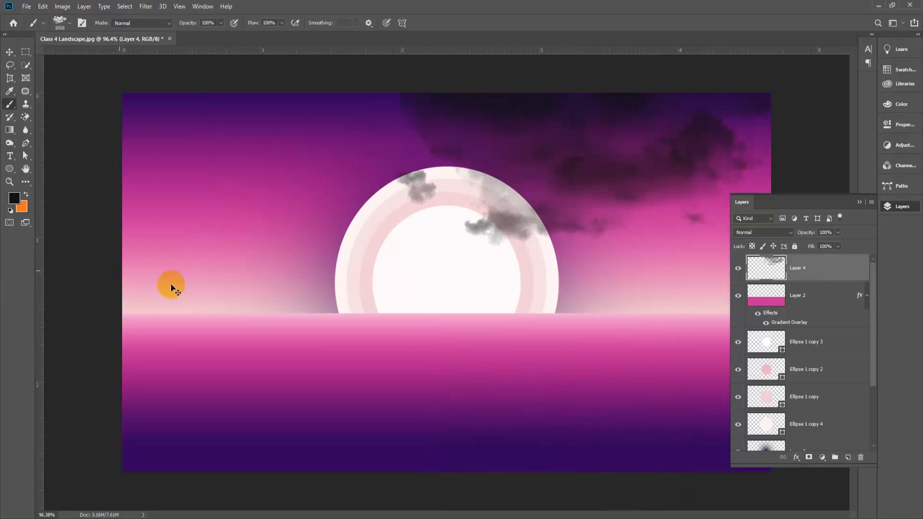
key("ctrl+z")
left_click(518, 238)
key("ctrl+z")
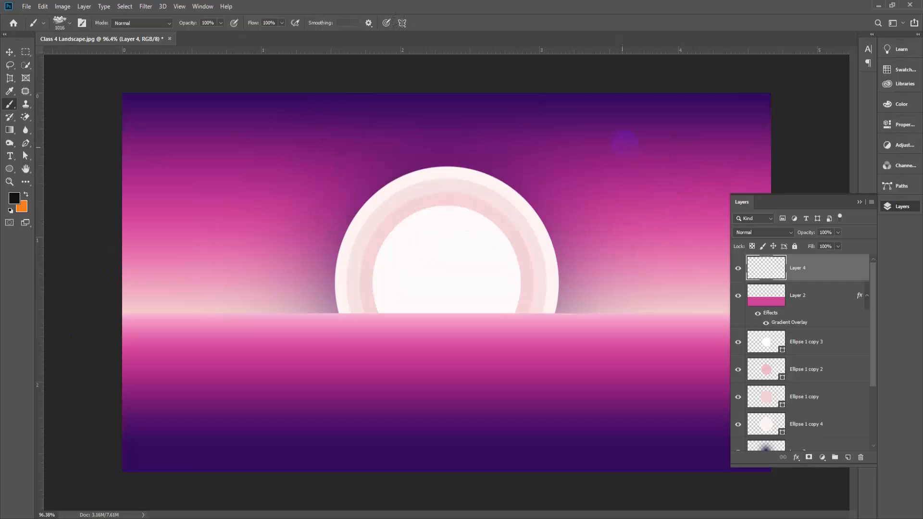
Stamp the Cloud 5 shape across the upper-right sky and move Layer 4 behind the sun, directly above Layer 1
left_click(475, 190)
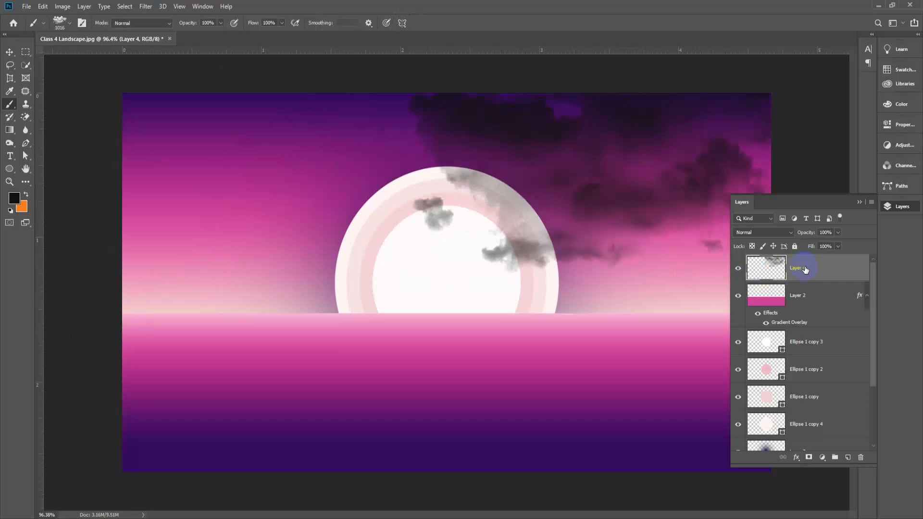
left_click_drag(815, 271, 731, 406)
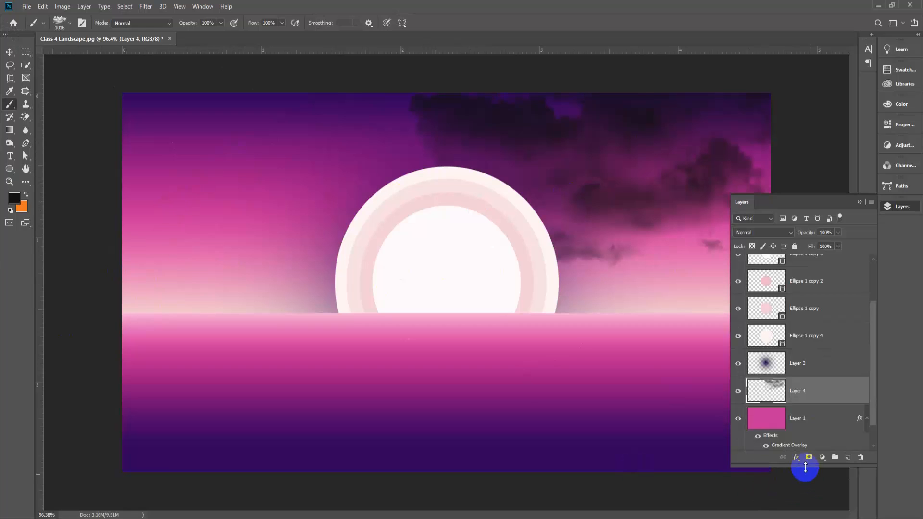
Create a new layer above Layer 4 and stamp the Cloud 5 shape in the upper-left corner of the sky
left_click(848, 458)
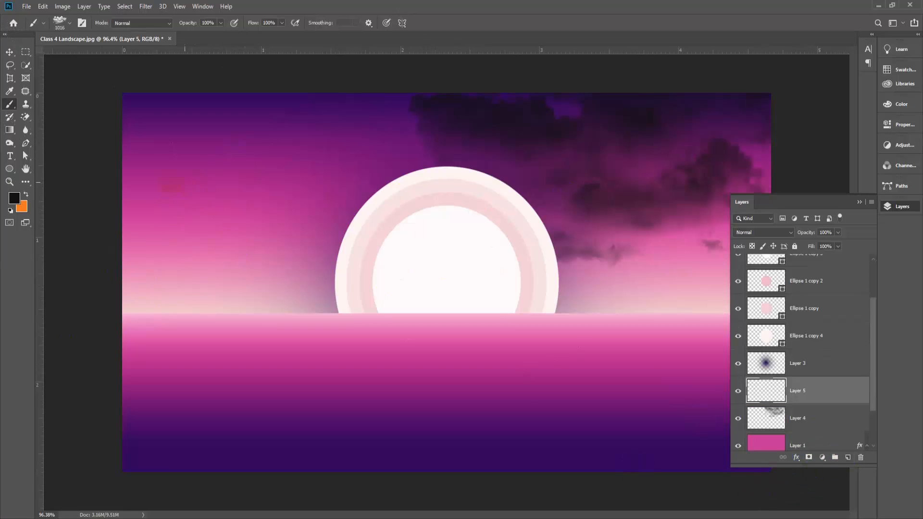
left_click(184, 182)
key("ctrl+z")
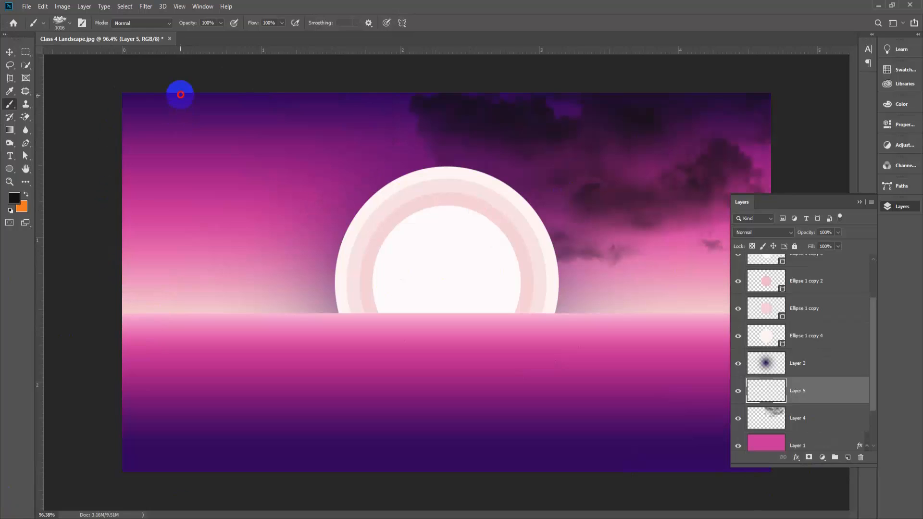
left_click(180, 96)
scroll(446, 384, "down", 2)
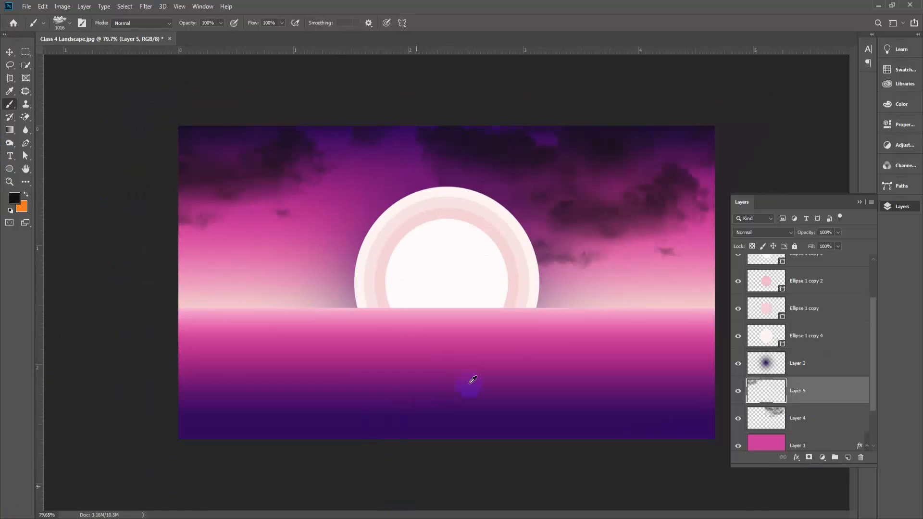
Recolour the sun's innermost circle, Ellipse 1 copy 3, to pale lavender #faf2ff
scroll(470, 383, "up", 2)
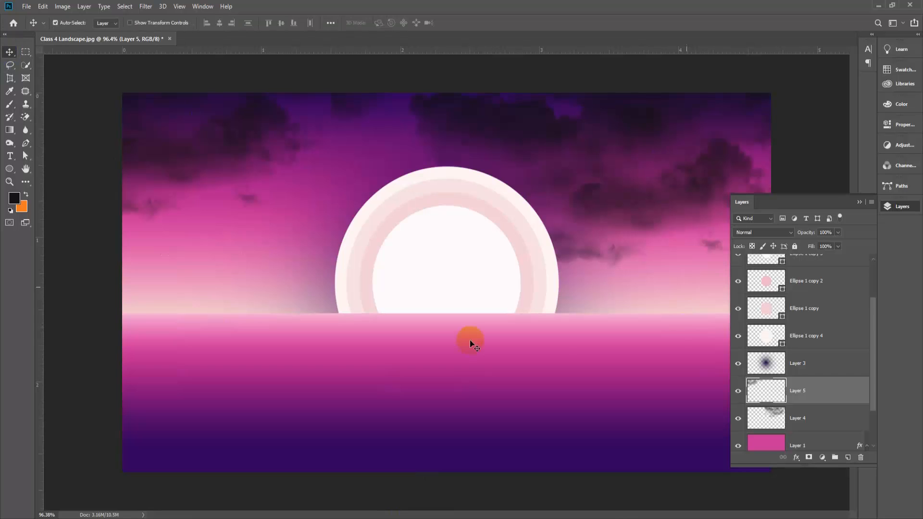
scroll(589, 226, "up", 4)
scroll(491, 311, "down", 4)
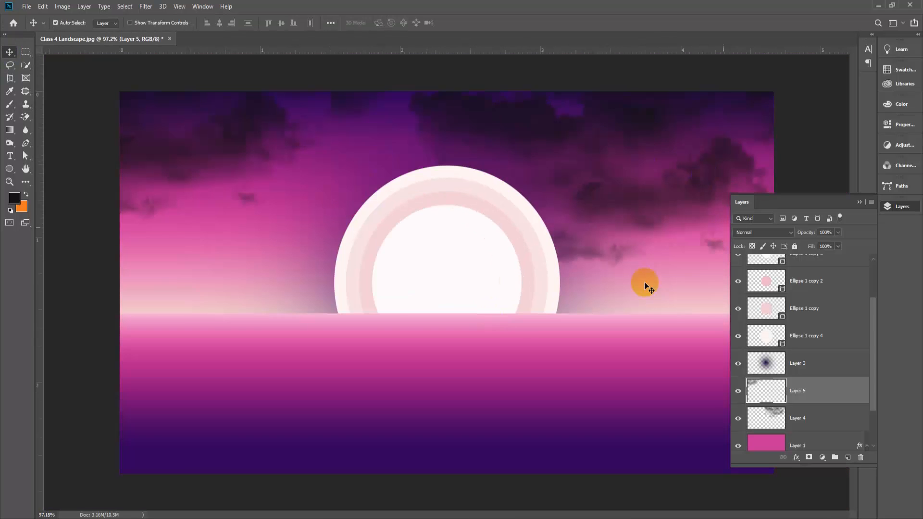
scroll(452, 288, "up", 1)
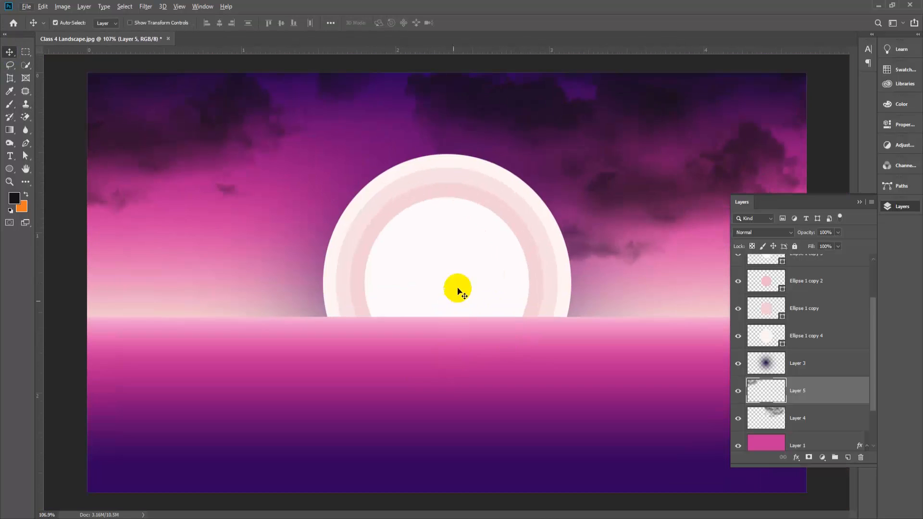
left_click(457, 288)
double_click(765, 265)
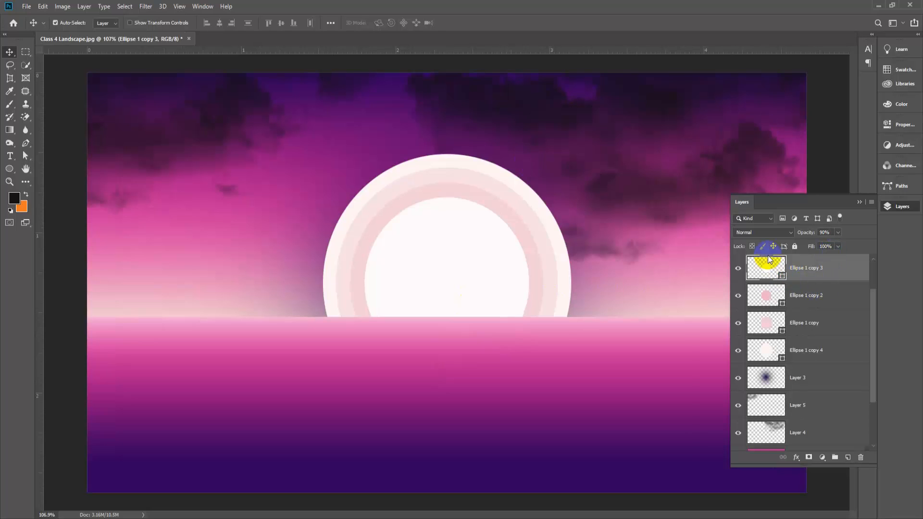
left_click(337, 451)
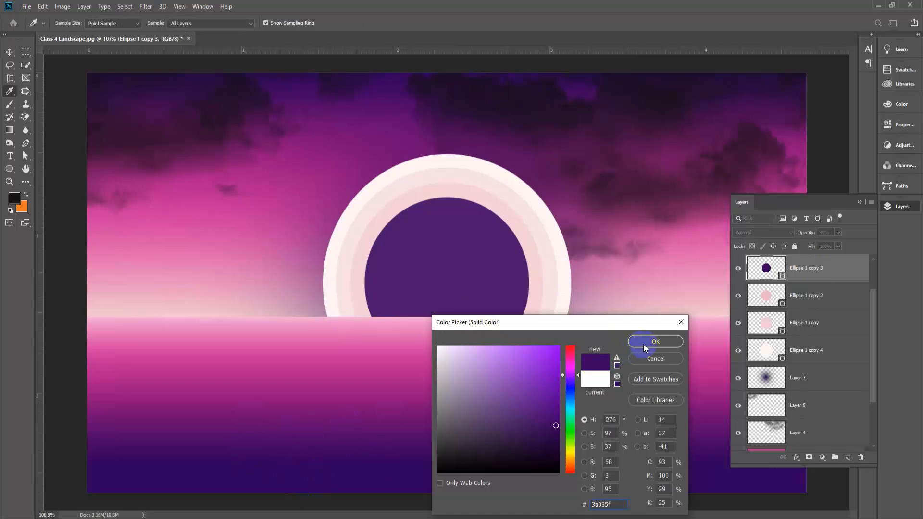
left_click_drag(458, 355, 443, 343)
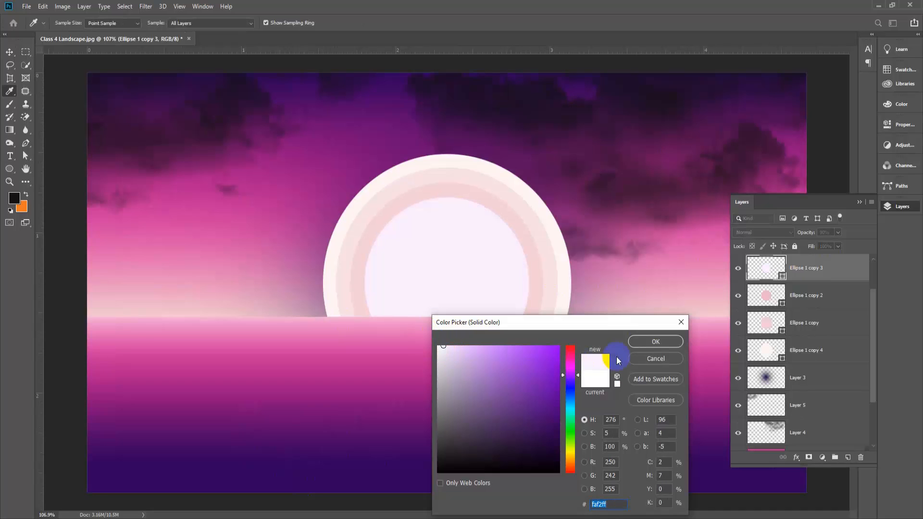
left_click(654, 342)
key("v")
scroll(335, 428, "down", 3)
scroll(335, 428, "up", 3)
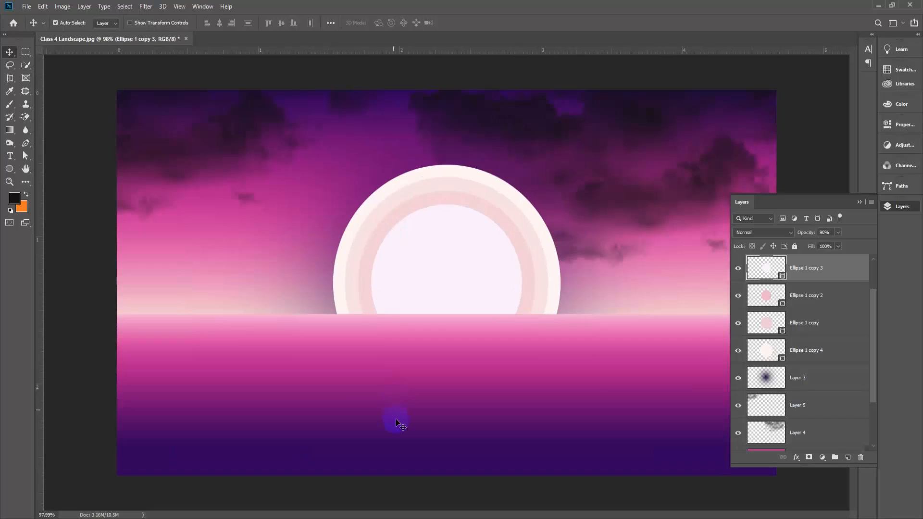
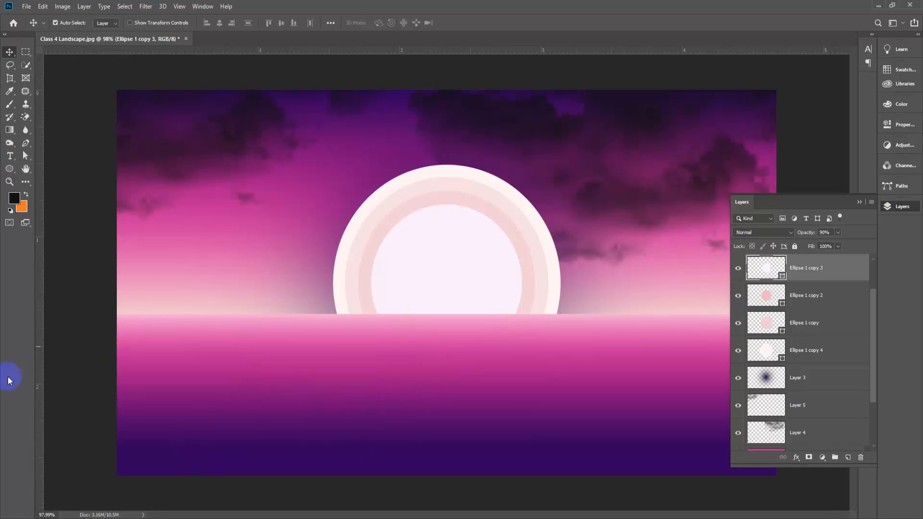
Group all layers from Layer 1 up to Layer 2, leaving the reference Layer 0 outside the group
scroll(810, 406, "down", 3)
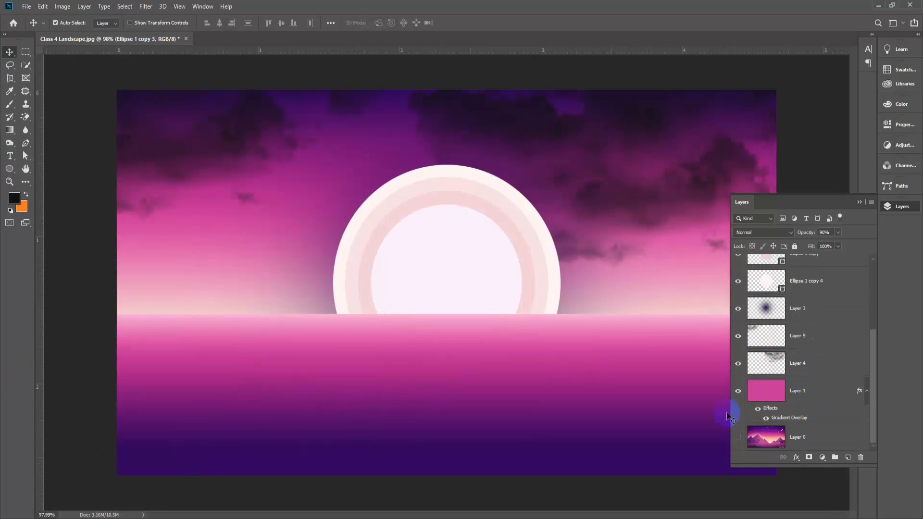
left_click(816, 384)
scroll(822, 379, "up", 5)
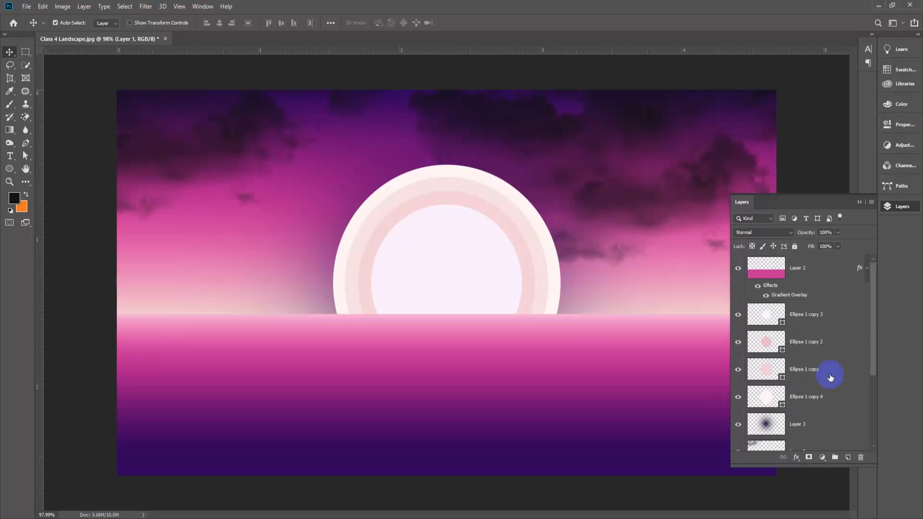
left_click(832, 274, "shift")
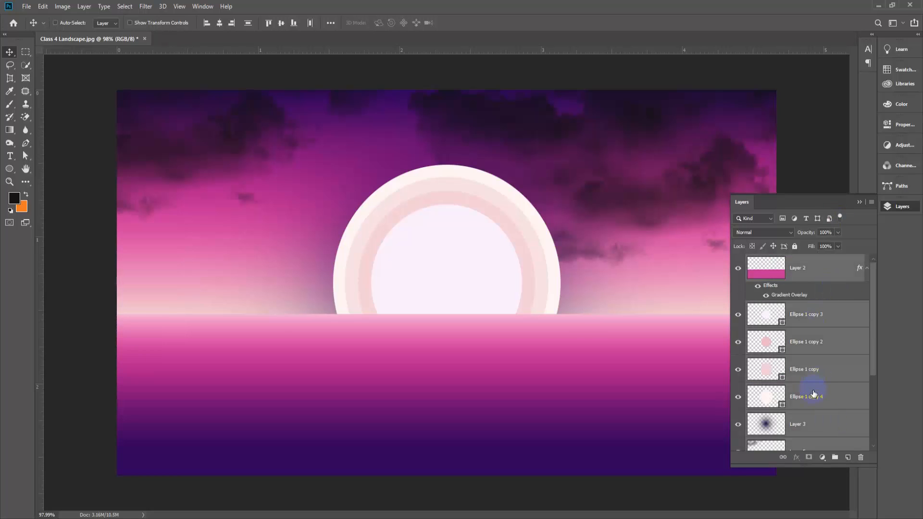
key("ctrl+g")
Hide Group 1 and show the reference image on Layer 0 to examine its mountains
left_click(739, 279, "alt")
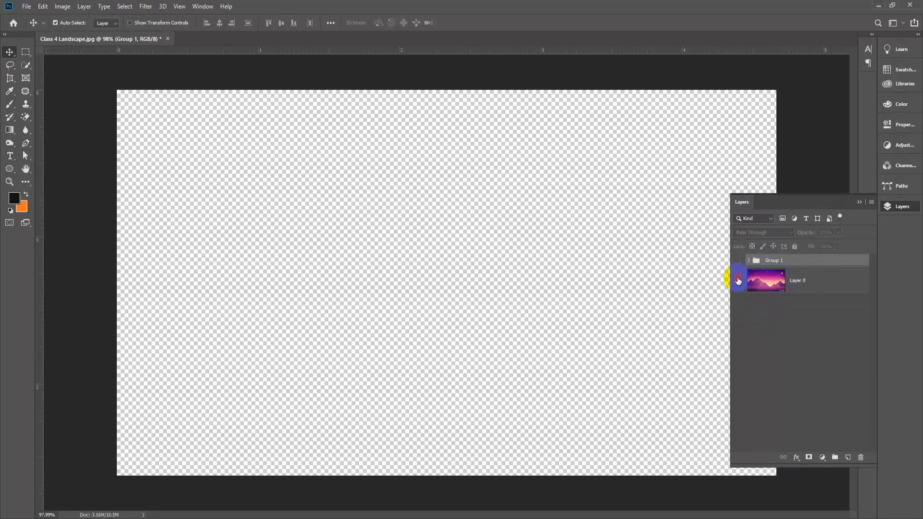
scroll(171, 394, "up", 3)
scroll(219, 374, "down", 2)
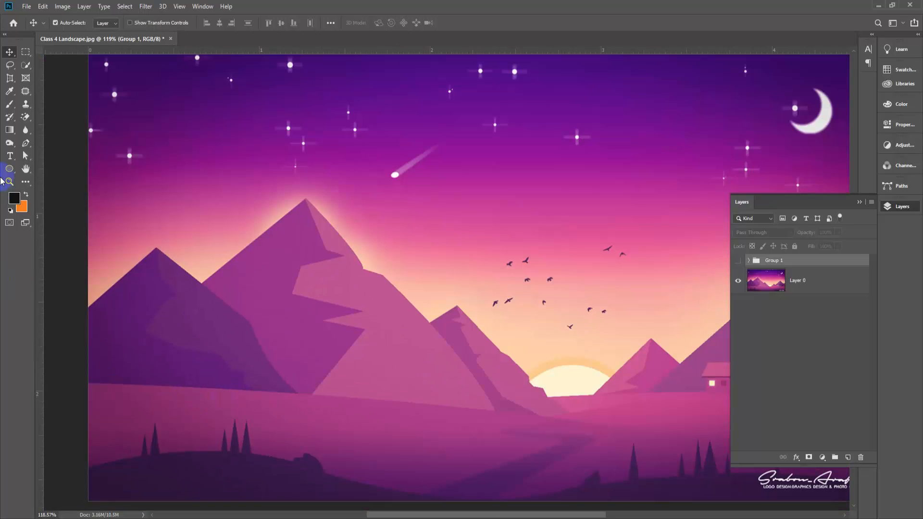
Try outlining the left mountain of the reference image freehand with the Lasso tool, then deselect
left_click(9, 66)
left_click_drag(82, 307, 138, 263)
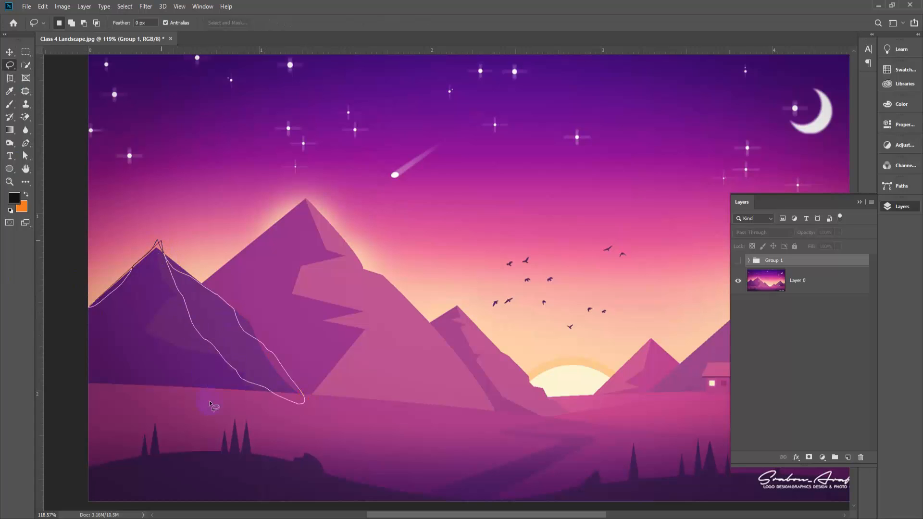
key("ctrl+d")
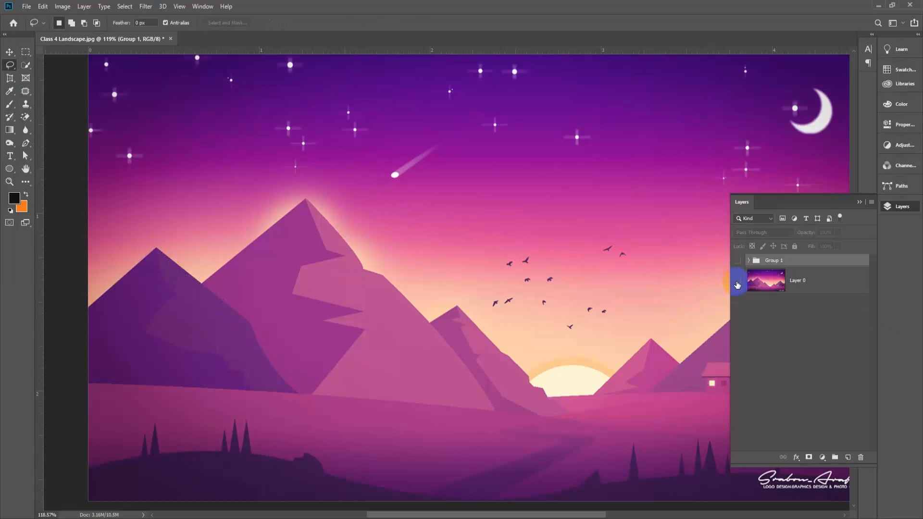
Hide the reference image on Layer 0 and show Group 1 again
left_click(737, 283)
left_click(737, 261)
scroll(295, 411, "down", 2)
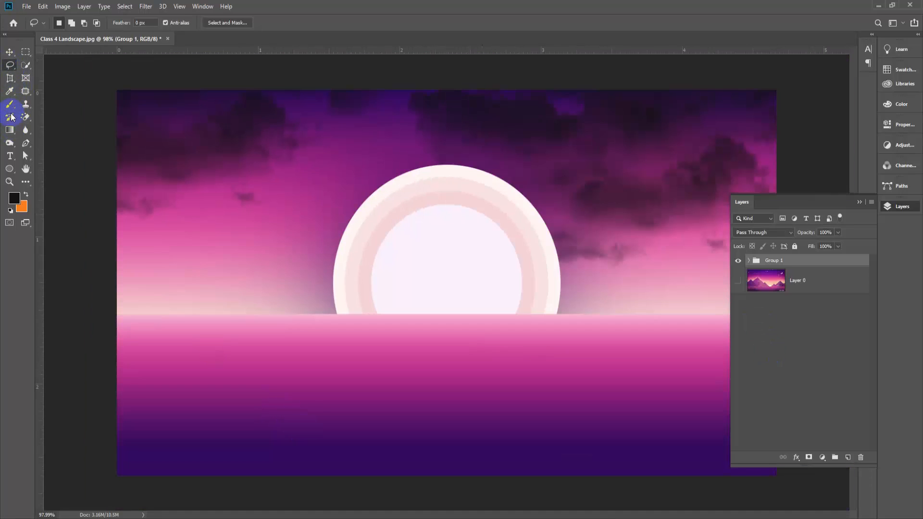
Select a triangular mountain shape at the canvas's left edge with the Polygonal Lasso tool, its peak rising above the horizon
right_click(10, 65)
left_click(39, 76)
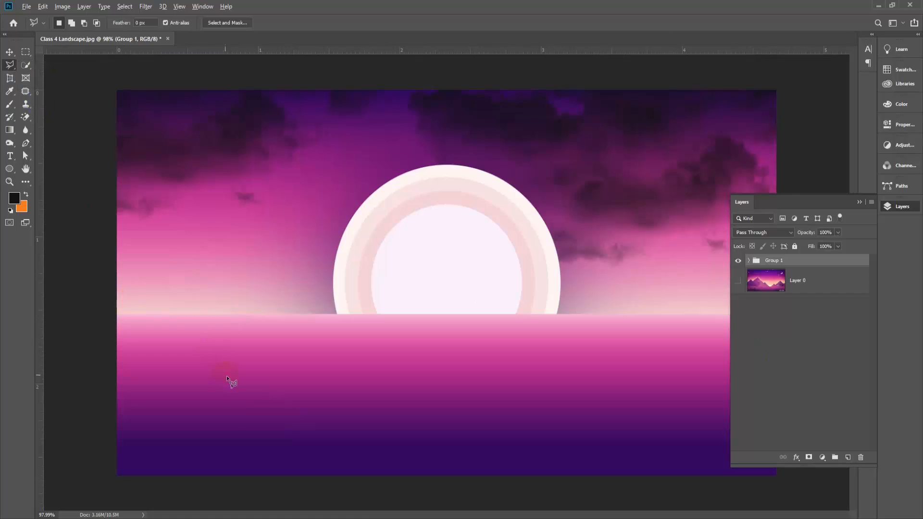
scroll(226, 376, "down", 2)
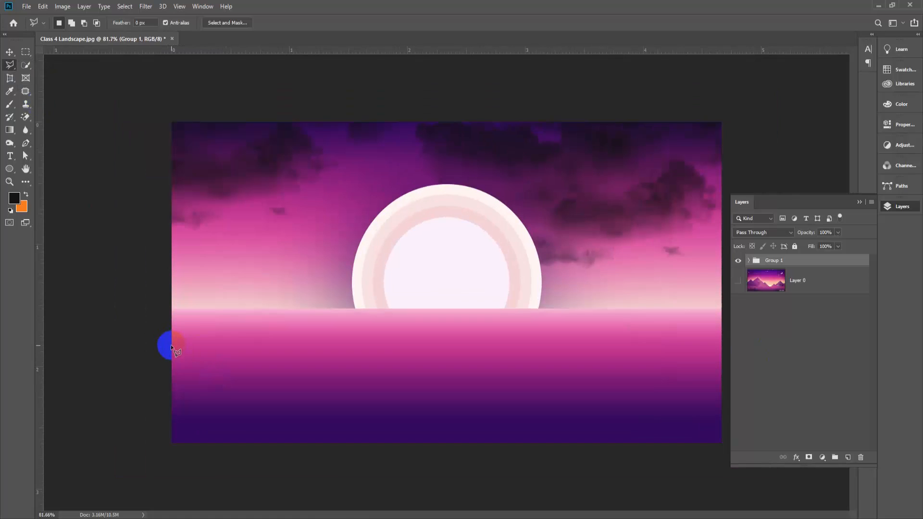
left_click(172, 341)
left_click(205, 254)
left_click(302, 364)
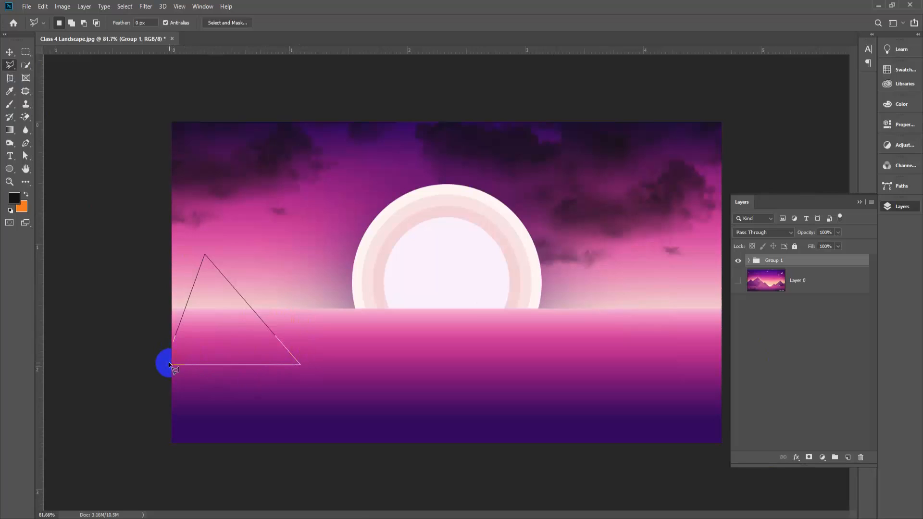
left_click(174, 344)
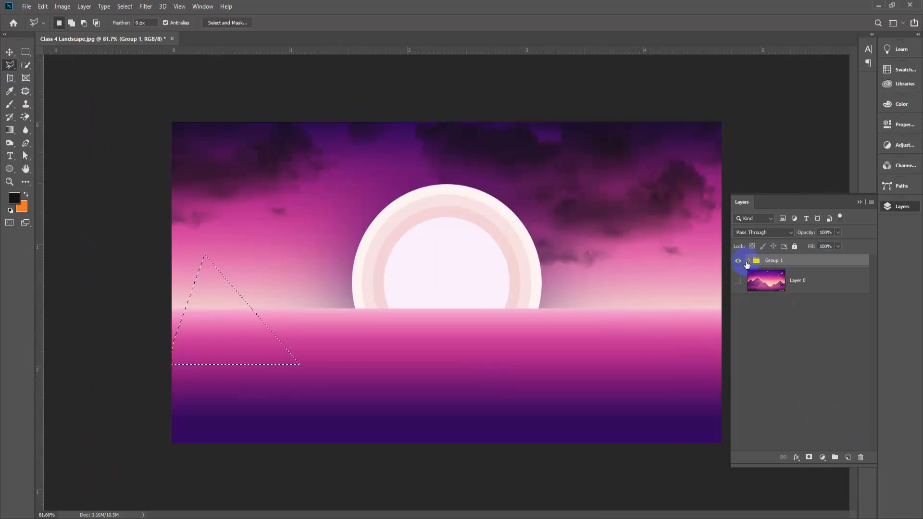
Add a new layer above Layer 2 inside Group 1, fill the triangle with the near-black foreground colour, and deselect
left_click(748, 261)
left_click(820, 305)
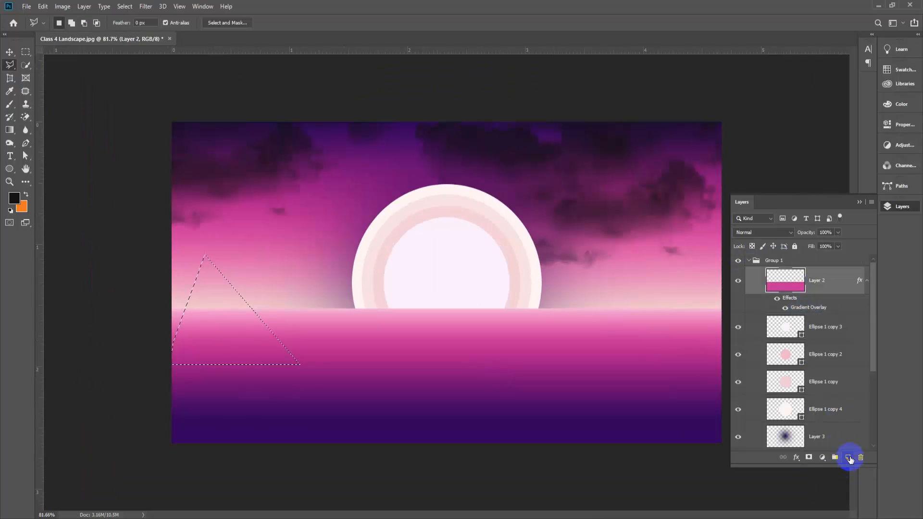
left_click(847, 458)
key("alt+BackSpace")
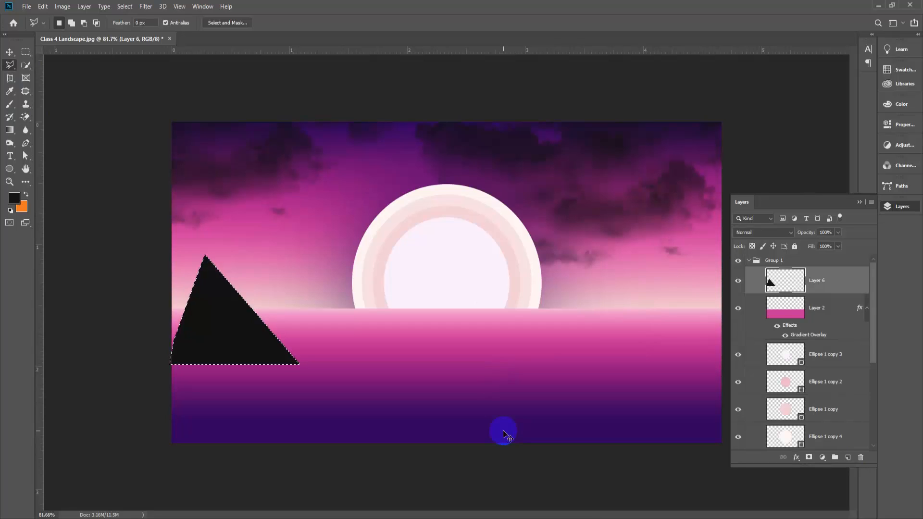
key("ctrl+d")
Select the mountain's right face with the Polygonal Lasso tool, running a jagged edge from the peak to the base
scroll(226, 280, "up", 3)
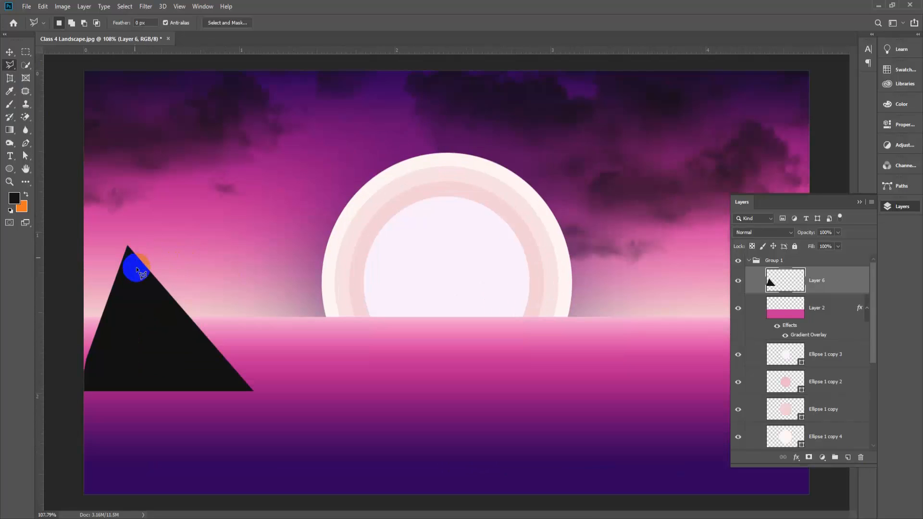
left_click(131, 281)
left_click(159, 315)
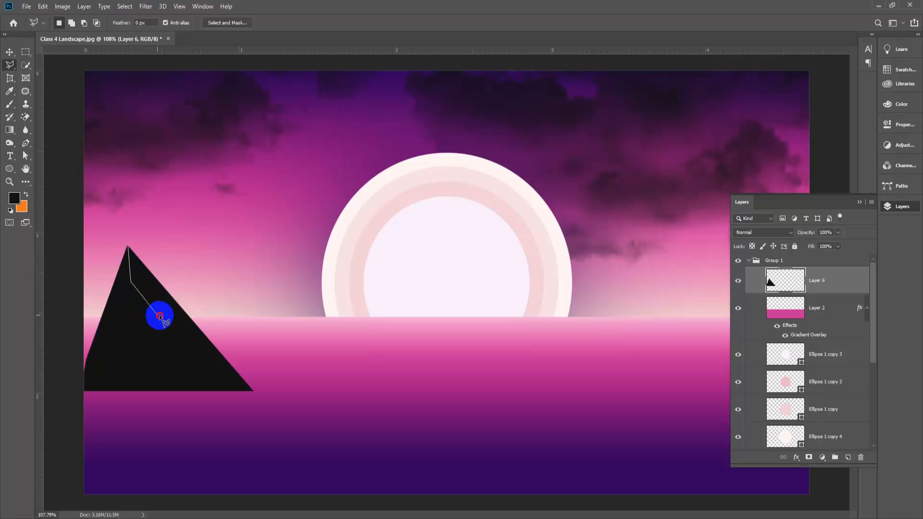
left_click(139, 350)
left_click(189, 384)
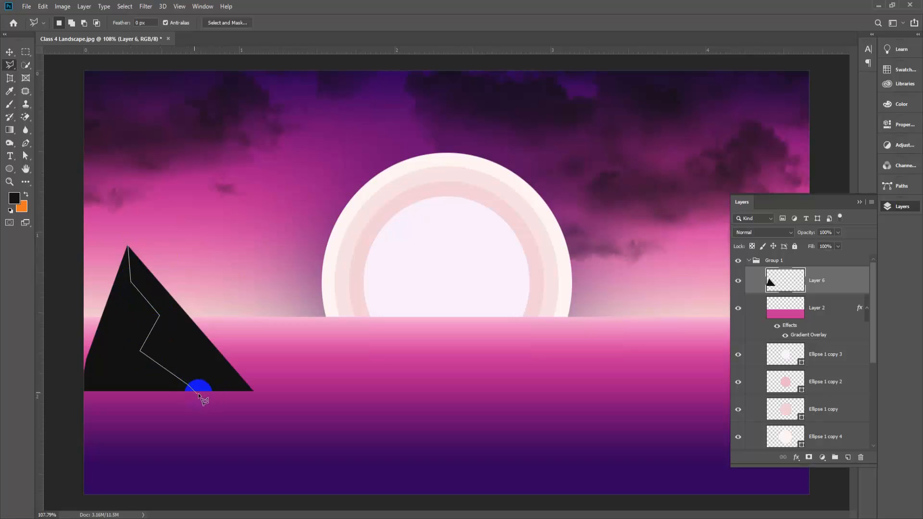
left_click(253, 390)
left_click(152, 272)
left_click(131, 249)
left_click(128, 245)
Set the foreground colour to a slightly lighter dark grey for the mountain's right face
scroll(158, 386, "down", 2)
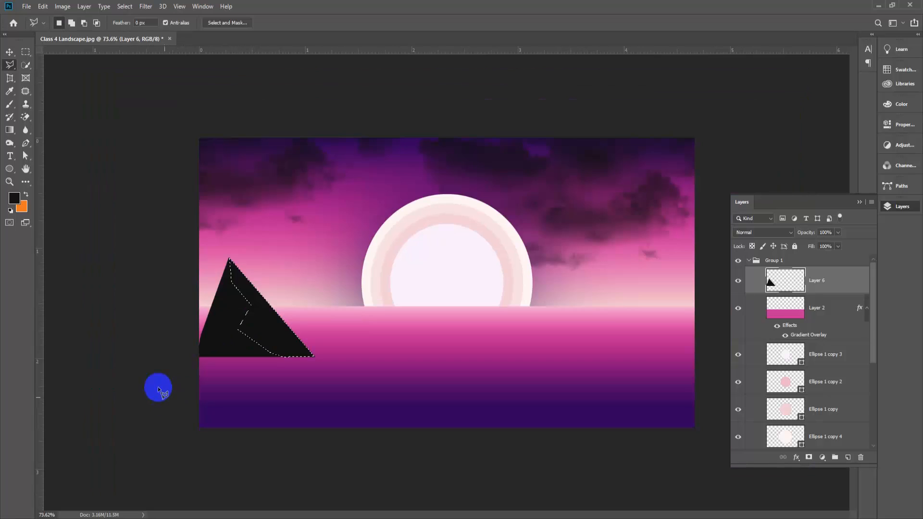
key("ctrl+0")
left_click(14, 199)
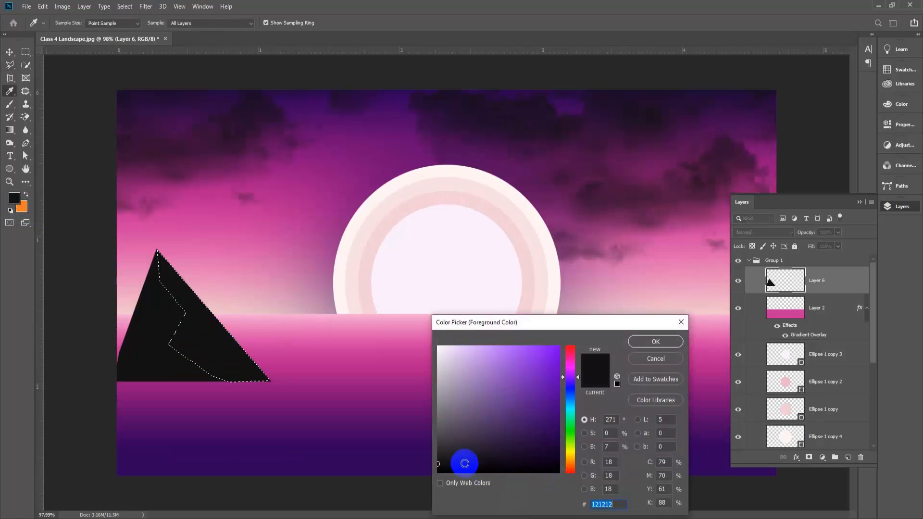
left_click_drag(464, 463, 445, 448)
left_click(654, 342)
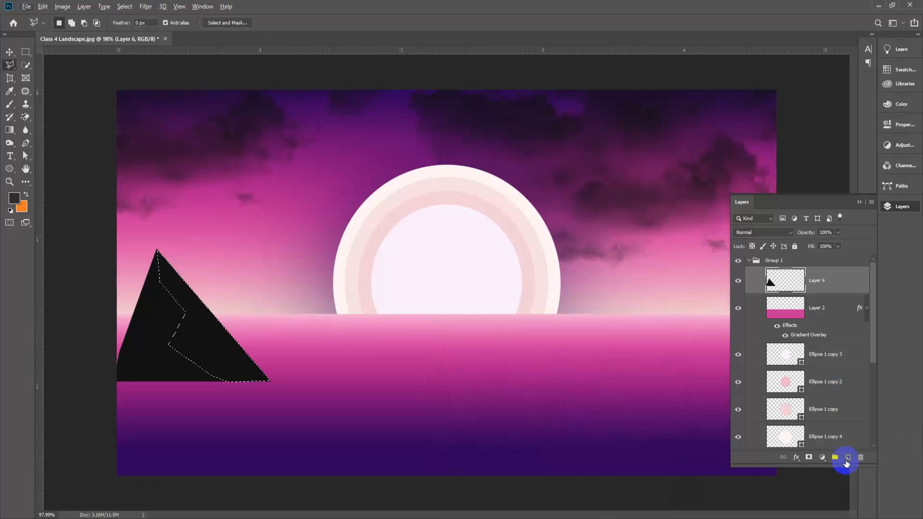
Fill the right-face selection with the dark grey foreground colour on a new layer above Layer 6, and deselect
left_click(848, 457)
key("alt+BackSpace")
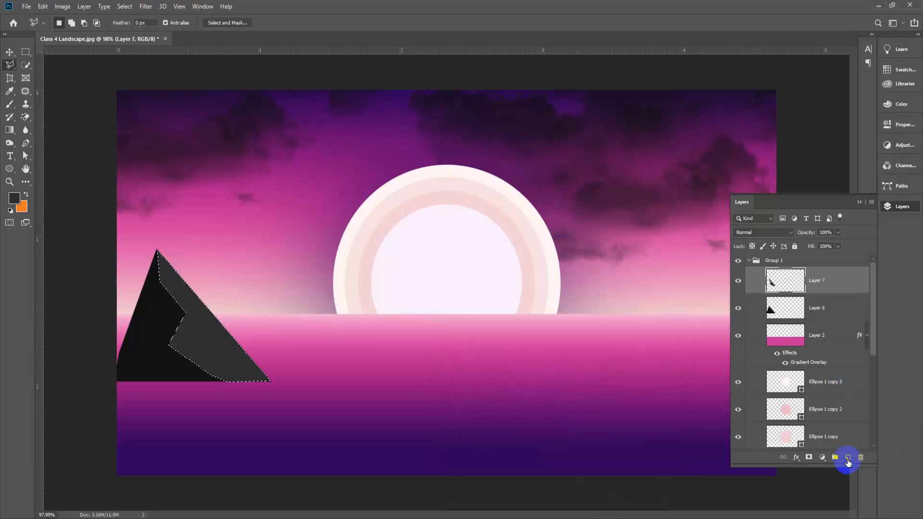
key("ctrl+d")
left_click_drag(218, 382, 255, 409)
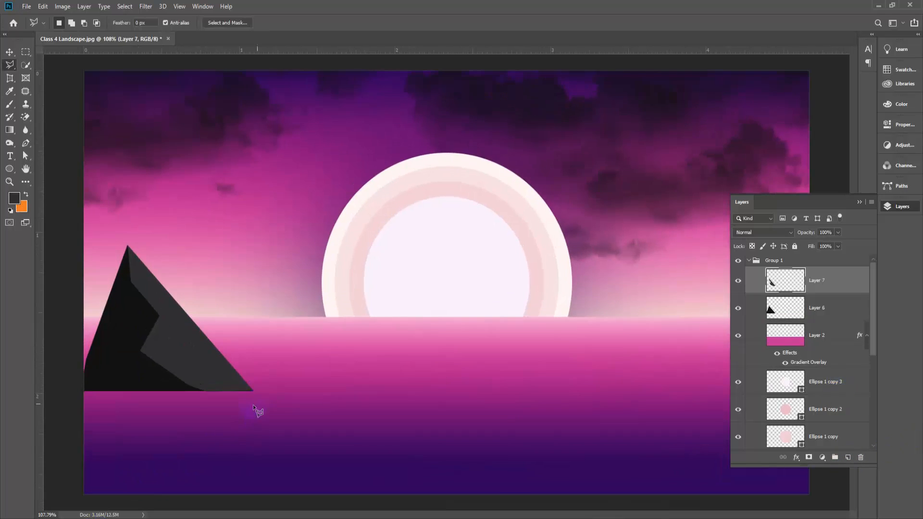
Select both mountain layers and move the mountain up so its base sits on the horizon at the canvas's left edge
left_click(9, 52)
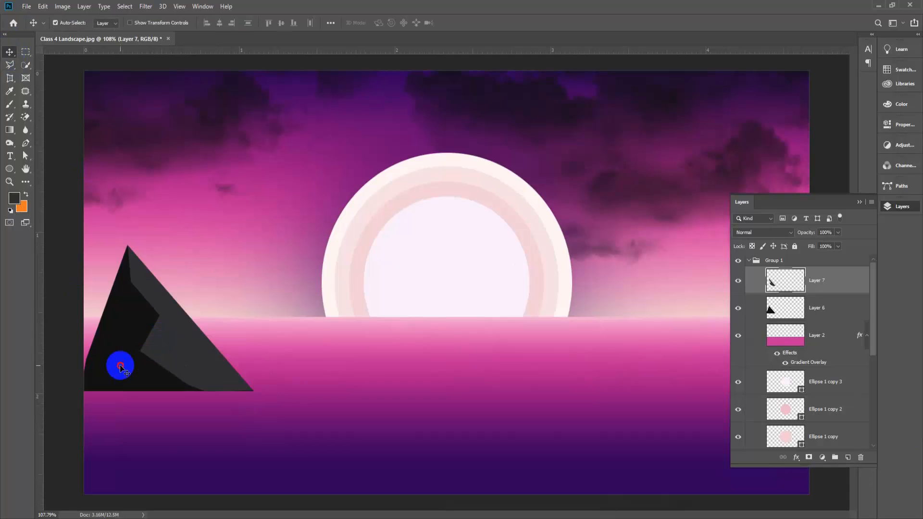
left_click(120, 365, "shift")
left_click_drag(154, 350, 146, 280)
scroll(220, 303, "down", 2)
scroll(225, 270, "up", 1)
left_click_drag(213, 272, 190, 268)
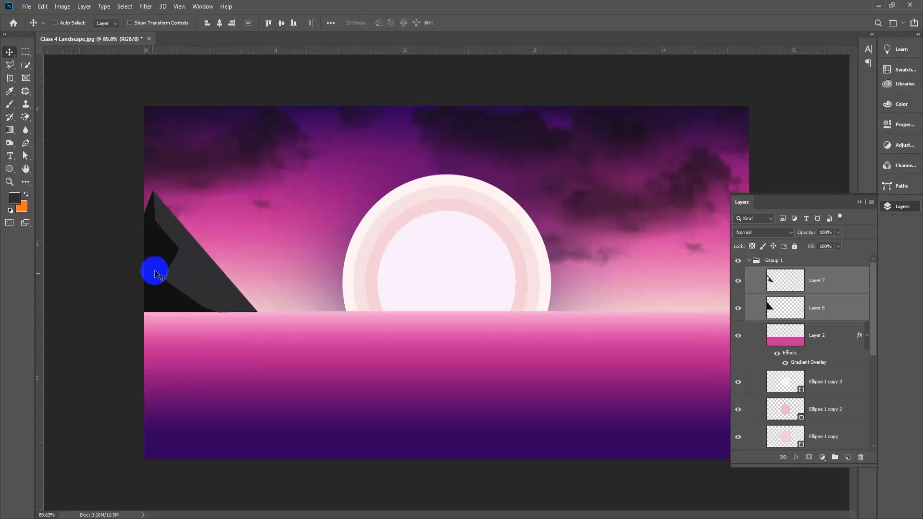
Scale both mountain layers up proportionally to about 120%, keeping the base on the horizon
key("ctrl+t")
left_click_drag(258, 190, 286, 166)
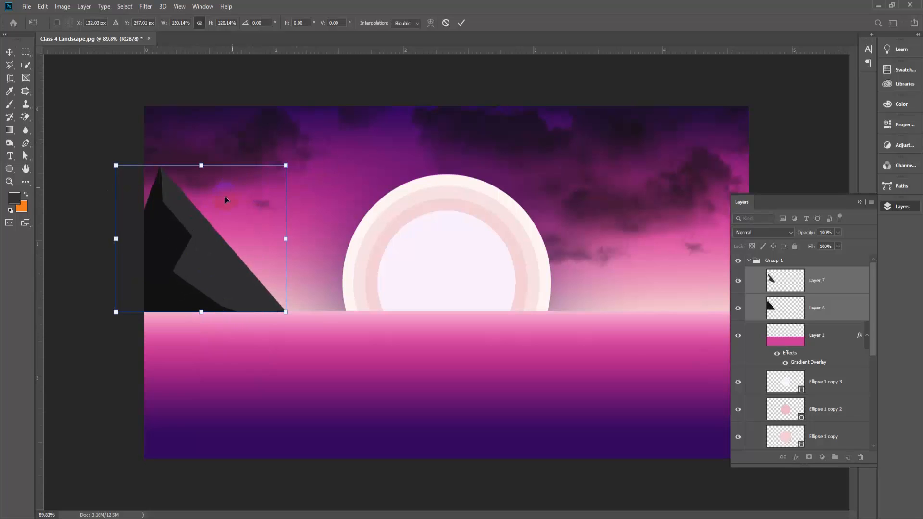
left_click(206, 237)
left_click(205, 251)
Duplicate the two mountain layers to the right of the original and scale the copy down to about 56%
left_click_drag(201, 269, 286, 280)
key("ctrl+t")
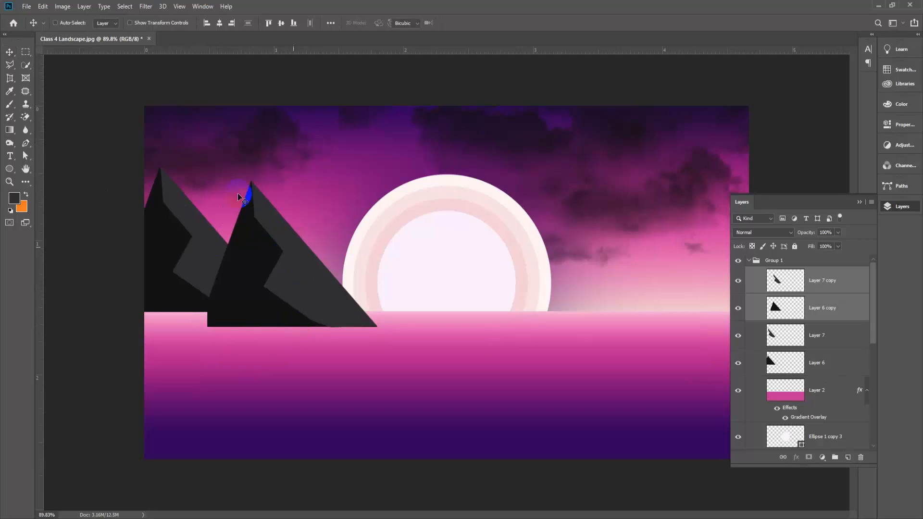
left_click_drag(205, 180, 277, 249)
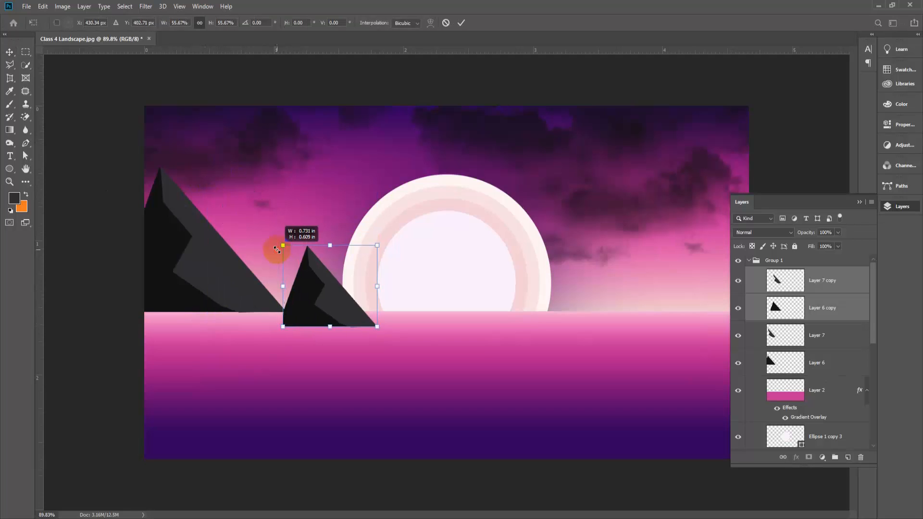
Flip the small mountain copy horizontally and place it on the horizon, overlapping the large mountain's right foot
right_click(330, 285)
left_click(379, 410)
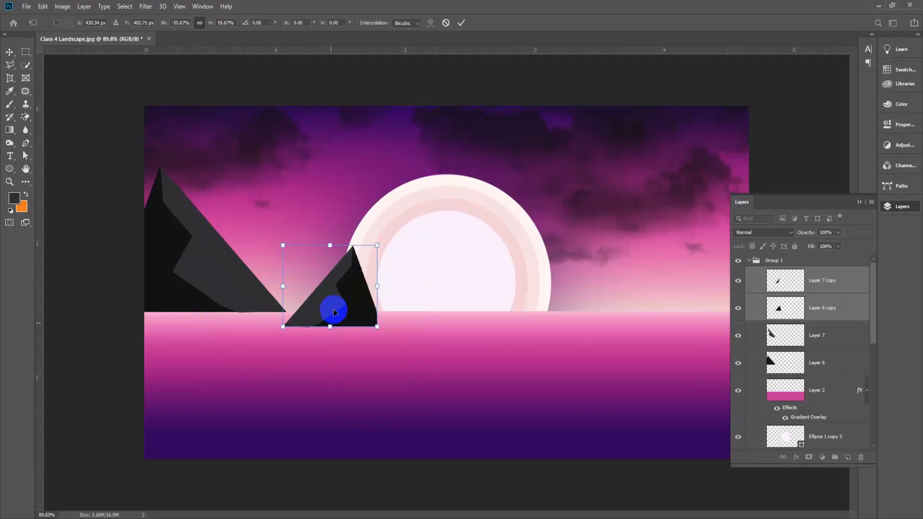
left_click_drag(329, 309, 288, 278)
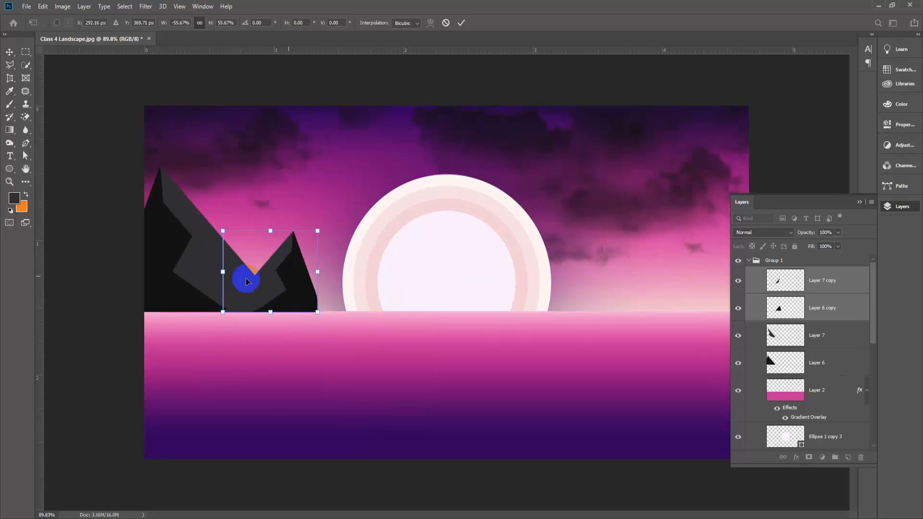
left_click(196, 331)
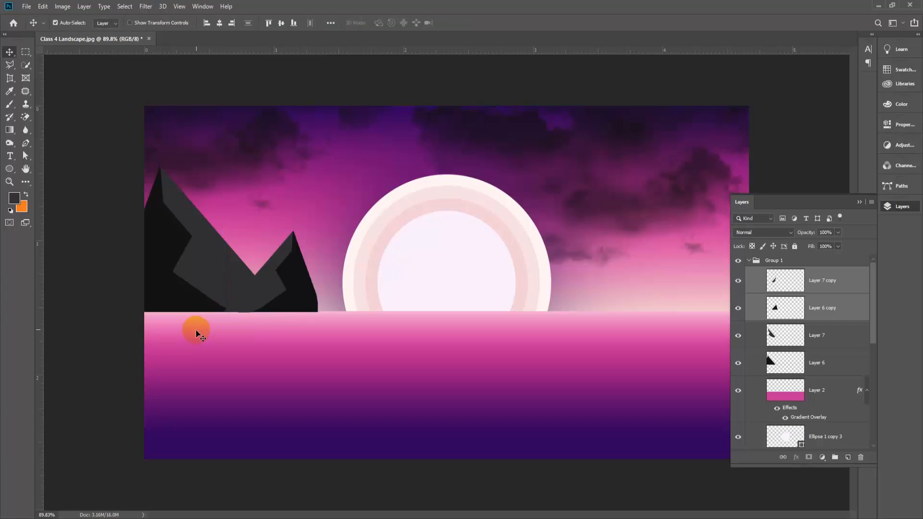
Move Layer 7 to the top of Group 1 so the large mountain's lighter face lies in front of the small mountain
key("ctrl+plus")
left_click(247, 310)
left_click_drag(839, 336, 766, 295)
left_click(230, 317, "ctrl")
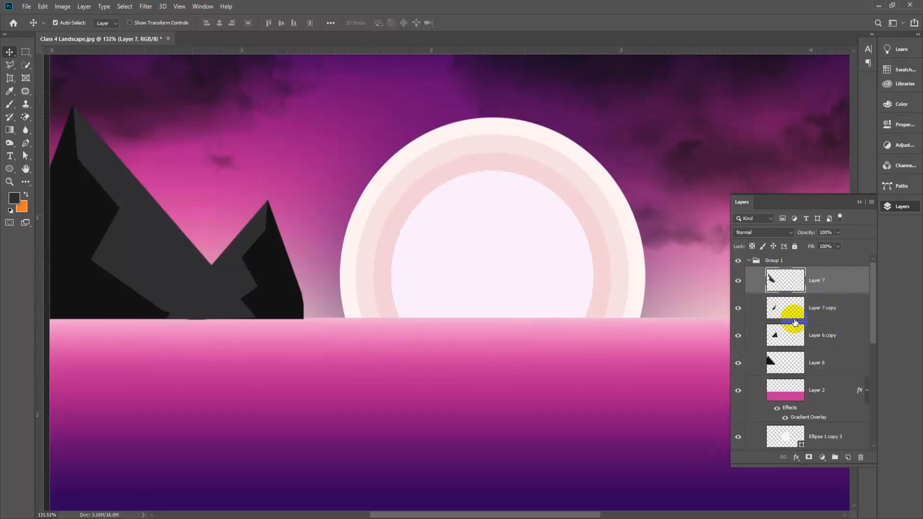
Load the outline of Layer 7 copy as a selection and pick a slightly darker purplish grey as the foreground colour
left_click(819, 315)
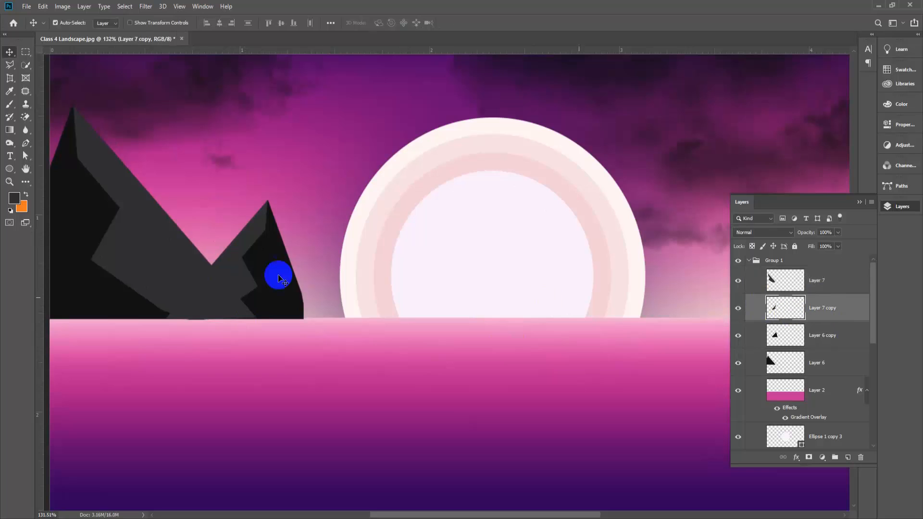
left_click(783, 309, "ctrl")
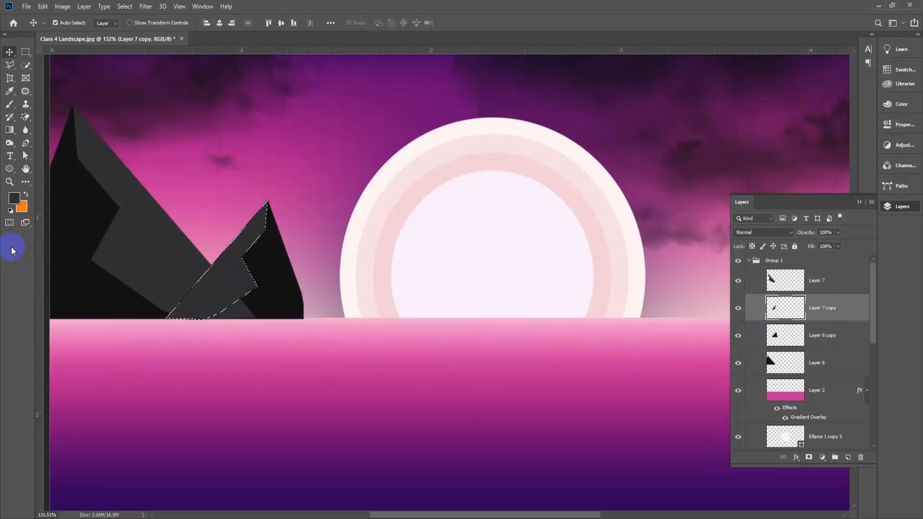
left_click(14, 198)
left_click(465, 440)
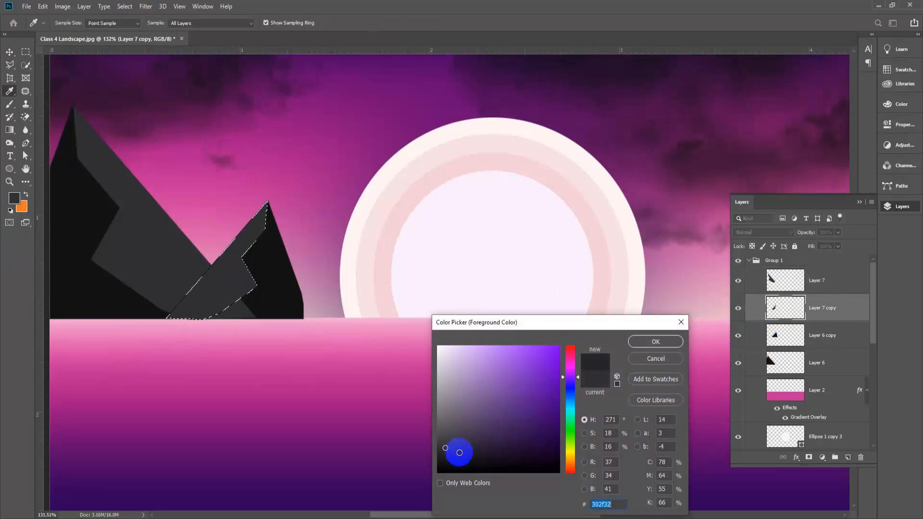
Fill the selected facet of the smaller mountain with dark grey (RGB 37, 34, 41) and clear the selection
left_click(655, 340)
key("v")
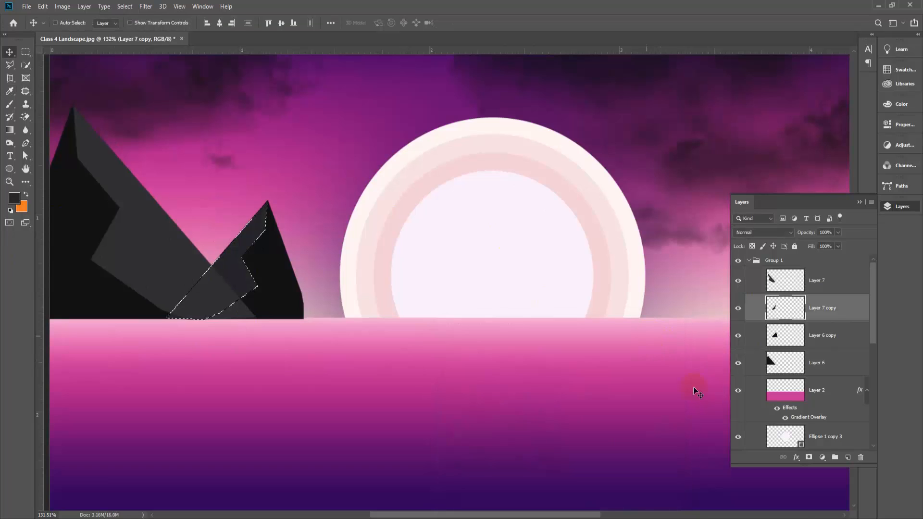
key("ctrl+d")
scroll(635, 485, "down", 3)
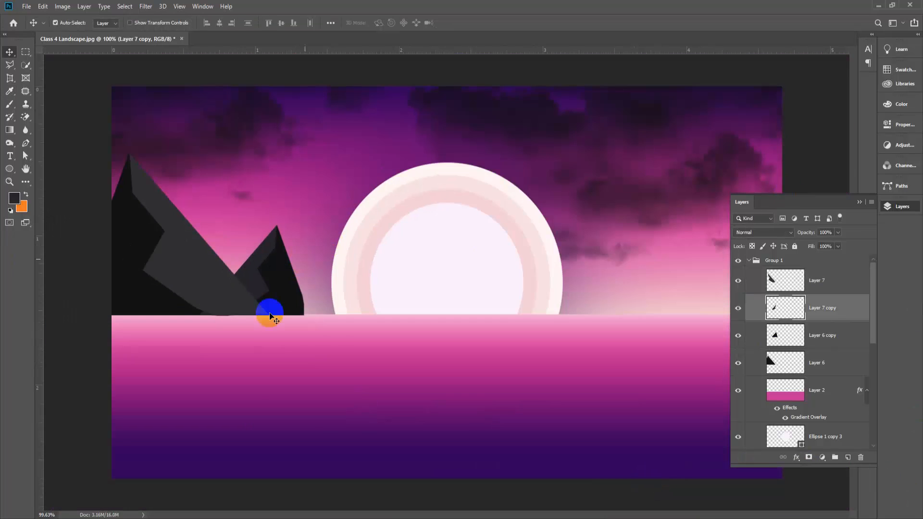
scroll(272, 360, "down", 5)
scroll(235, 310, "up", 2)
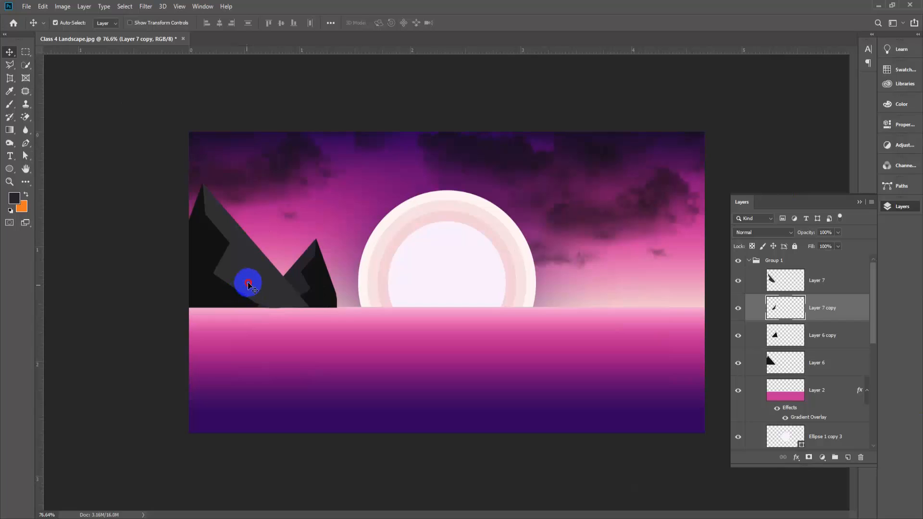
Select all four mountain layers together and move them down into the lower-left corner of the artwork
left_click(247, 283)
left_click(220, 291, "shift")
mouse_move(325, 288)
left_mouse_down()
mouse_move(322, 297)
mouse_move(314, 290)
left_mouse_up()
key("ctrl+z")
left_click(291, 277, "shift")
left_click(254, 290, "shift")
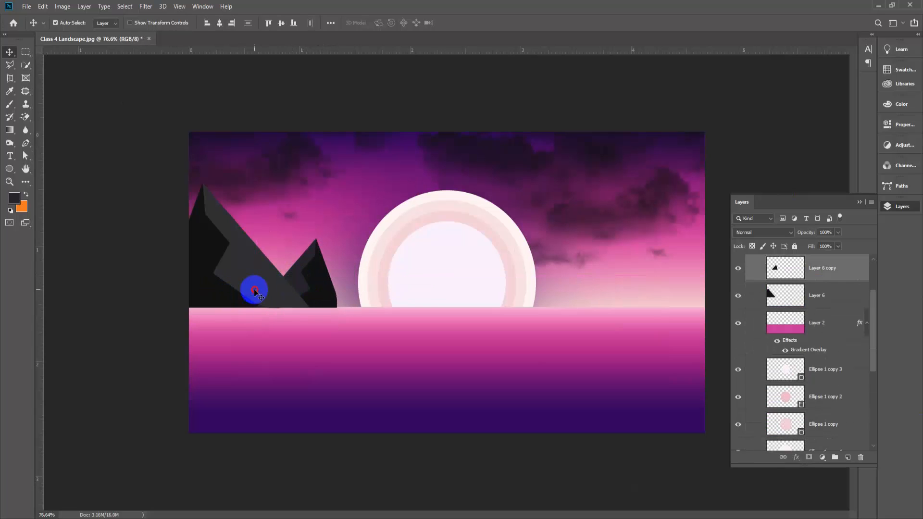
left_click(220, 289, "shift")
left_click_drag(252, 287, 243, 424)
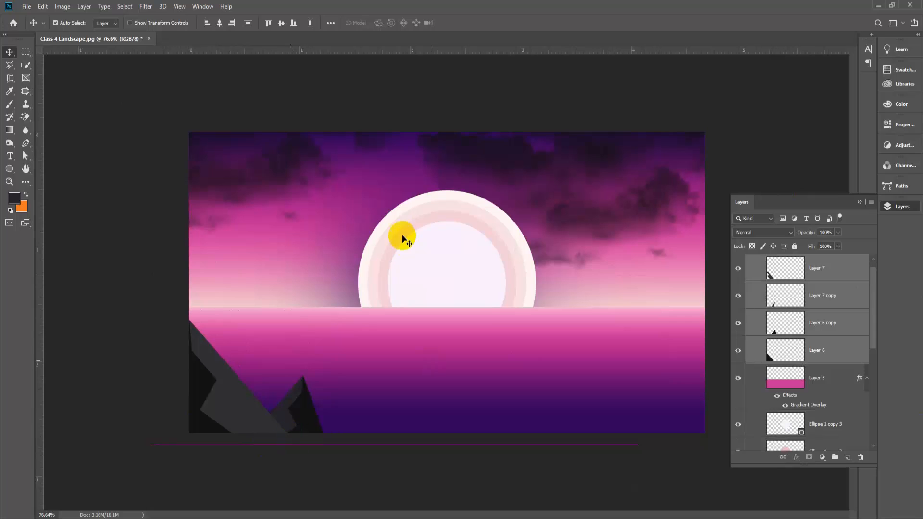
Add a new layer and use the Lasso Tool to outline a wavy cliff shape in the lower-right corner of the artwork
left_click(848, 457)
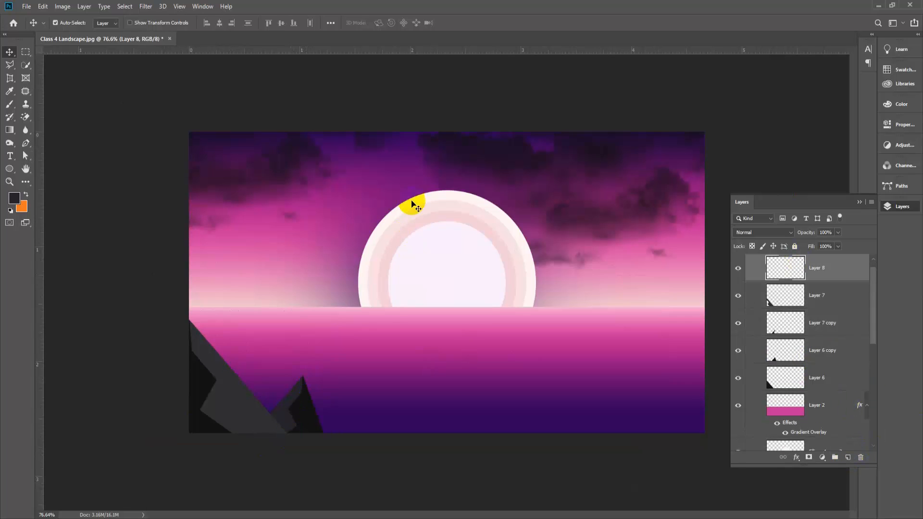
left_click(12, 71)
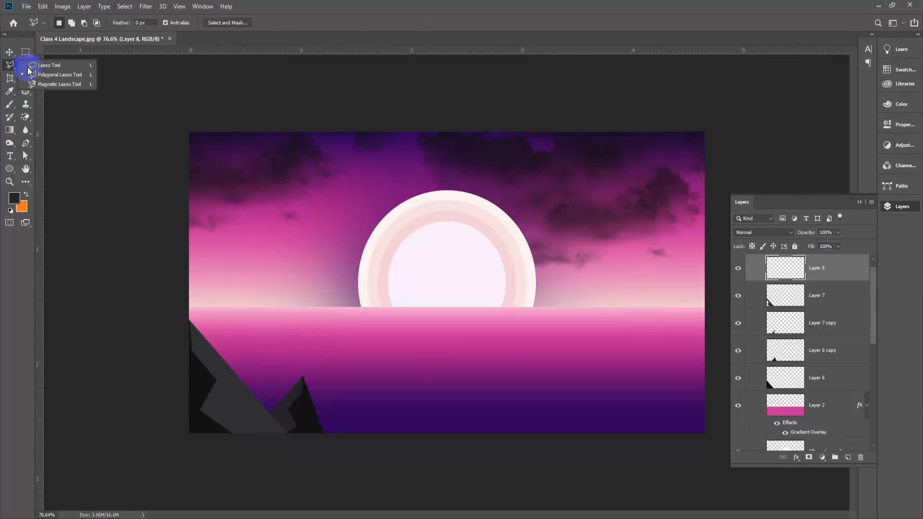
left_click(43, 65)
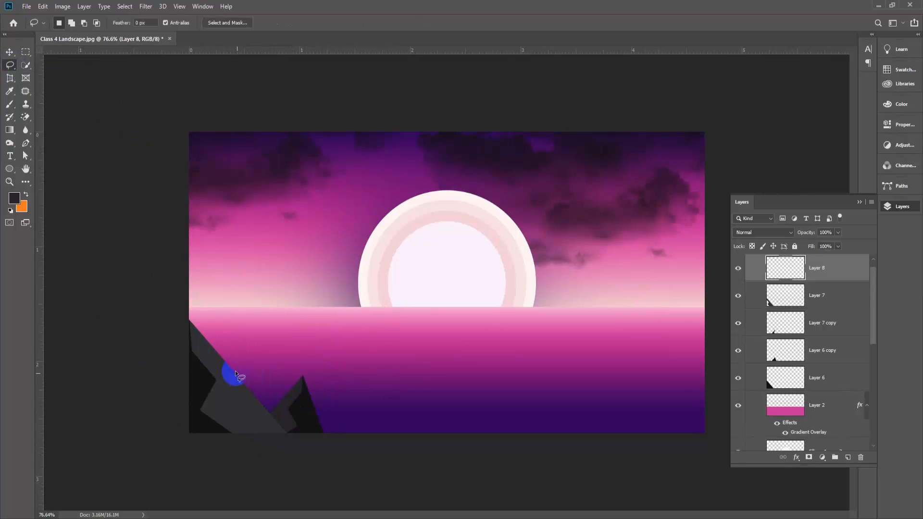
mouse_move(235, 373)
left_mouse_down()
mouse_move(308, 352)
mouse_move(353, 353)
mouse_move(405, 331)
mouse_move(456, 342)
mouse_move(685, 306)
mouse_move(702, 307)
mouse_move(703, 359)
left_mouse_up()
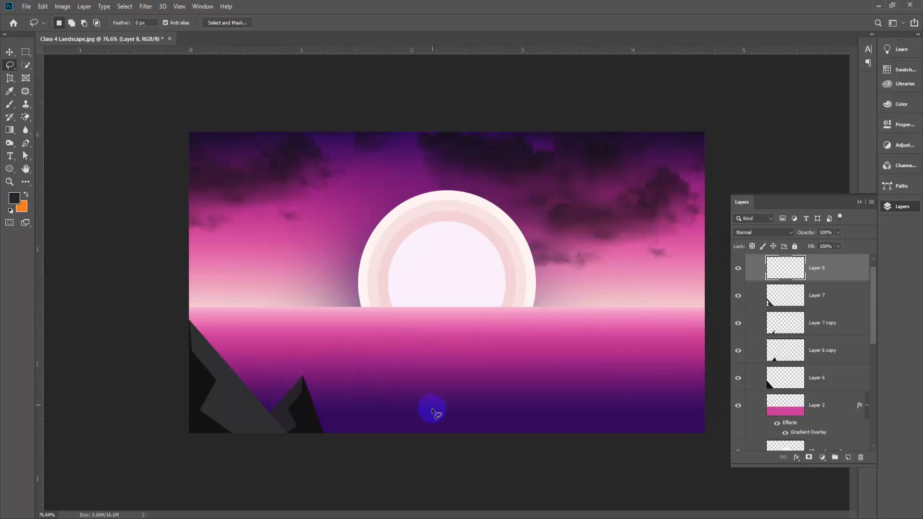
scroll(475, 370, "up", 1)
scroll(349, 412, "down", 2)
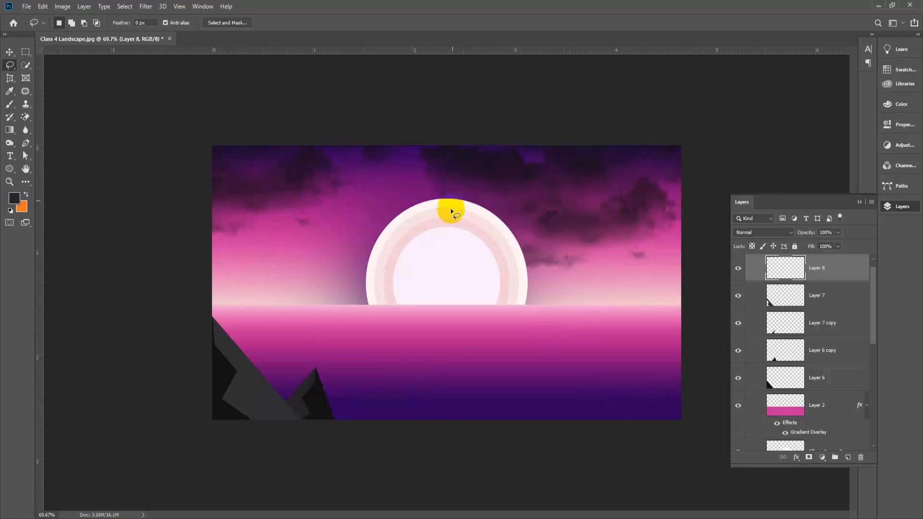
left_click(407, 345)
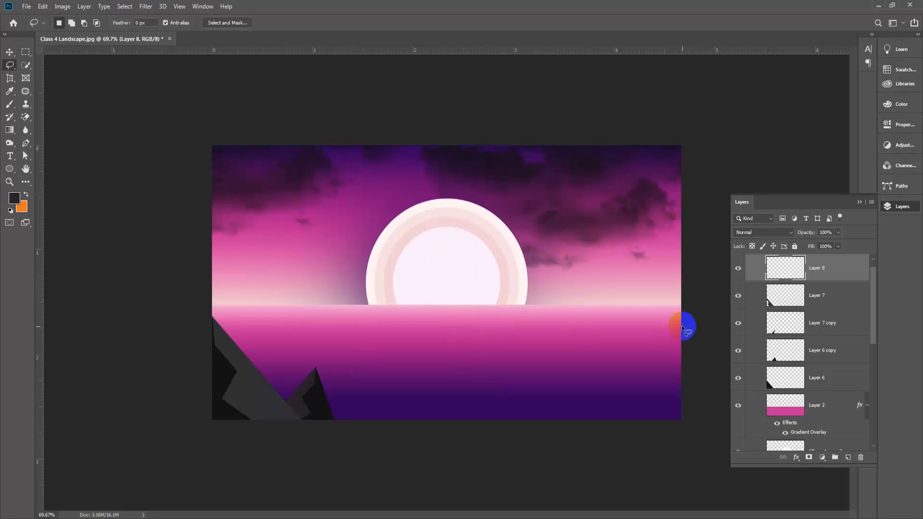
mouse_move(682, 324)
left_mouse_down()
mouse_move(611, 344)
mouse_move(626, 353)
mouse_move(604, 386)
mouse_move(615, 400)
mouse_move(583, 424)
mouse_move(653, 432)
mouse_move(688, 417)
mouse_move(682, 327)
left_mouse_up()
Fill the cliff selection with the dark grey foreground color on another new layer and clear the selection
left_click(847, 458)
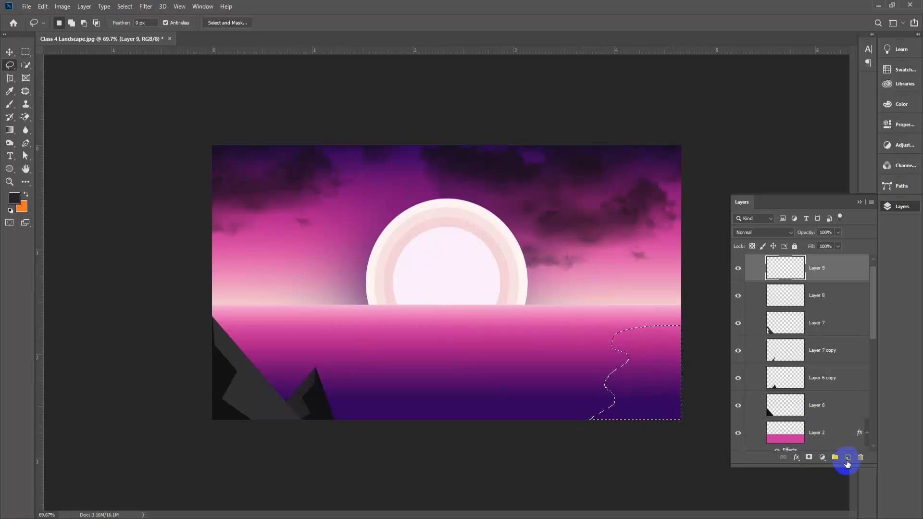
key("alt+BackSpace")
left_click(764, 471)
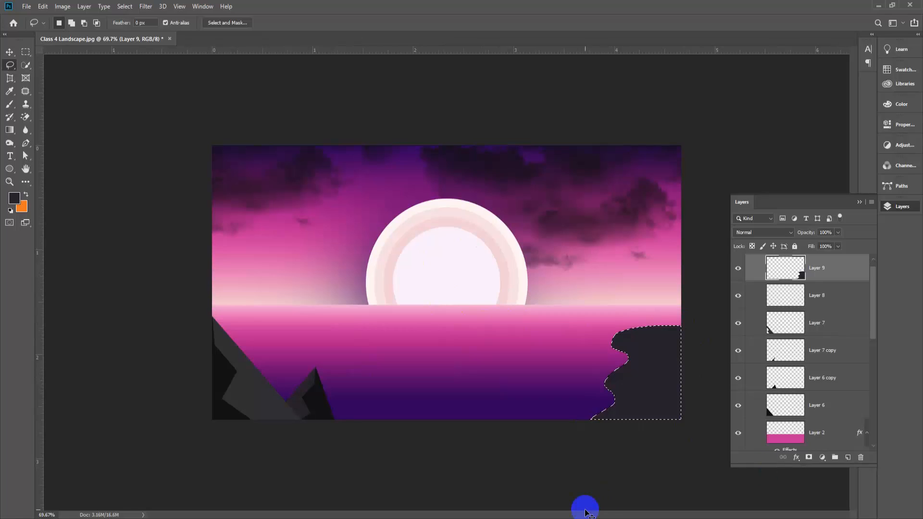
mouse_move(318, 518)
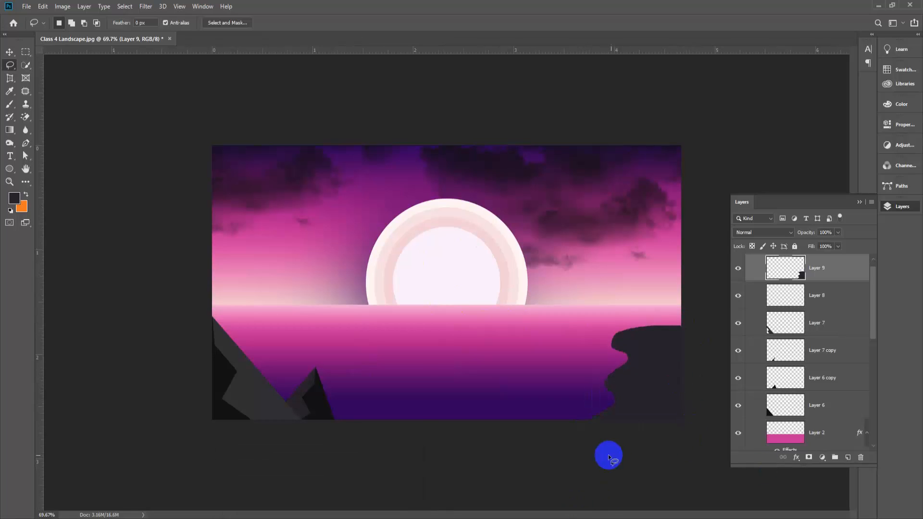
left_click(10, 52)
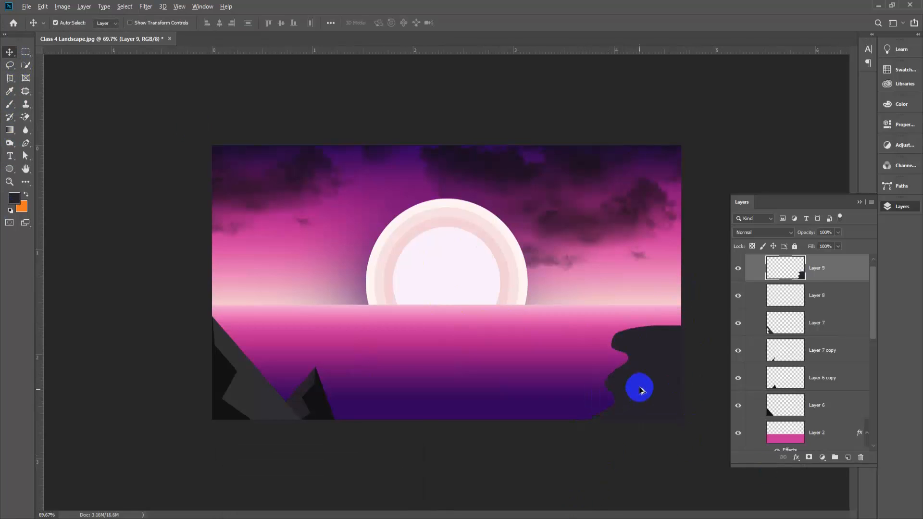
scroll(641, 390, "up", 3)
scroll(649, 395, "down", 2)
left_click_drag(664, 390, 652, 391)
key("ctrl+z")
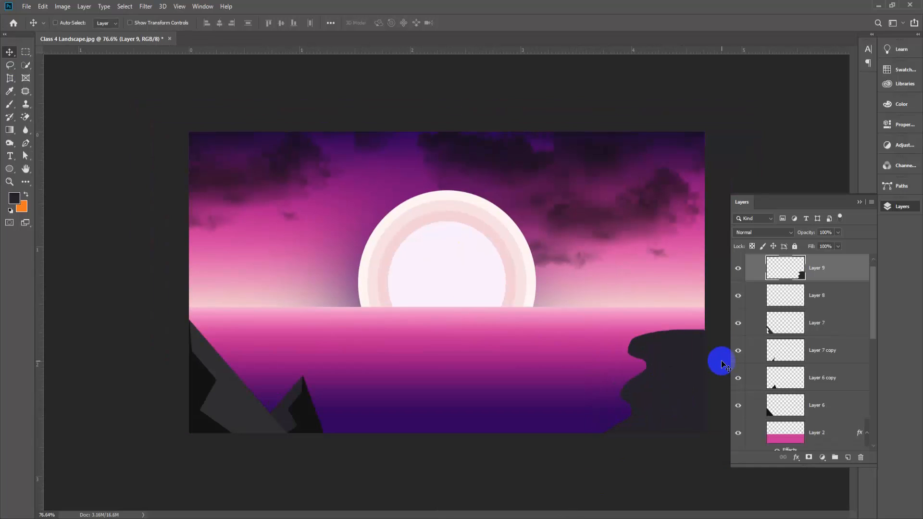
Duplicate the cliff layer and enlarge the copy to about 110% width and 104% height
key("ctrl+j")
key("ctrl+t")
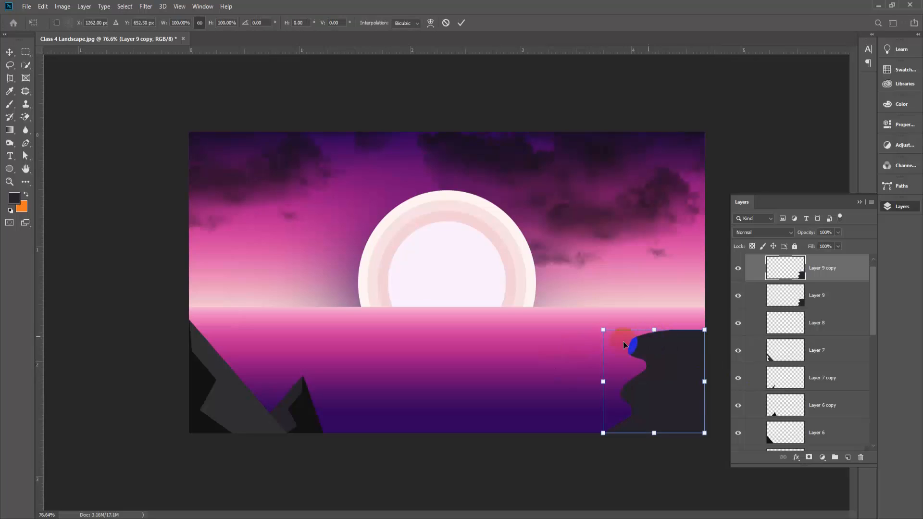
left_click_drag(603, 329, 590, 323)
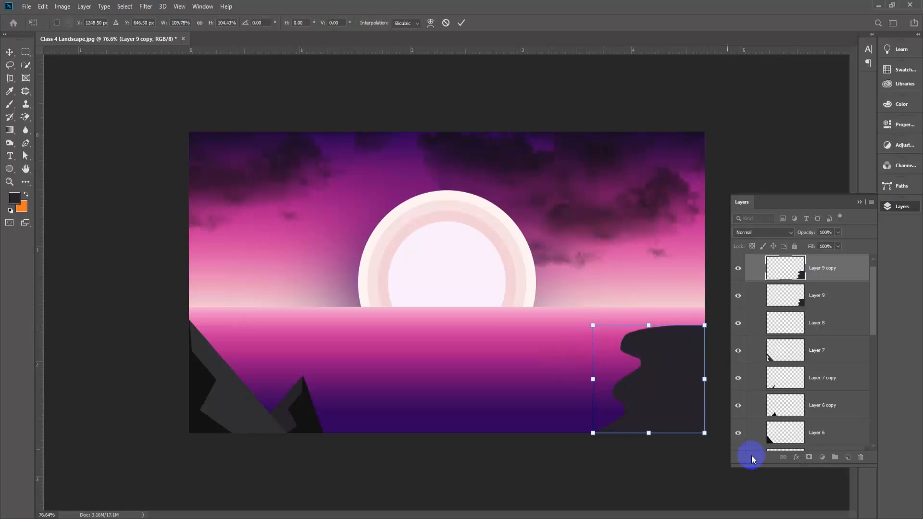
left_click(772, 275)
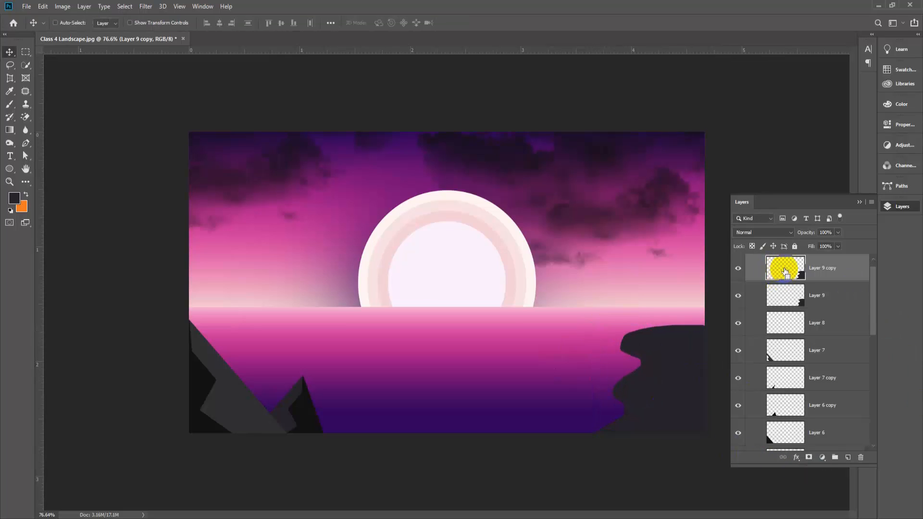
Load the enlarged cliff copy as a selection, fill it with black (000000), and clear the selection
left_click(791, 266, "ctrl")
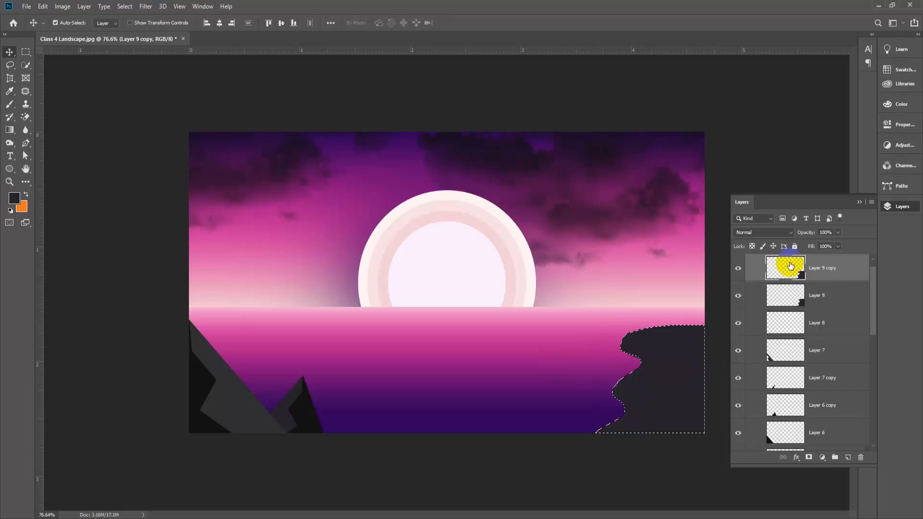
left_click(15, 198)
left_click_drag(453, 437, 434, 475)
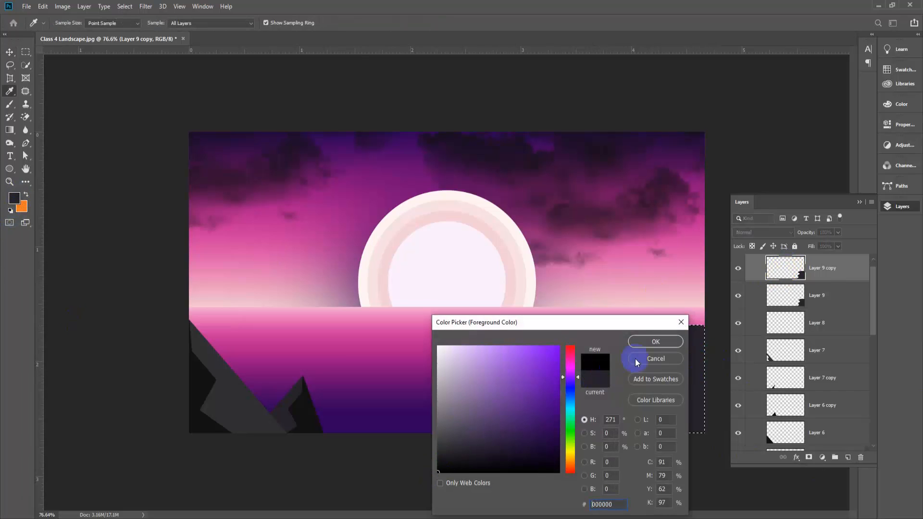
left_click(643, 342)
key("alt+BackSpace")
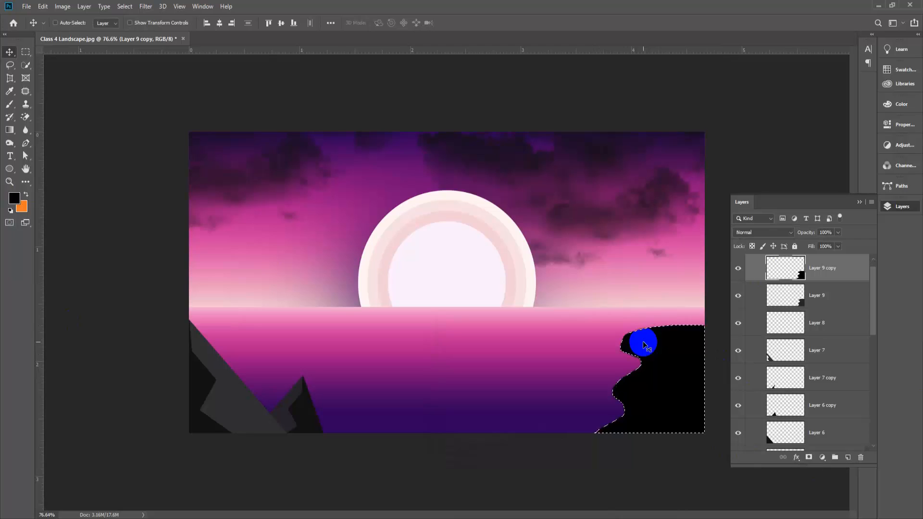
key("ctrl+d")
Move the dark grey cliff, Layer 9, above its black copy in the layer stack, and deselect the layers
left_click(820, 301)
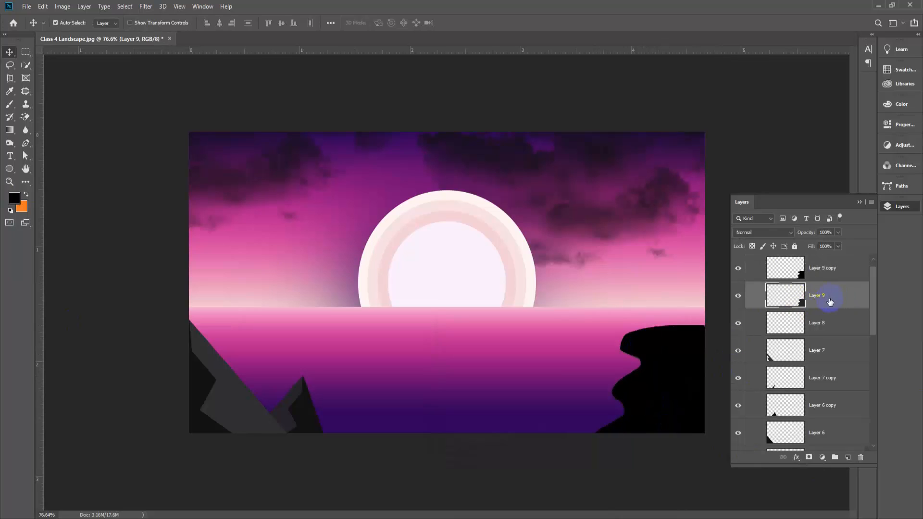
left_click_drag(830, 301, 820, 269)
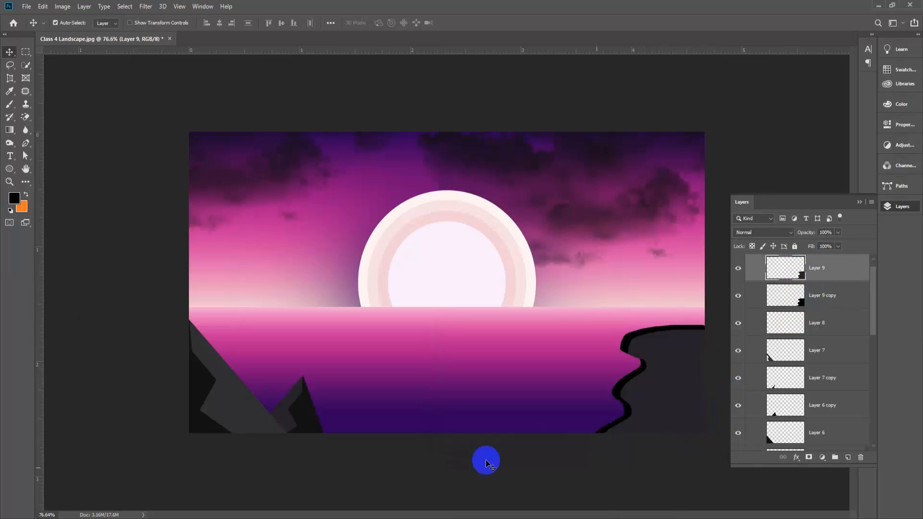
scroll(528, 459, "down", 3)
scroll(548, 445, "up", 1)
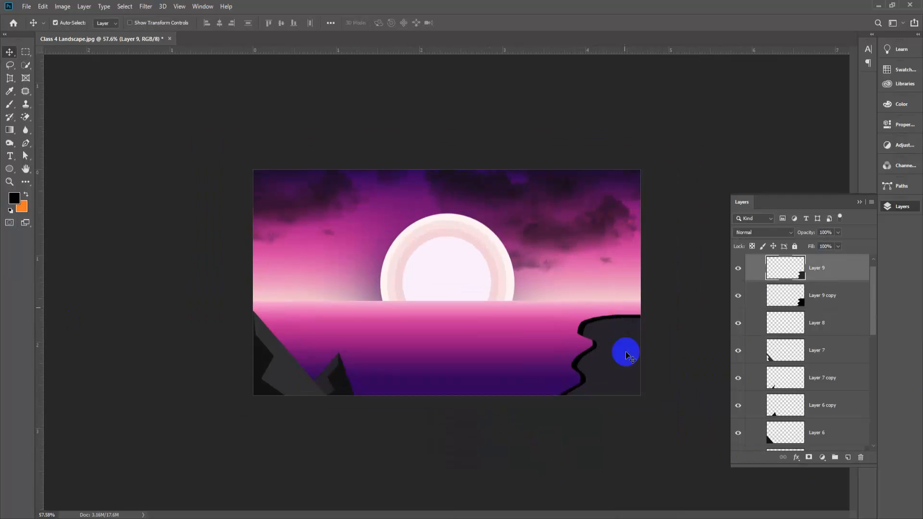
scroll(614, 370, "up", 1)
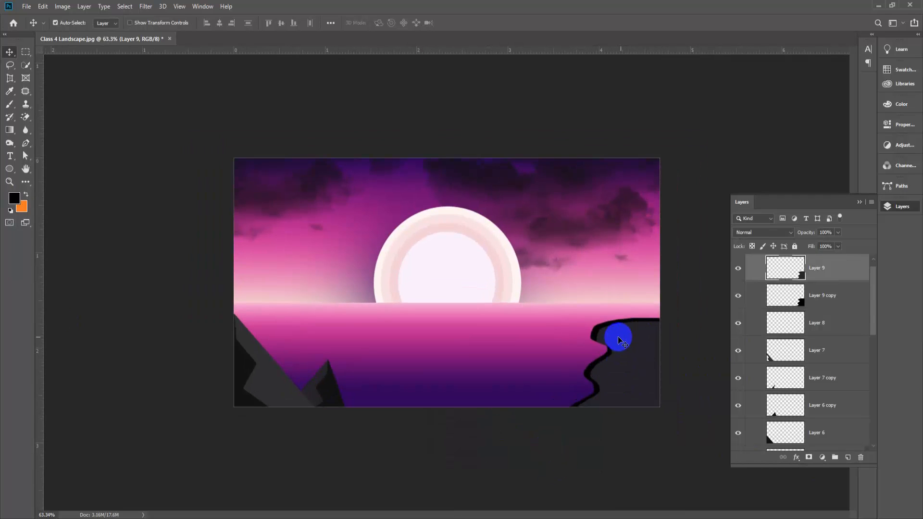
left_click(520, 443)
scroll(468, 399, "up", 2)
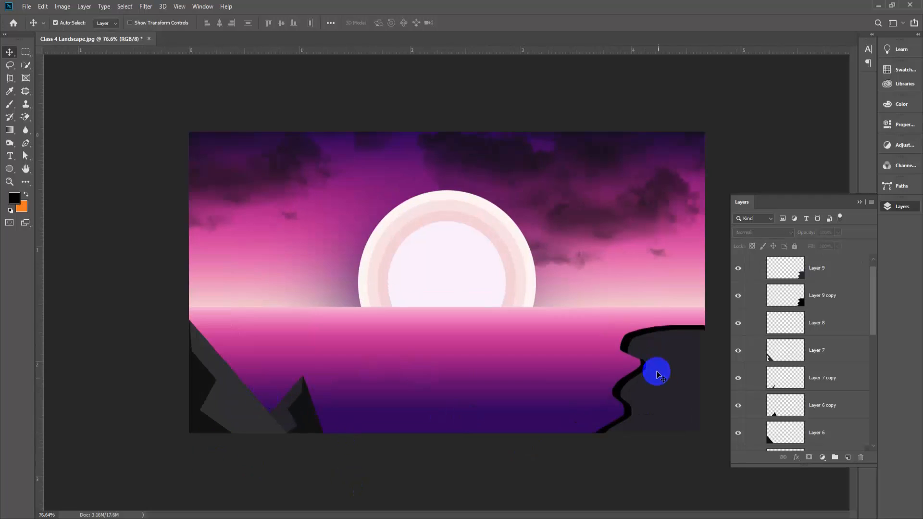
Select both the grey cliff layer and its black copy and start a Free Transform on them
left_click(665, 360)
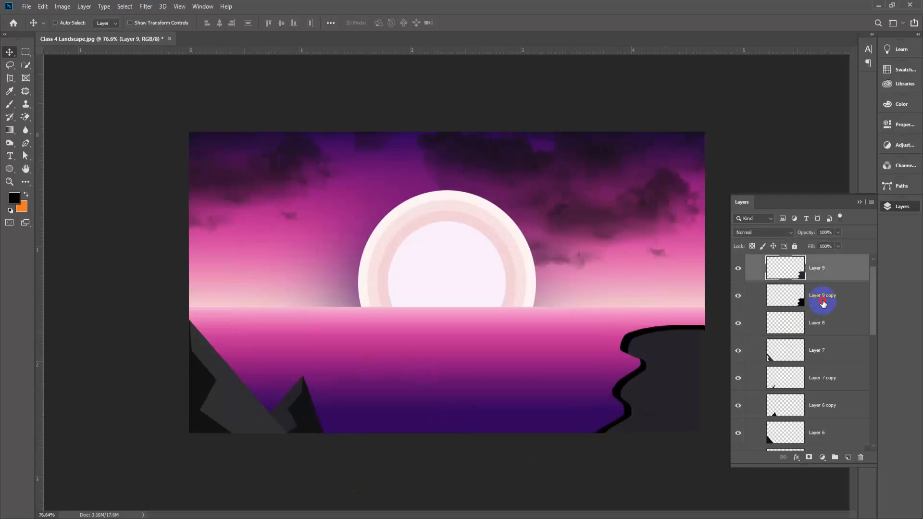
left_click(820, 298, "shift")
key("ctrl+t")
right_click(656, 388)
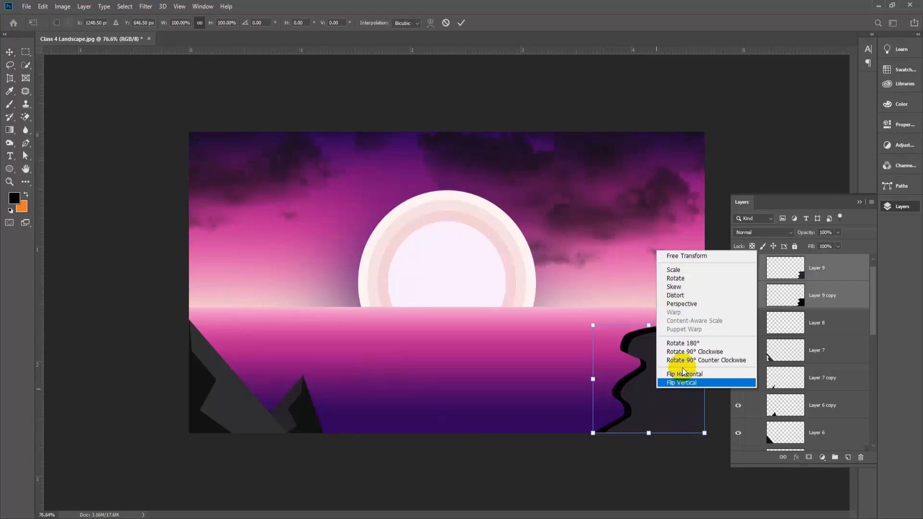
left_click(700, 304)
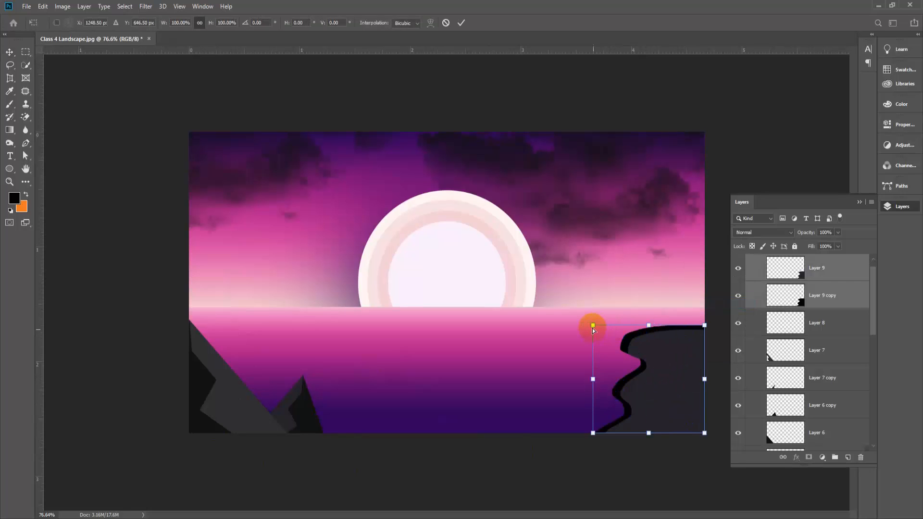
left_click_drag(593, 326, 611, 319)
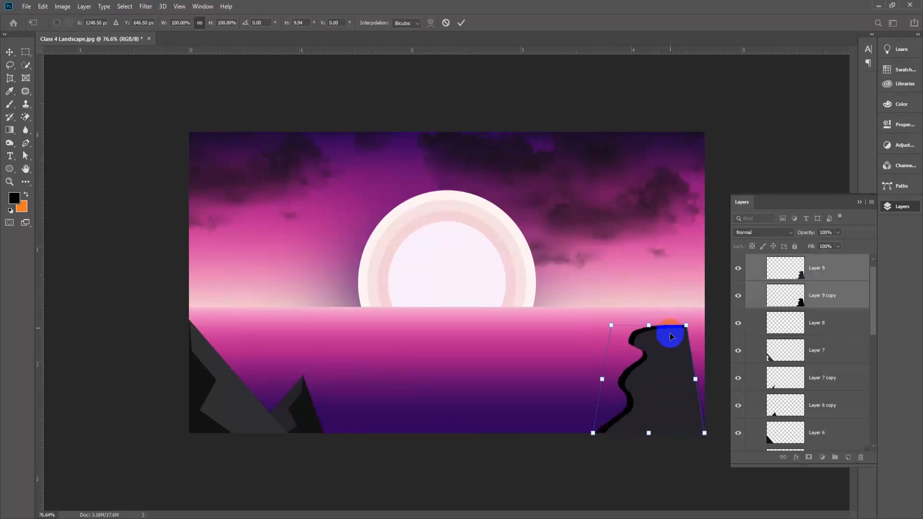
key("ctrl+z")
Distort both cliff layers so the top narrows and rises to the horizon while the base widens, and apply the transform
right_click(665, 357)
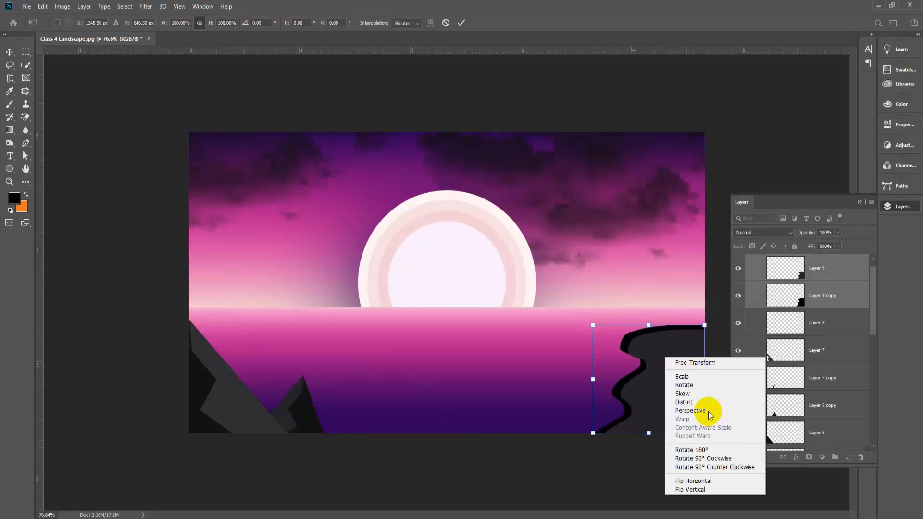
left_click(701, 402)
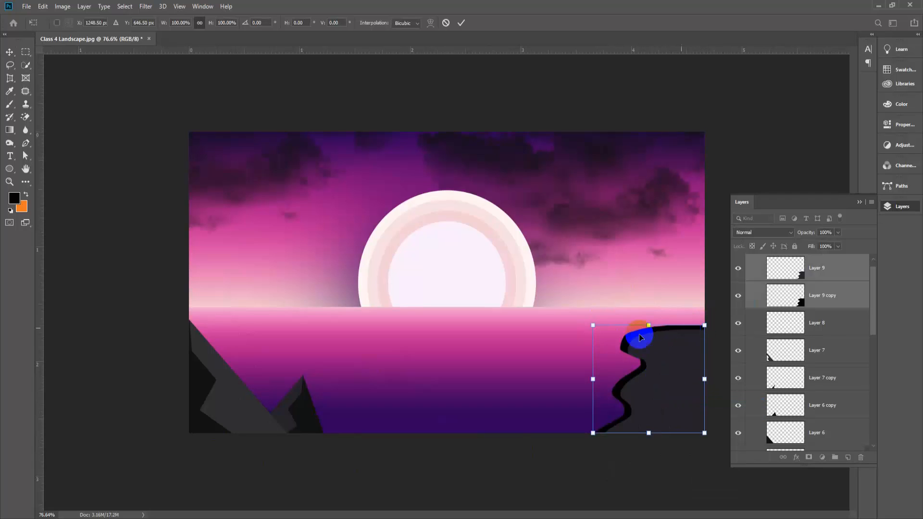
left_click_drag(592, 325, 614, 291)
left_click_drag(577, 434, 564, 433)
left_click_drag(620, 289, 636, 289)
left_click_drag(704, 324, 706, 308)
left_click_drag(639, 295, 641, 301)
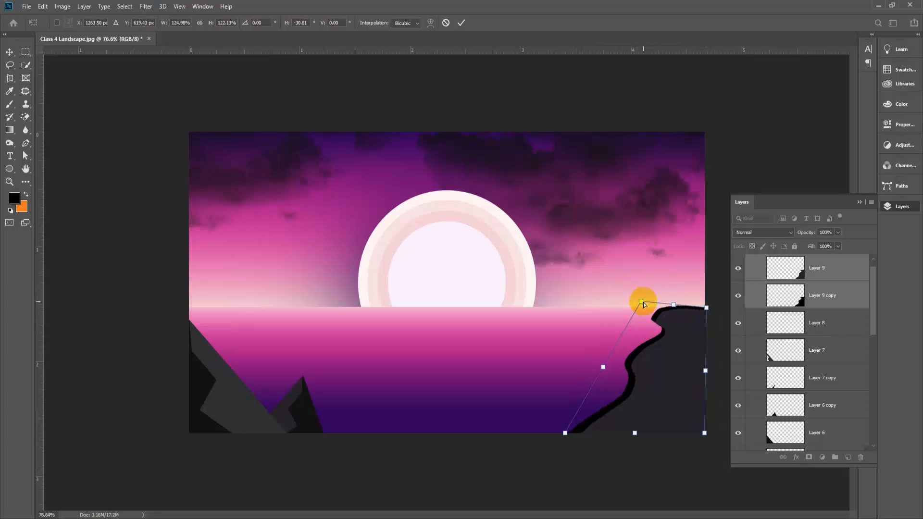
key("Return")
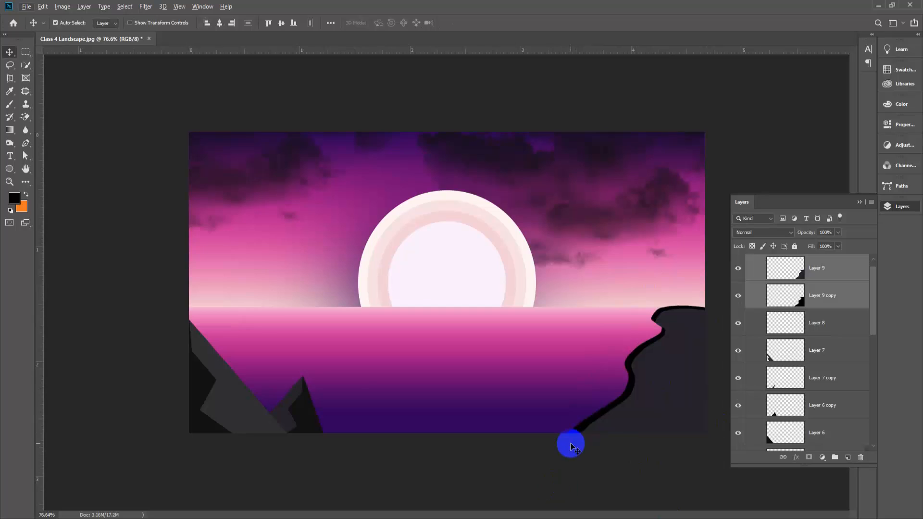
Add a new empty layer above the cliff layers and activate the Lasso tool
scroll(572, 448, "down", 3)
scroll(457, 436, "up", 3)
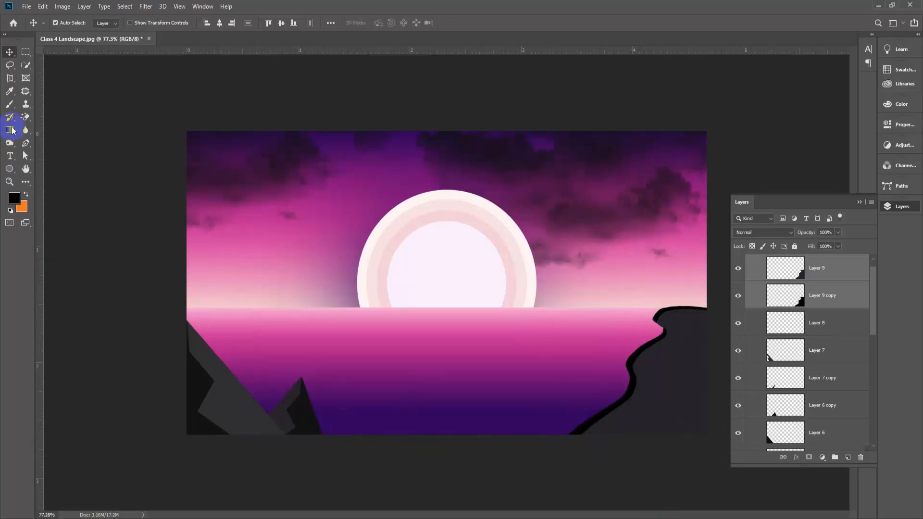
left_click(11, 65)
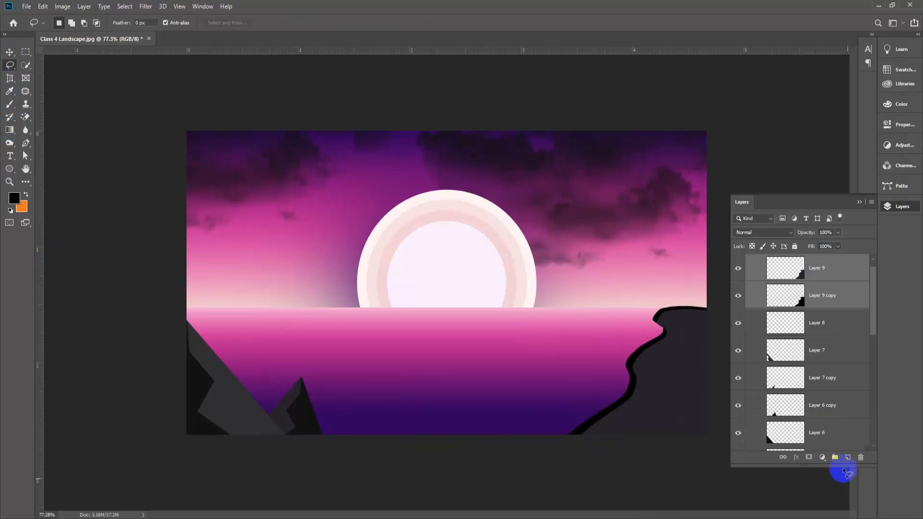
left_click(847, 457)
left_click(334, 409)
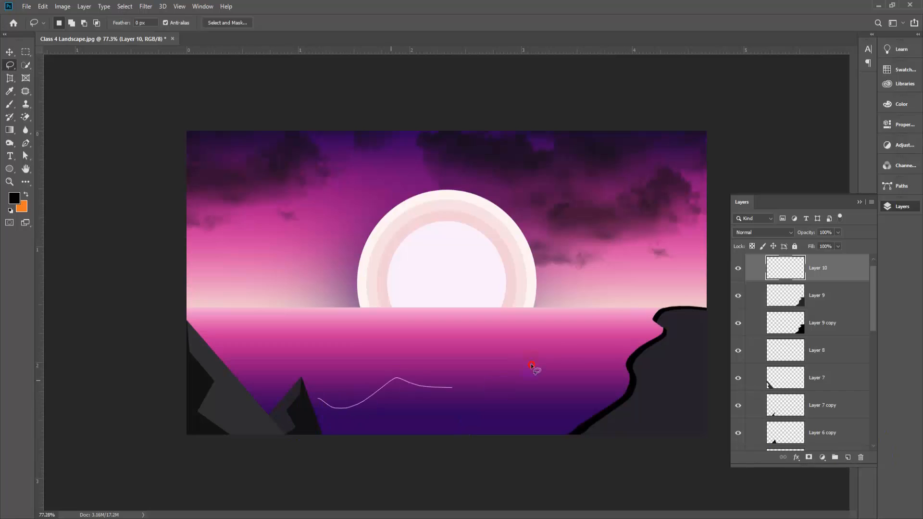
mouse_move(627, 347)
left_mouse_down()
mouse_move(601, 390)
mouse_move(476, 457)
left_mouse_up()
key("ctrl+d")
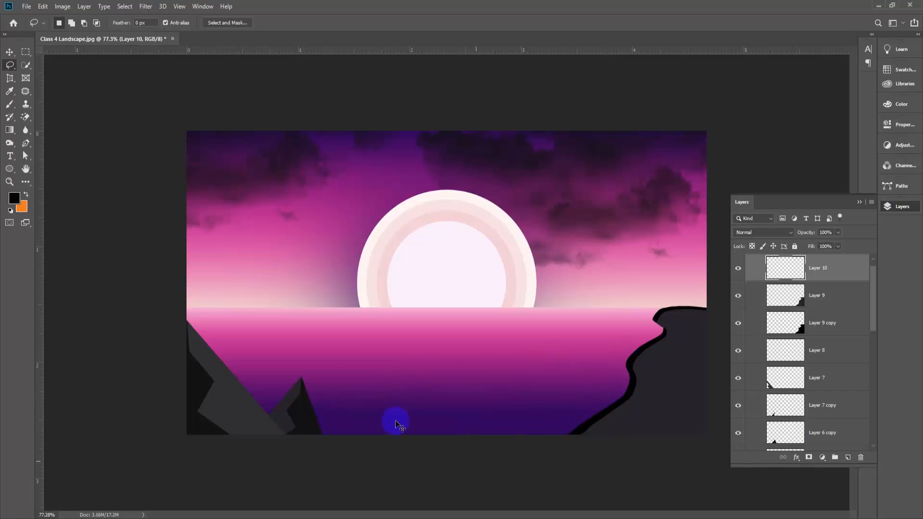
mouse_move(177, 387)
left_mouse_down()
mouse_move(259, 386)
mouse_move(335, 366)
left_mouse_up()
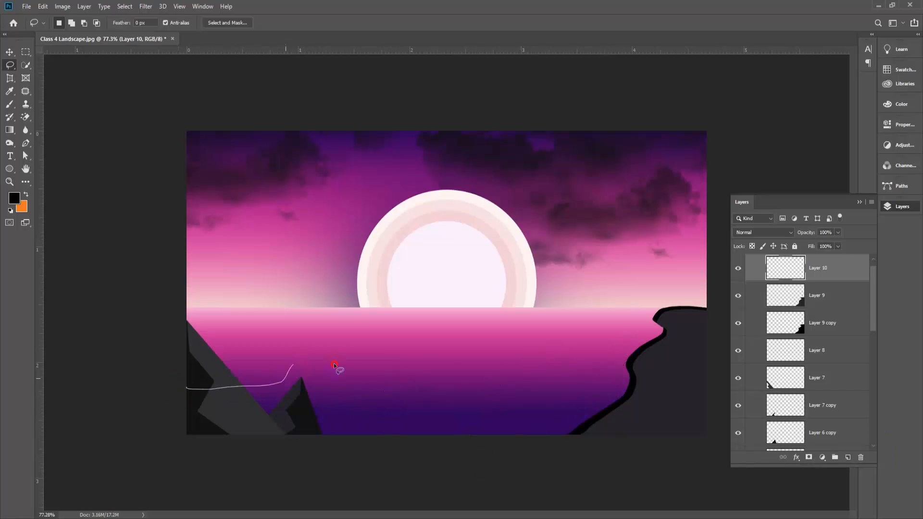
left_click_drag(543, 356, 644, 377)
key("ctrl+d")
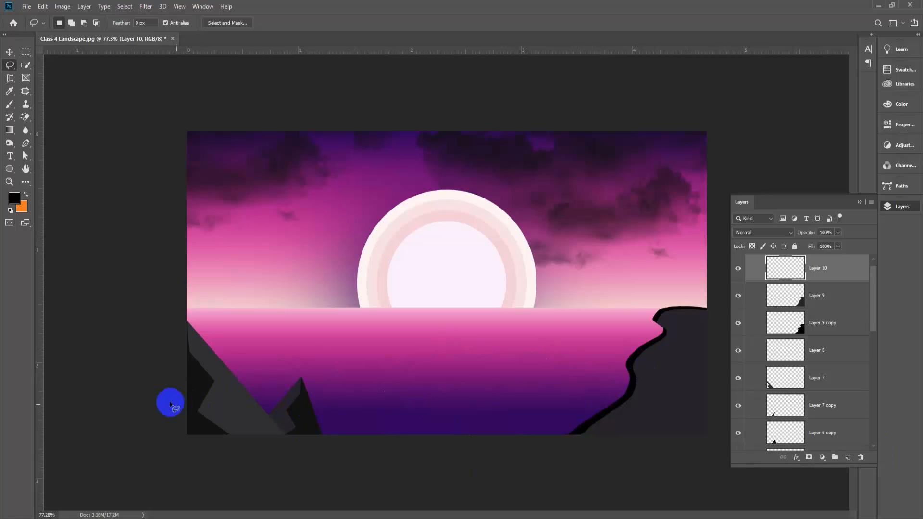
mouse_move(167, 422)
left_mouse_down()
mouse_move(213, 417)
mouse_move(270, 369)
left_mouse_up()
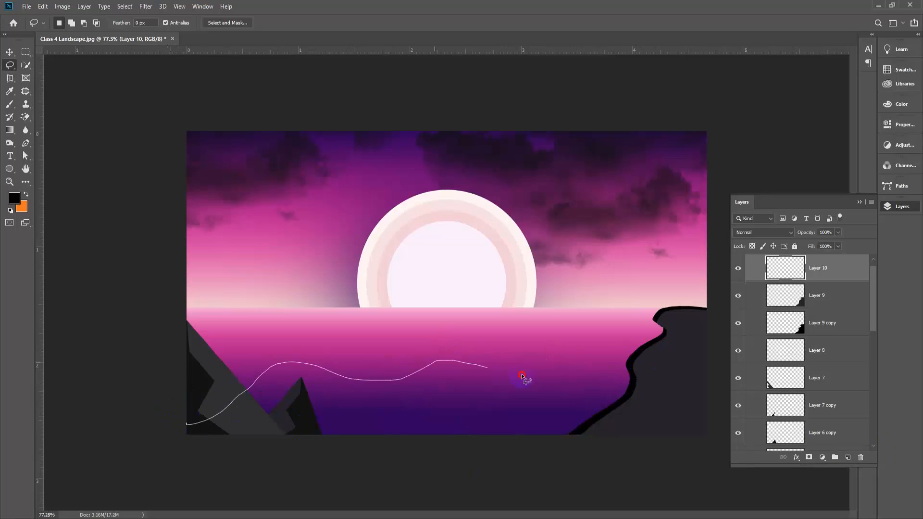
left_click_drag(522, 376, 565, 365)
key("ctrl+d")
left_click_drag(213, 448, 284, 384)
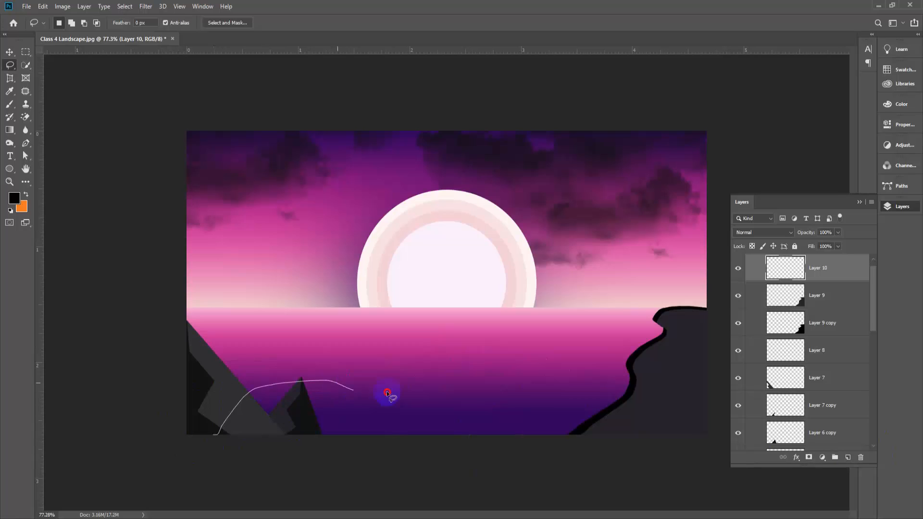
left_click_drag(387, 393, 390, 395)
Outline a wavy band of hills along the lower edge of the image with the Lasso and fill it with grey (716a78)
left_click_drag(221, 440, 237, 390)
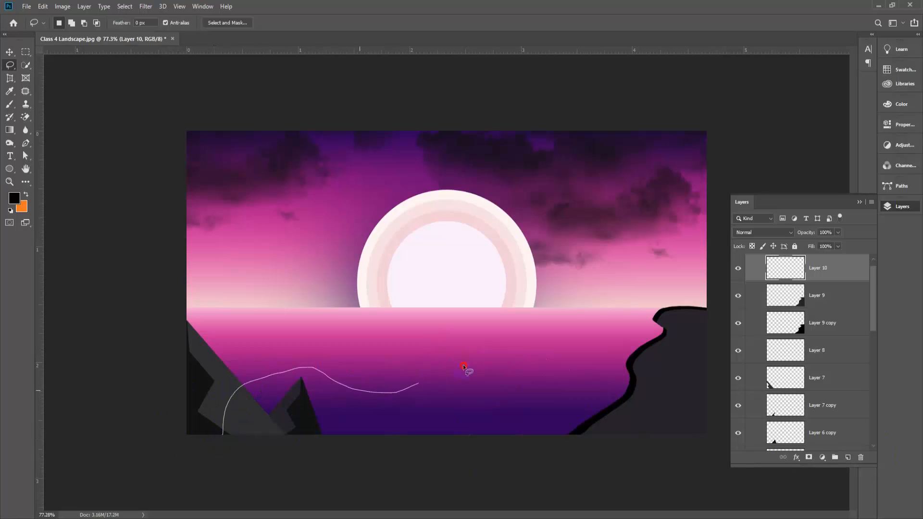
mouse_move(632, 346)
left_mouse_down()
mouse_move(674, 357)
mouse_move(712, 389)
mouse_move(723, 399)
mouse_move(722, 434)
mouse_move(443, 466)
mouse_move(221, 469)
left_mouse_up()
left_click(14, 198)
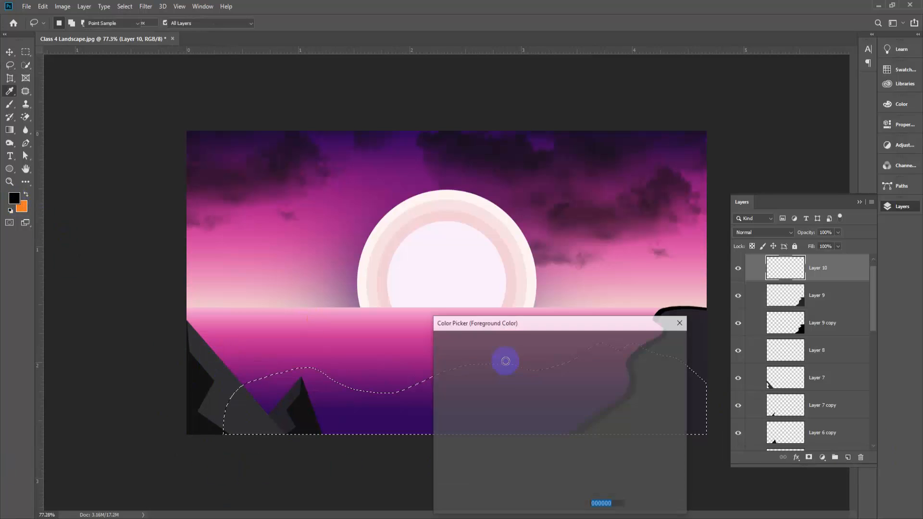
left_click(646, 361)
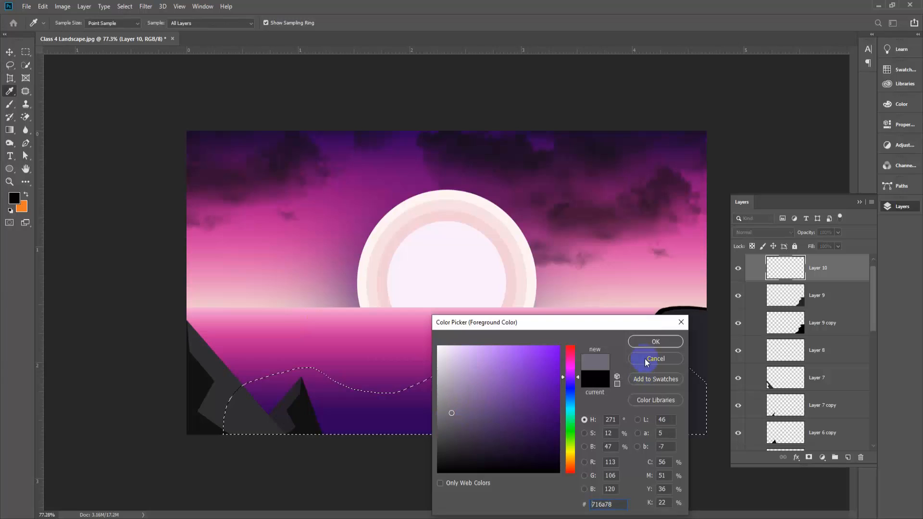
left_click(656, 342)
key("alt+BackSpace")
key("ctrl+d")
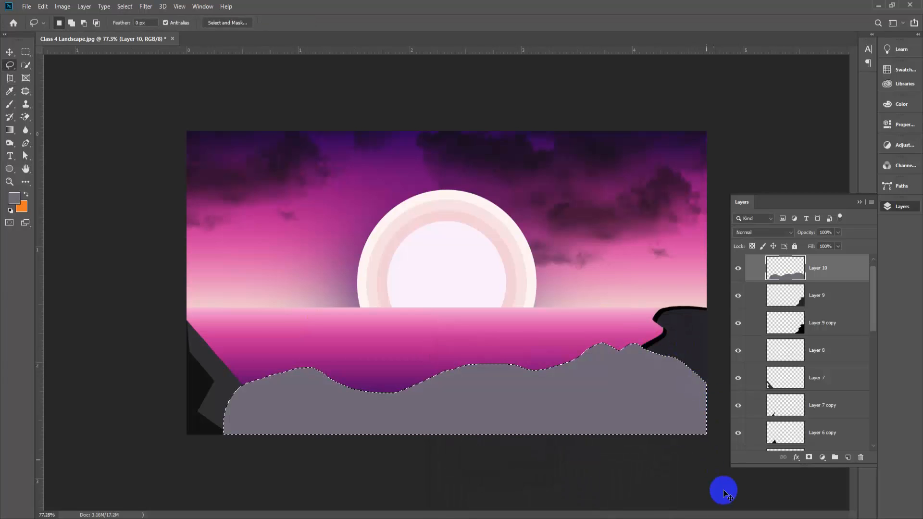
Place Layer 10 between Layer 6 copy and Layer 6 in the layer stack, and shift the grey hills lower and to the right
left_click_drag(852, 272, 815, 411)
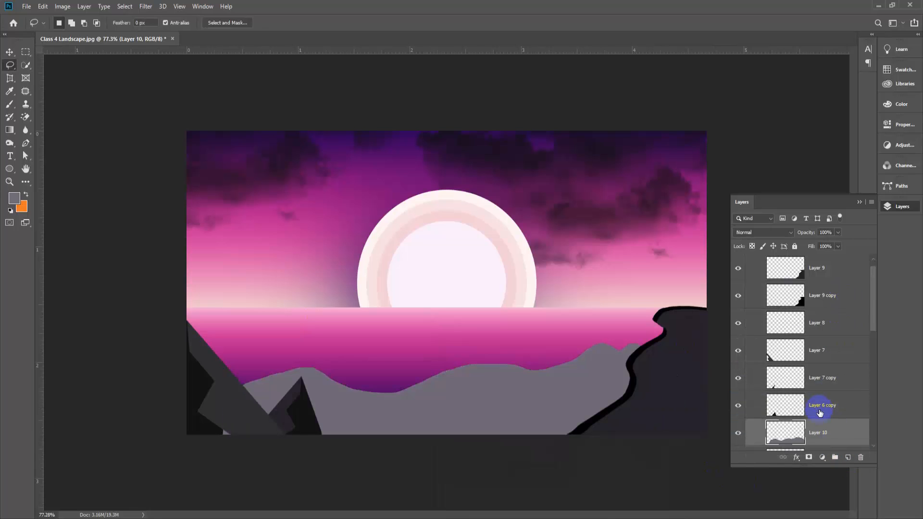
scroll(404, 449, "down", 1)
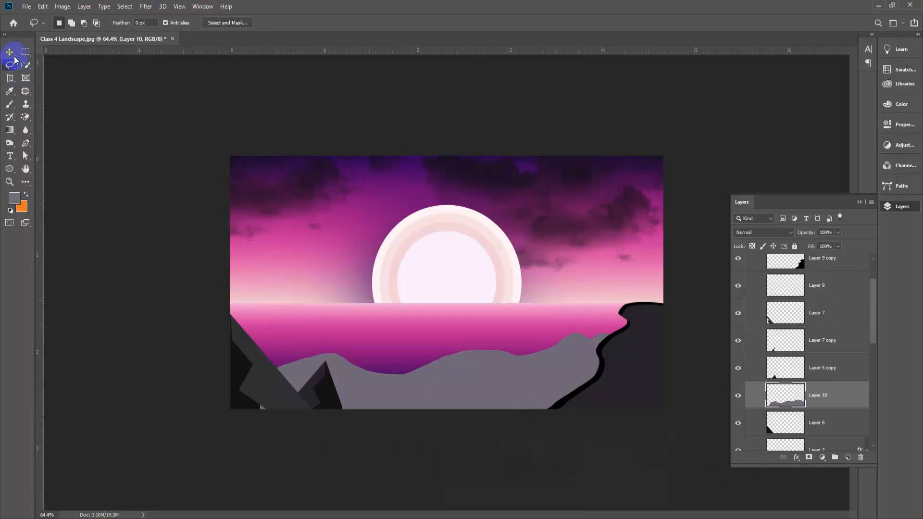
left_click(11, 52)
mouse_move(474, 384)
left_mouse_down()
mouse_move(478, 398)
mouse_move(445, 425)
mouse_move(519, 428)
mouse_move(486, 432)
mouse_move(512, 426)
mouse_move(501, 437)
left_mouse_up()
scroll(519, 428, "up", 1)
Load the hills as a selection, fill them with dark purple (470563) sampled from the sea, and clear the selection
left_click(797, 400, "ctrl")
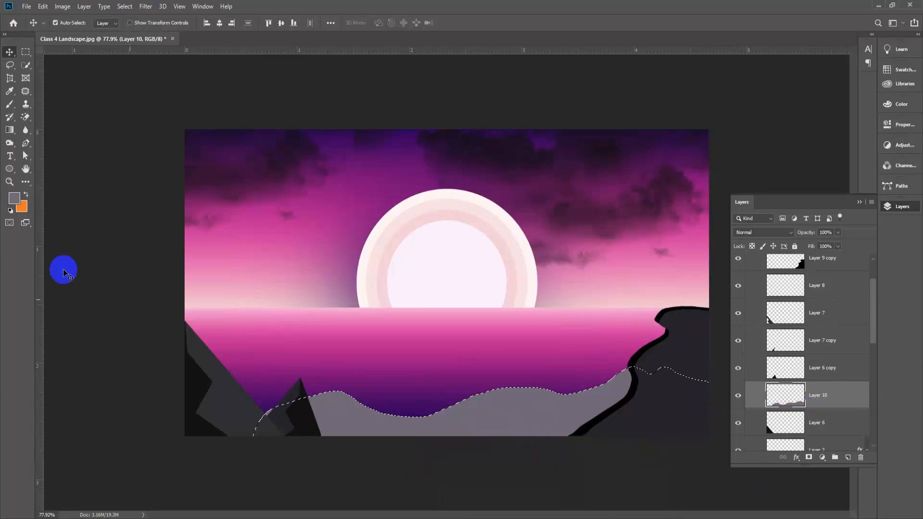
left_click(16, 200)
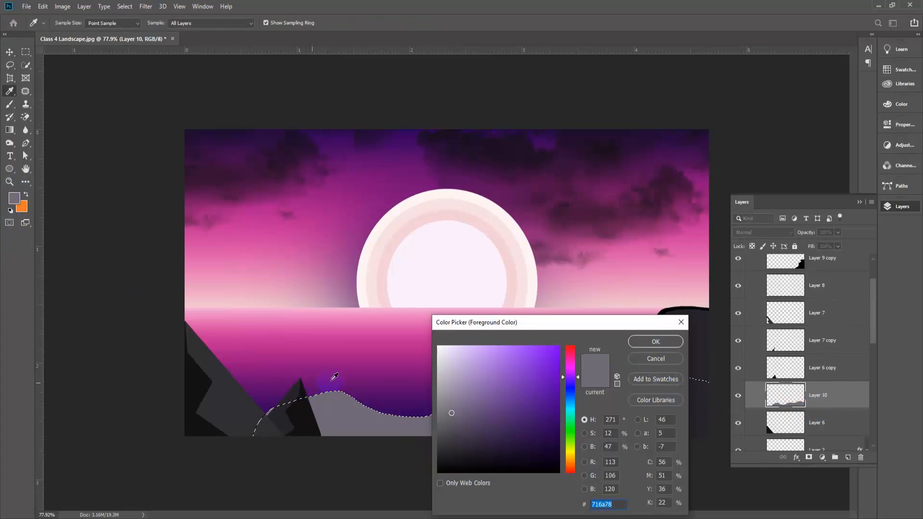
left_click(377, 392)
left_click(653, 342)
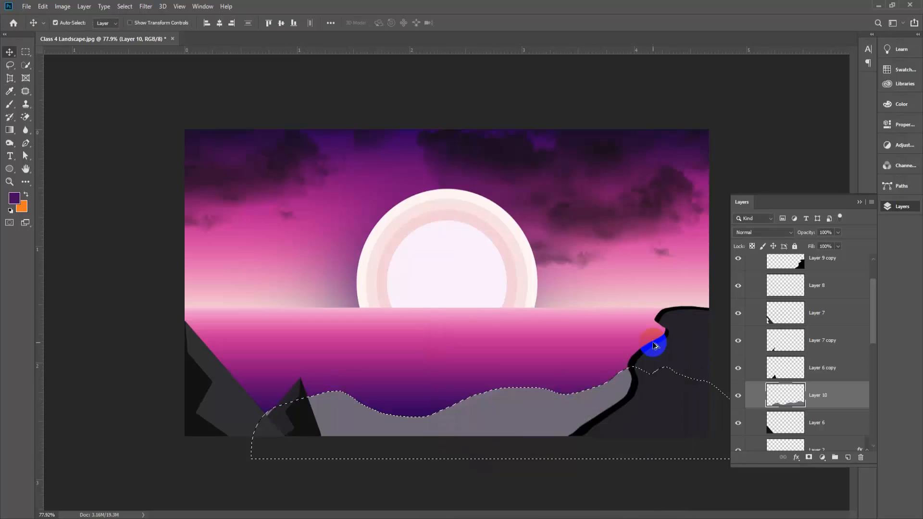
key("alt+BackSpace")
key("ctrl+d")
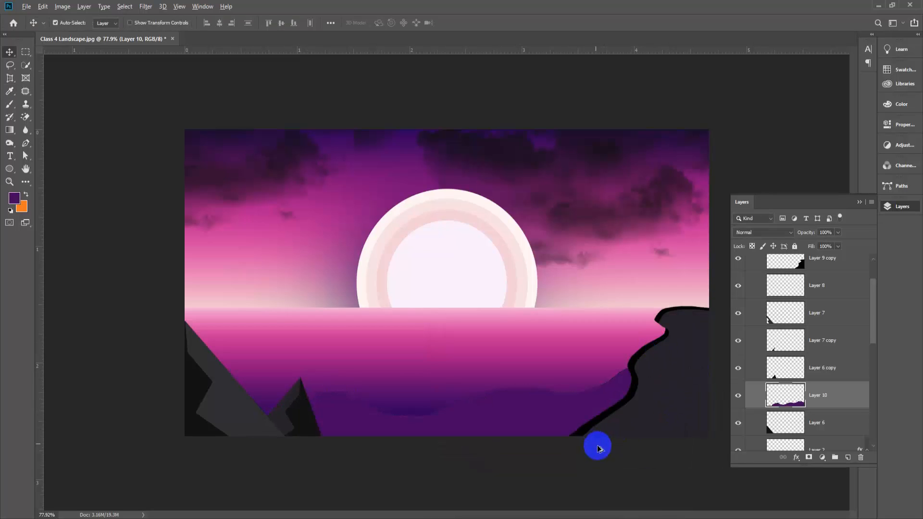
Shift the purple hills further down and delete their layer, Layer 10
scroll(597, 449, "down", 2)
scroll(451, 414, "up", 1)
left_click_drag(471, 402, 499, 434)
key("Delete")
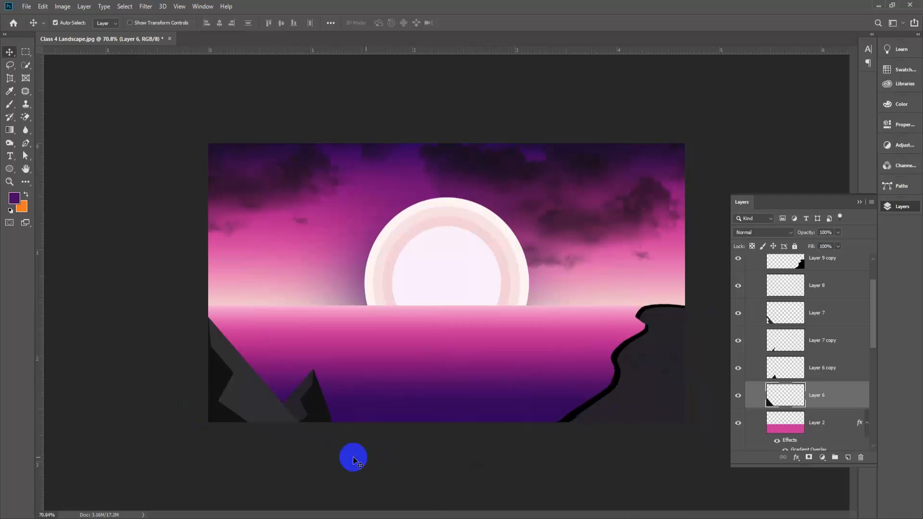
Activate the Brush tool and collapse the Cloud Brushes 0981 set in the brush presets
scroll(354, 460, "up", 1)
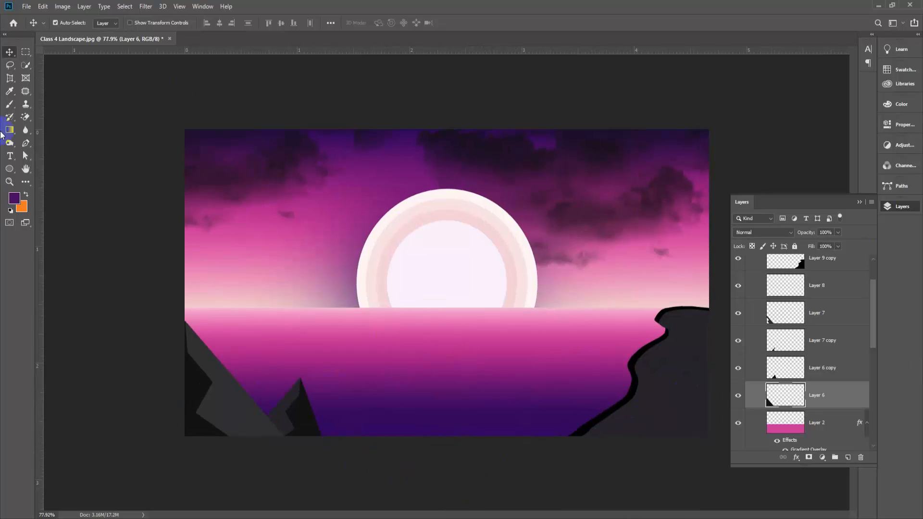
left_click(10, 113)
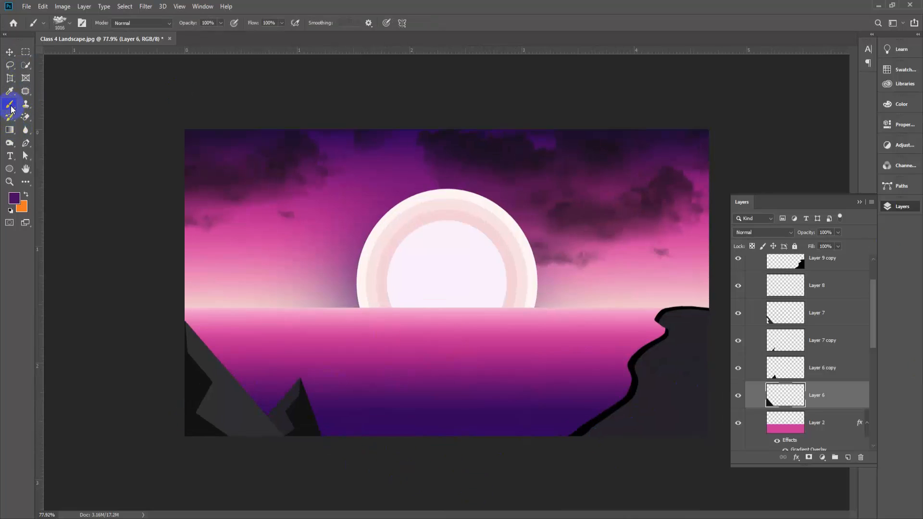
left_click(69, 23)
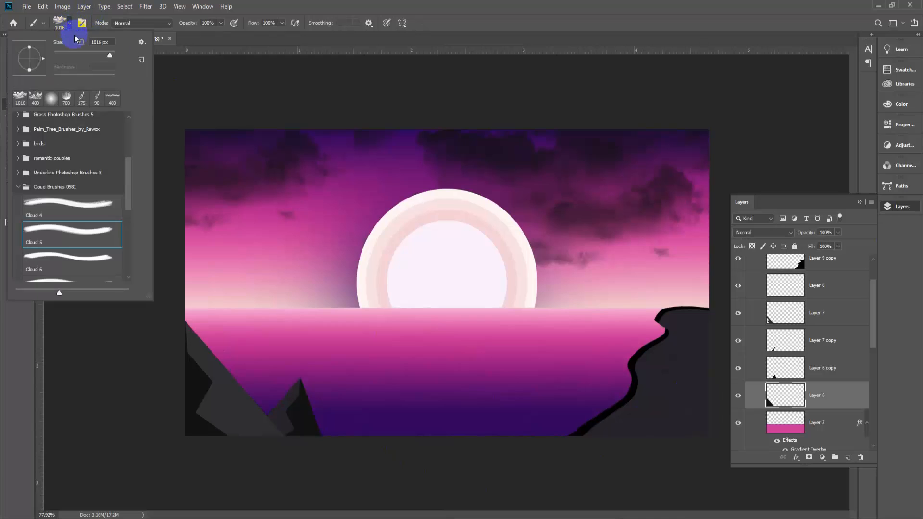
left_click(18, 188)
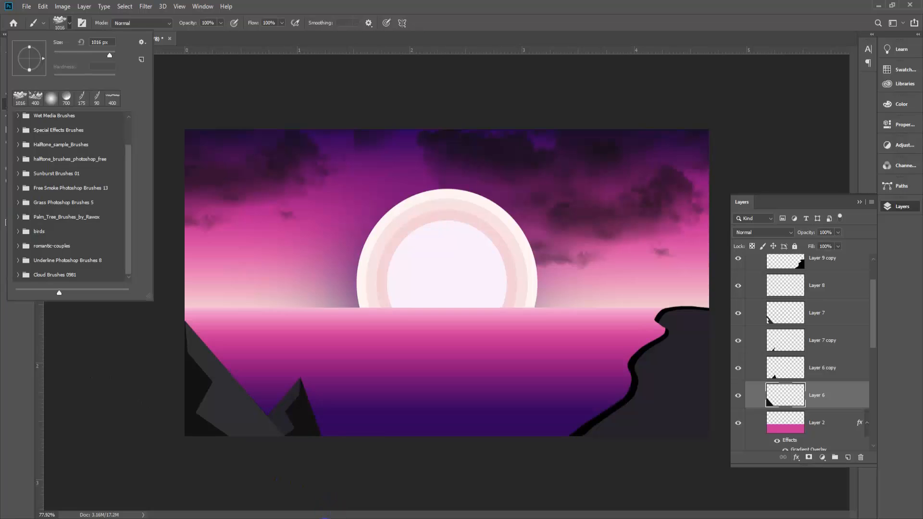
left_click(370, 484)
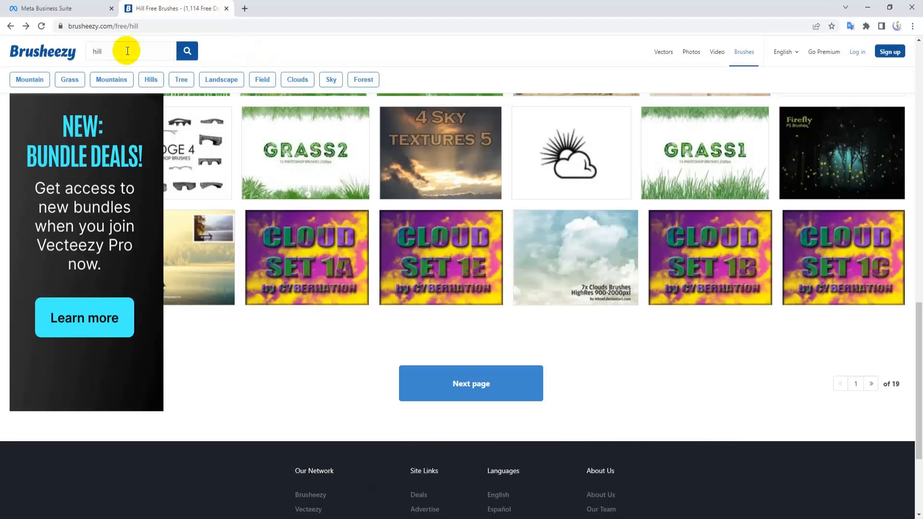
left_click(343, 516)
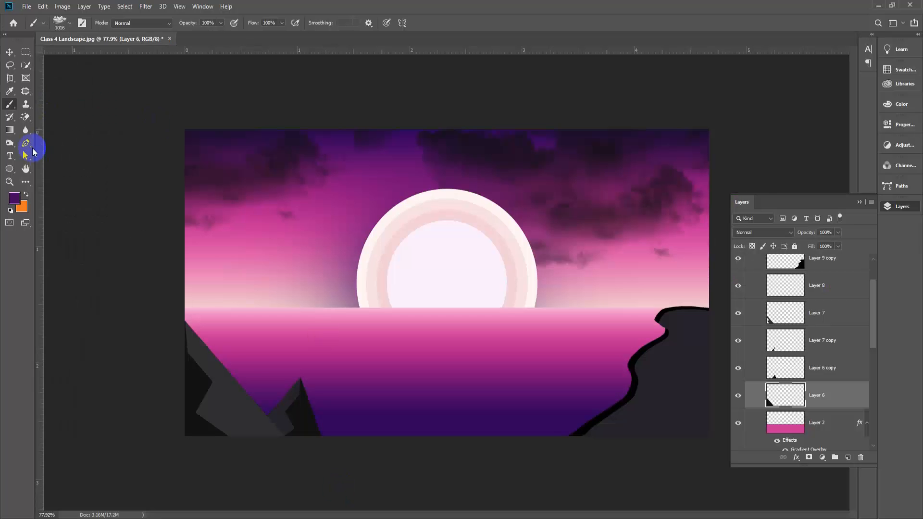
right_click(11, 105)
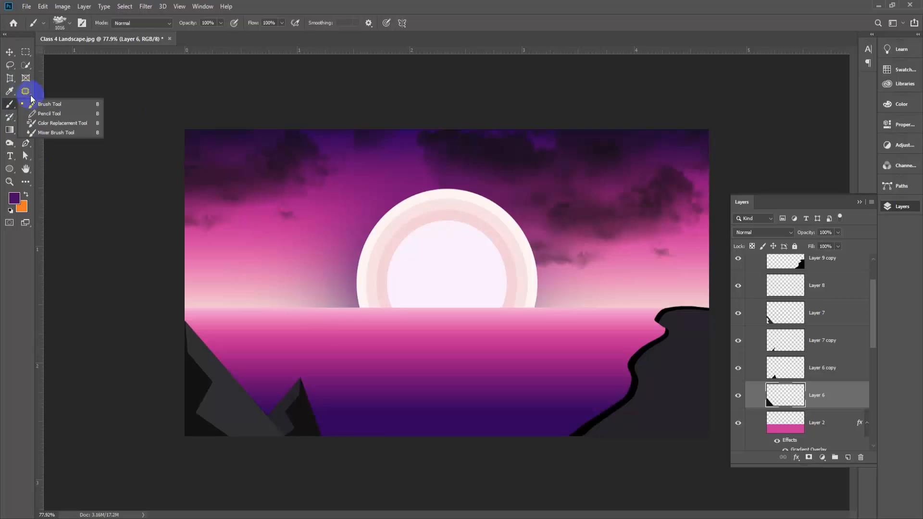
Expand the romantic-couples brush set and pick the 2492 px couple silhouette brush from it
left_click(72, 29)
left_click(72, 25)
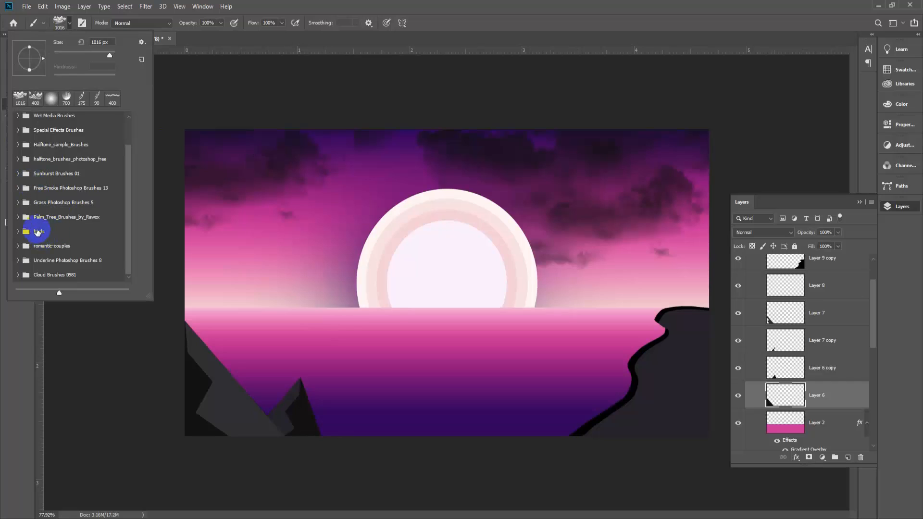
left_click(15, 247)
scroll(130, 197, "down", 3)
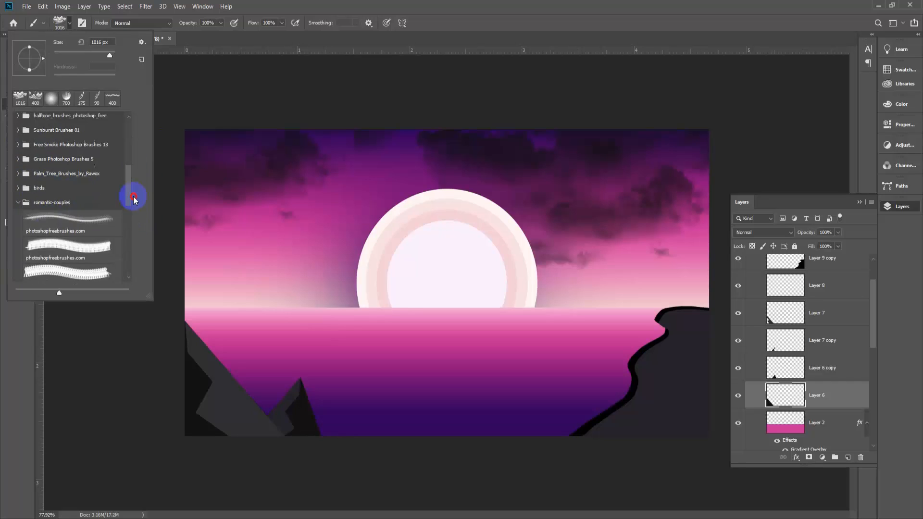
left_click(91, 224)
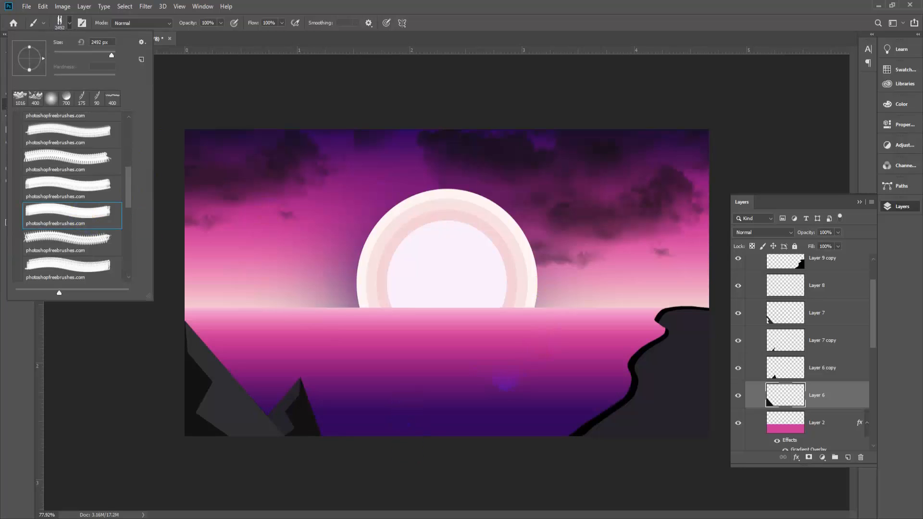
left_click(459, 20)
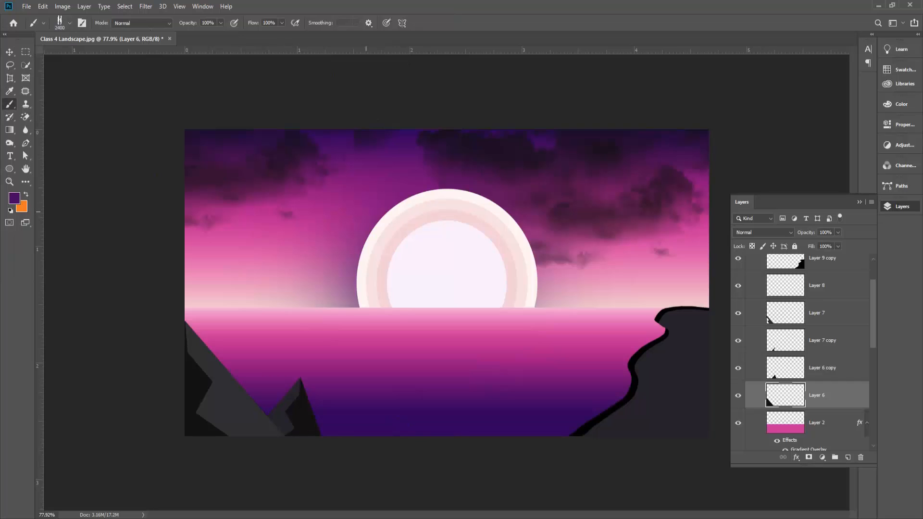
Reduce the couple brush to about 250 px so it fits the scene
key("bracketleft")
key("bracketleft")
key("bracketleft")
key("bracketleft")
key("bracketleft")
key("bracketleft")
key("bracketleft")
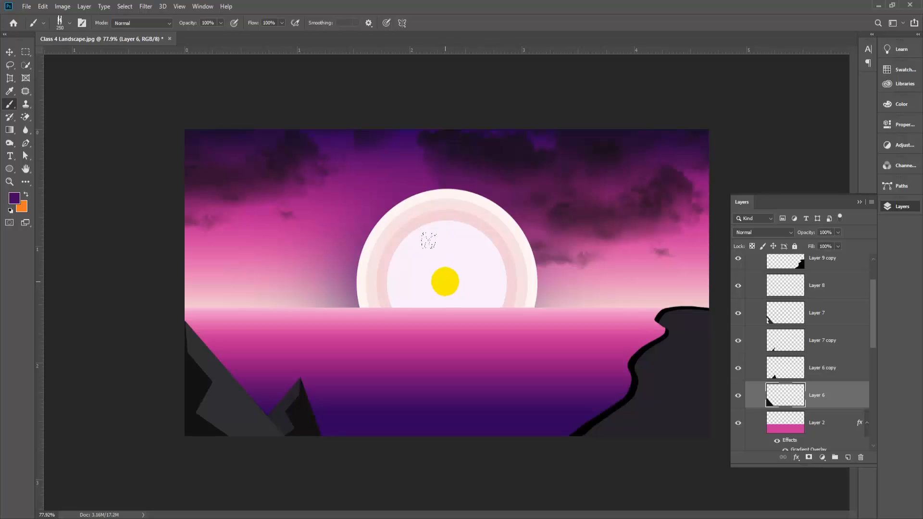
Set the foreground colour to black (000000) for the couple brush
left_click(16, 200)
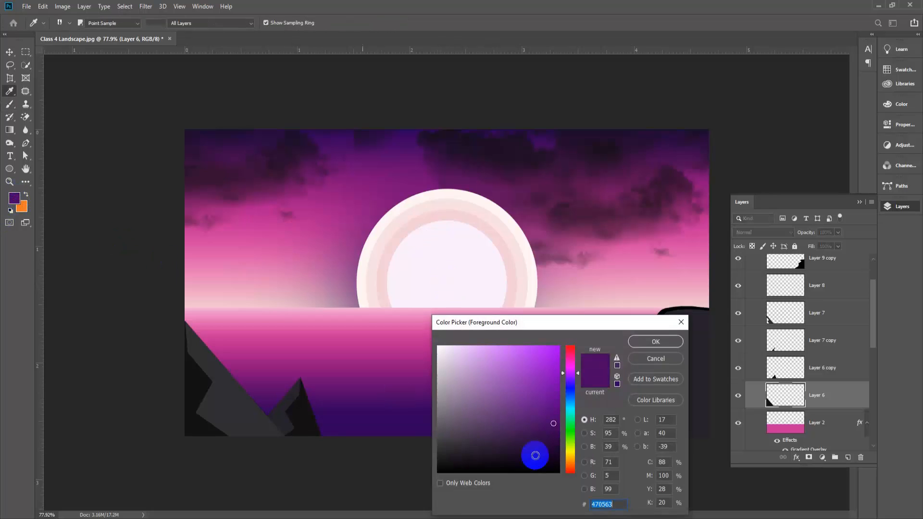
left_click_drag(536, 454, 428, 474)
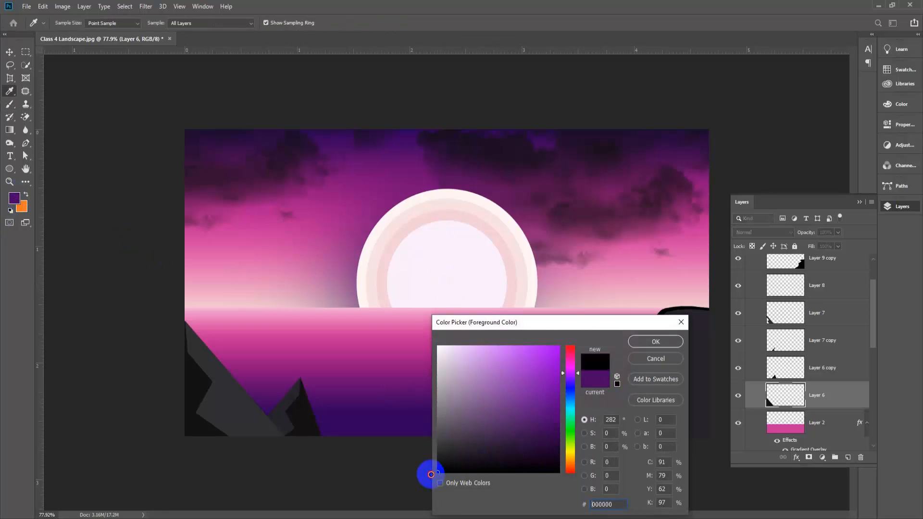
left_click(654, 342)
key("b")
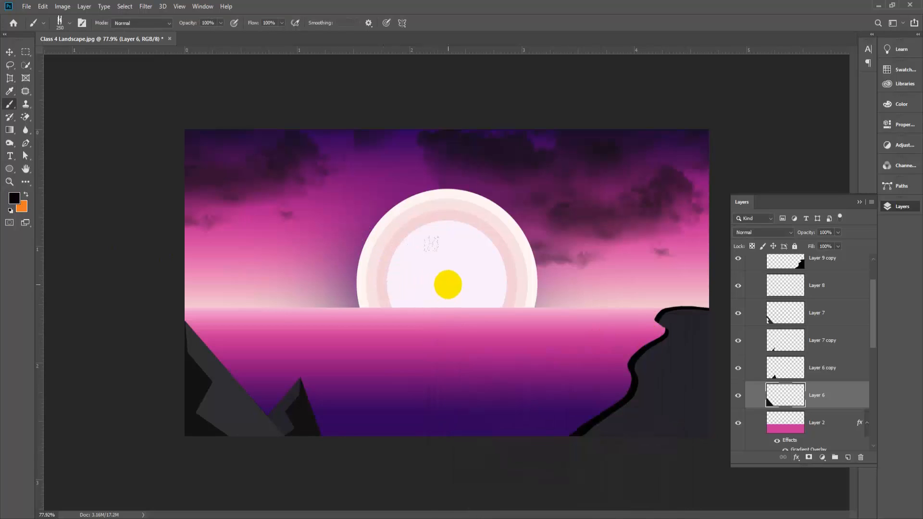
Stamp the couple silhouette in black on a new layer above Layer 9, centred in front of the sun
scroll(835, 289, "up", 2)
left_click(834, 286)
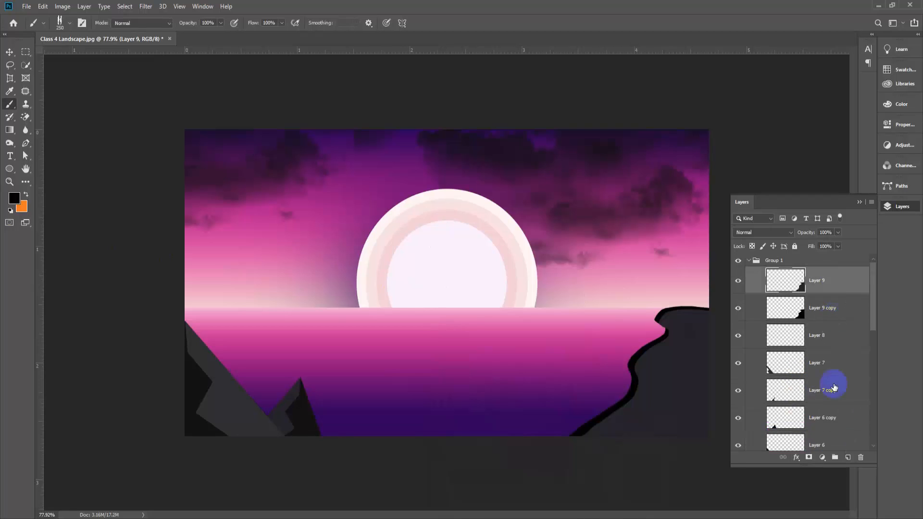
left_click(848, 457)
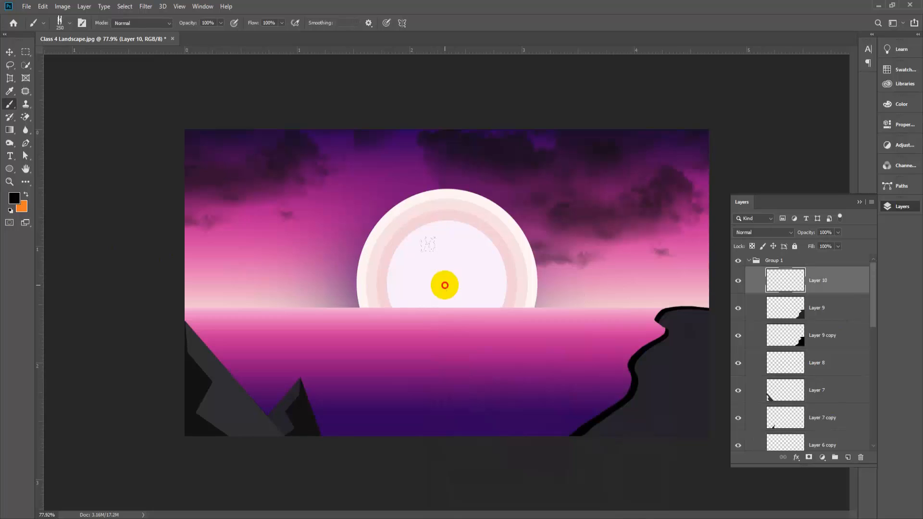
left_click(445, 285)
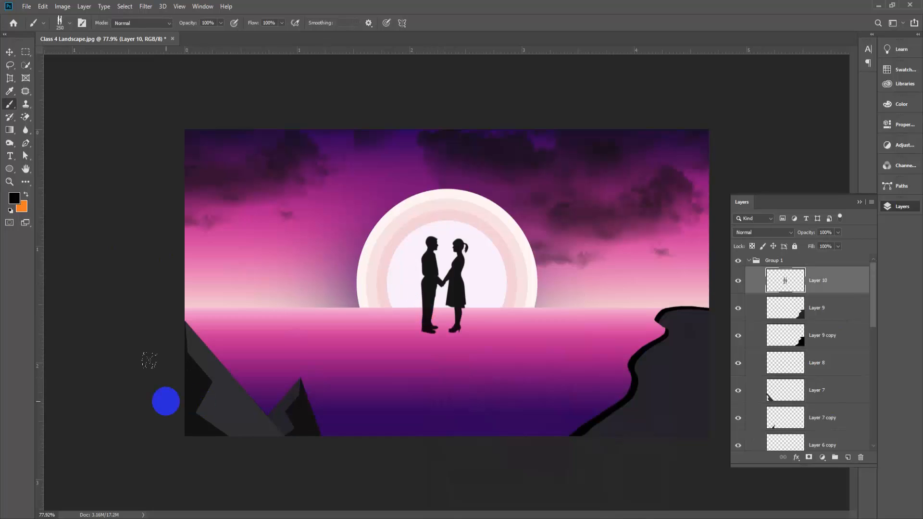
left_click(9, 51)
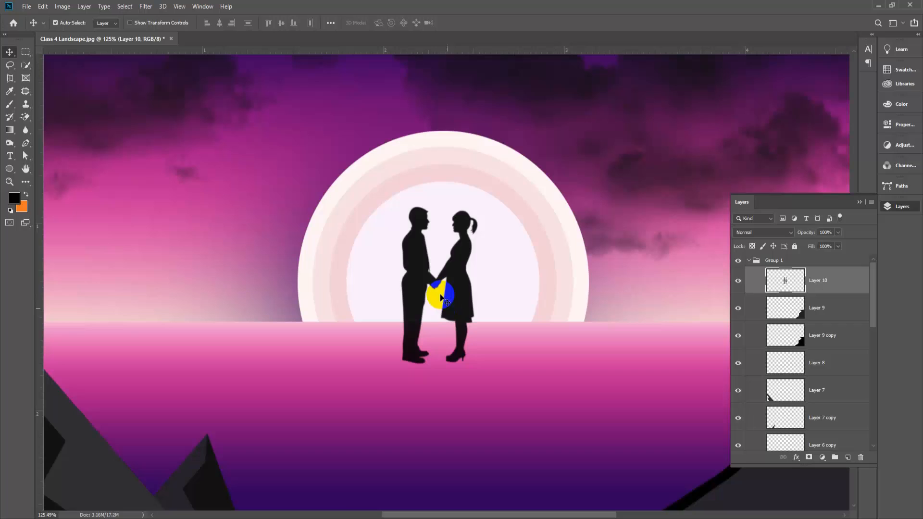
scroll(453, 288, "up", 3)
mouse_move(461, 298)
left_mouse_down()
mouse_move(470, 283)
mouse_move(466, 300)
left_mouse_up()
scroll(466, 299, "up", 1)
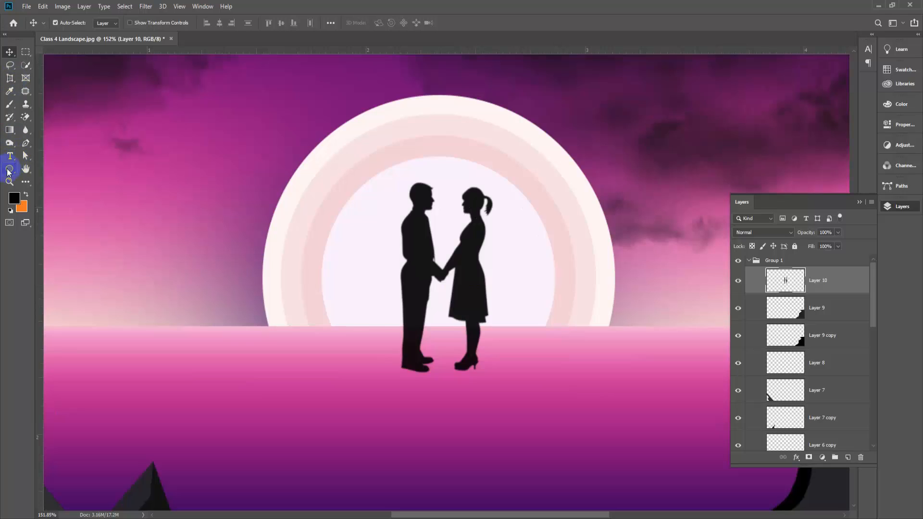
Draw a black ellipse about 287 × 51 px and place it with the couple on the water as ground under their feet
left_click(9, 169)
left_click_drag(334, 284, 546, 325)
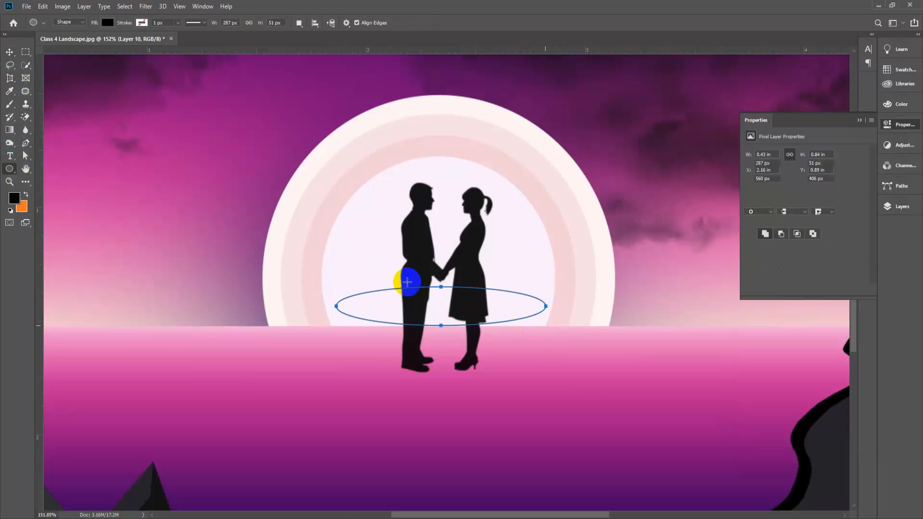
key("v")
left_click_drag(496, 287, 459, 339)
left_click(455, 388)
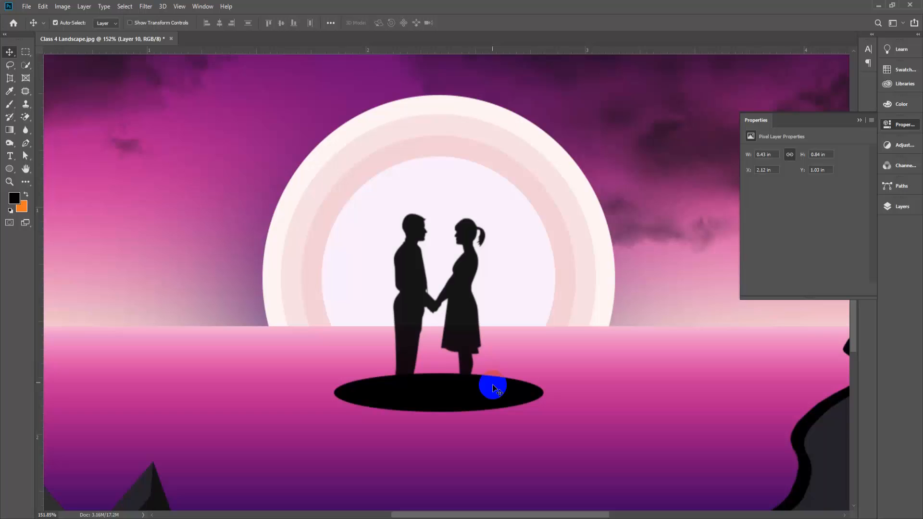
Recolour the black ellipse under the couple to a medium grey-brown
left_click(918, 211)
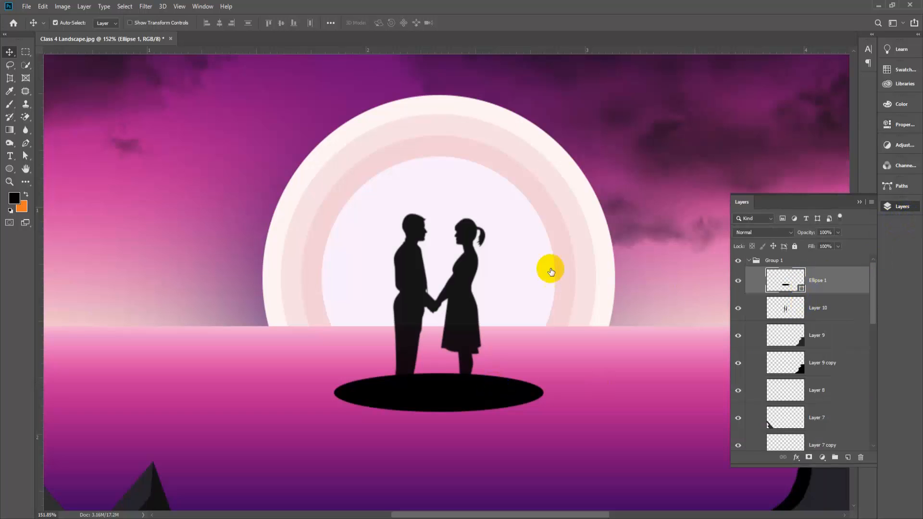
key("space")
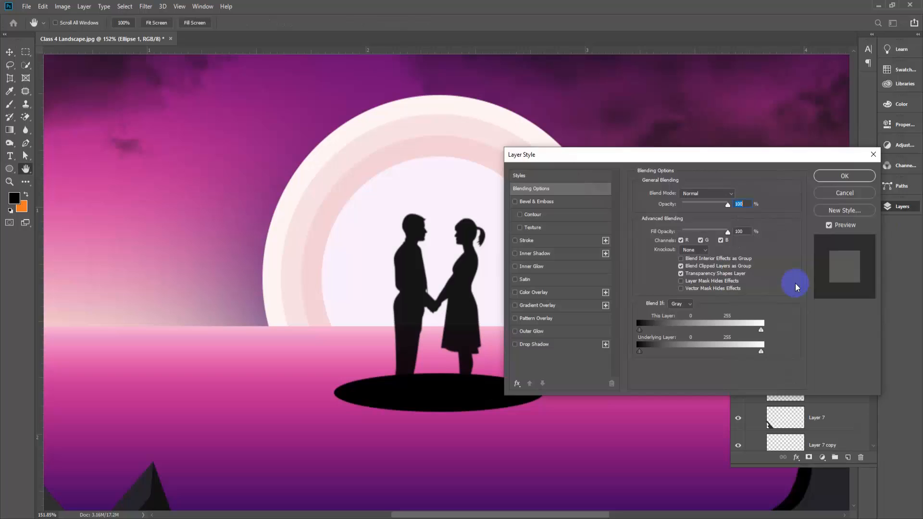
left_click(856, 198)
double_click(801, 291)
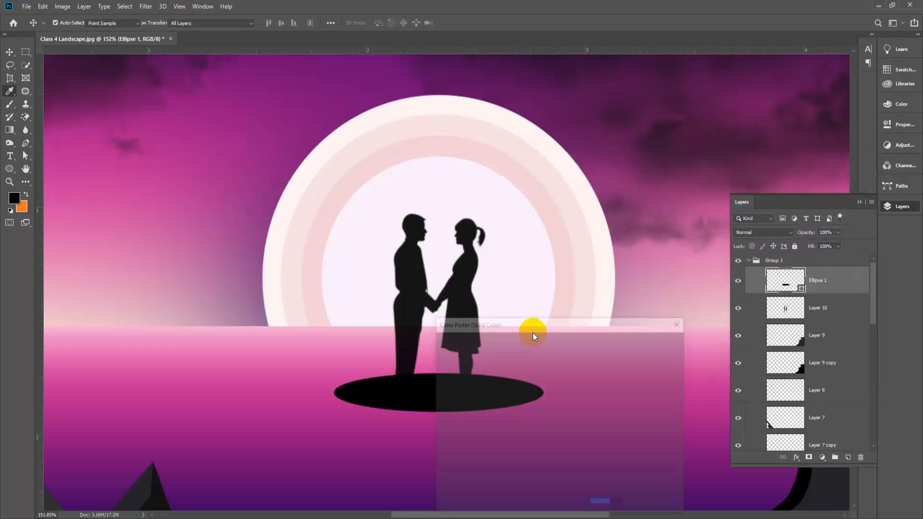
left_click(446, 447)
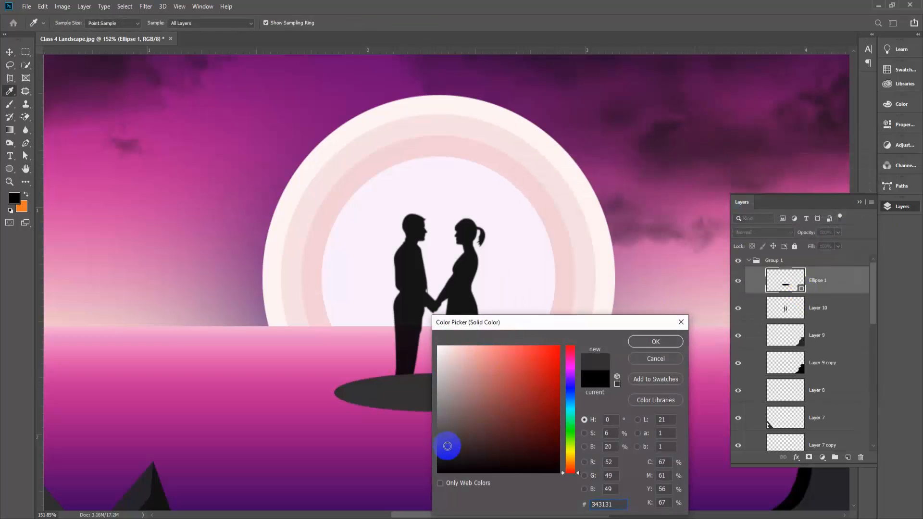
left_click(452, 416)
left_click(654, 341)
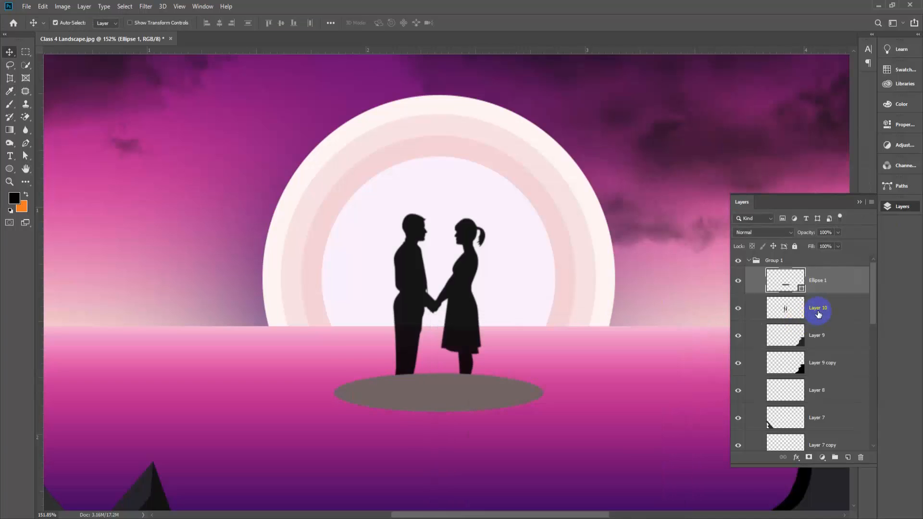
Bring the couple layer in front of the ellipse and recolour the ellipse to light grey (dbdbdb)
left_click_drag(815, 309, 872, 284)
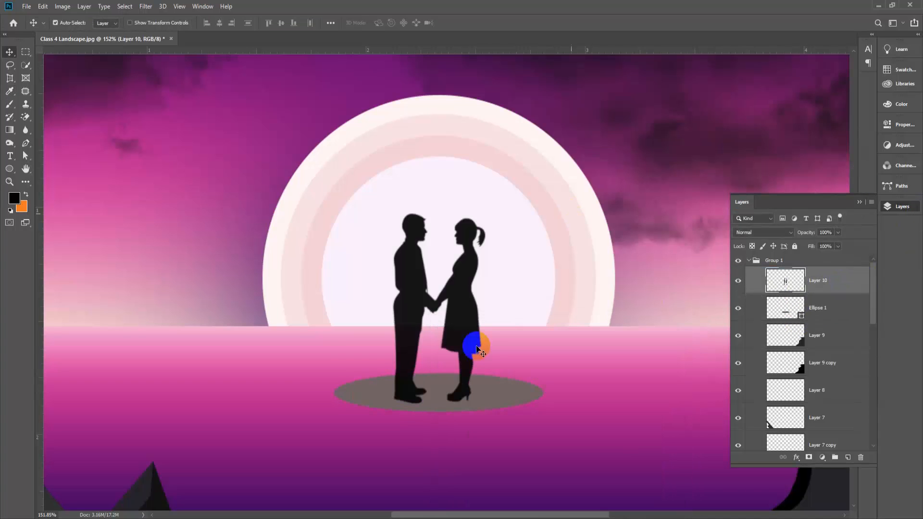
left_click_drag(457, 336, 461, 329)
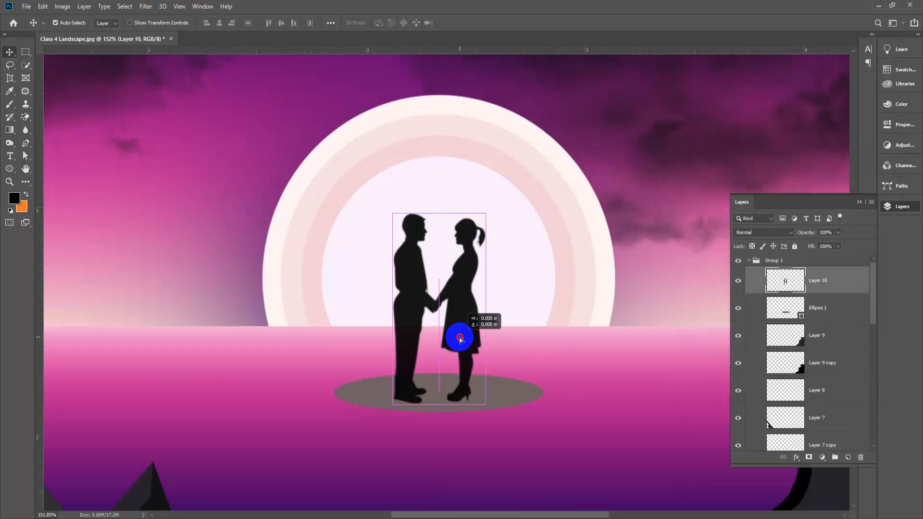
double_click(800, 318)
left_click_drag(542, 377, 438, 361)
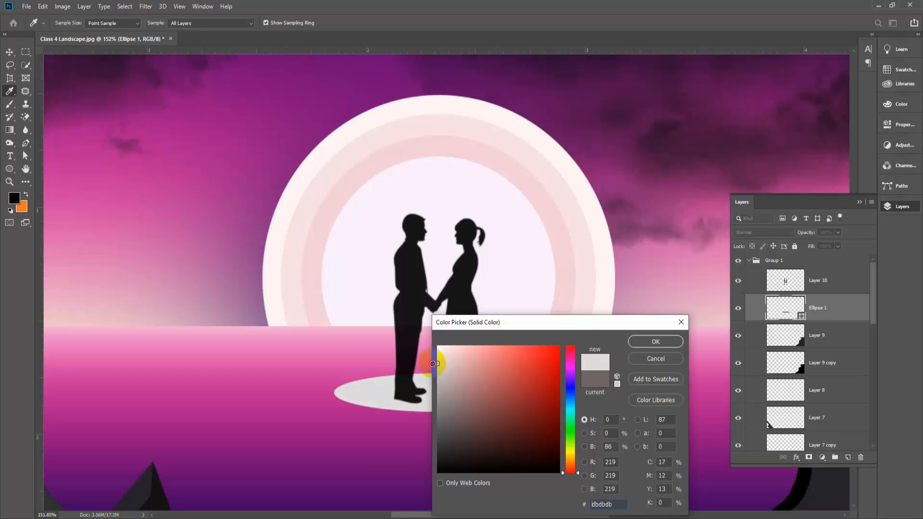
left_click(656, 341)
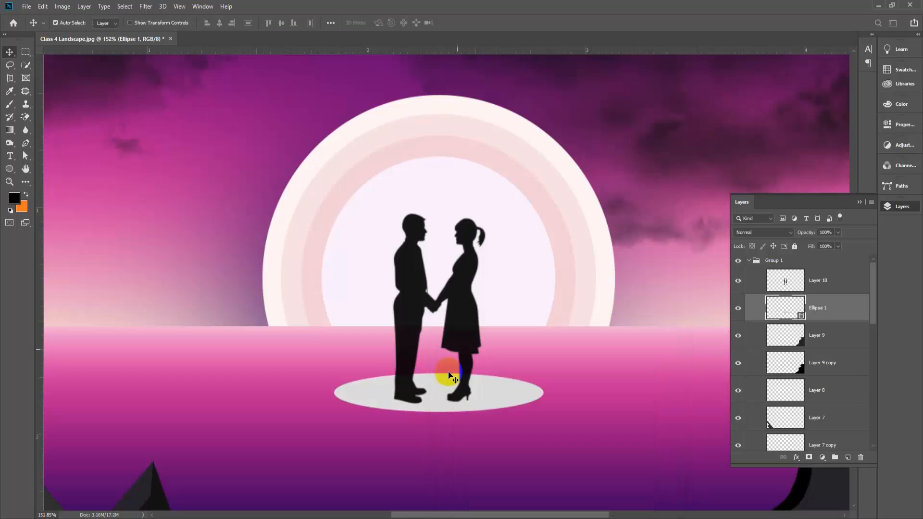
Move the couple and ellipse together to just above the horizon, centred on the sun, and scale them to 75.64%
left_click(829, 285, "ctrl")
left_click_drag(450, 337, 457, 250)
key("ctrl+t")
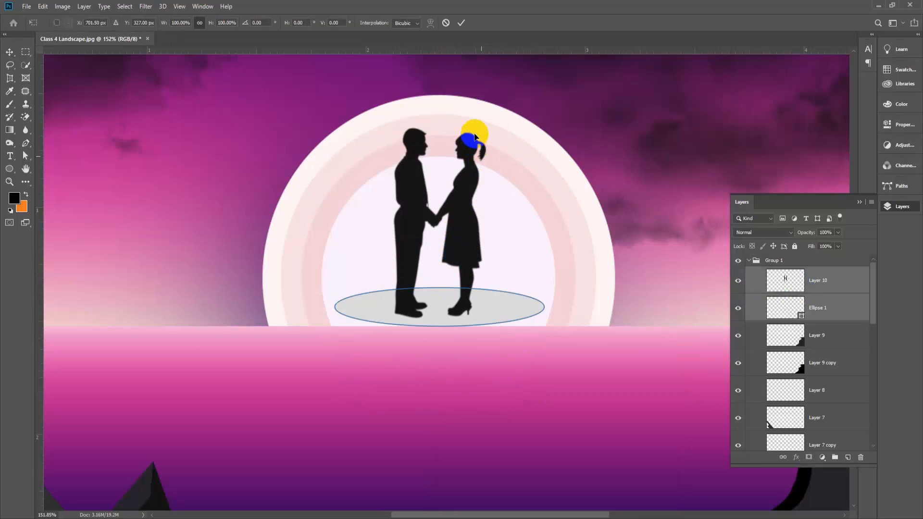
left_click_drag(534, 137, 519, 149)
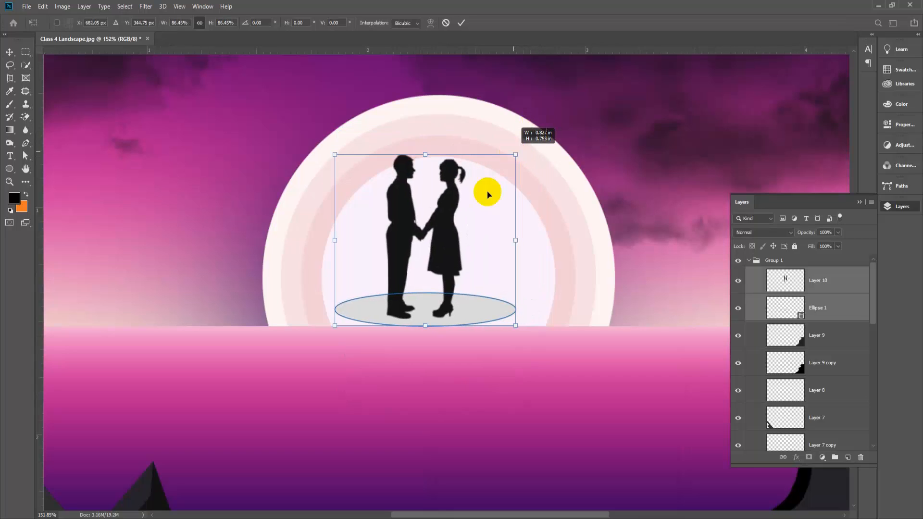
left_click_drag(461, 226, 463, 236)
left_click_drag(438, 156, 439, 214)
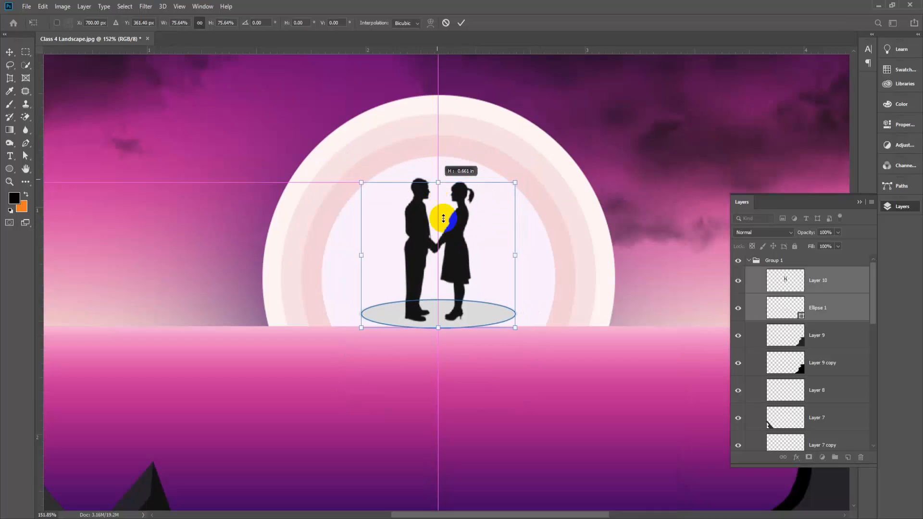
double_click(457, 262)
left_click_drag(457, 263, 457, 260)
Try lowering the light grey ellipse onto the horizon below the couple's feet, and delete it
scroll(445, 380, "up", 2)
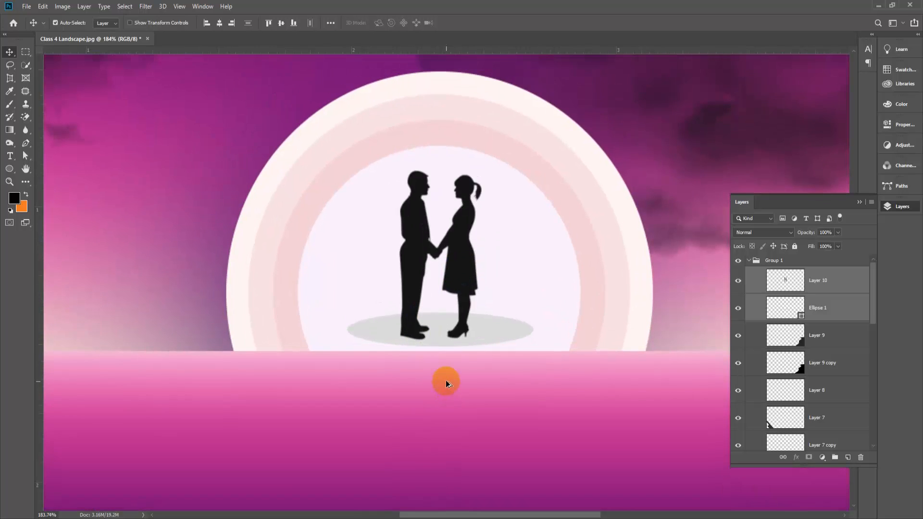
scroll(481, 365, "down", 2)
scroll(354, 400, "up", 1)
scroll(384, 385, "down", 1)
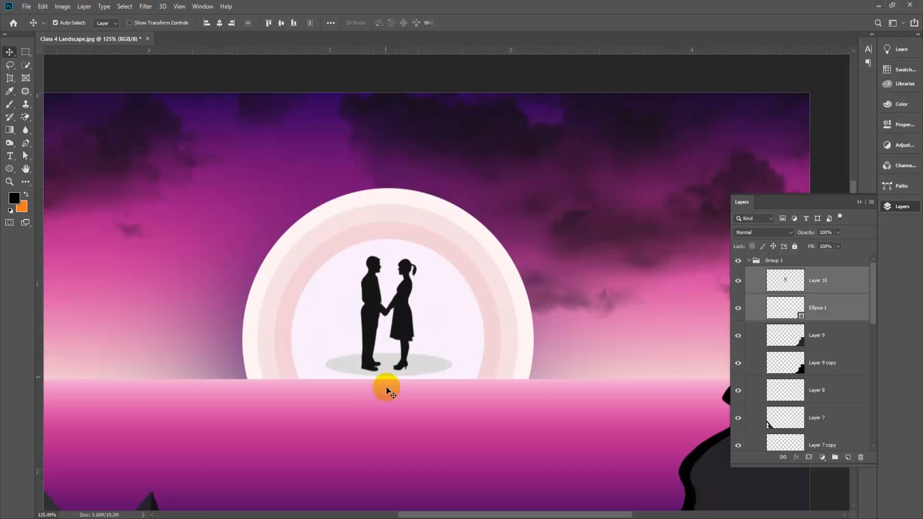
scroll(387, 391, "down", 2)
scroll(319, 371, "up", 2)
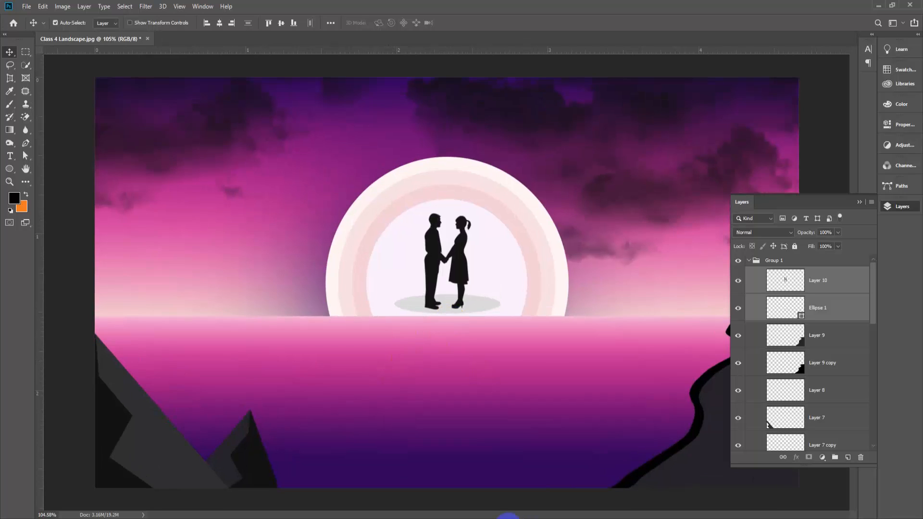
scroll(463, 319, "up", 2)
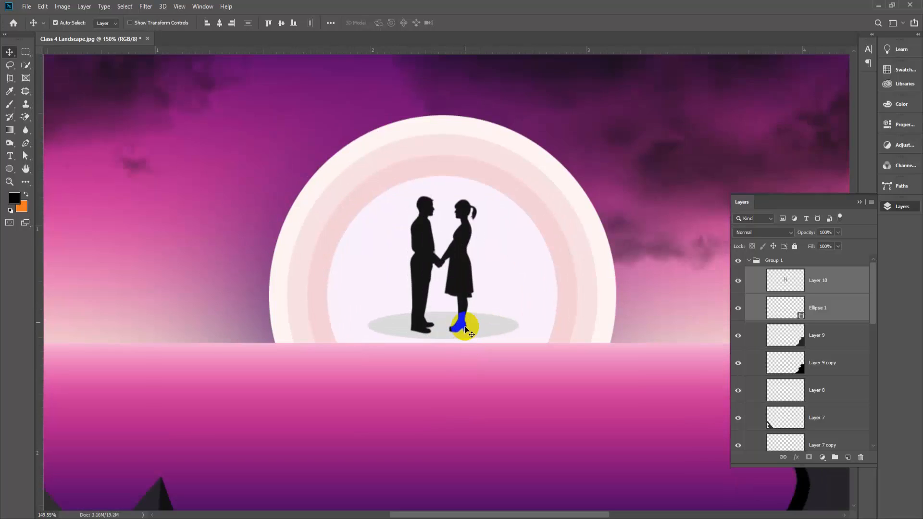
left_click(489, 350)
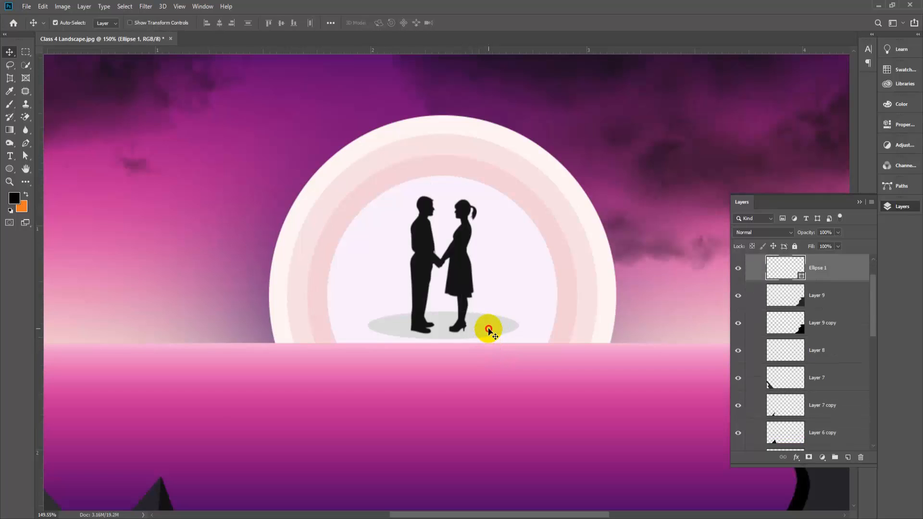
left_click_drag(488, 330, 464, 370)
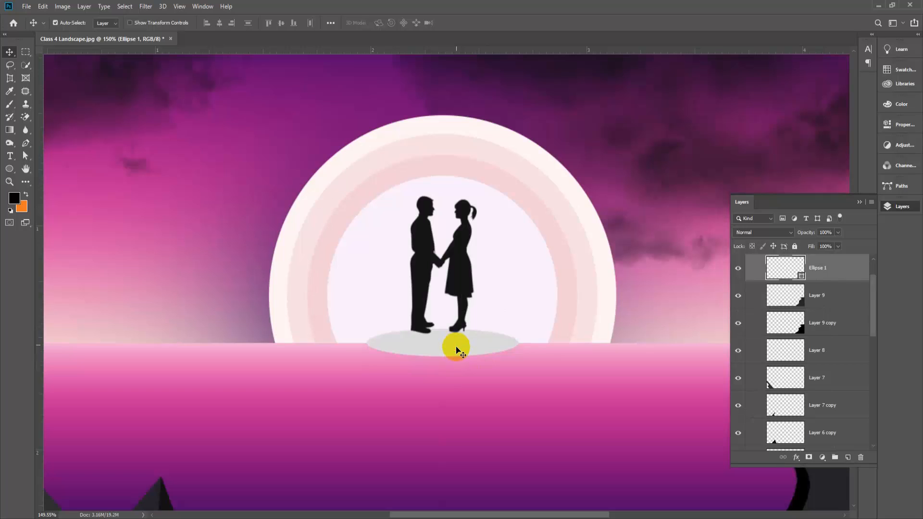
key("Delete")
Add a new layer above Layer 9 and choose a soft round brush of 250 px for it
scroll(337, 338, "up", 2)
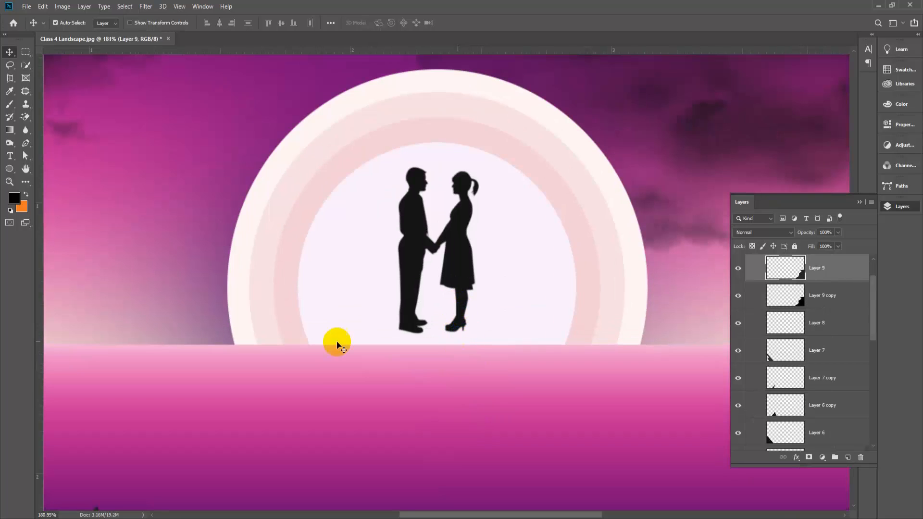
left_click(848, 457)
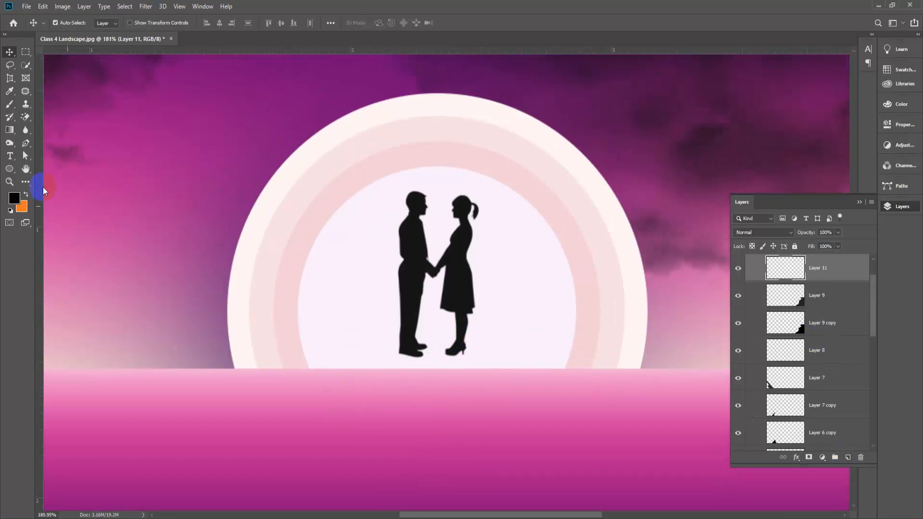
left_click(10, 105)
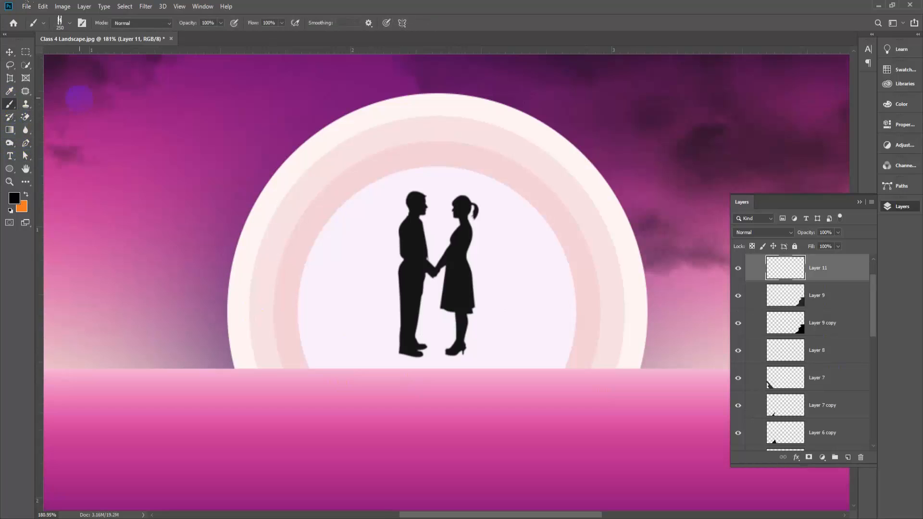
left_click(68, 23)
left_click(65, 103)
left_click(591, 3)
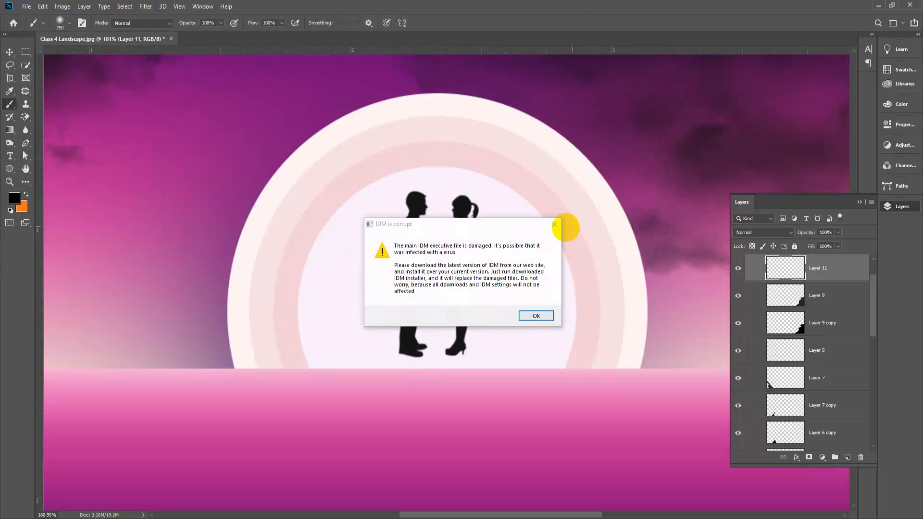
left_click(552, 224)
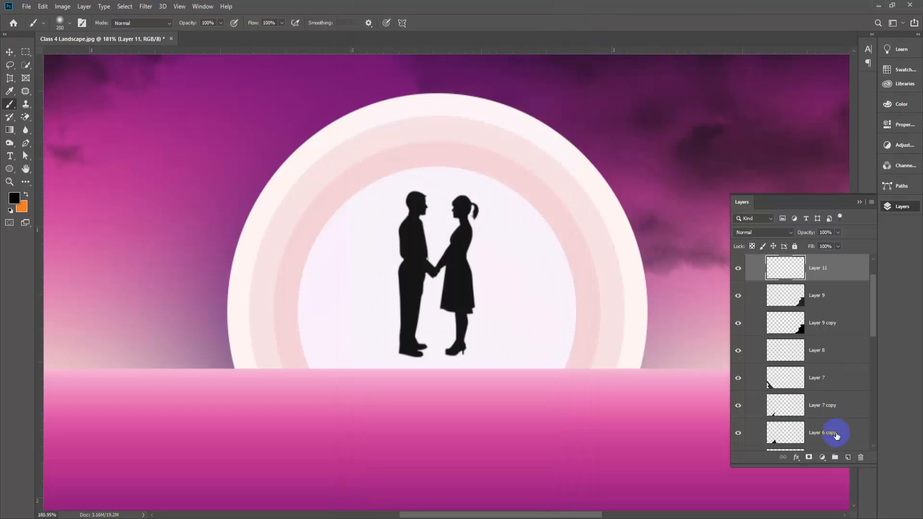
Stamp a soft black dab at the couple's feet on Layer 11 and flatten it into a thin shadow, 38.46% wide and 1.99% high
scroll(824, 330, "up", 2)
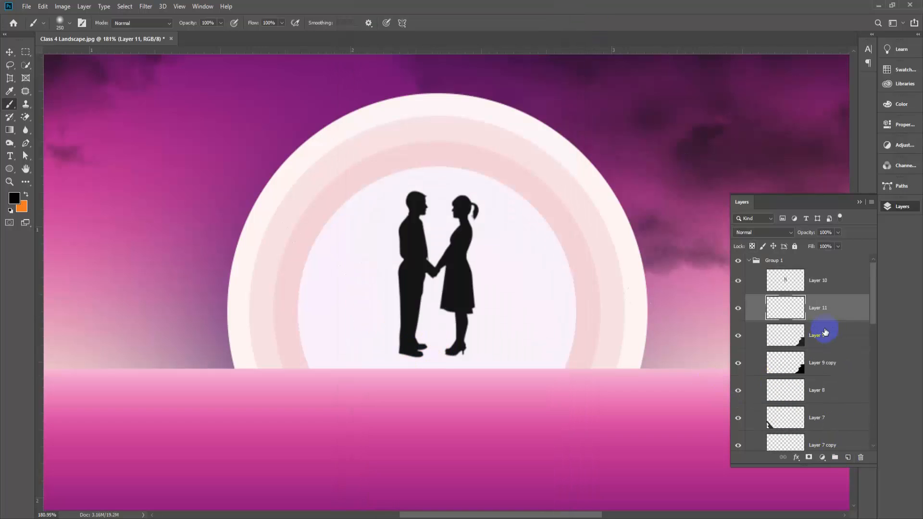
left_click(428, 348)
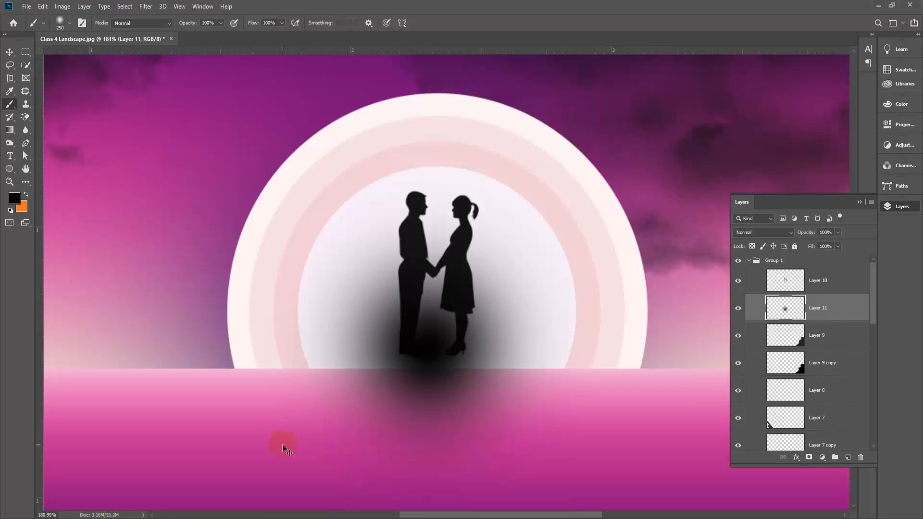
key("ctrl+t")
left_click_drag(428, 165, 431, 377)
left_click_drag(432, 427, 438, 325)
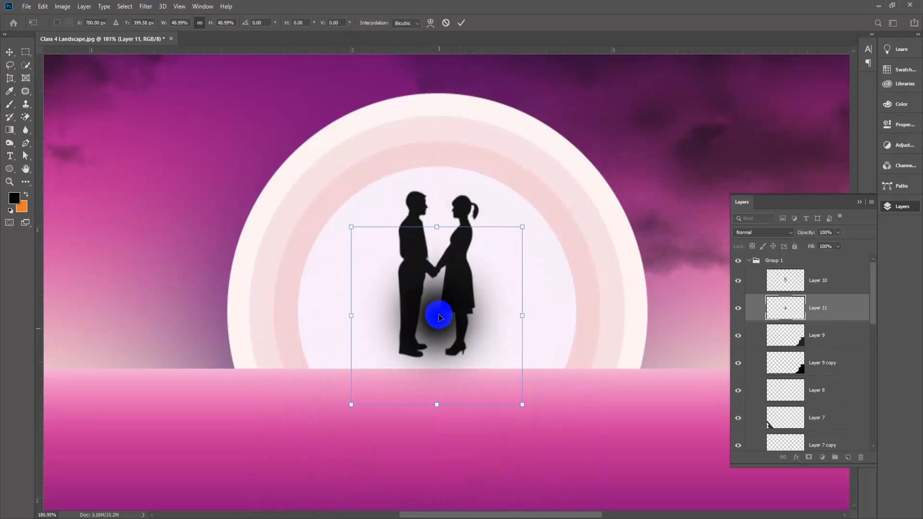
left_click_drag(437, 226, 437, 265)
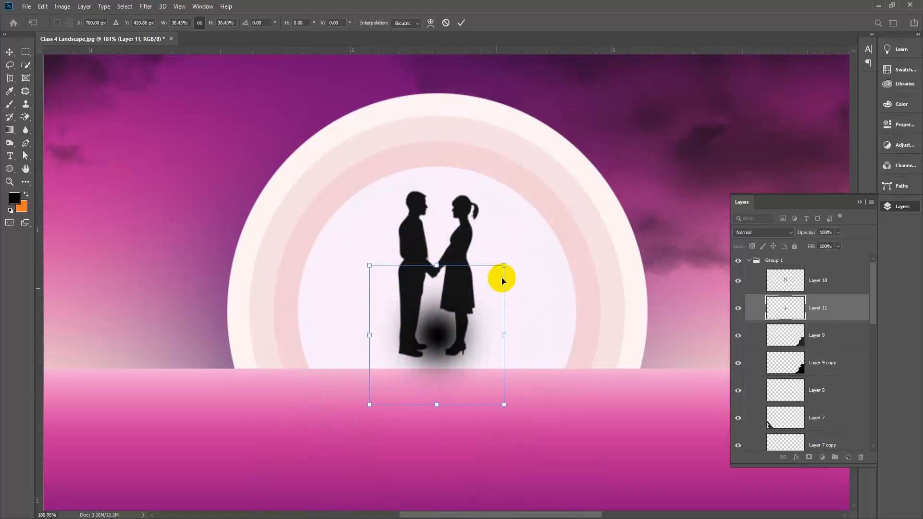
left_click_drag(439, 404, 436, 359)
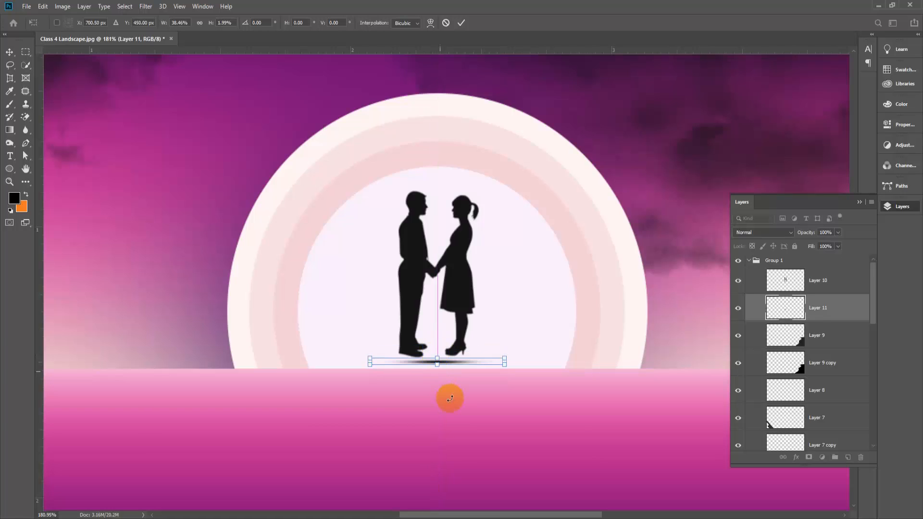
key("Return")
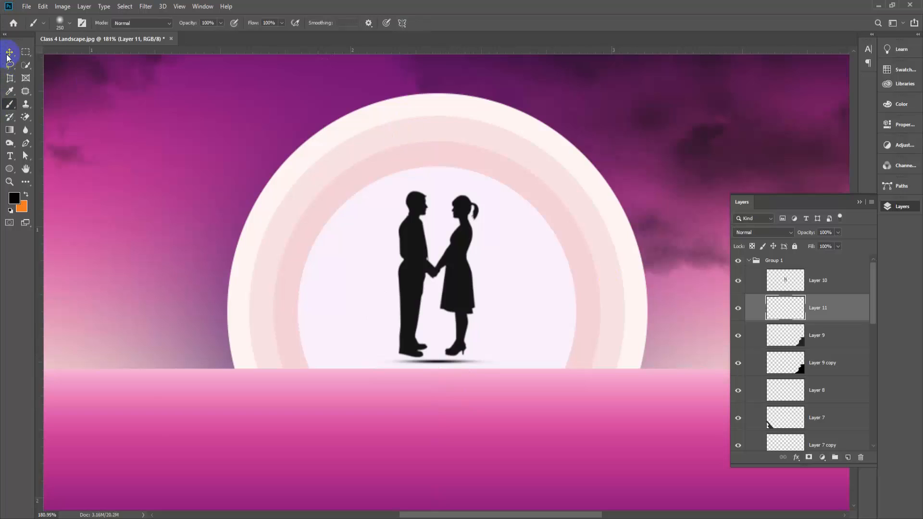
Move the flattened shadow up against the couple's feet and scale it to 154.90%, extending past both figures
scroll(395, 325, "up", 2)
left_click_drag(465, 380, 464, 374)
scroll(424, 413, "down", 2)
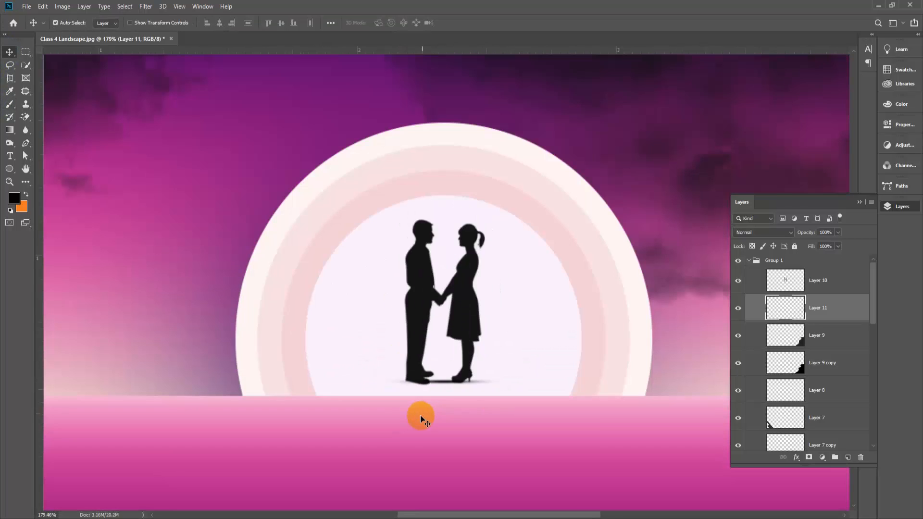
scroll(460, 393, "up", 2)
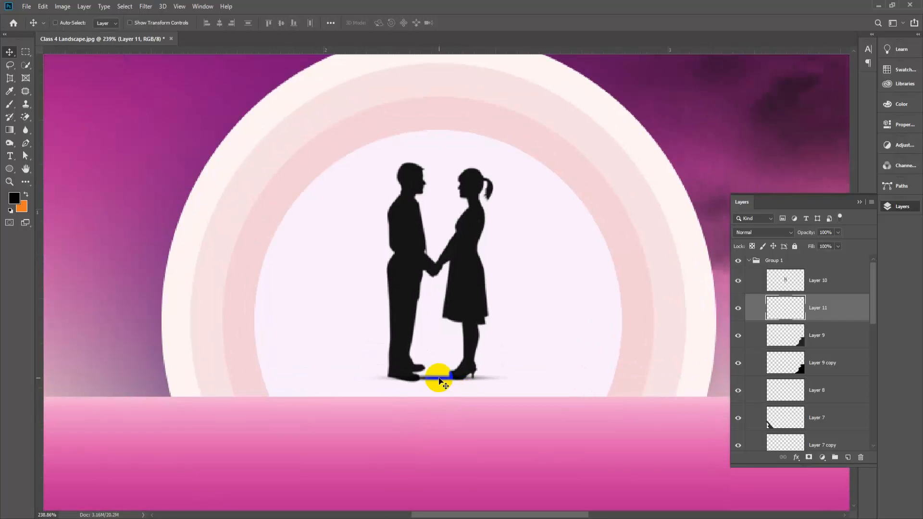
key("ctrl+t")
left_click_drag(494, 377, 564, 377)
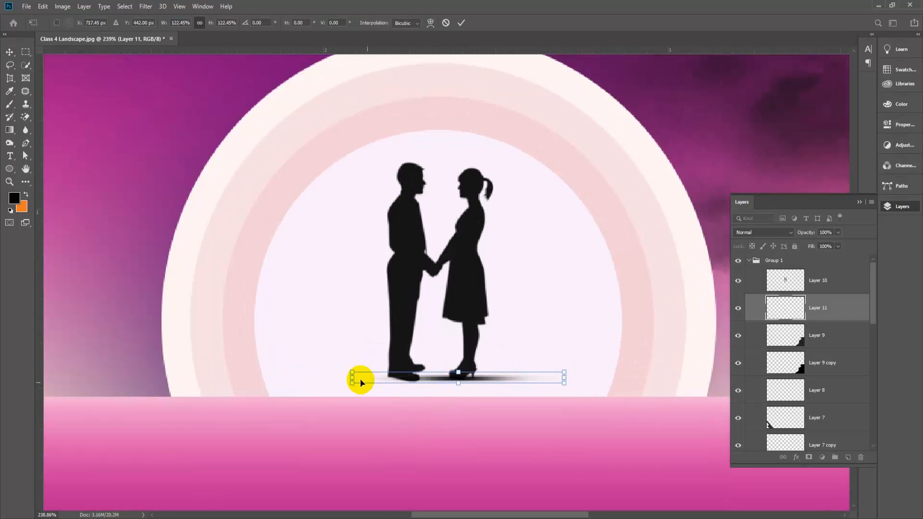
left_click_drag(349, 376, 295, 377)
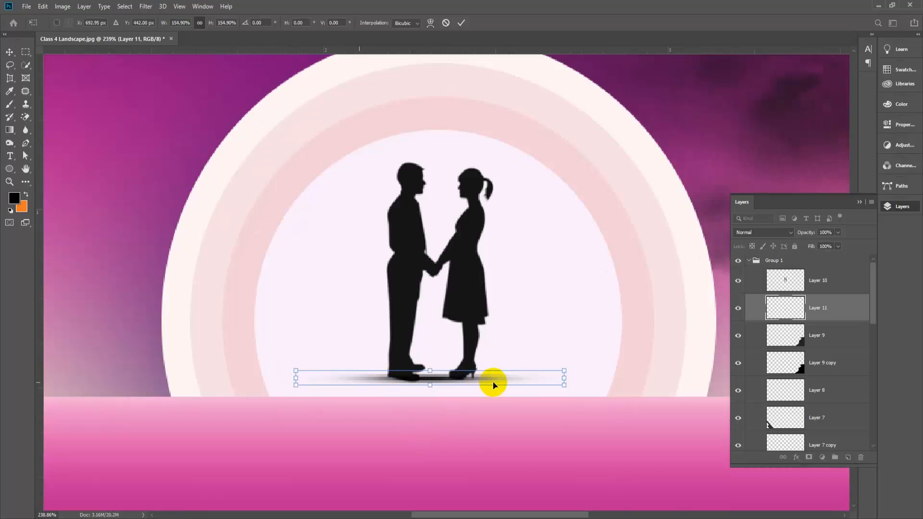
left_click_drag(497, 380, 498, 382)
key("Return")
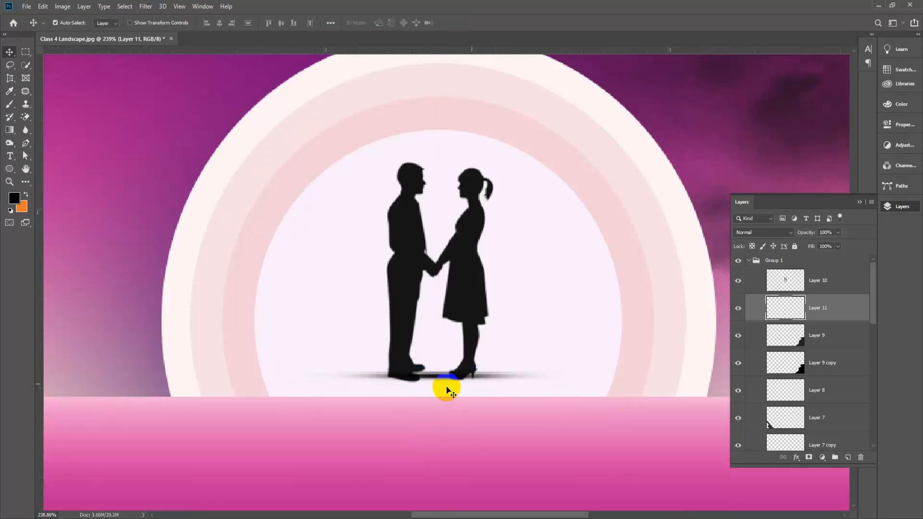
Add a drop shadow to the couple layer with a size of 18 px, cast to the woman's side at 176° and 47 px distance
scroll(443, 388, "down", 4)
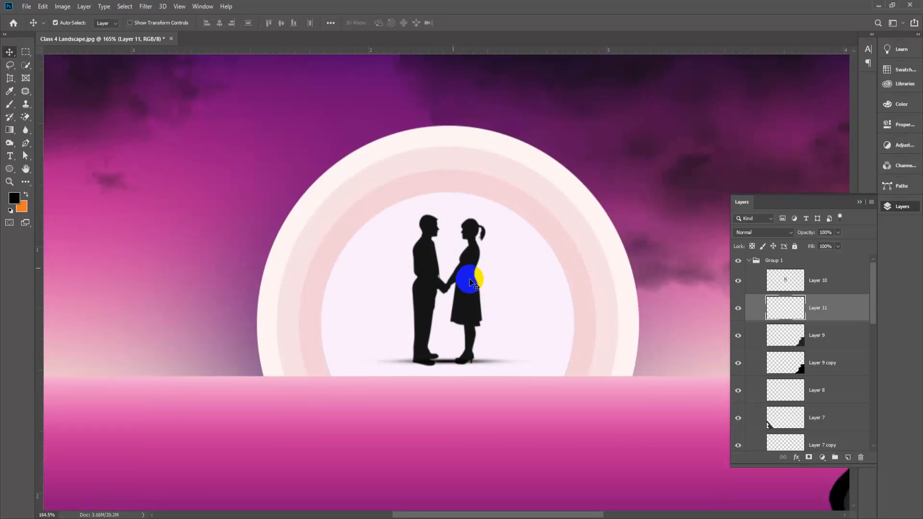
scroll(474, 269, "up", 3)
left_click(797, 288)
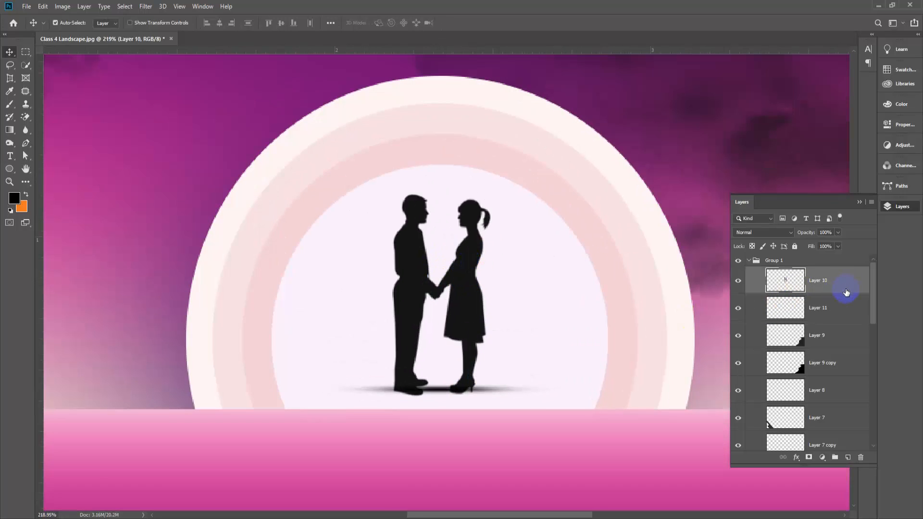
double_click(826, 270)
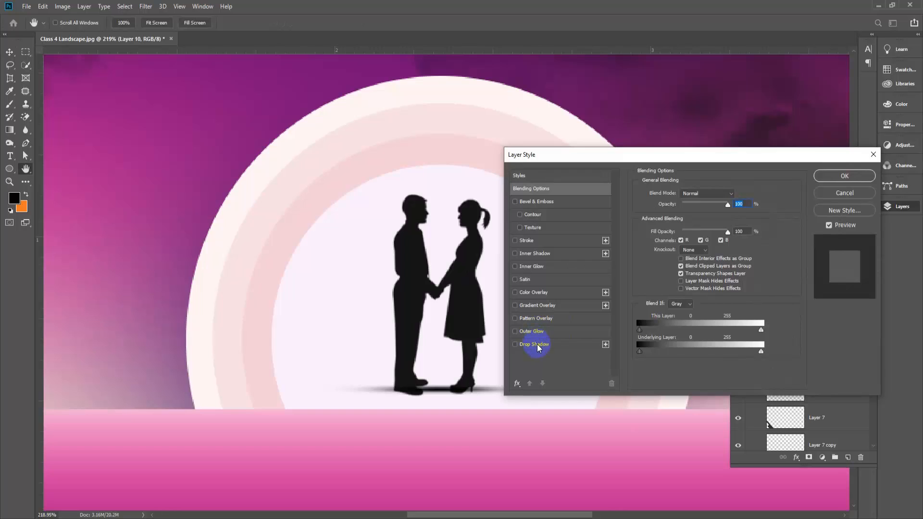
left_click(538, 347)
left_click_drag(775, 155, 882, 154)
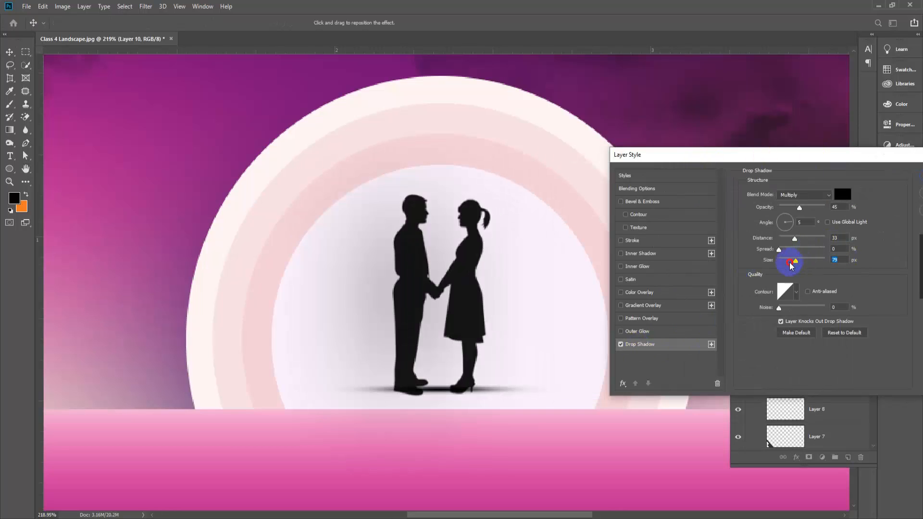
left_click_drag(791, 265, 783, 264)
left_click(407, 272)
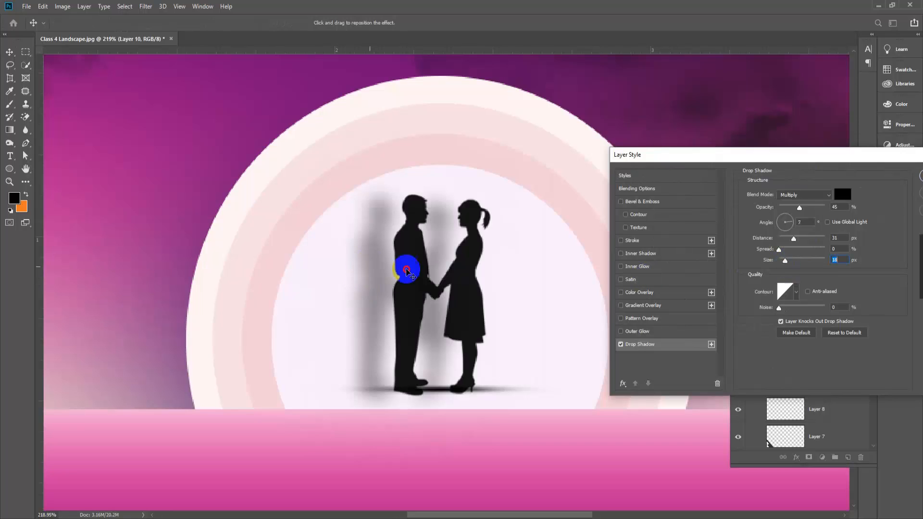
left_click_drag(406, 272, 456, 270)
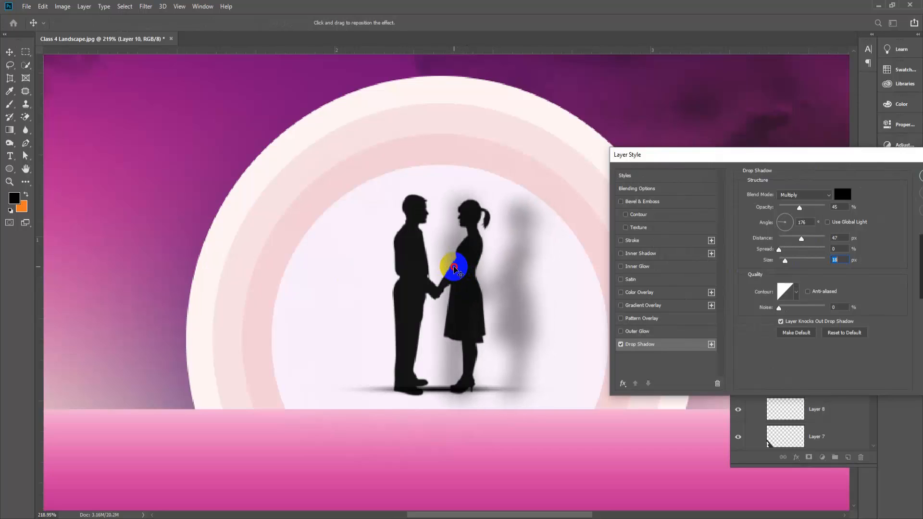
Set the couple's drop shadow to 10% opacity, 32 px distance and 7 px size, and apply the layer style
left_click(834, 237)
left_click_drag(797, 210, 790, 210)
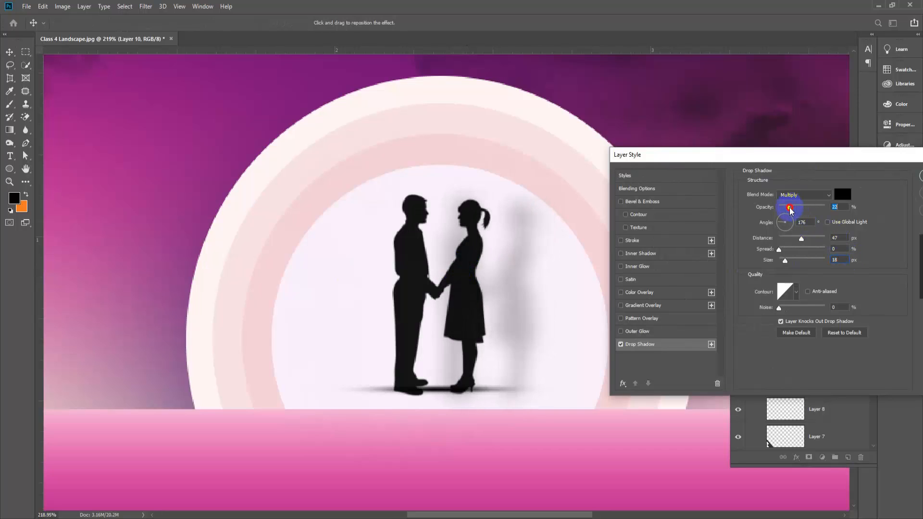
left_click_drag(785, 262, 785, 211)
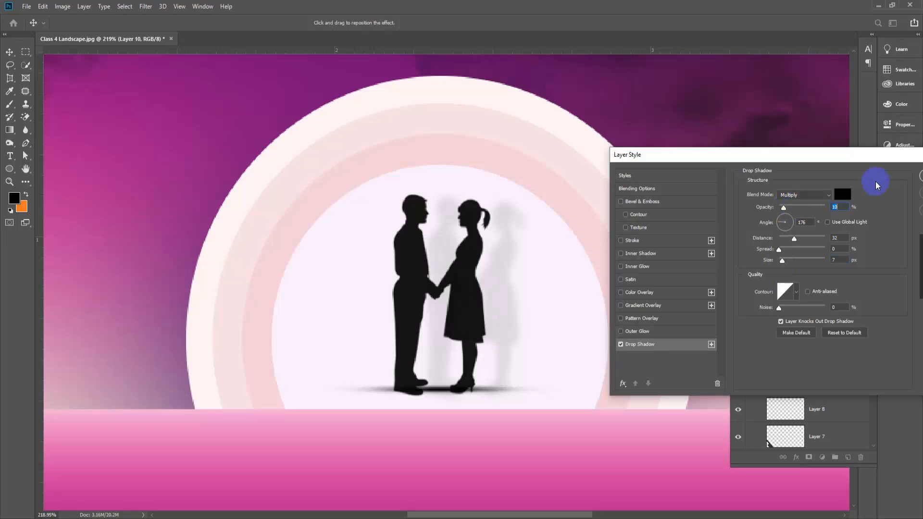
left_click(919, 176)
Choose the Palm 2 brush from the Palm_Tree_Brushes_by_Rawox set
scroll(531, 412, "down", 5)
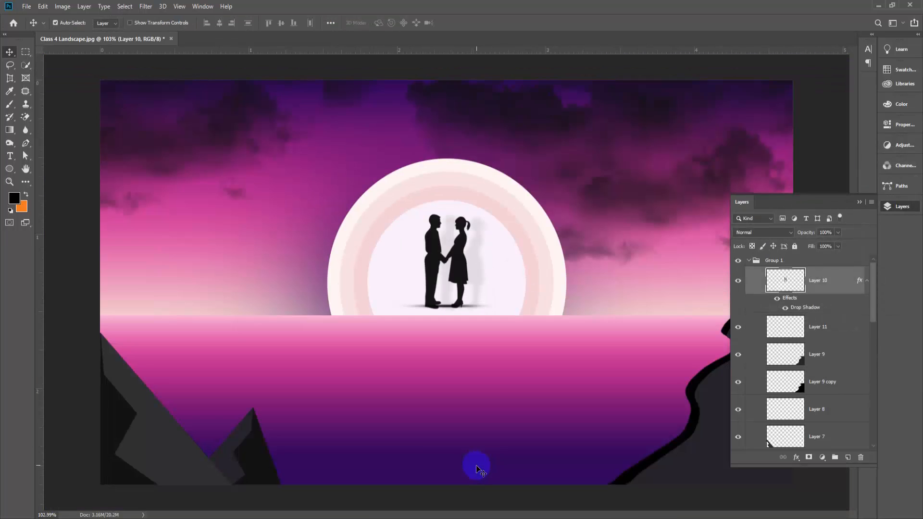
scroll(391, 445, "down", 2)
scroll(323, 377, "up", 1)
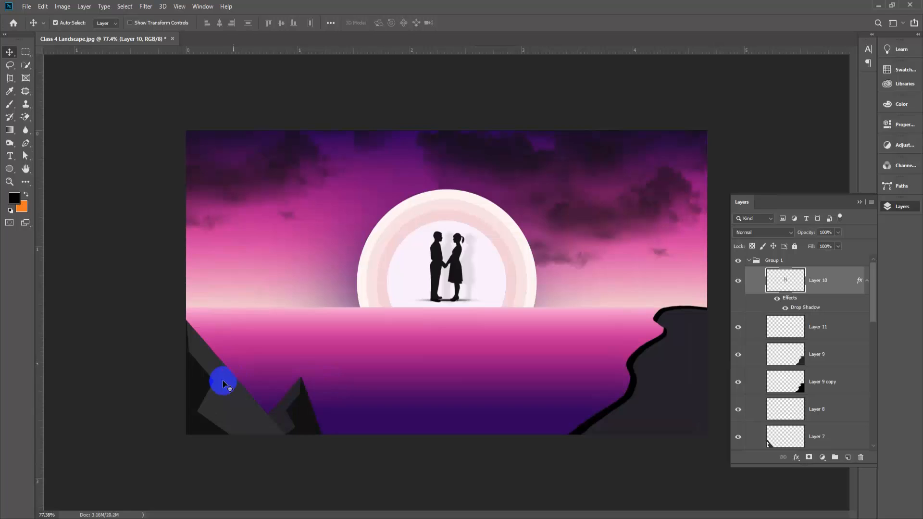
scroll(420, 431, "up", 1)
left_click(9, 104)
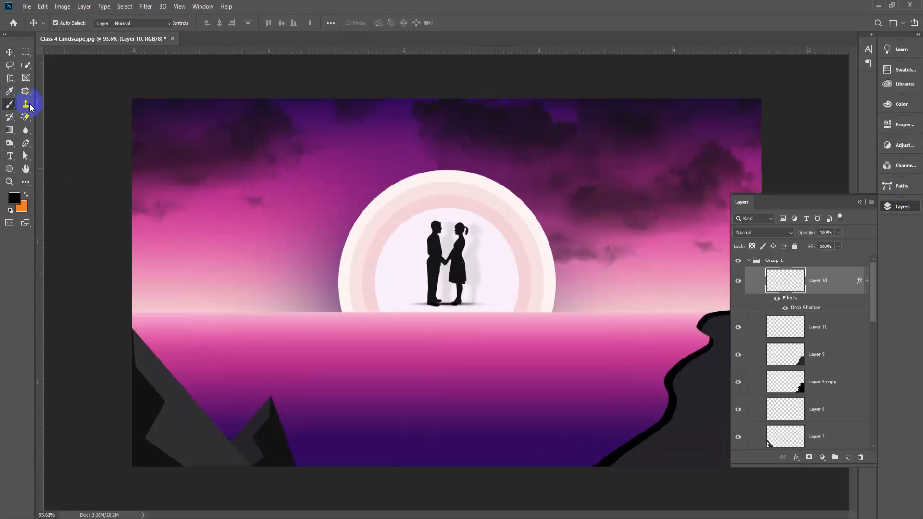
left_click(70, 28)
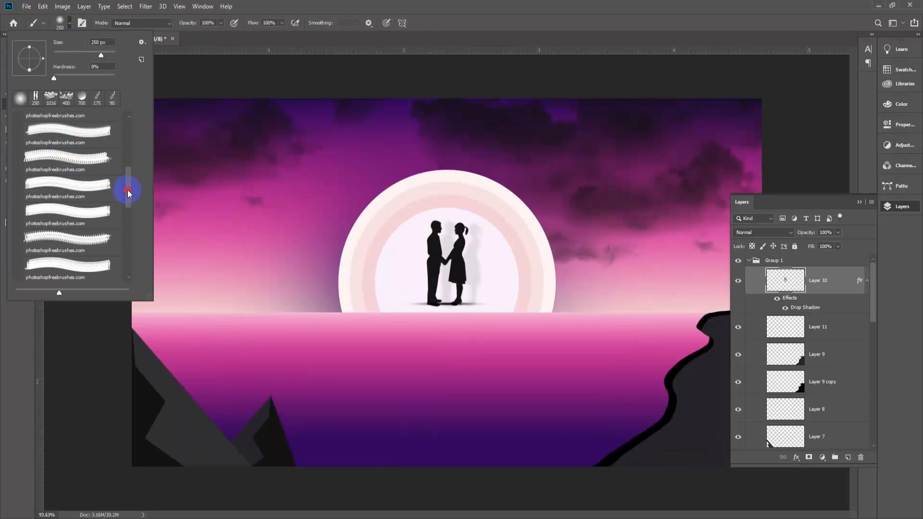
left_click_drag(128, 192, 3, 174)
left_click(16, 156)
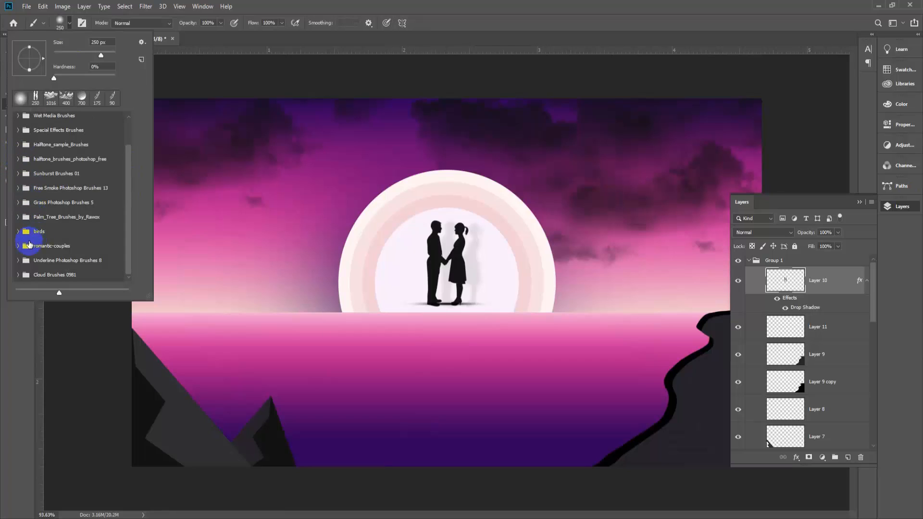
left_click(19, 219)
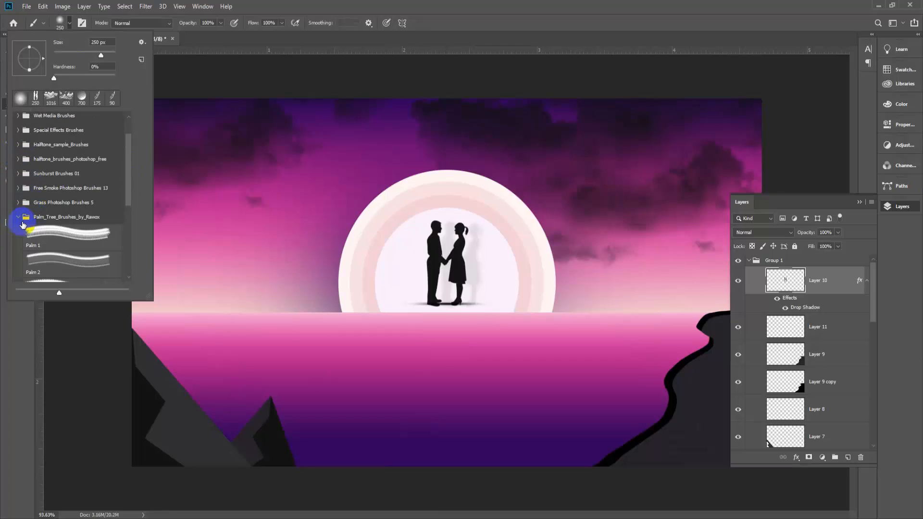
left_click(62, 255)
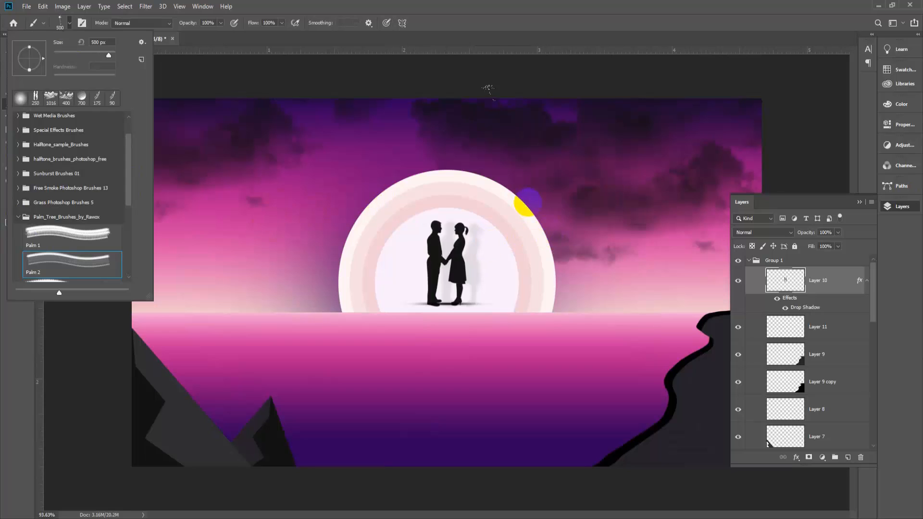
Stamp a black 400 px palm tree on a new layer left of the sun and align its base with the horizon
left_click(848, 457)
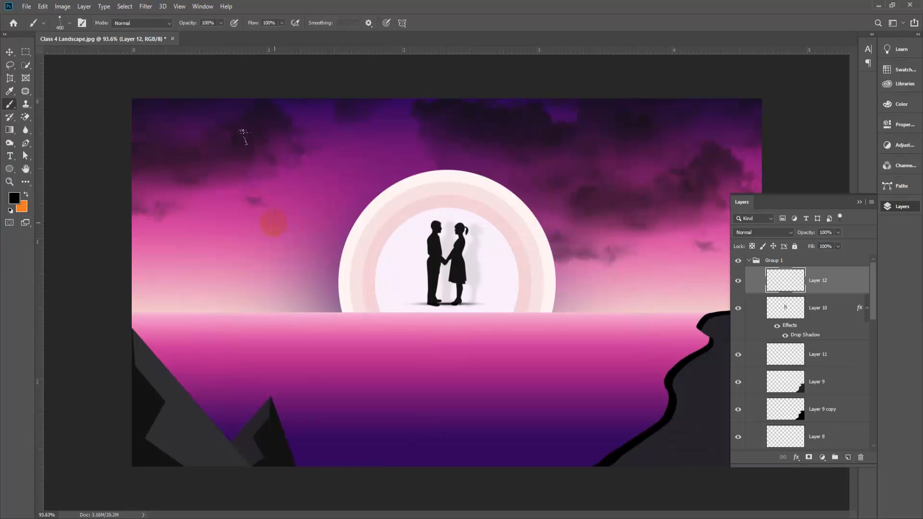
left_click(296, 222)
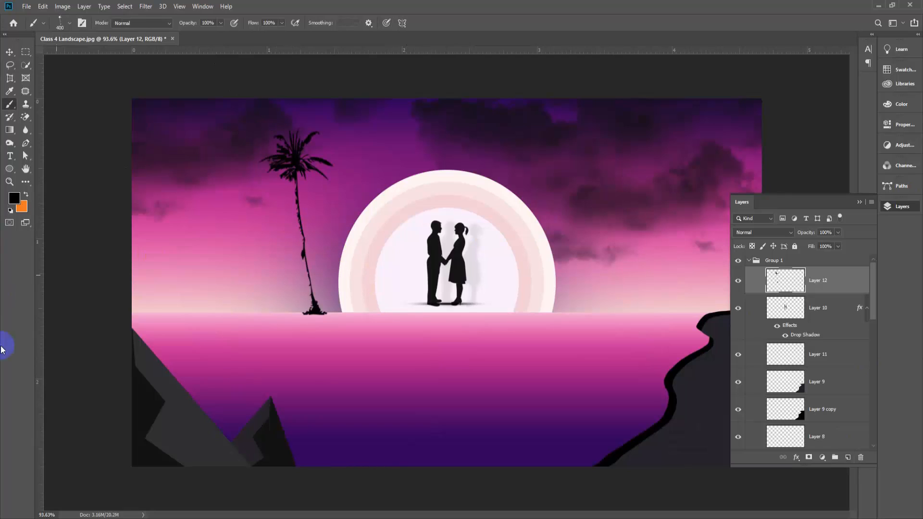
scroll(158, 365, "up", 2)
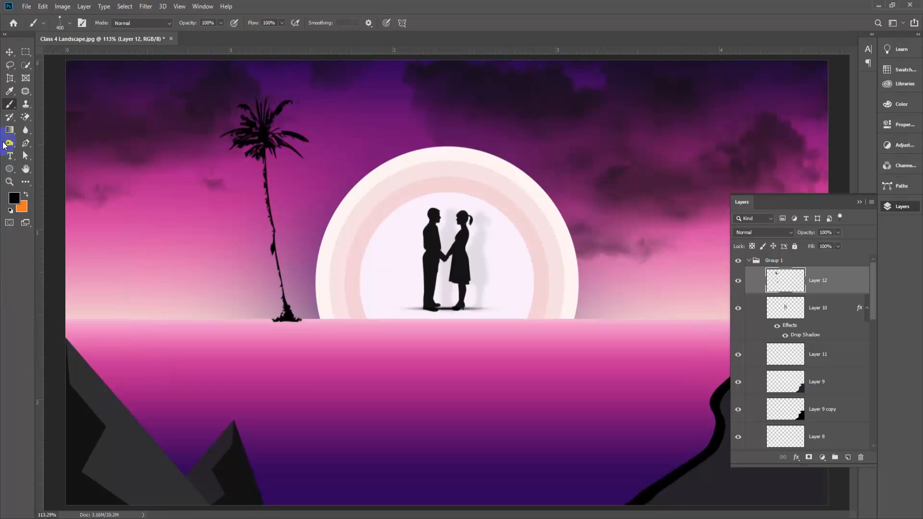
left_click(9, 52)
left_click_drag(292, 322, 297, 323)
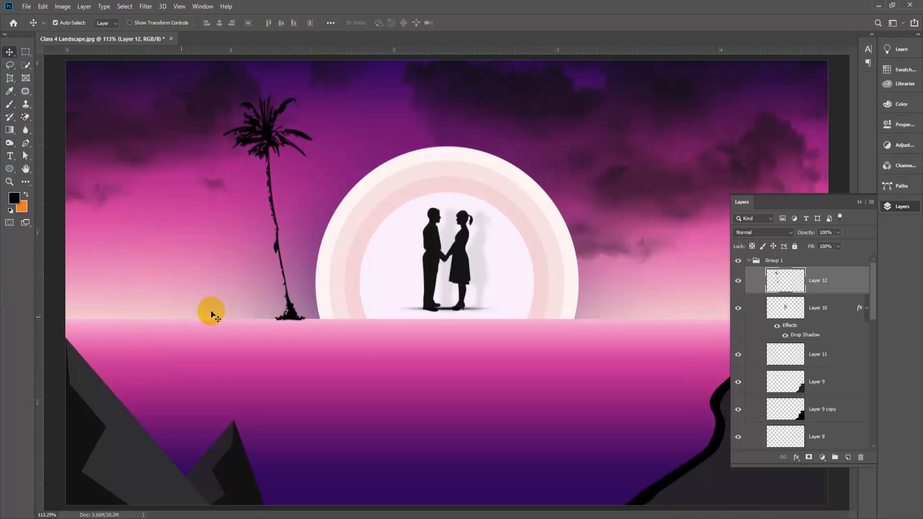
Add a new layer above the palm tree's layer and choose brush 3 from the Grass Photoshop Brushes 5 set
scroll(151, 375, "down", 3)
scroll(206, 303, "up", 2)
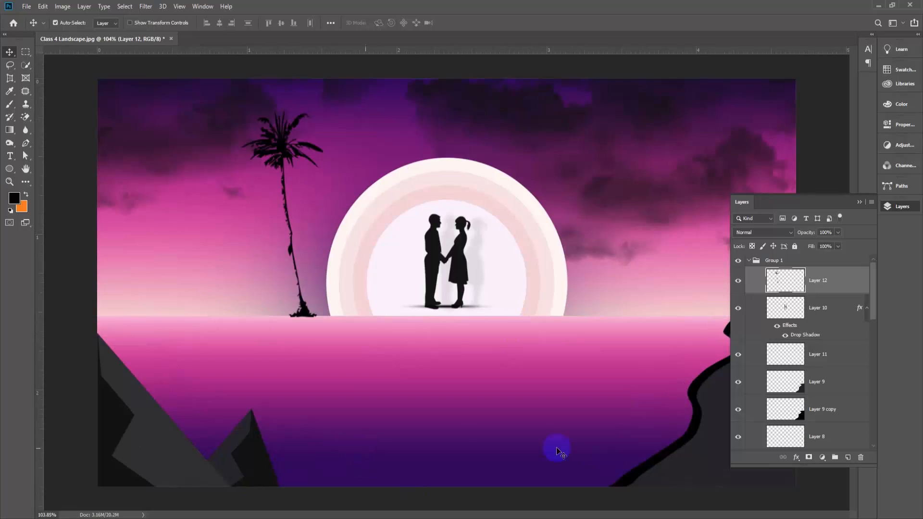
scroll(209, 361, "down", 3)
scroll(354, 340, "up", 3)
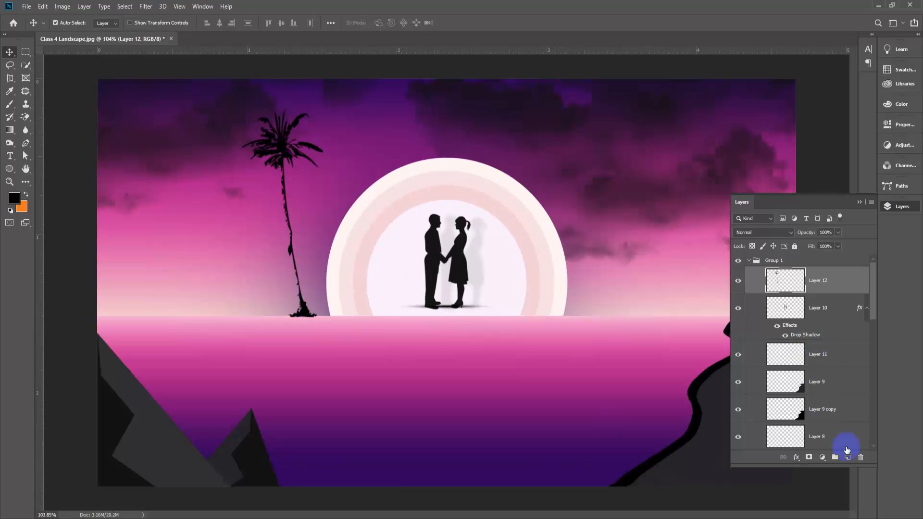
left_click(848, 456)
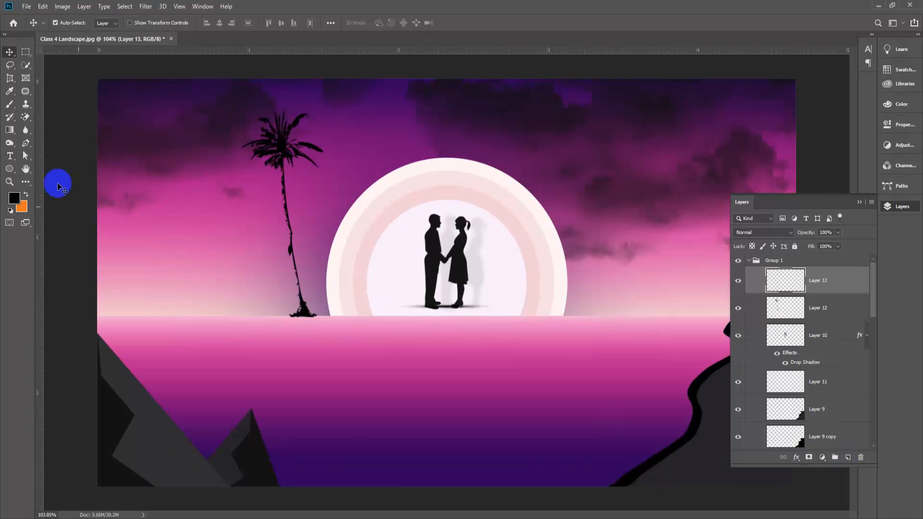
left_click(10, 104)
left_click(67, 29)
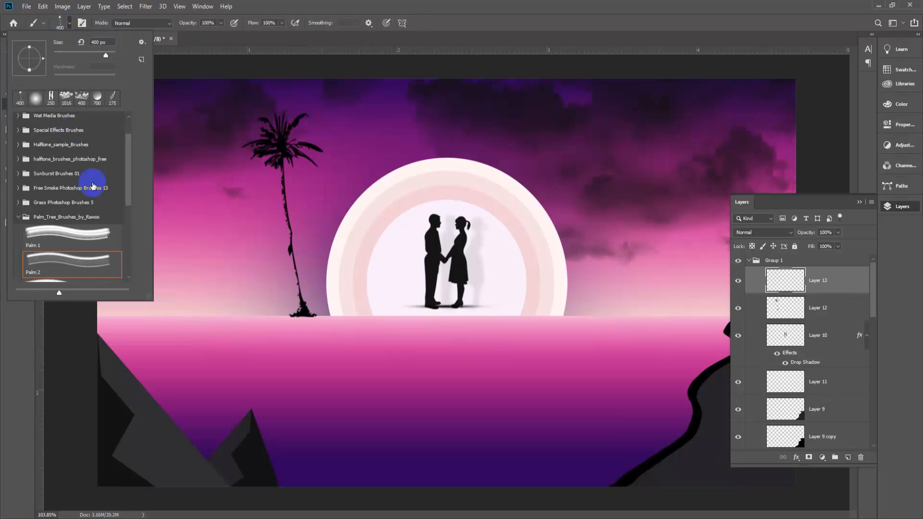
left_click(37, 230)
scroll(53, 235, "down", 2)
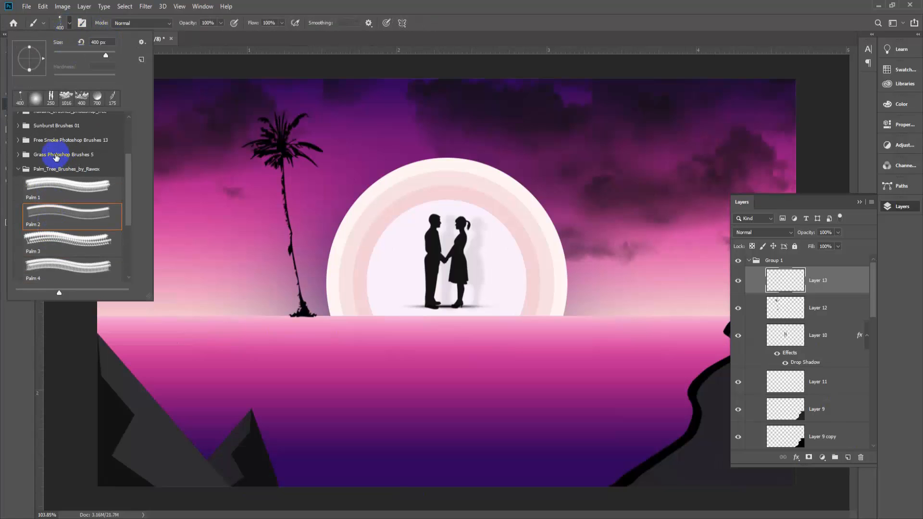
left_click(18, 154)
left_click(101, 231)
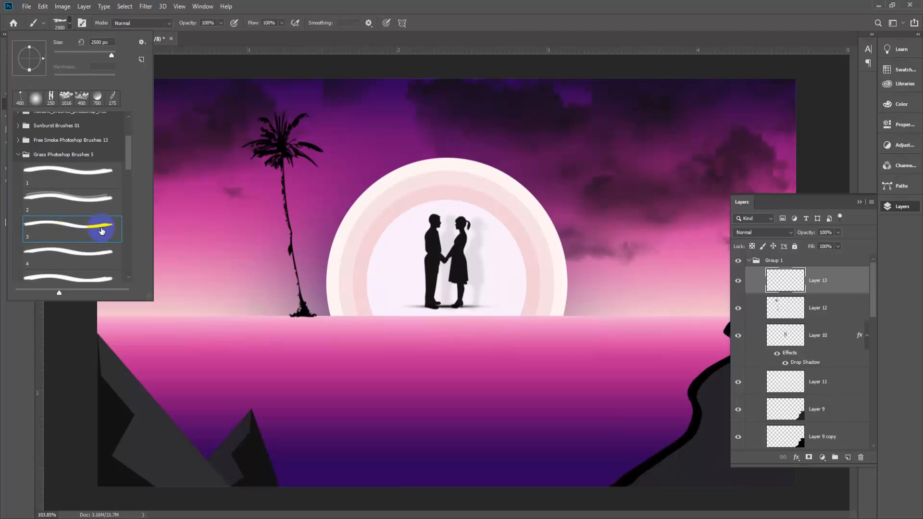
left_click(402, 163)
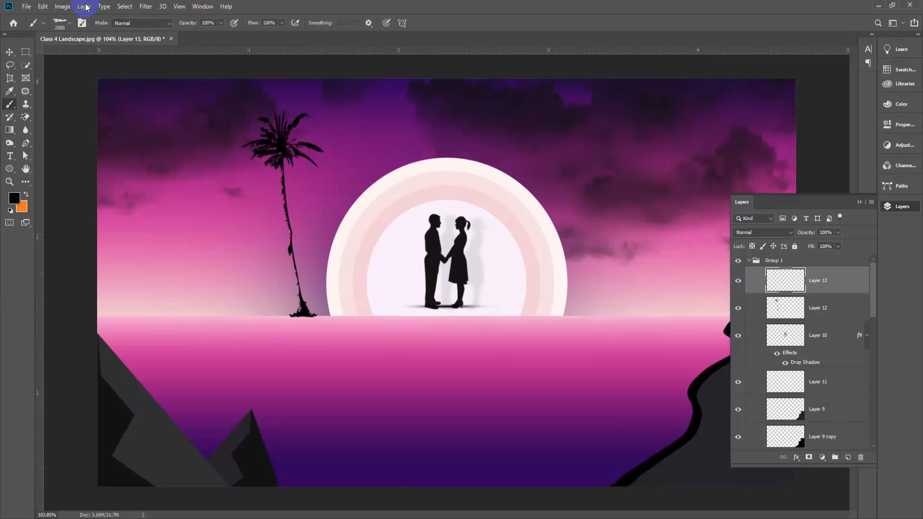
Try a 100 px grass stroke on the horizon at the canvas's far left, and undo it
left_click(70, 25)
left_click(86, 56)
left_click(355, 158)
left_click_drag(246, 267, 118, 322)
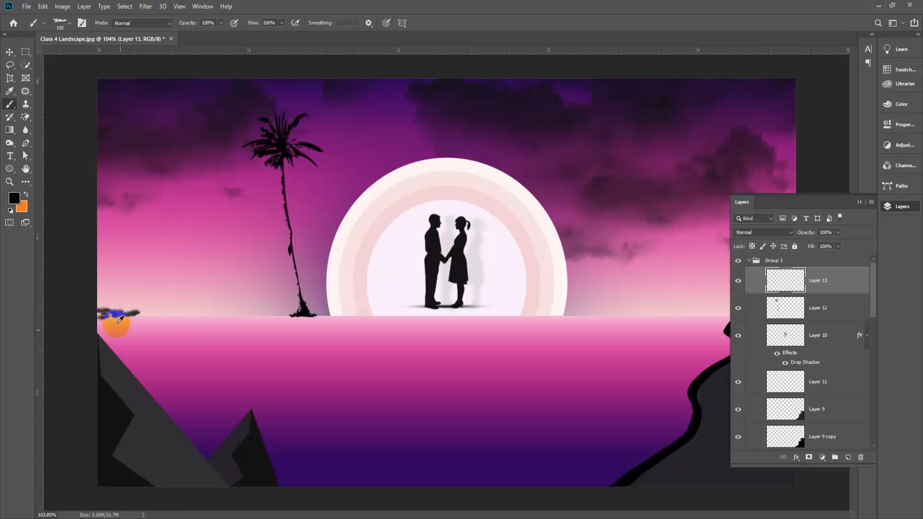
scroll(117, 324, "up", 8)
key("ctrl+z")
scroll(170, 304, "down", 3)
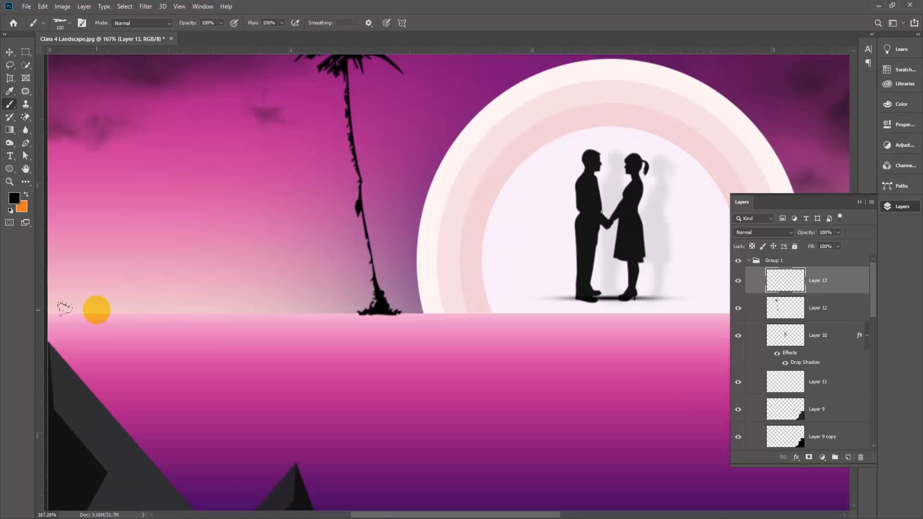
Paint black 500 px grass along the horizon left of the palm tree and place its layer directly below Layer 2
scroll(65, 308, "down", 2)
key("bracketright")
key("bracketright")
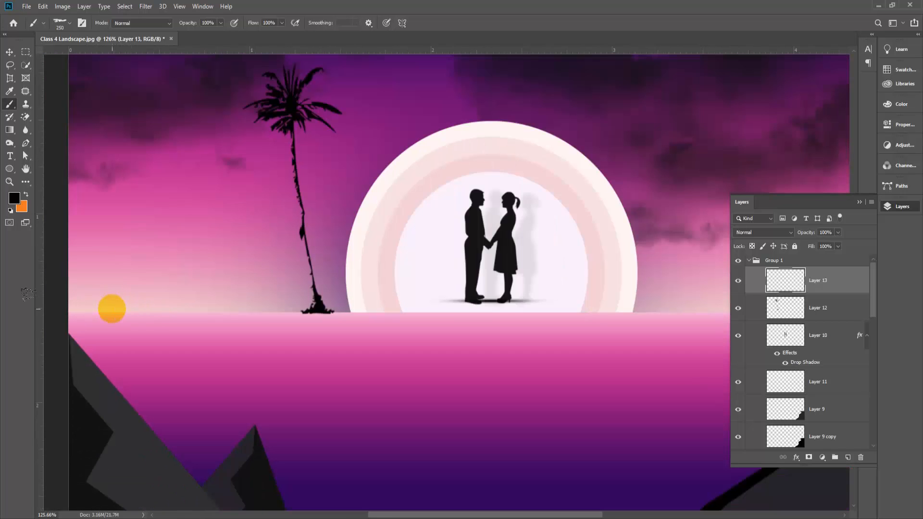
key("bracketright")
key("bracketright")
left_click(165, 313)
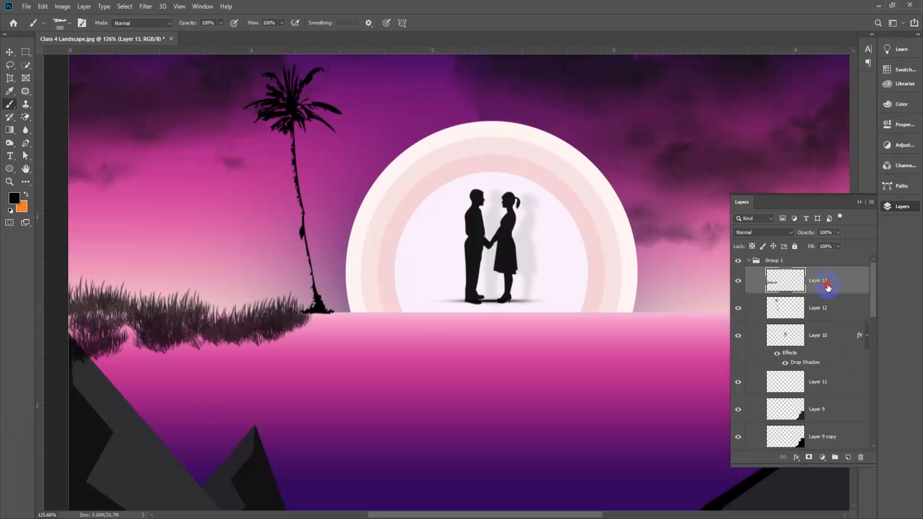
left_click_drag(827, 287, 819, 455)
left_click_drag(819, 455, 834, 356)
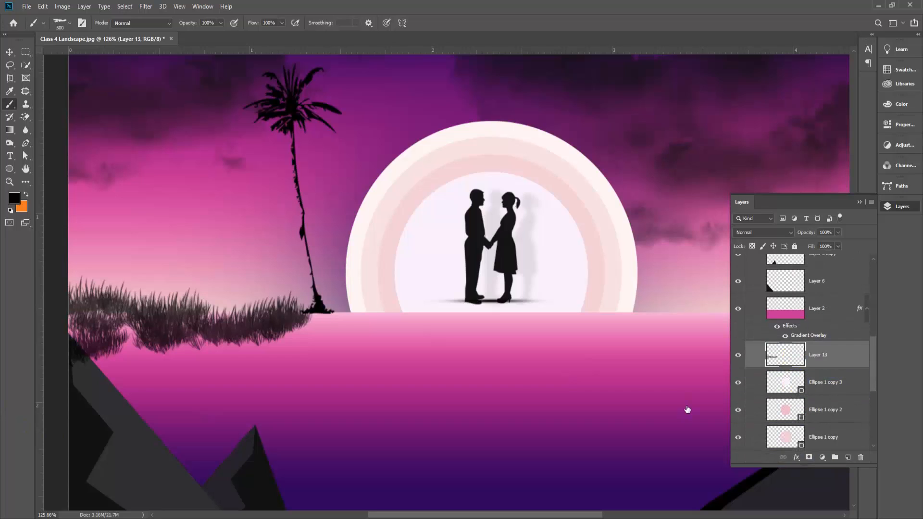
Duplicate the grass layer and place the copy along the horizon right of the sun
left_click(9, 52)
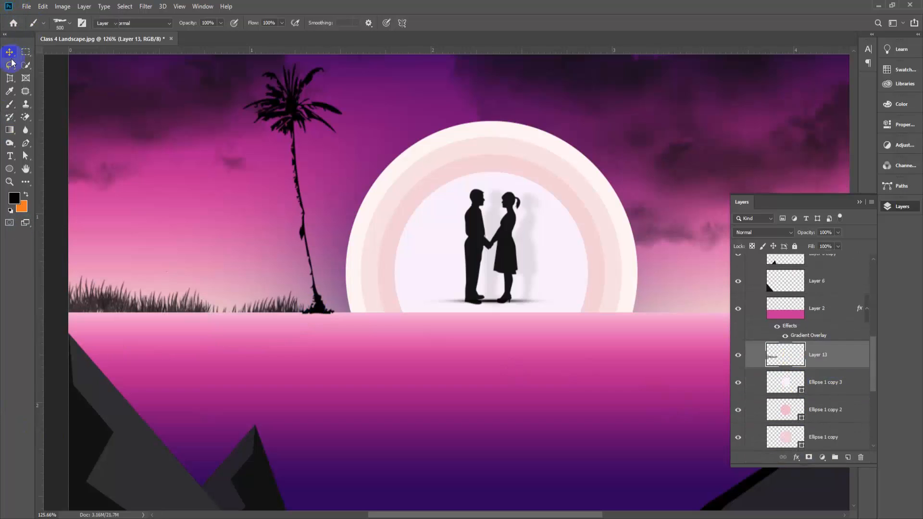
scroll(377, 333, "down", 3)
scroll(186, 298, "up", 1)
left_click_drag(182, 304, 596, 311)
scroll(142, 320, "down", 4)
scroll(260, 304, "up", 1)
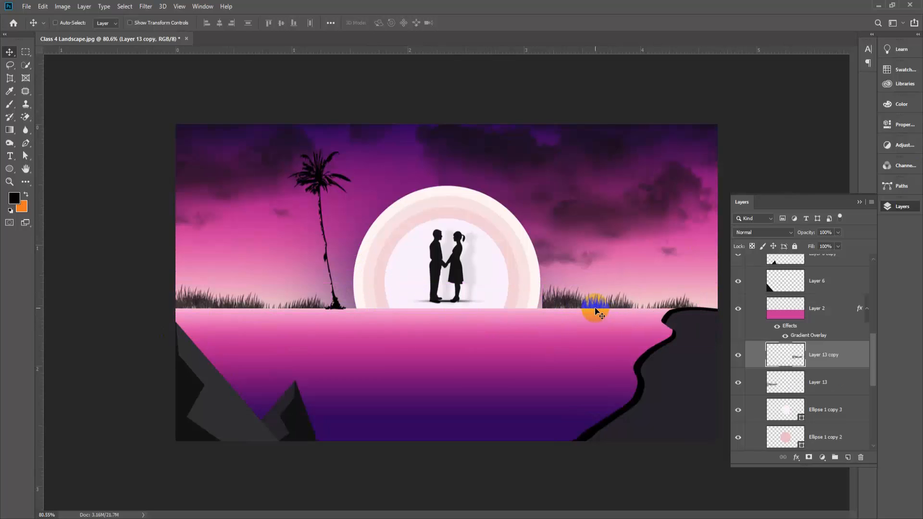
Flip the grass copy horizontally, scale it to about 114%, and position it along the horizon at the canvas's right edge
key("ctrl+t")
right_click(597, 298)
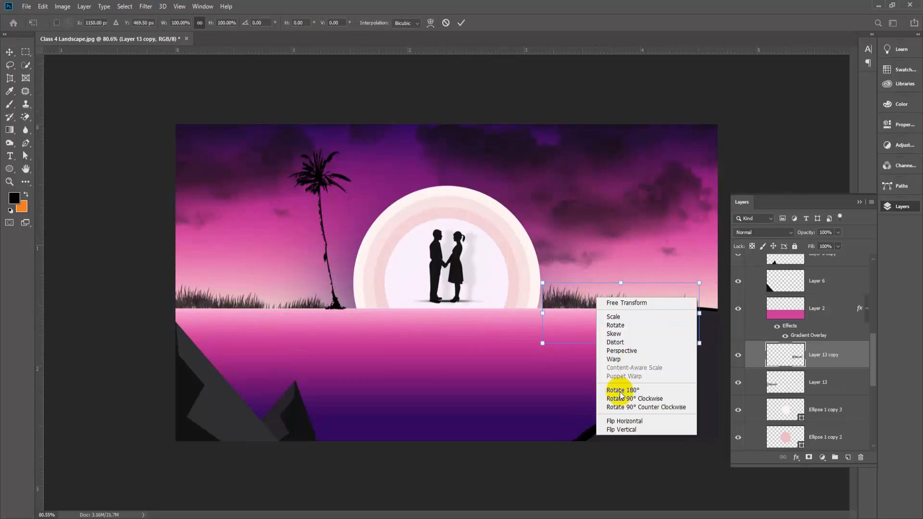
left_click(625, 421)
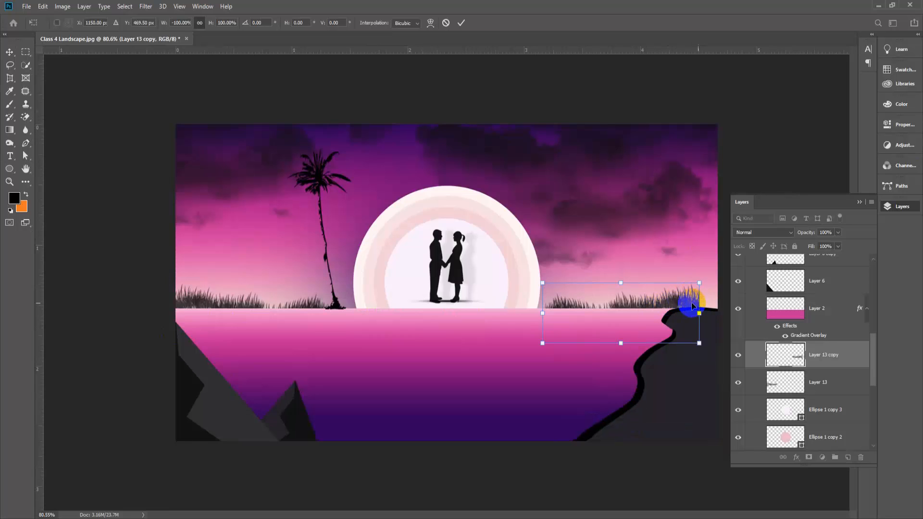
left_click_drag(699, 283, 693, 302)
left_click_drag(693, 302, 686, 308)
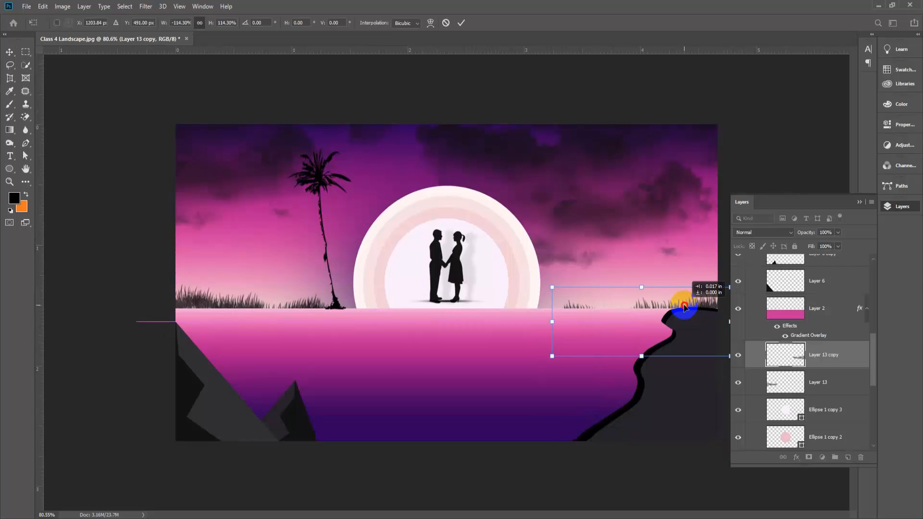
key("Return")
scroll(671, 301, "up", 2)
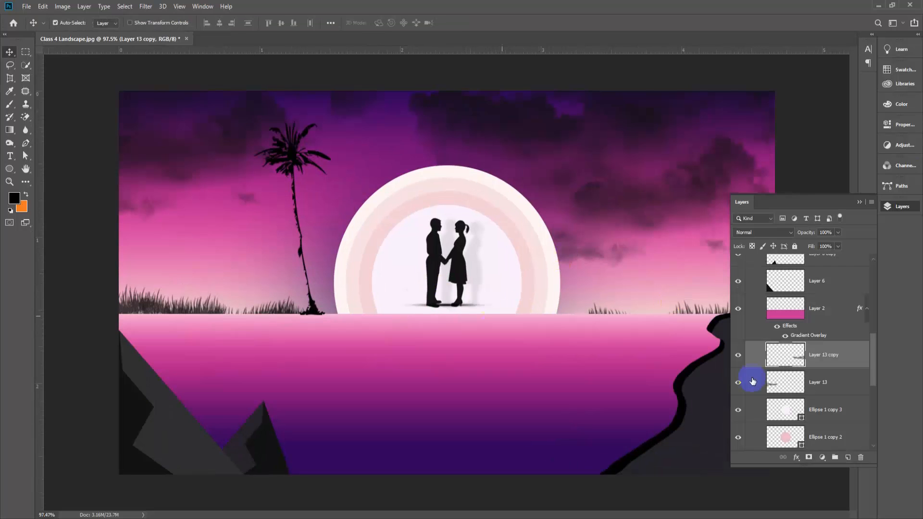
Add a new layer directly above Layer 12 at the top of Group 1
scroll(834, 278, "up", 2)
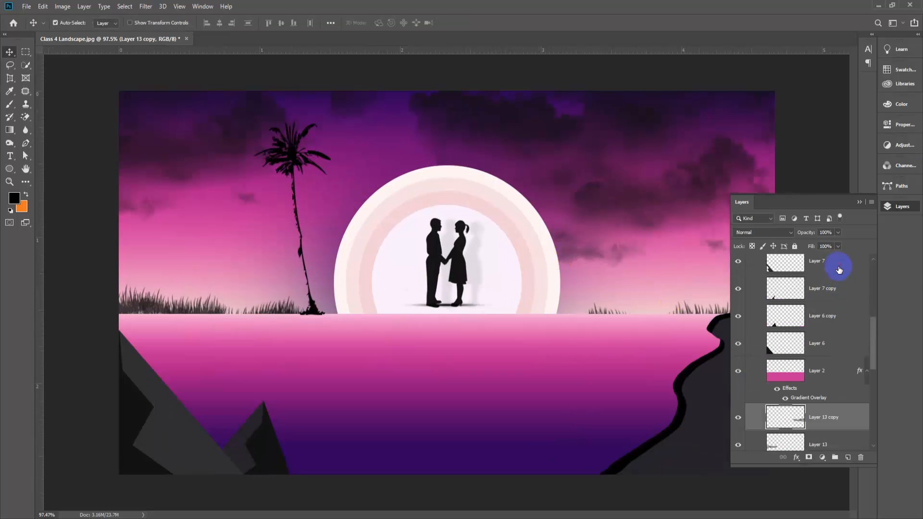
left_click(838, 268)
scroll(842, 411, "up", 2)
scroll(834, 313, "up", 2)
scroll(838, 272, "up", 3)
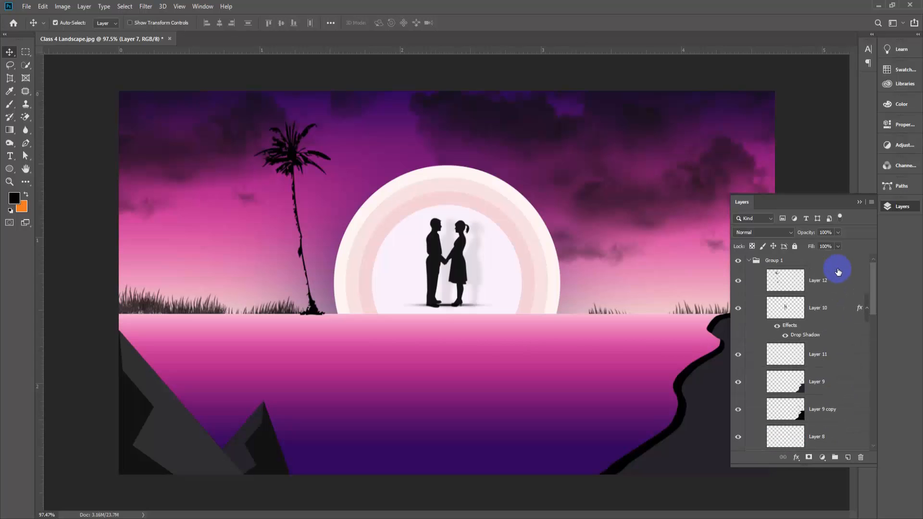
left_click(837, 280)
left_click(848, 457)
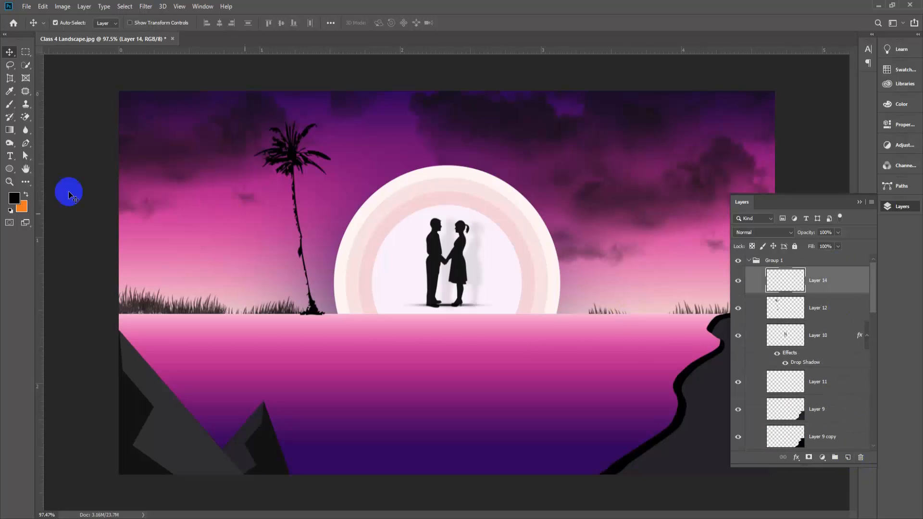
Stamp a black 500 px Palm 4 from the Palm_Tree_Brushes_by_Rawox set right of the sun
left_click(13, 106)
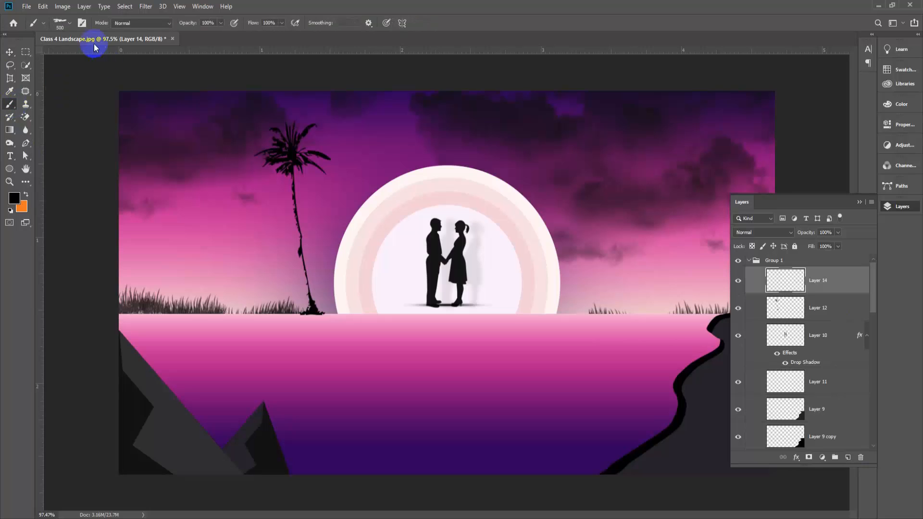
left_click(71, 24)
scroll(76, 221, "down", 2)
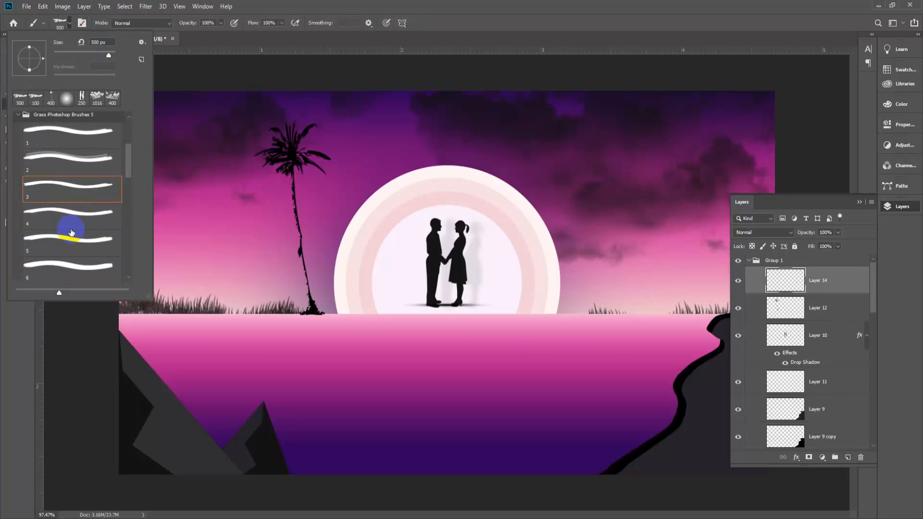
scroll(72, 246, "down", 5)
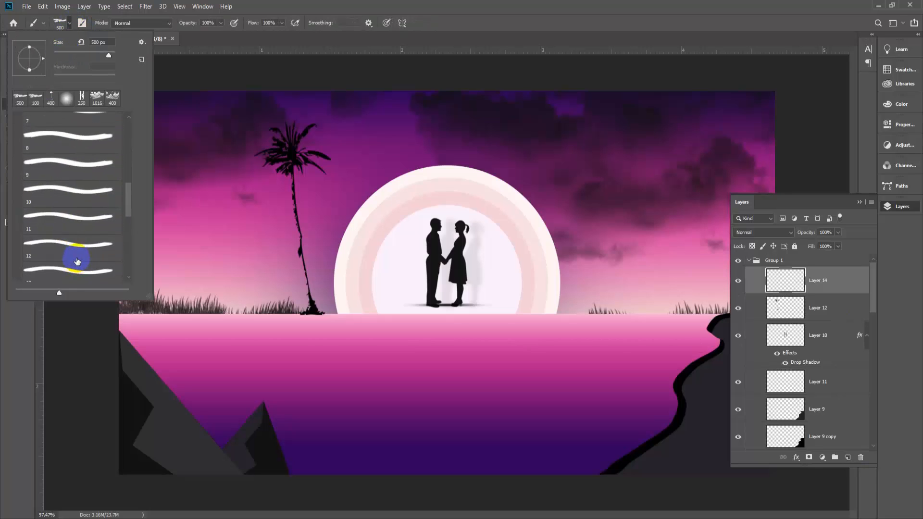
scroll(72, 269, "down", 5)
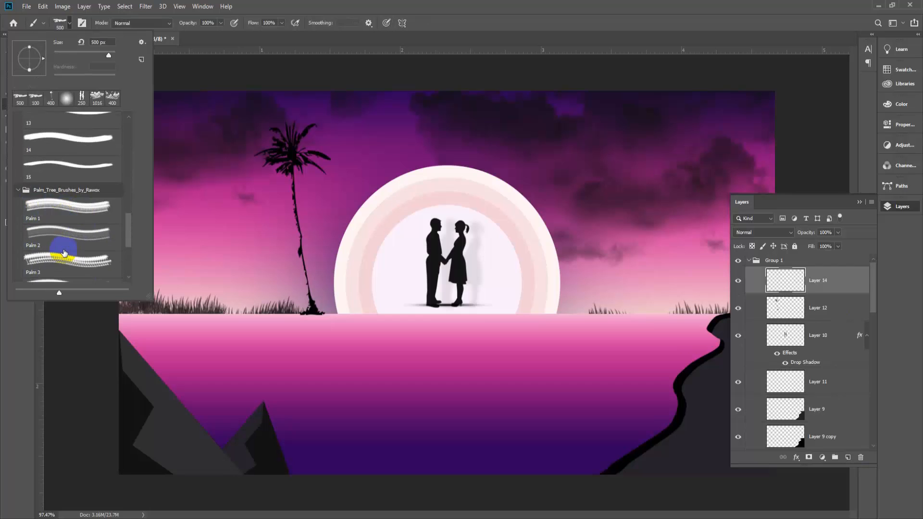
left_click(57, 261)
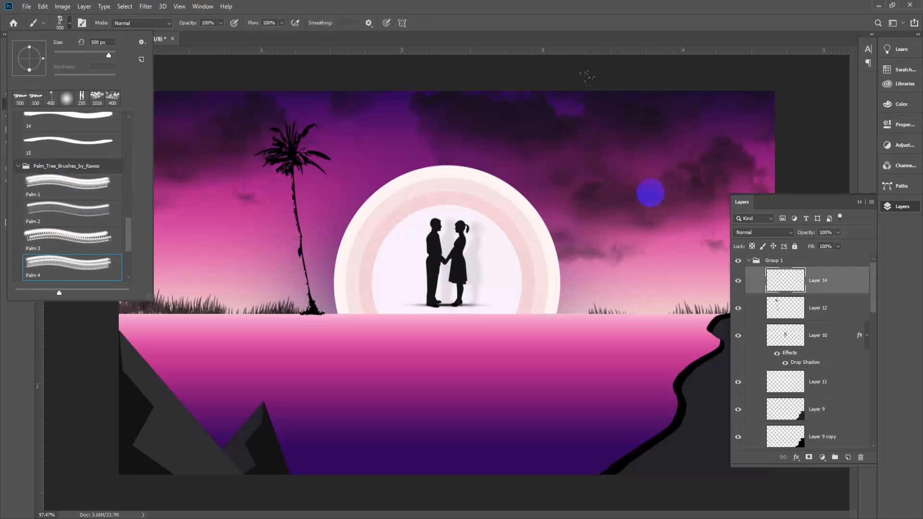
key("ctrl+minus")
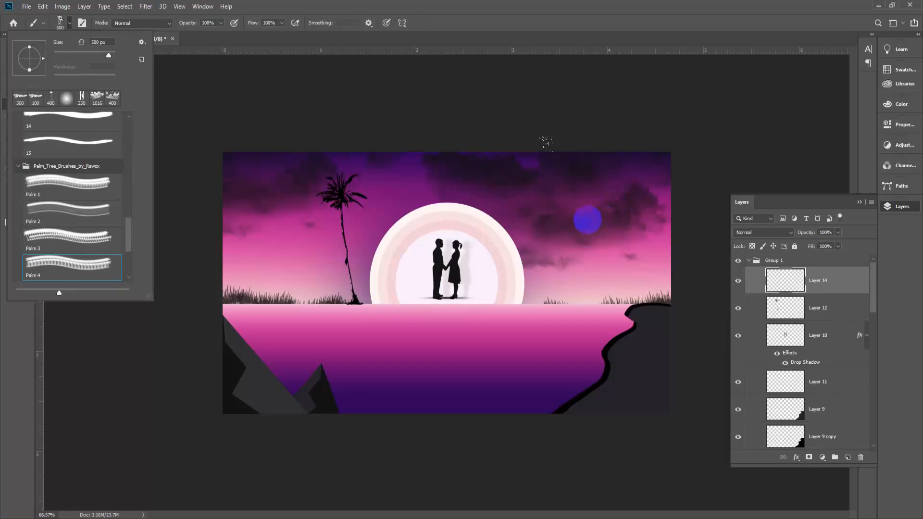
left_click(584, 222)
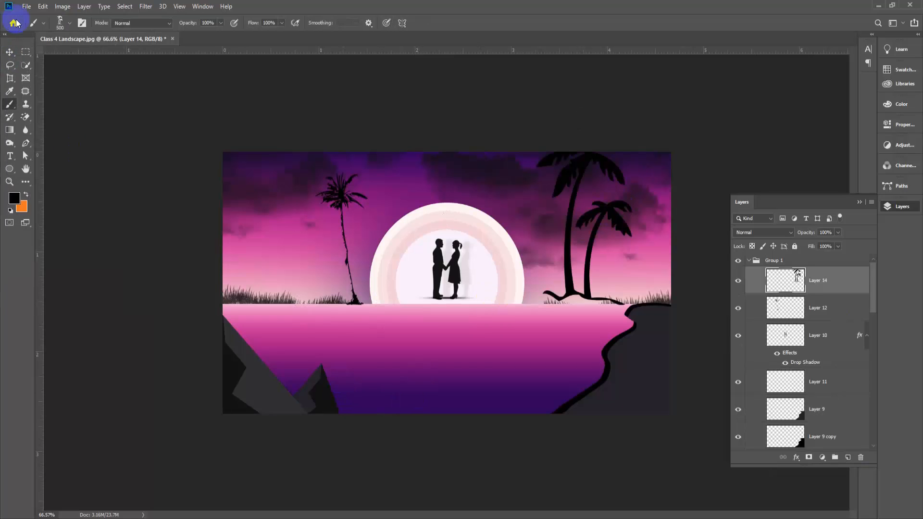
Scale the twin palm trees to about 59% and position their base on the horizon between the sun and the cliff
left_click(11, 55)
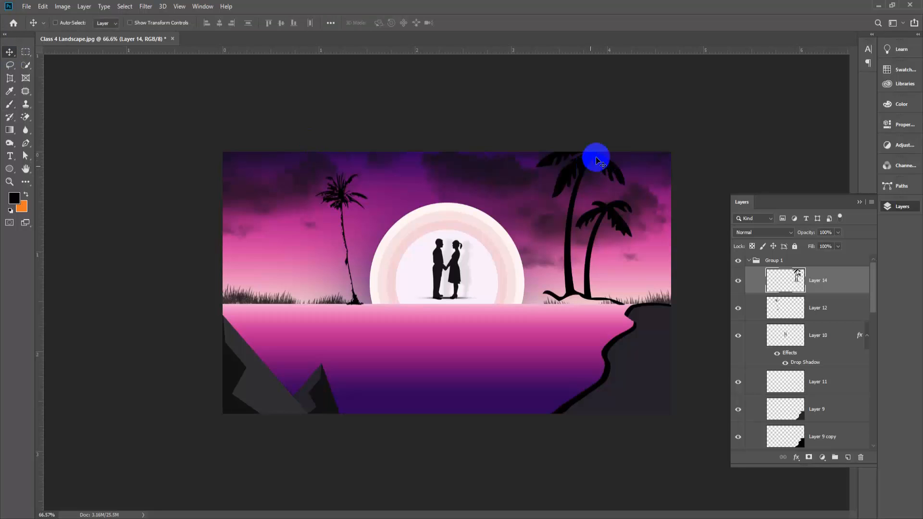
key("ctrl+t")
left_click_drag(631, 151, 590, 213)
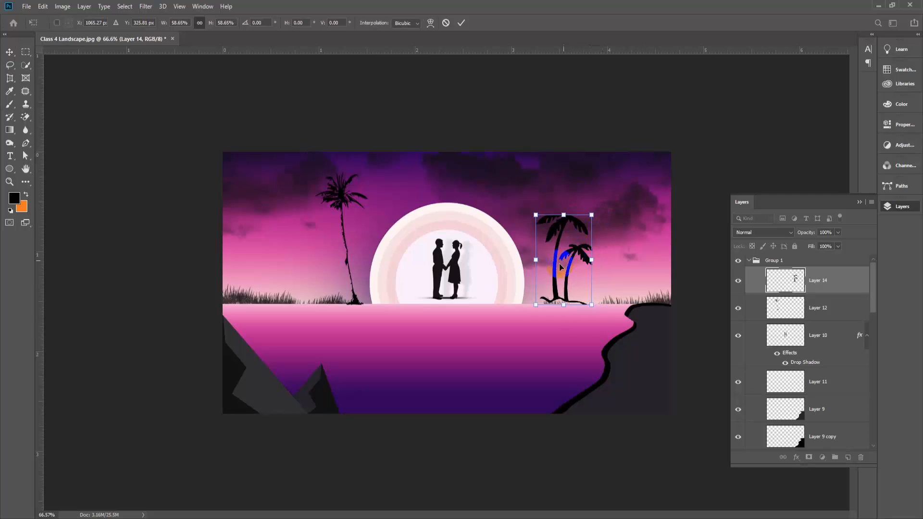
left_click_drag(545, 274, 572, 277)
key("Return")
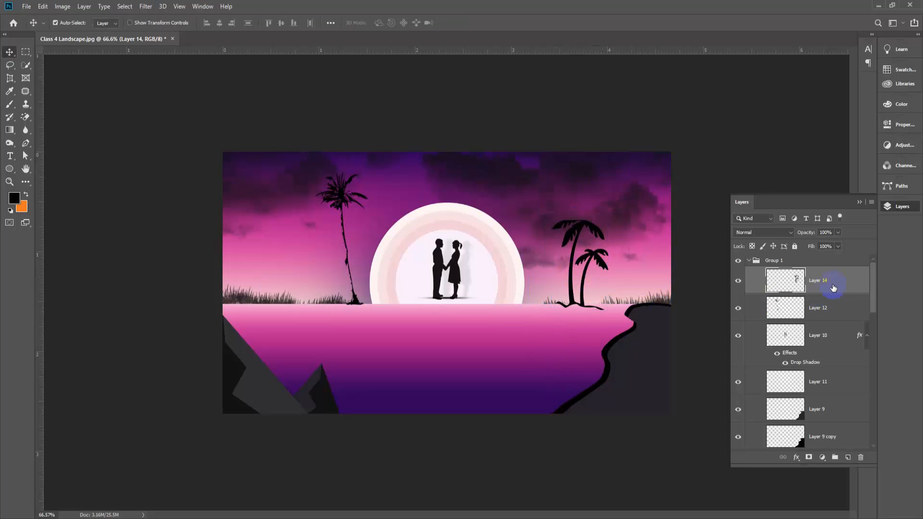
scroll(574, 325, "up", 4)
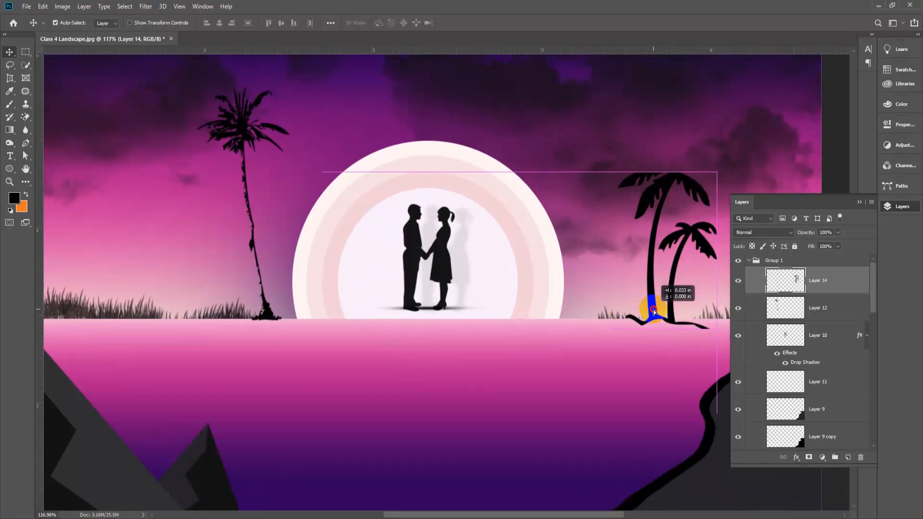
scroll(480, 353, "down", 3)
scroll(669, 367, "up", 1)
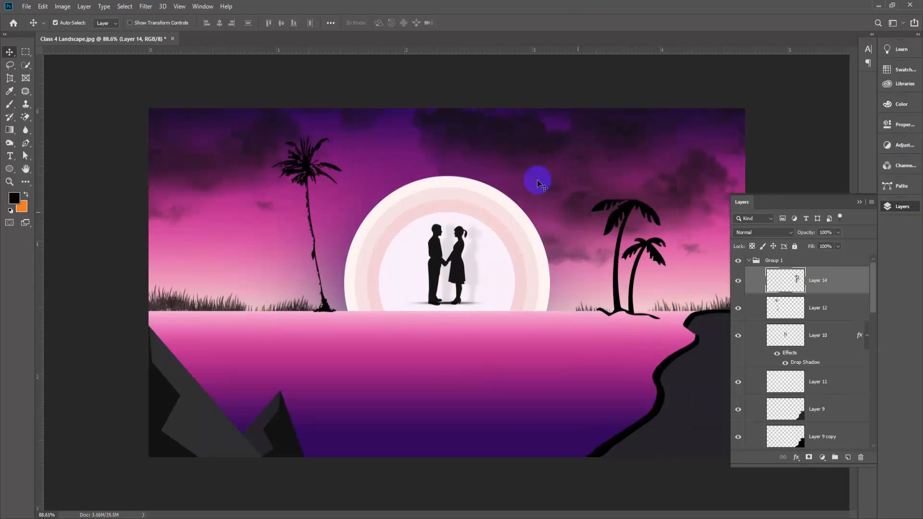
Choose brush 5 from the birds brush set for the Brush tool
scroll(222, 288, "down", 1)
scroll(99, 223, "up", 2)
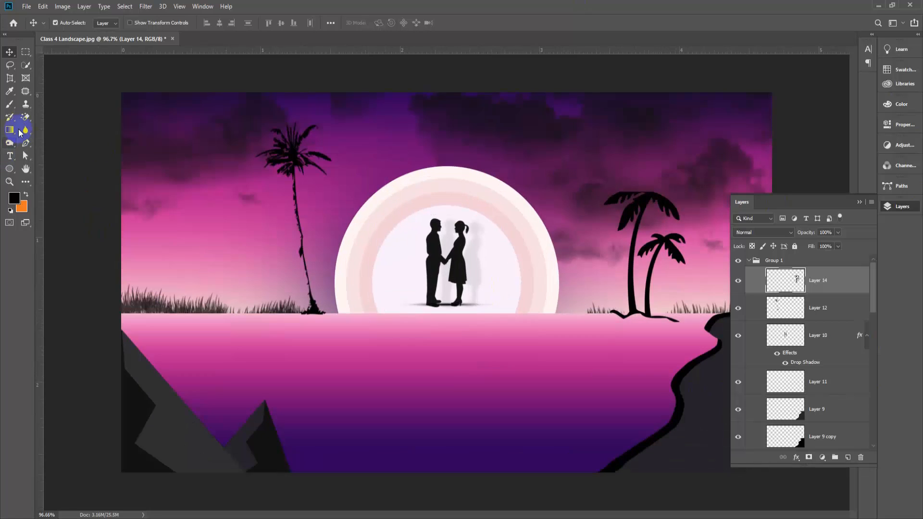
left_click(9, 106)
left_click(70, 24)
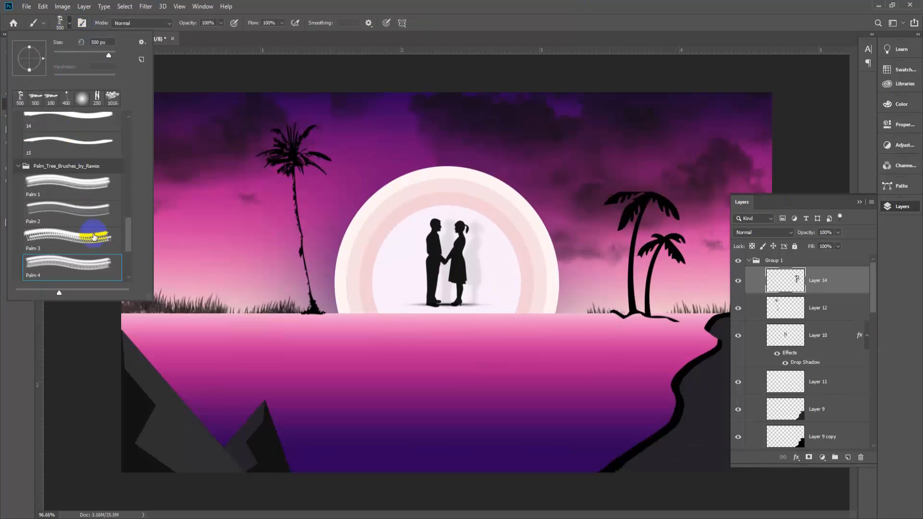
scroll(87, 202, "up", 3)
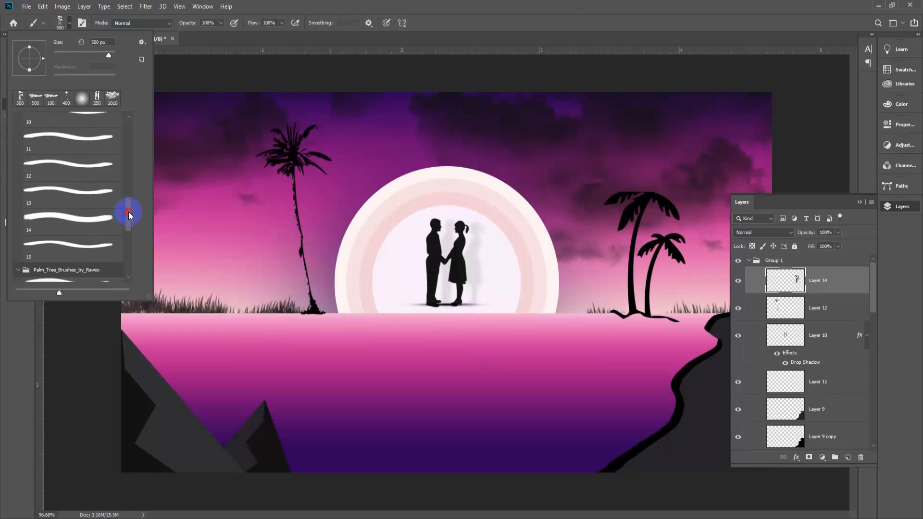
left_click_drag(129, 213, 128, 140)
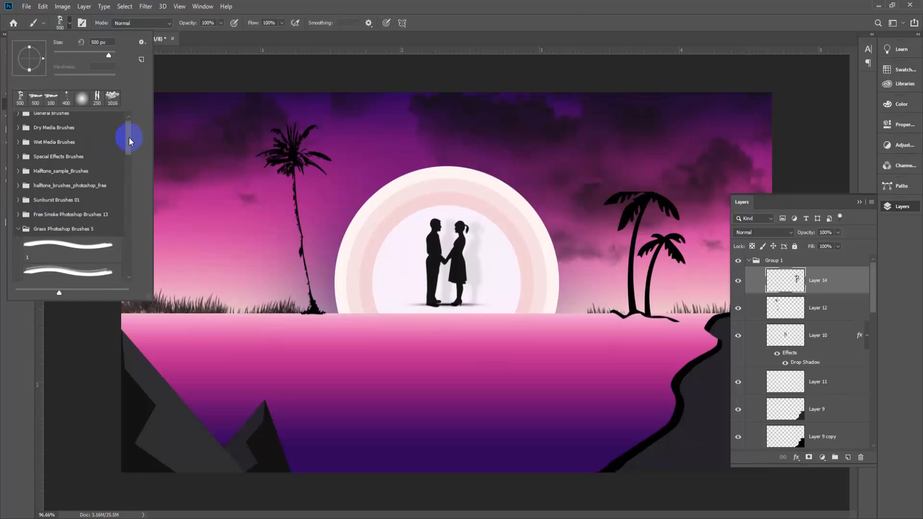
mouse_move(128, 140)
left_mouse_down()
mouse_move(130, 118)
mouse_move(128, 257)
mouse_move(21, 261)
left_mouse_up()
left_click(19, 238)
scroll(71, 235, "down", 5)
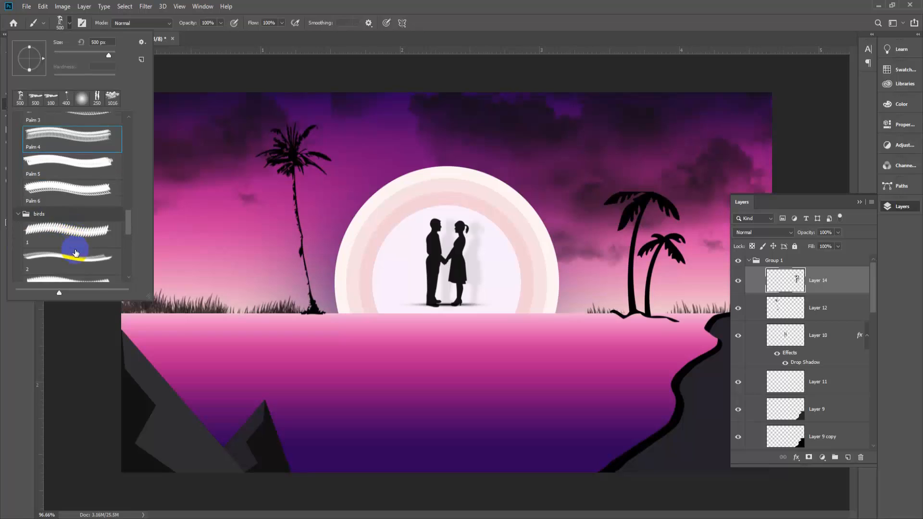
left_click(69, 227)
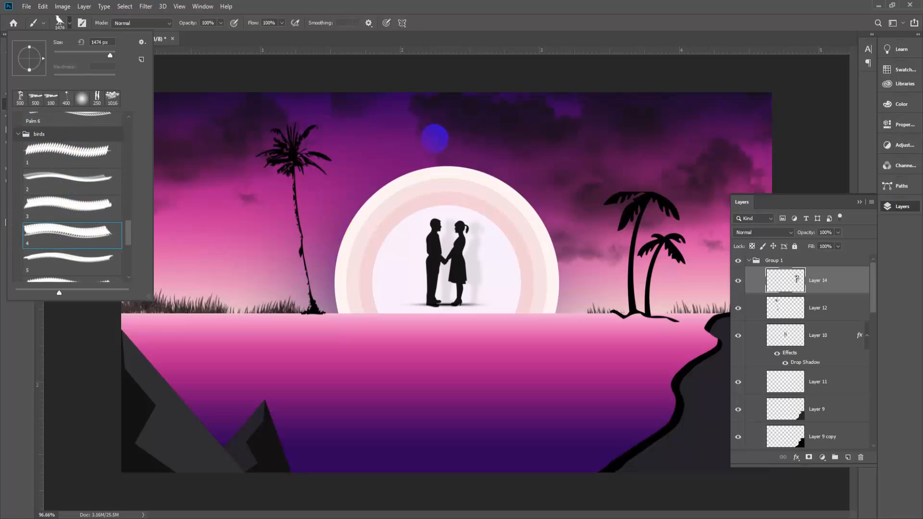
left_click(60, 259)
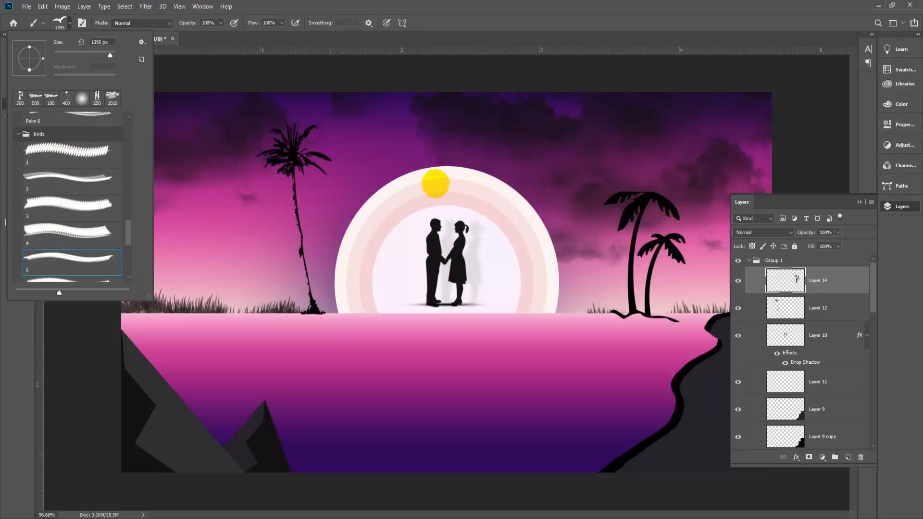
left_click(528, 4)
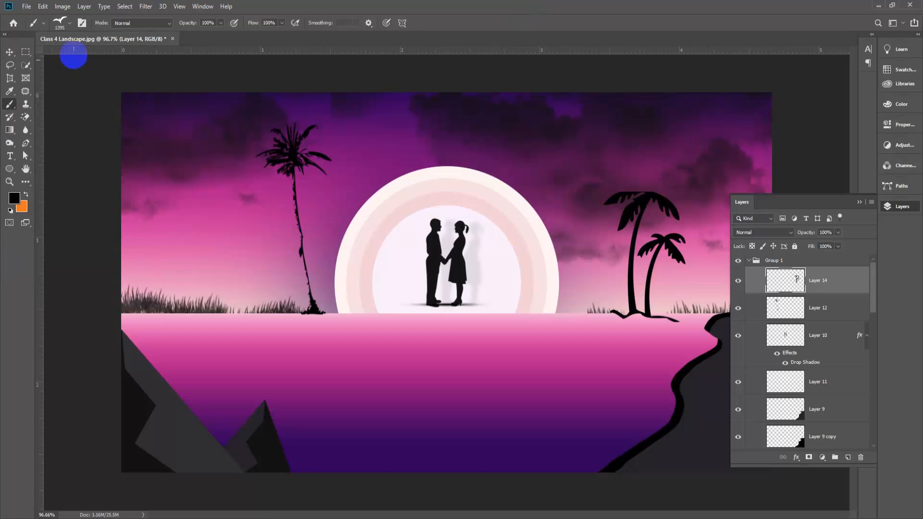
Set the bird brush size to 133 px and add a new layer directly above Layer 14
left_click(71, 24)
left_click(90, 57)
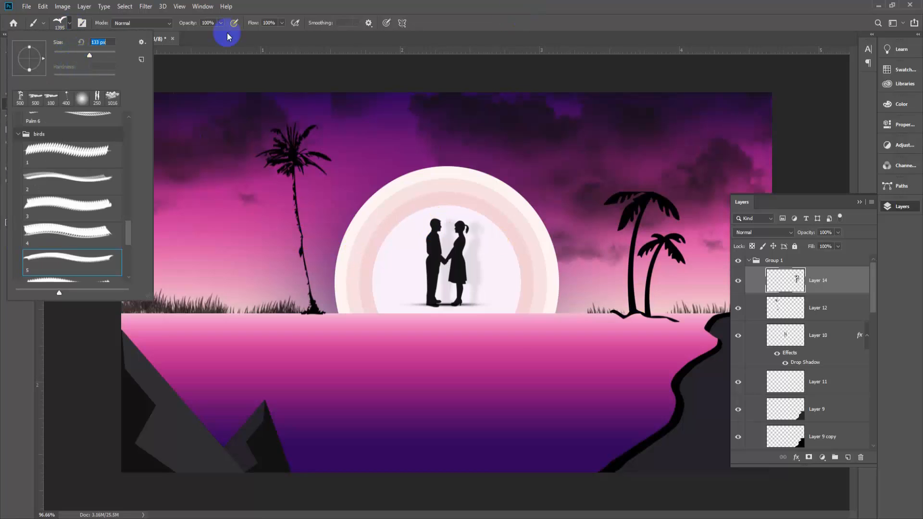
left_click(453, 3)
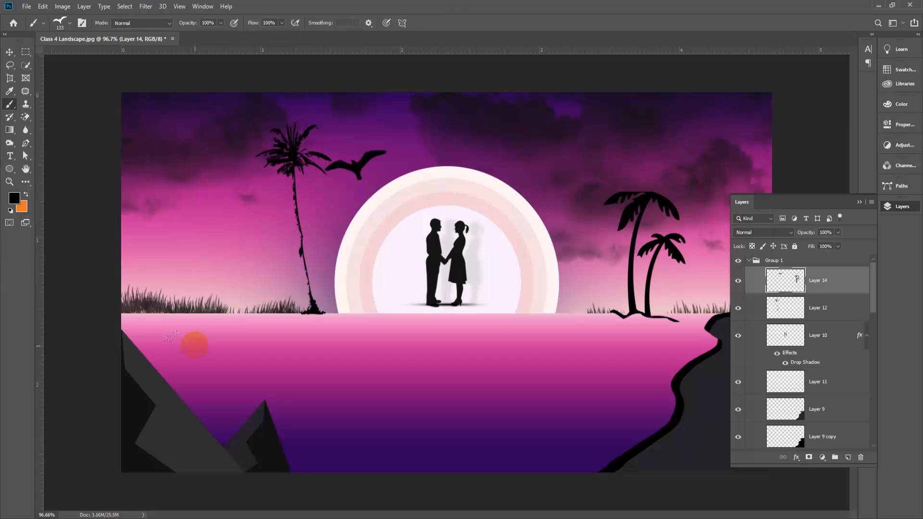
key("ctrl+z")
left_click(848, 457)
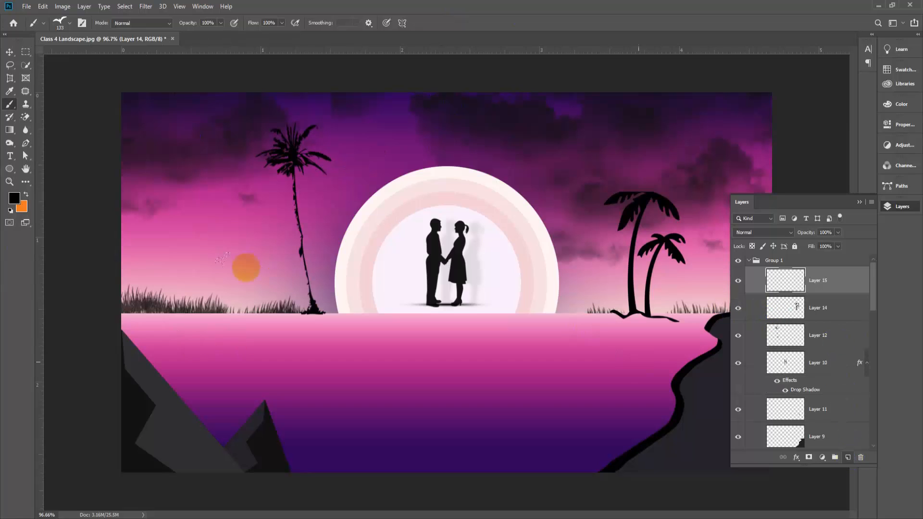
Try black bird stamps at 133 px and 100 px in several spots around the sun and palms, undoing each one
left_click(249, 262)
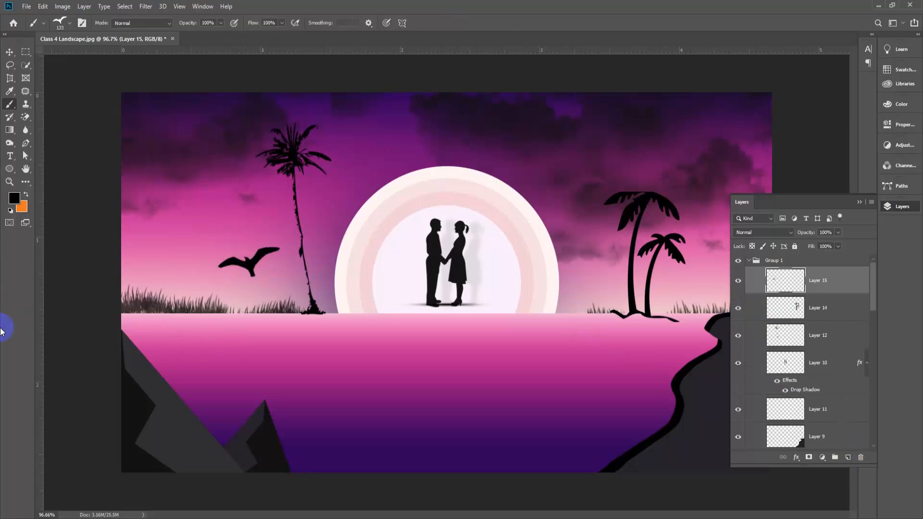
key("ctrl+z")
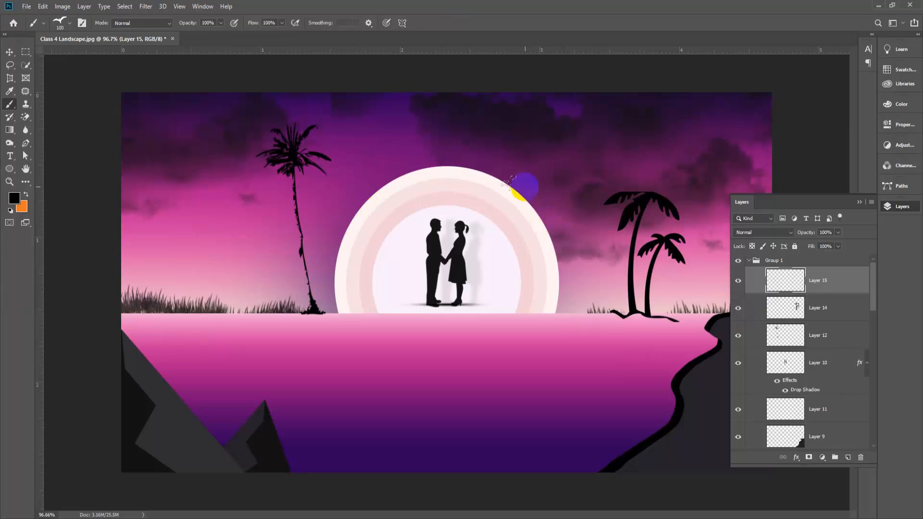
left_click(517, 190)
key("ctrl+z")
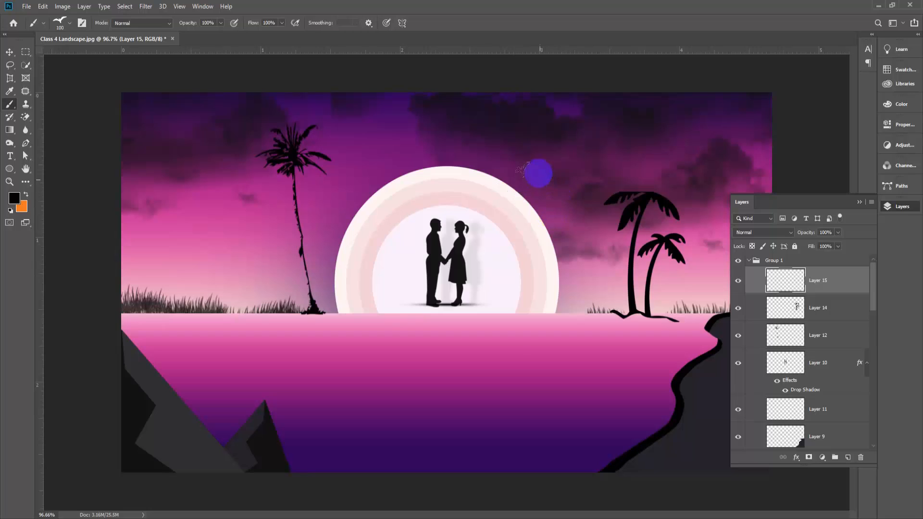
left_click(538, 172)
key("ctrl+z")
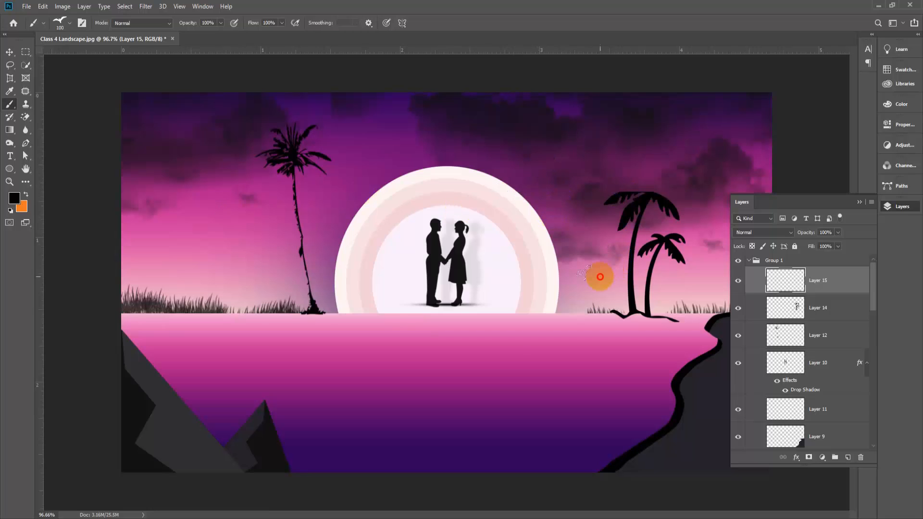
left_click(600, 277)
key("ctrl+z")
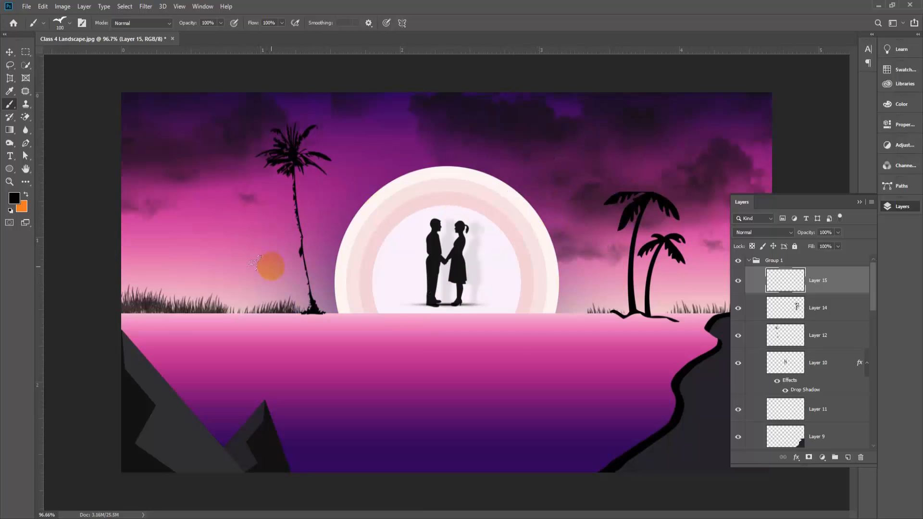
Stamp one black 100 px bird beside the trunk of the single tall palm and rotate it counter-clockwise
left_click(262, 261)
key("ctrl+t")
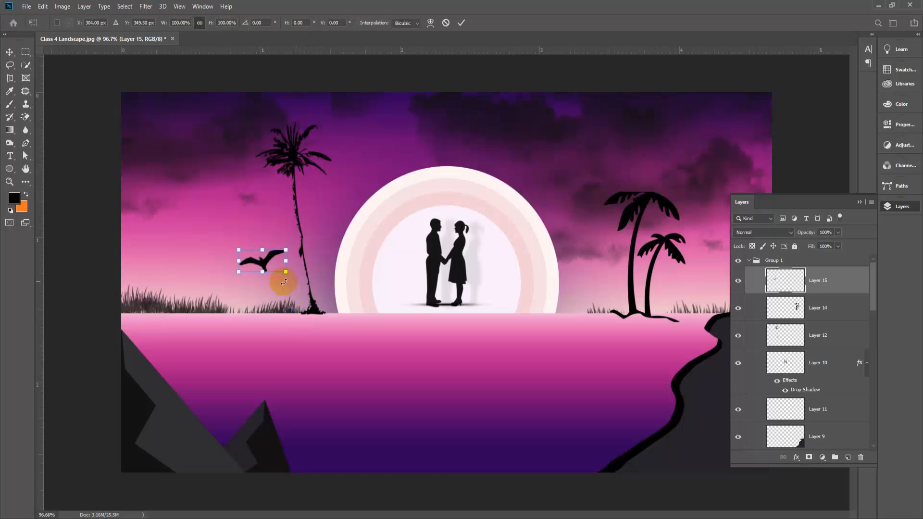
left_click_drag(297, 261, 284, 236)
key("Return")
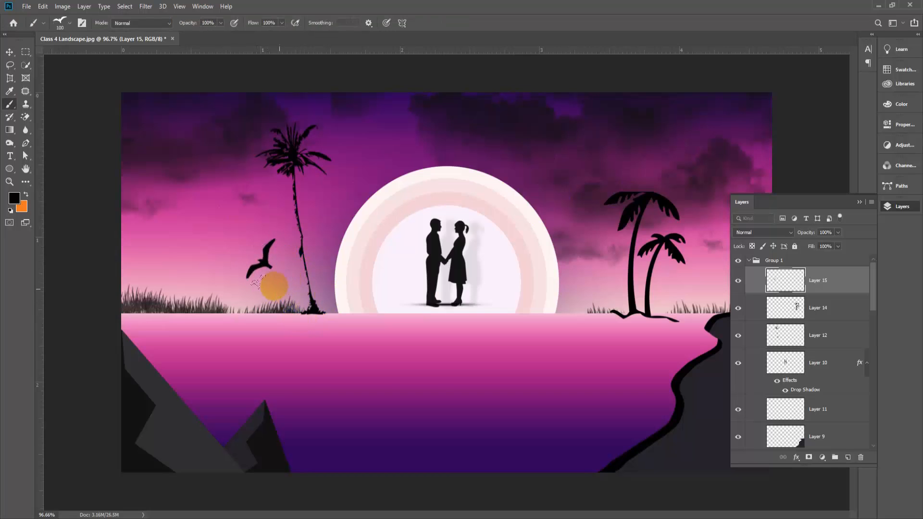
Choose brush 1 from the birds brush set and add a new layer directly above Layer 15
scroll(191, 340, "up", 2)
scroll(151, 354, "down", 3)
scroll(149, 354, "up", 1)
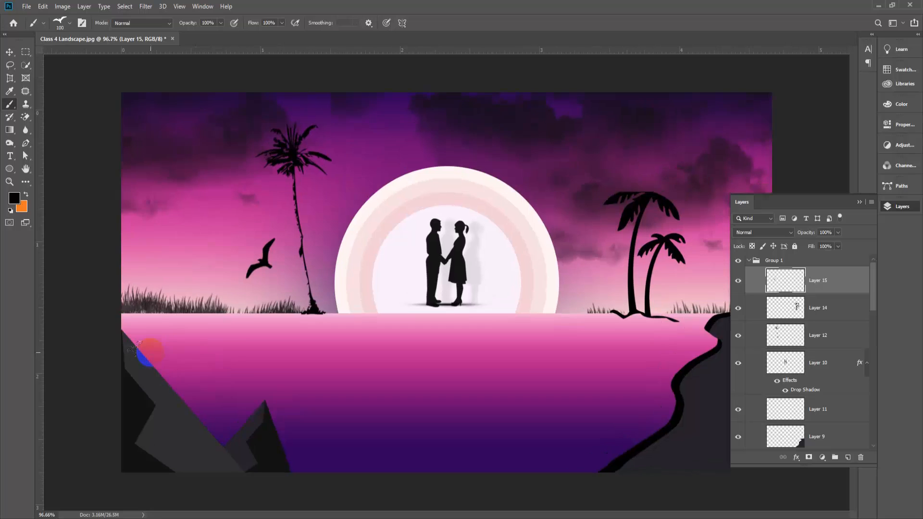
left_click(196, 328)
key("ctrl+minus")
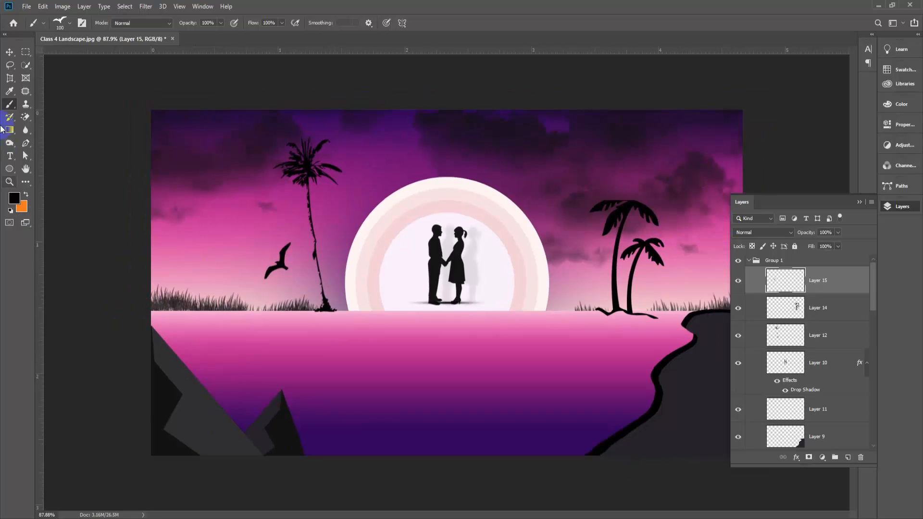
left_click(71, 27)
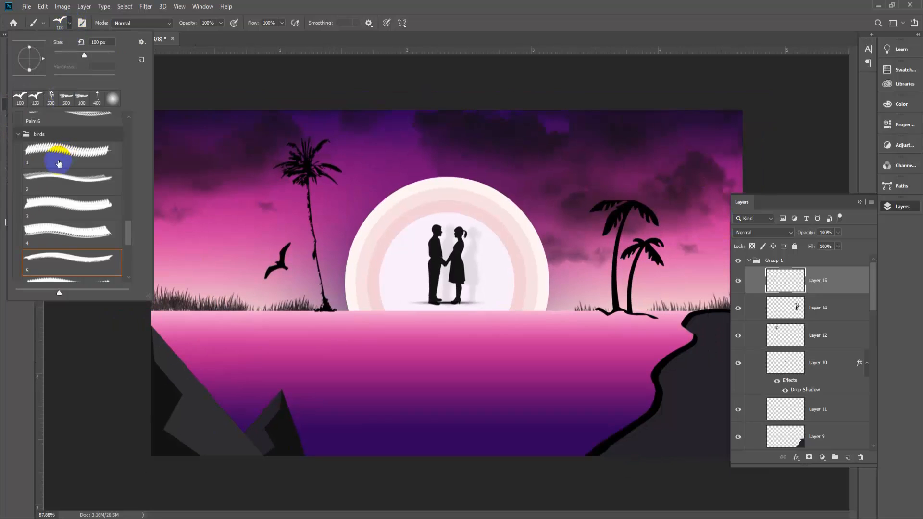
scroll(79, 262, "down", 3)
left_click(76, 165)
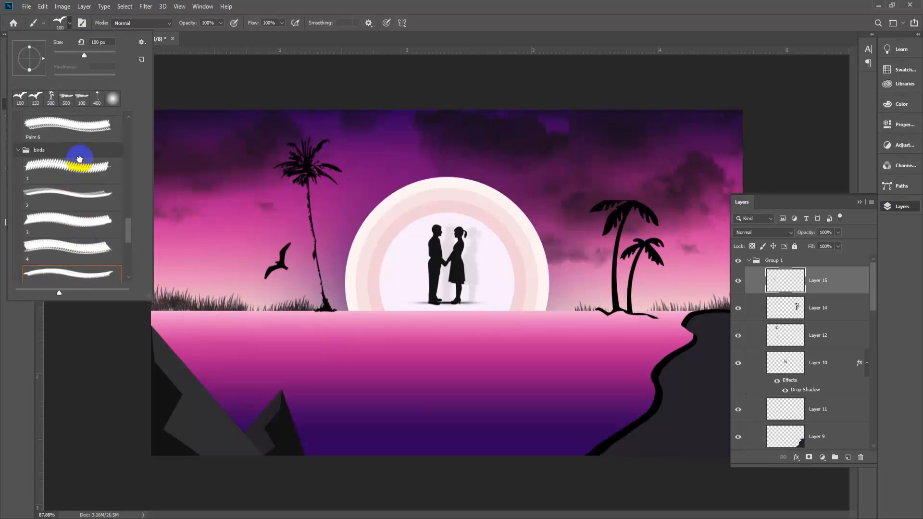
left_click(546, 80)
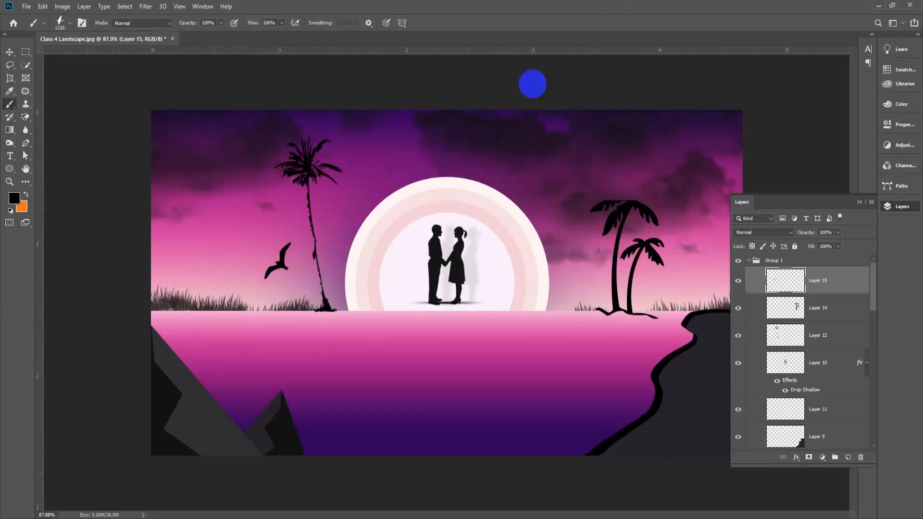
left_click(849, 458)
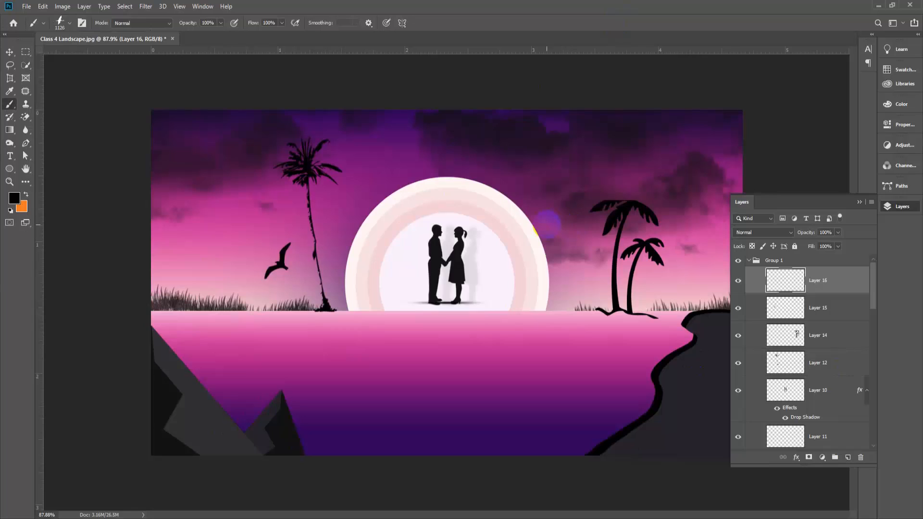
Reduce the bird brush to 150 px and stamp a black bird in the sky above the sun's upper-left edge
key("bracketleft")
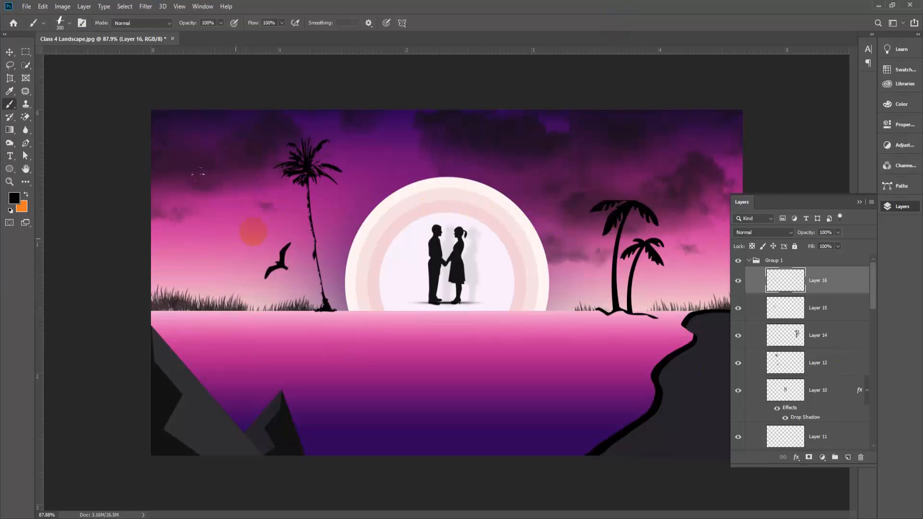
key("bracketleft")
key("bracketleft")
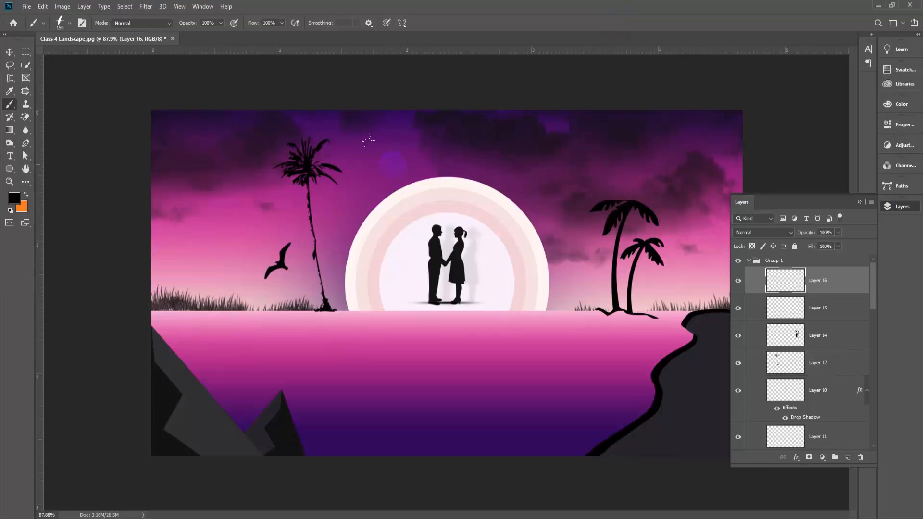
left_click(390, 166)
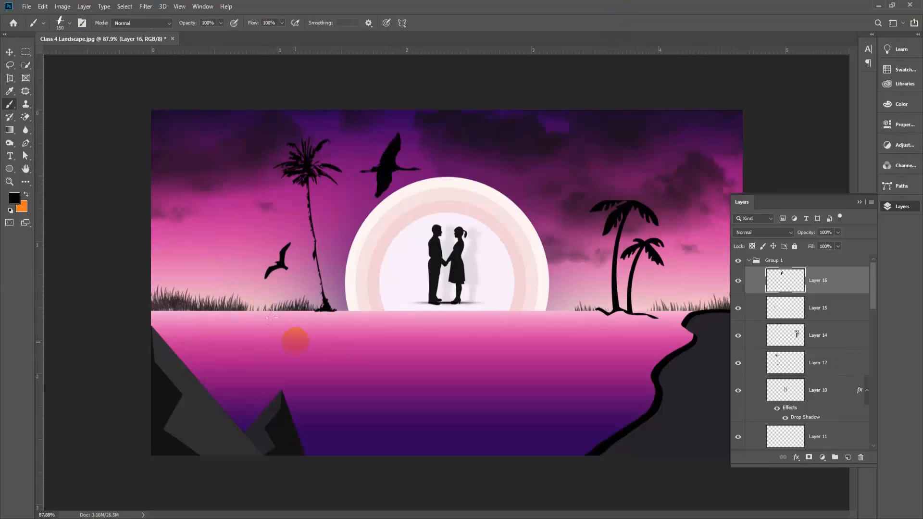
Try flipping, scaling to about 61%, and rotating the large bird between the twin palms and the cliff, and delete its layer
key("ctrl+t")
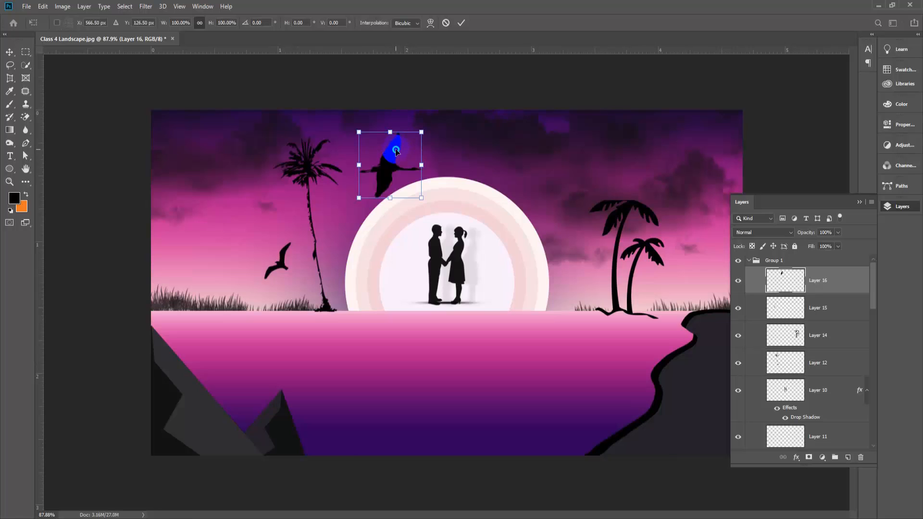
right_click(395, 150)
left_click(412, 278)
left_click_drag(392, 154, 608, 132)
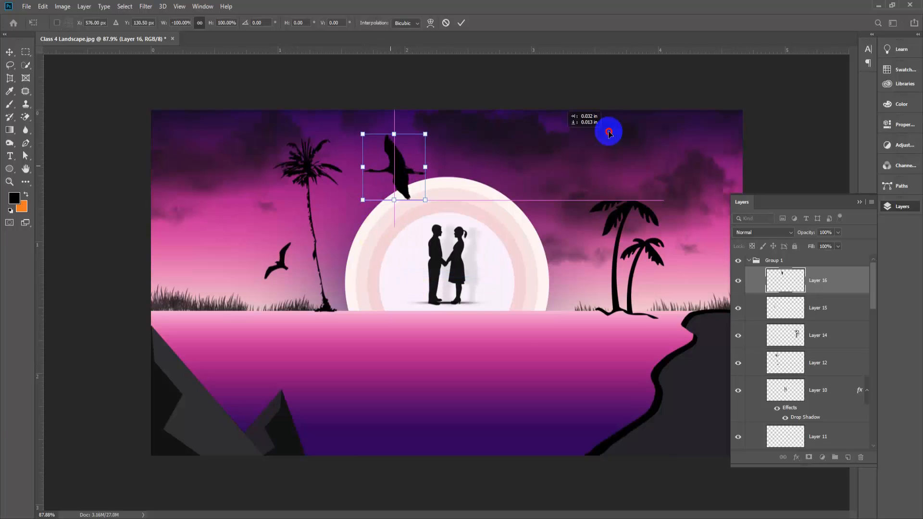
left_click_drag(648, 178, 616, 201)
left_click_drag(598, 97, 710, 235)
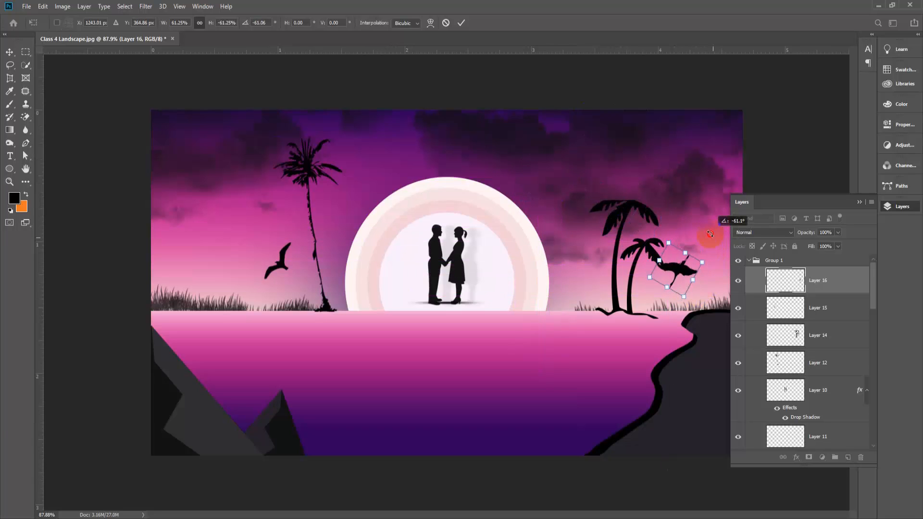
left_click_drag(670, 262, 685, 295)
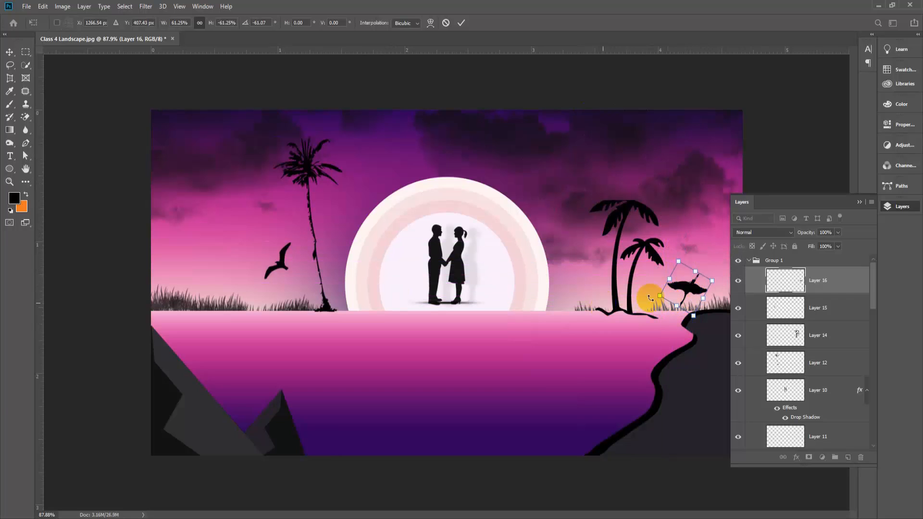
double_click(688, 289)
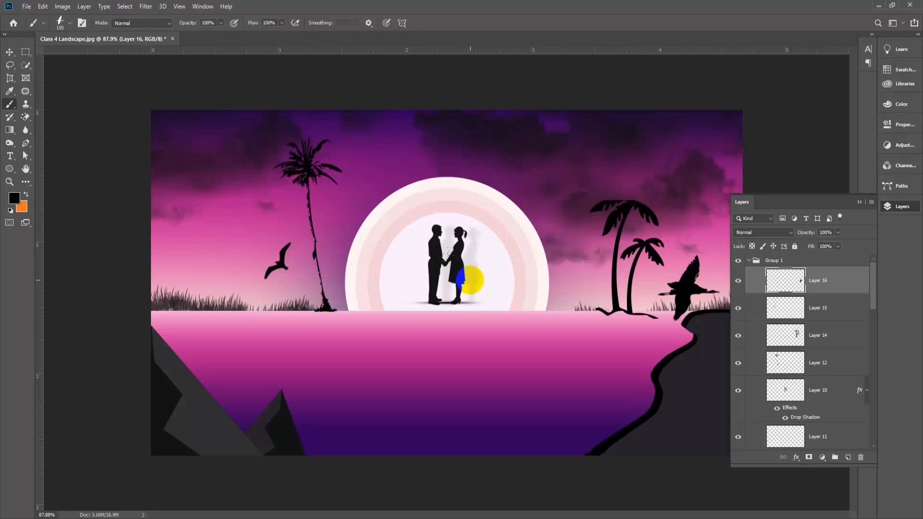
key("Delete")
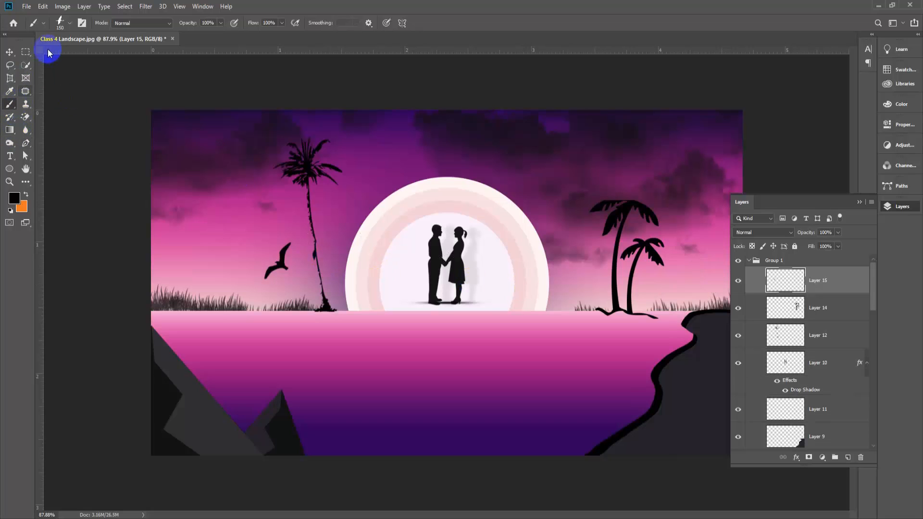
Choose brush 3 from the birds brush set at 1554 px
left_click(70, 23)
left_click(79, 220)
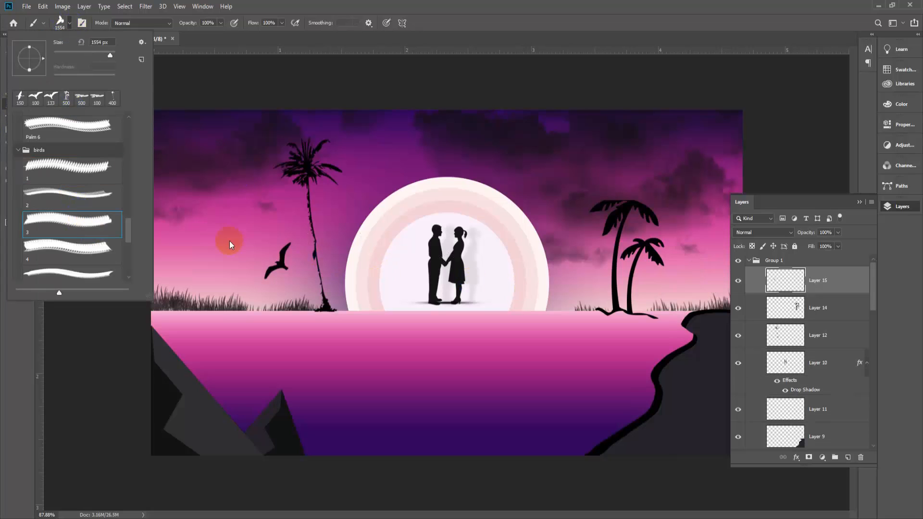
left_click(640, 4)
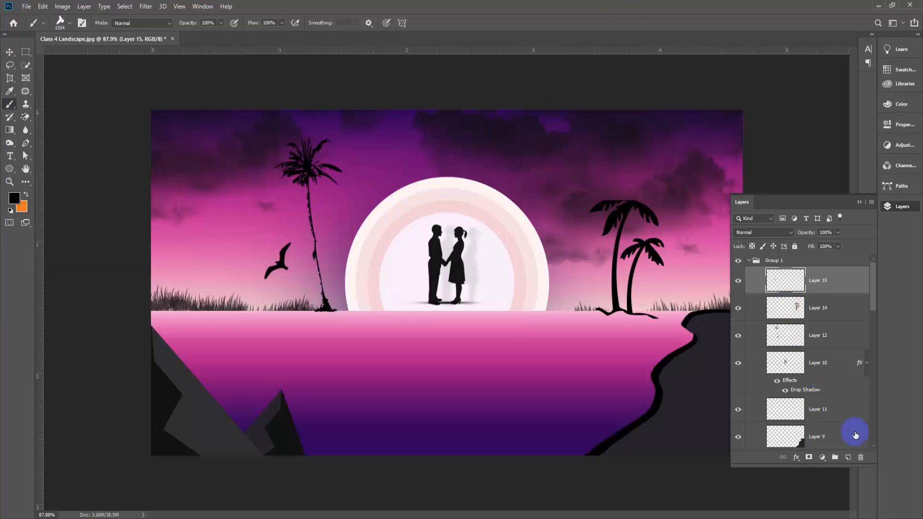
Add a layer above Layer 15 and stamp two small black birds, 45 px and 30 px, between the twin palms and the cliff
left_click(849, 458)
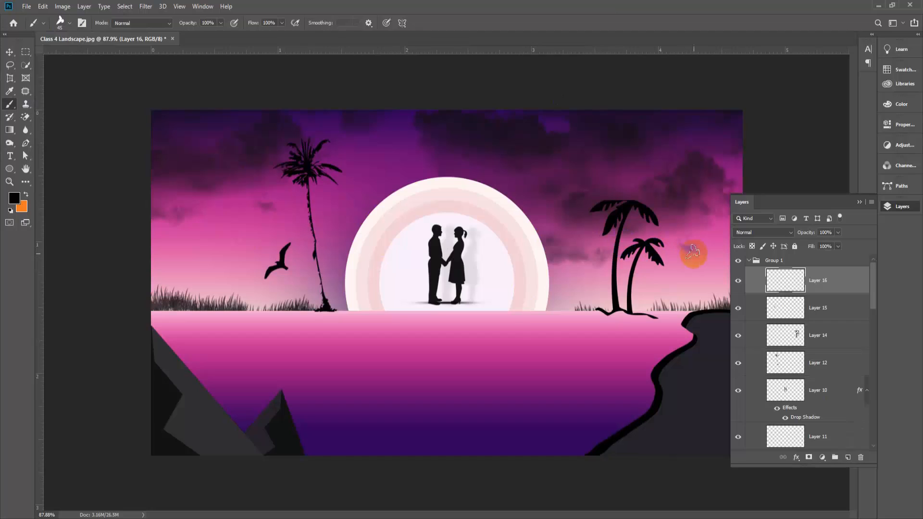
left_click(664, 283)
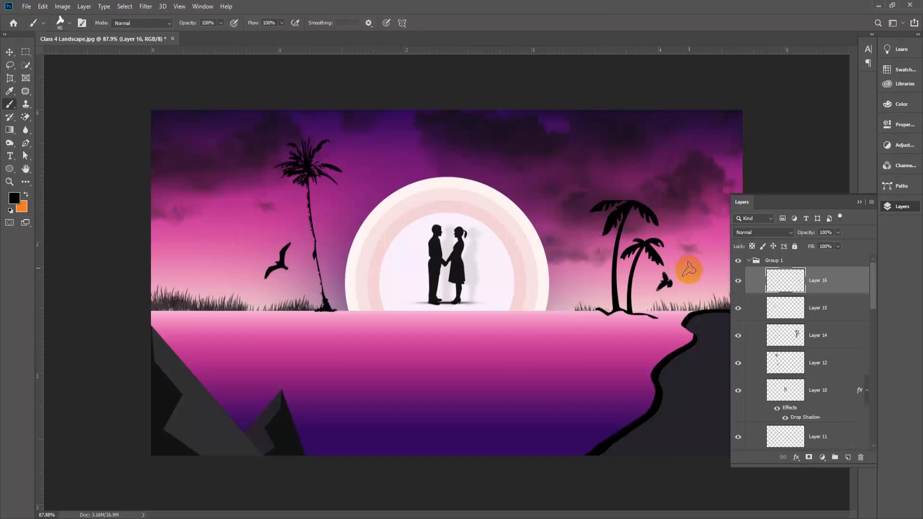
left_click(688, 272)
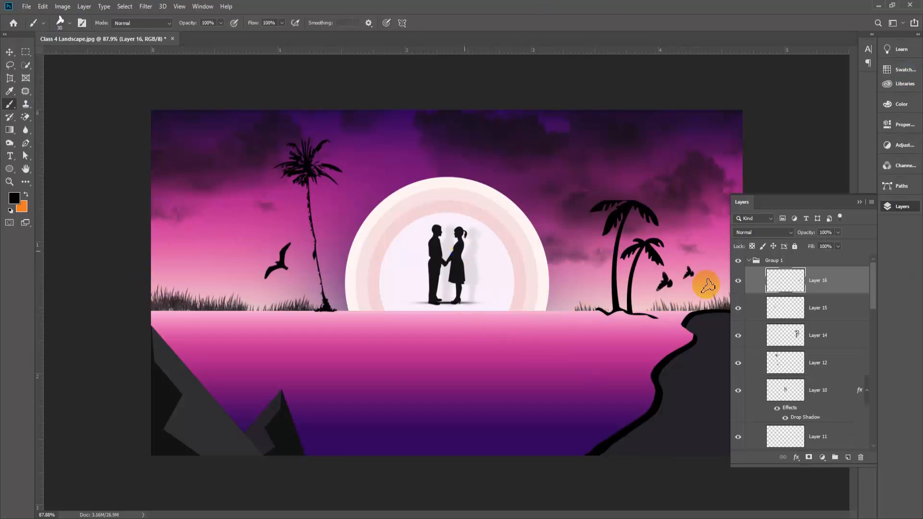
Add another layer, stamp a 50 px bird in the sky near the canvas's left edge, flip it horizontally and move it up and right
left_click(848, 458)
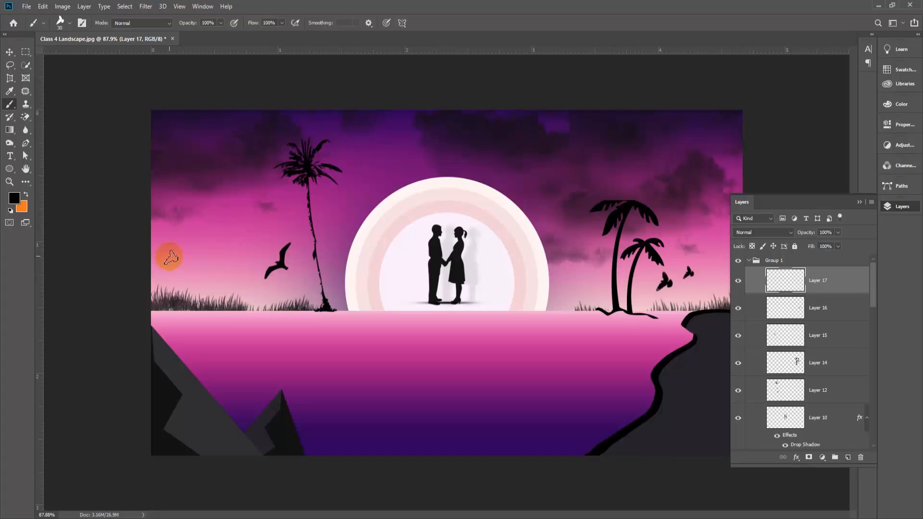
left_click(177, 250)
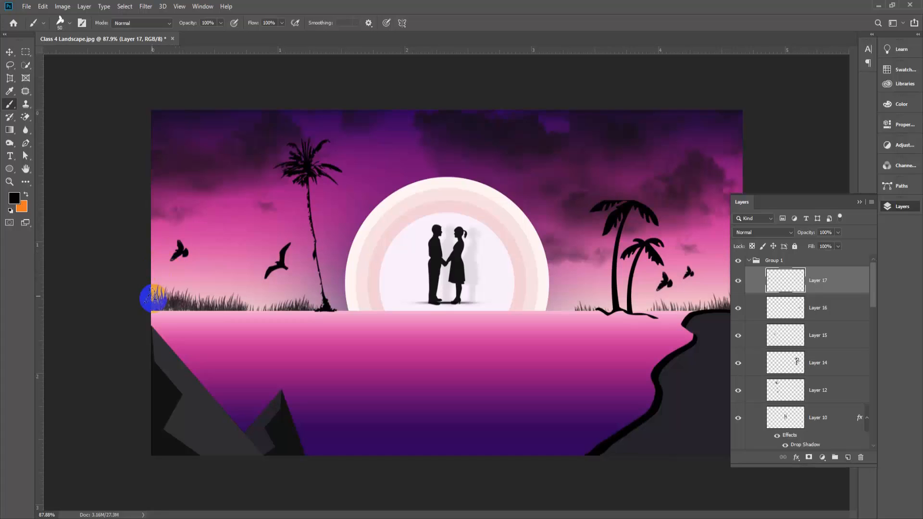
key("ctrl+t")
right_click(181, 243)
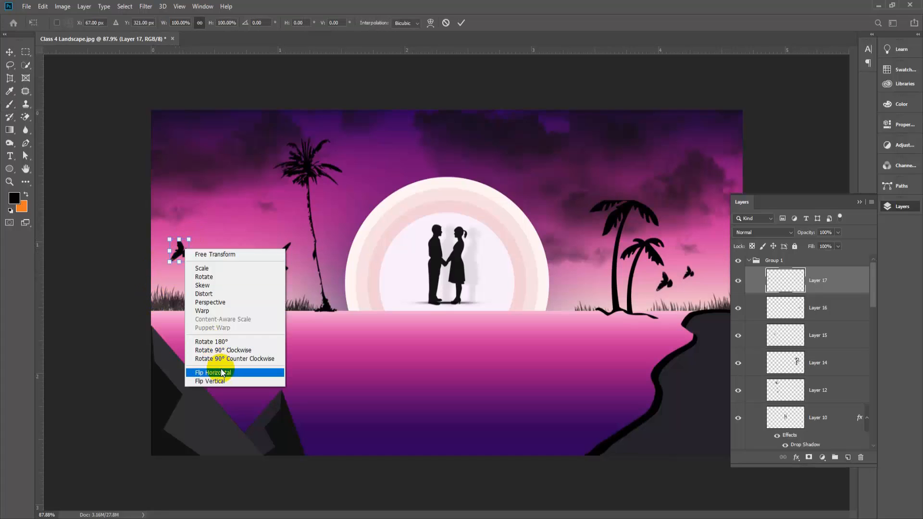
left_click(197, 373)
mouse_move(192, 248)
left_mouse_down()
mouse_move(215, 211)
mouse_move(213, 223)
left_mouse_up()
key("Return")
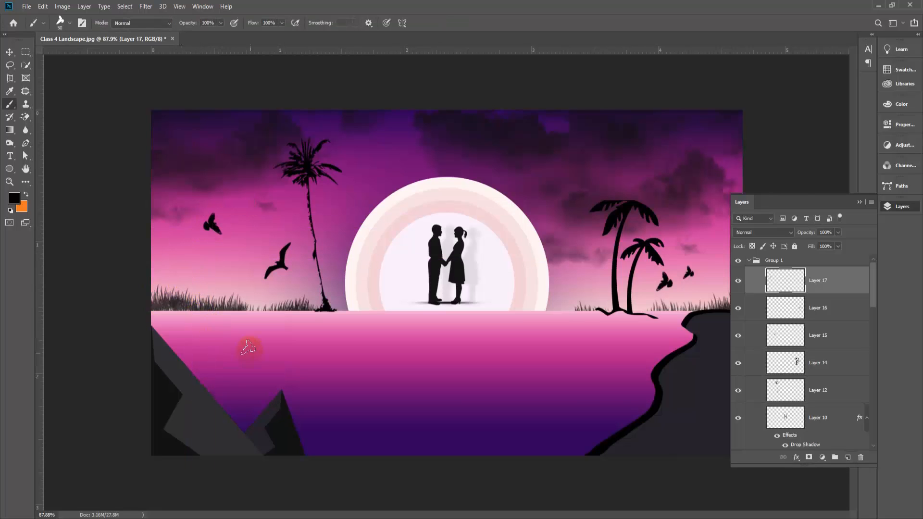
scroll(271, 331, "up", 2)
scroll(275, 328, "down", 2)
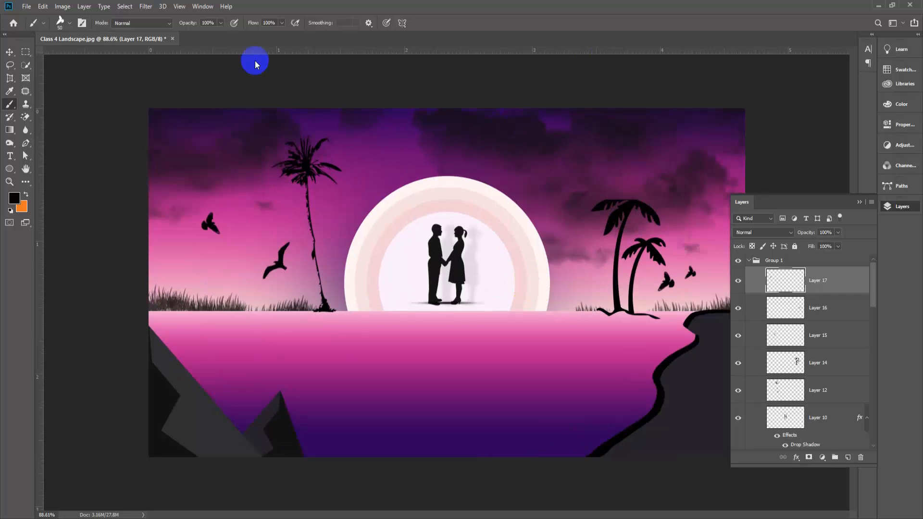
left_click(9, 52)
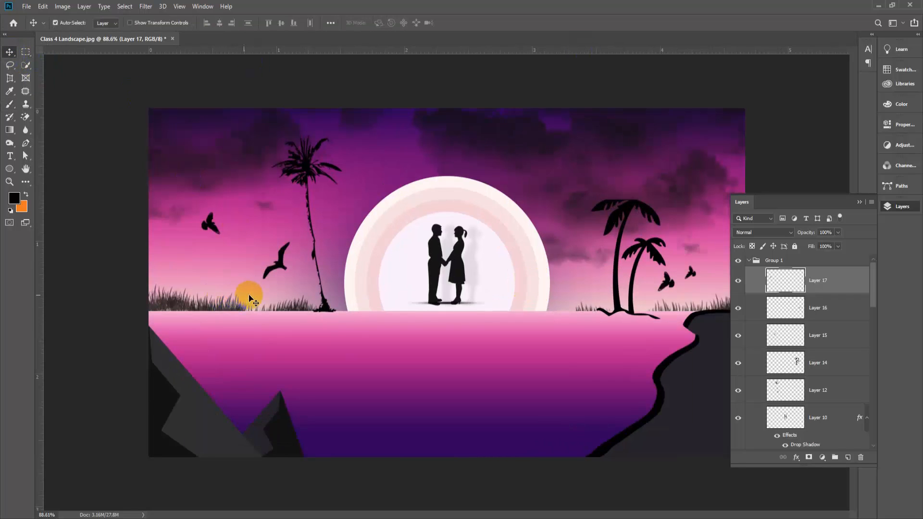
scroll(491, 354, "down", 1)
scroll(491, 344, "up", 1)
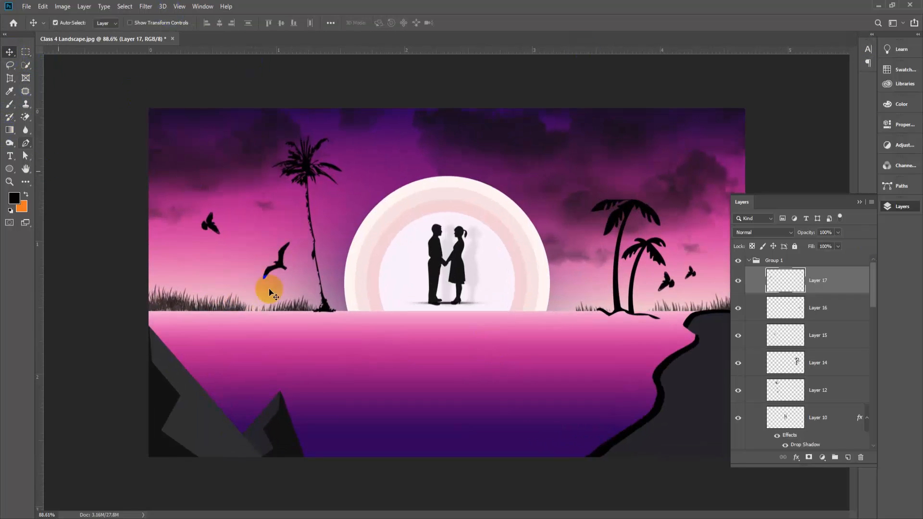
Choose the Palm 6 brush at 500 px from the palm tree brush set and add a new layer above Layer 17
left_click(8, 109)
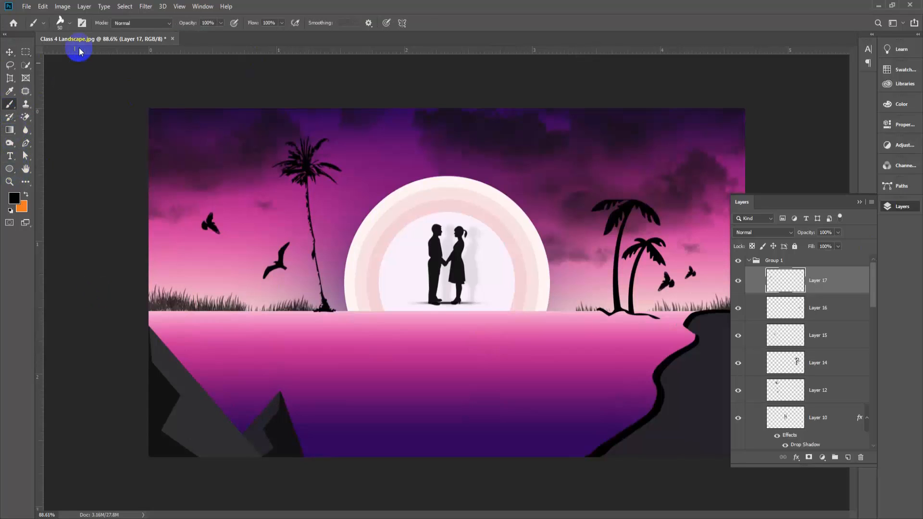
left_click(60, 23)
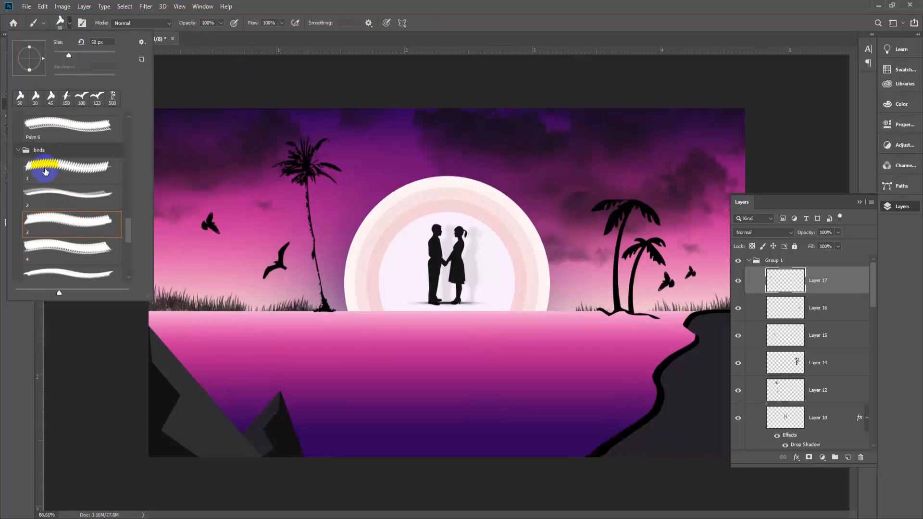
left_click(17, 149)
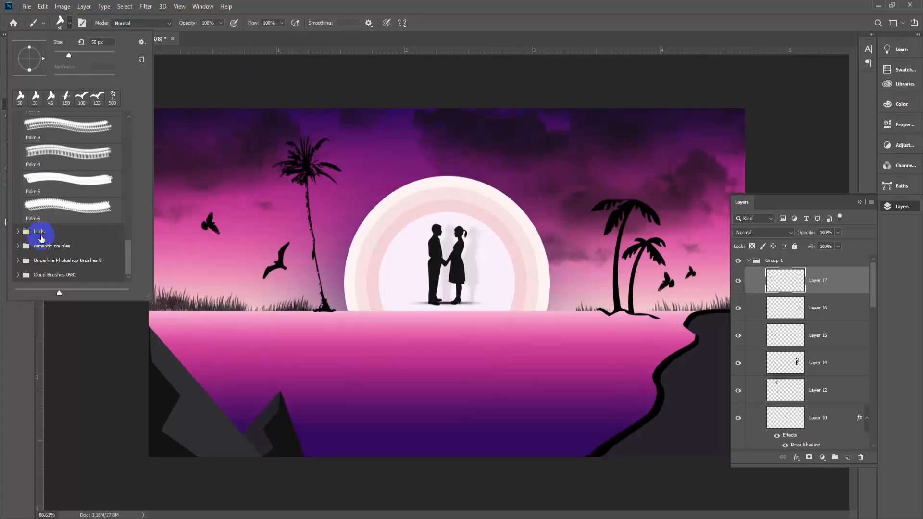
scroll(43, 212, "up", 2)
left_click(57, 179)
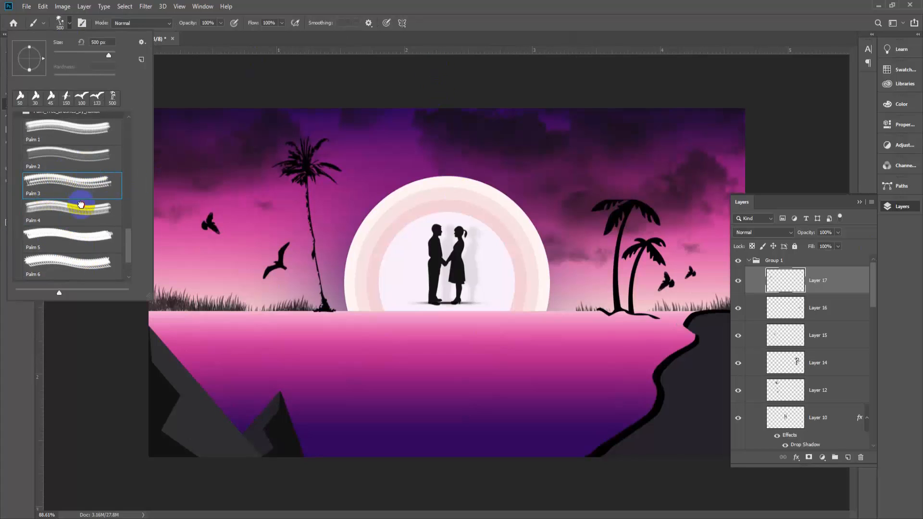
left_click(81, 206)
left_click(72, 237)
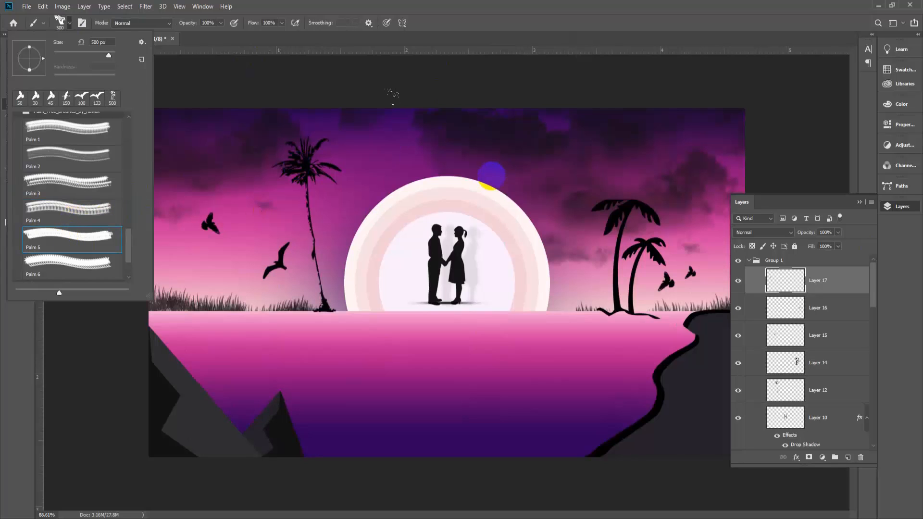
left_click(72, 264)
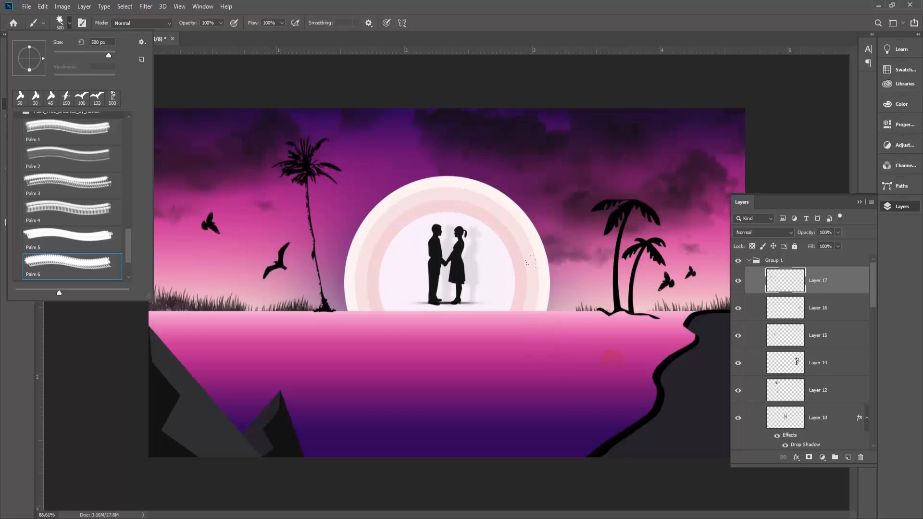
scroll(350, 313, "down", 4)
left_click(587, 19)
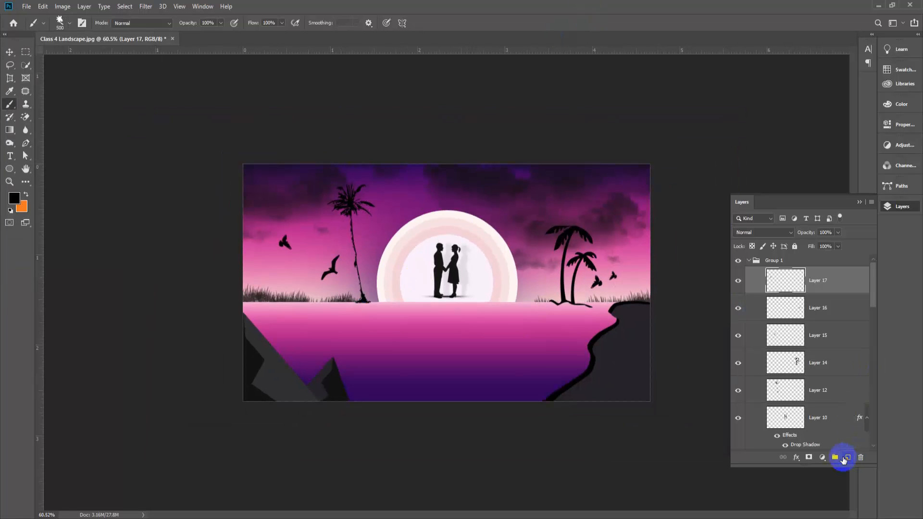
left_click(847, 457)
Try stamping the large 500 px palm at several spots on and around the cliff, undoing each stamp
left_click(592, 327)
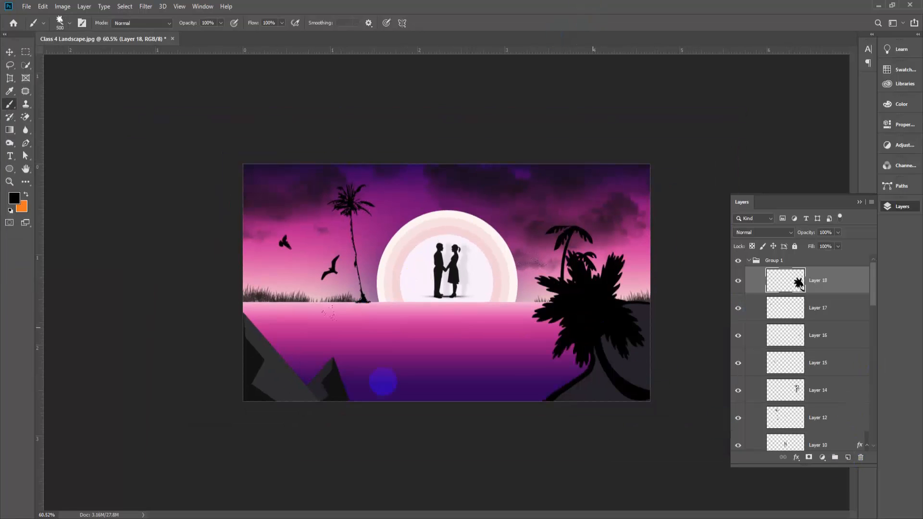
scroll(447, 284, "up", 2)
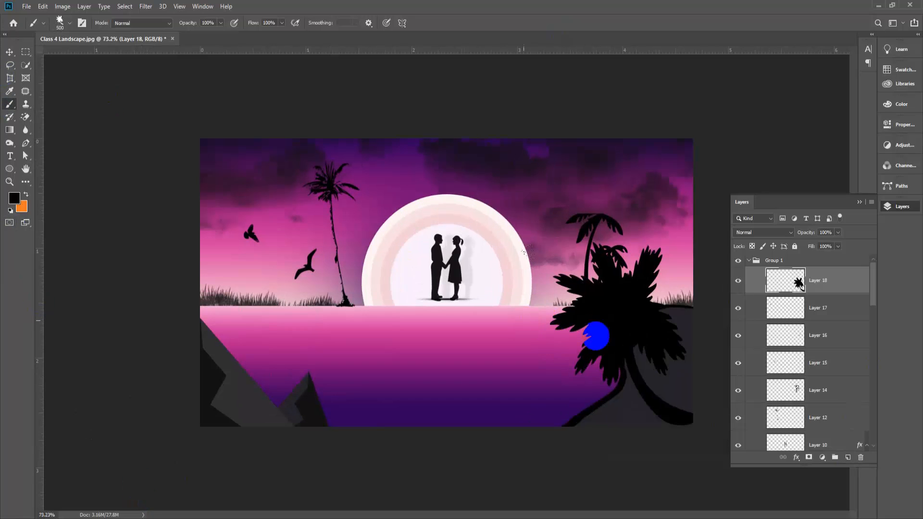
key("ctrl+z")
left_click(666, 331)
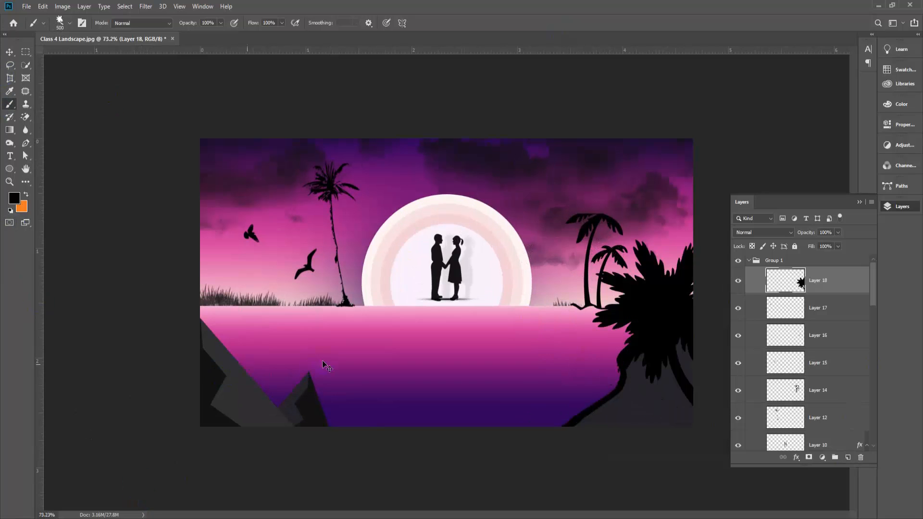
key("ctrl+z")
left_click(659, 388)
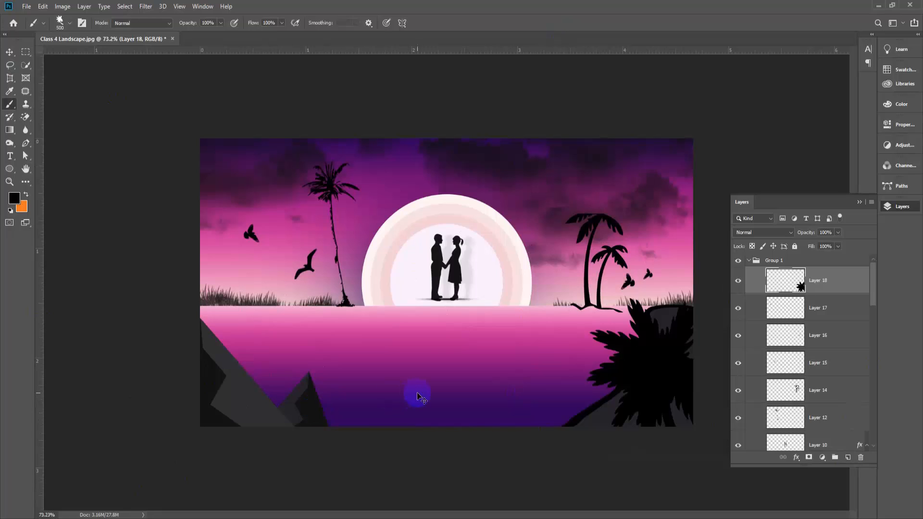
key("ctrl+z")
left_click(690, 319)
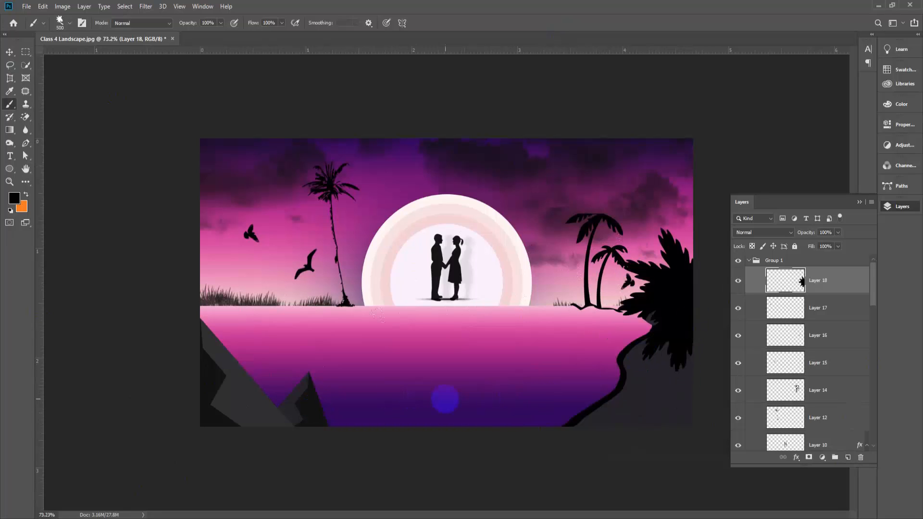
scroll(410, 395, "down", 2)
key("ctrl+z")
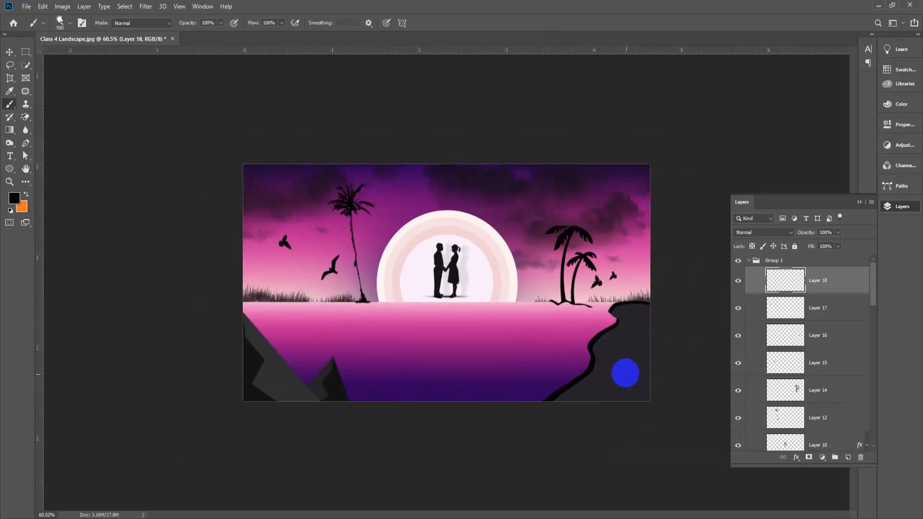
left_click(601, 349)
key("ctrl+z")
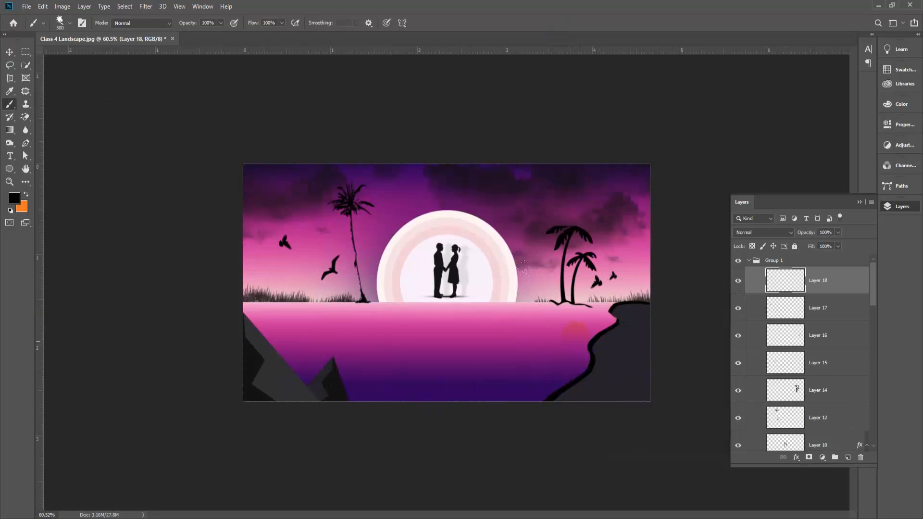
Stamp the large palm over the cliff's left edge, rotate it about -8°, and move it down and right onto the cliff
left_click(569, 334)
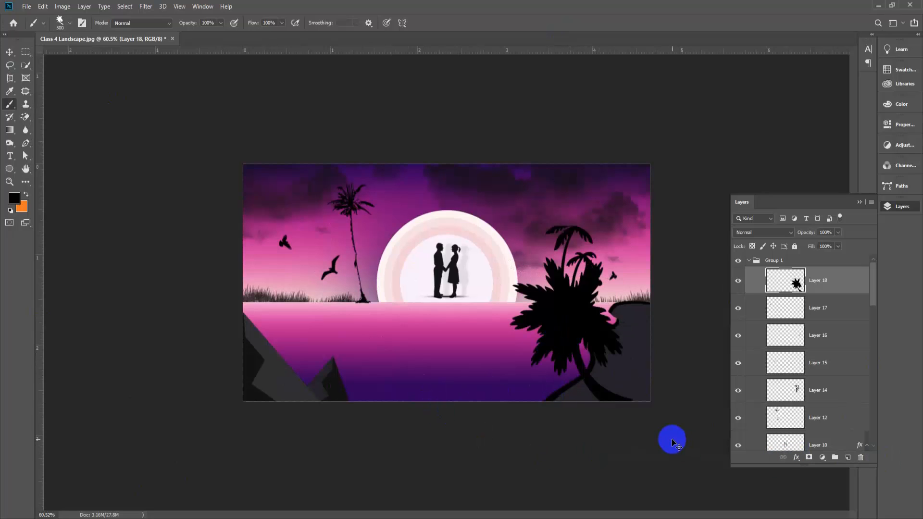
key("ctrl+t")
left_click_drag(651, 426, 662, 413)
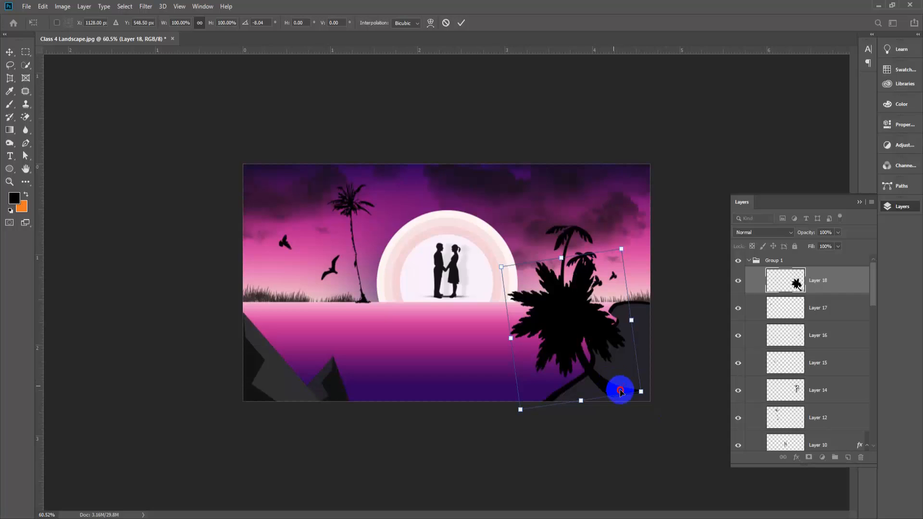
left_click_drag(618, 389, 639, 407)
key("Return")
key("b")
key("ctrl+plus")
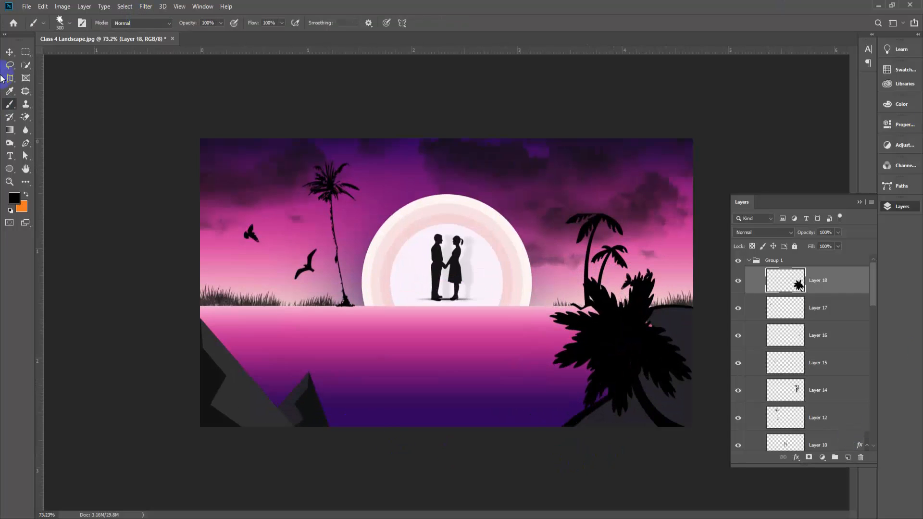
Move the twin palms left beside the sun and shift the pair of small birds up and right into the open sky
left_click(9, 52)
left_click_drag(593, 218, 558, 217)
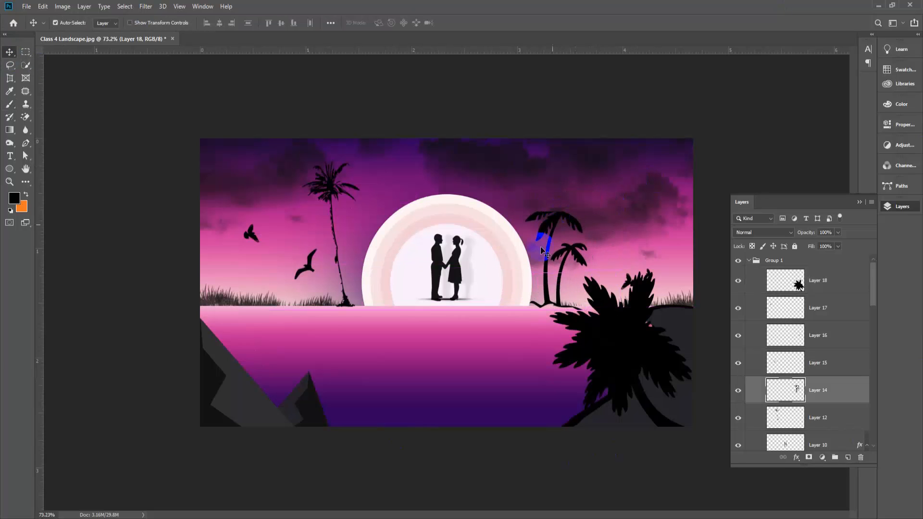
left_click_drag(607, 270, 662, 242)
scroll(488, 372, "up", 2)
scroll(487, 368, "down", 2)
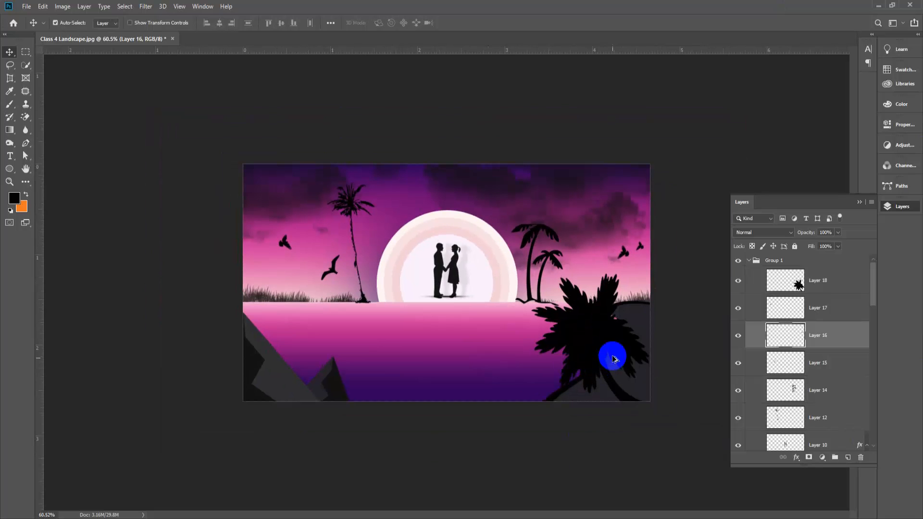
Nudge the large foreground palm slightly right over the cliff
left_click(597, 346)
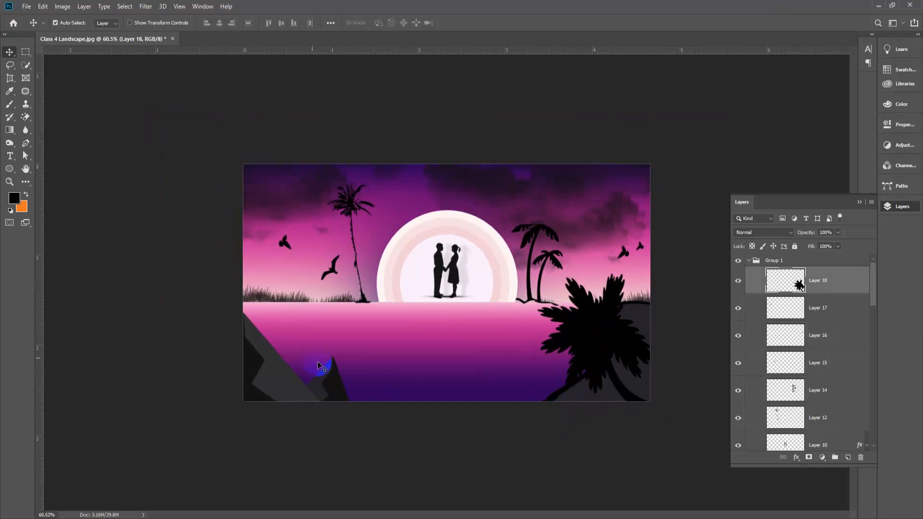
scroll(322, 370, "down", 1)
scroll(318, 384, "up", 1)
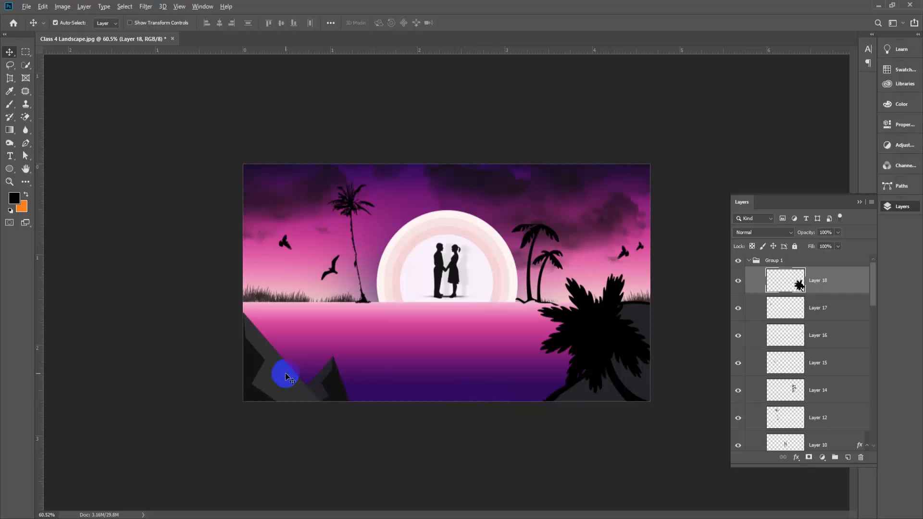
Choose the Soft Round brush from the General Brushes set for painting
scroll(474, 402, "up", 2)
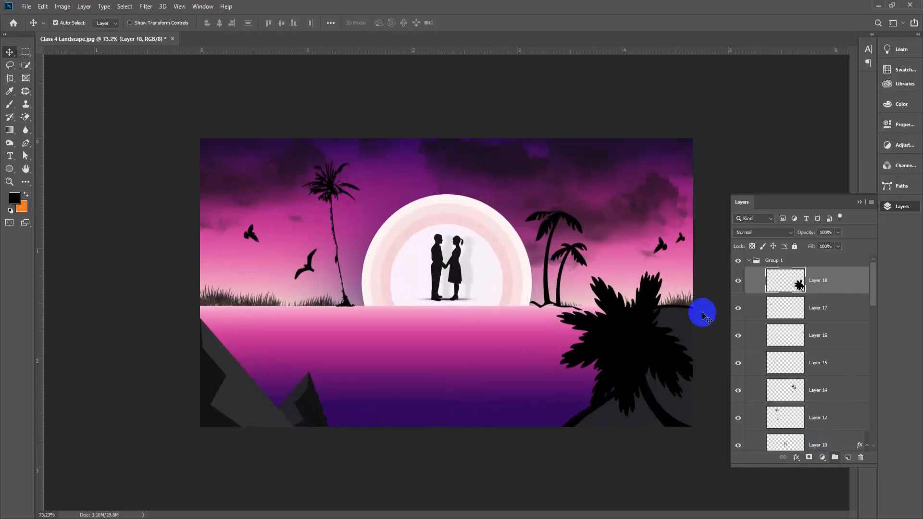
scroll(304, 144, "up", 3)
scroll(378, 213, "up", 3)
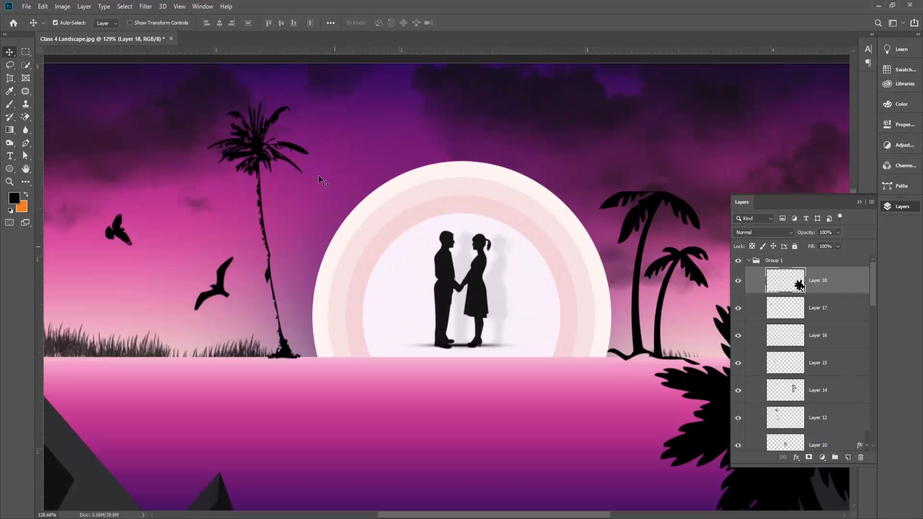
left_click(13, 108)
left_click(53, 98)
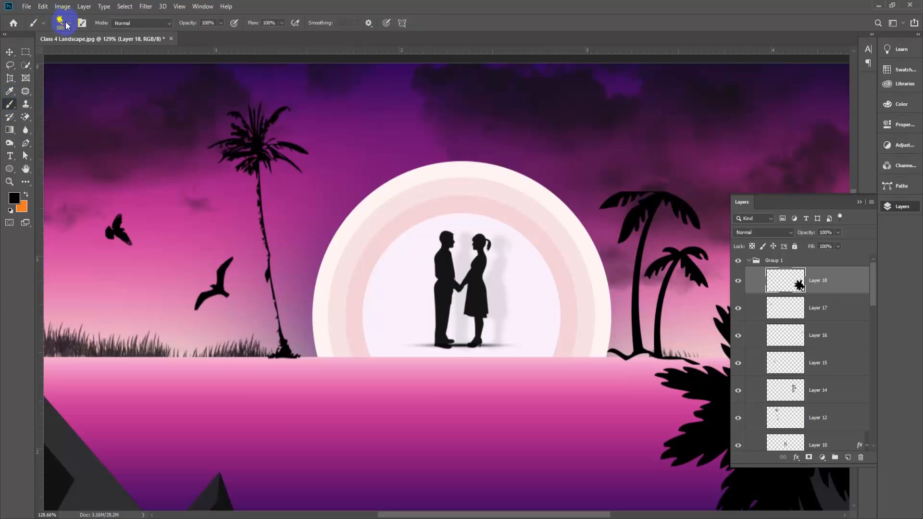
left_click(67, 26)
scroll(19, 158, "up", 5)
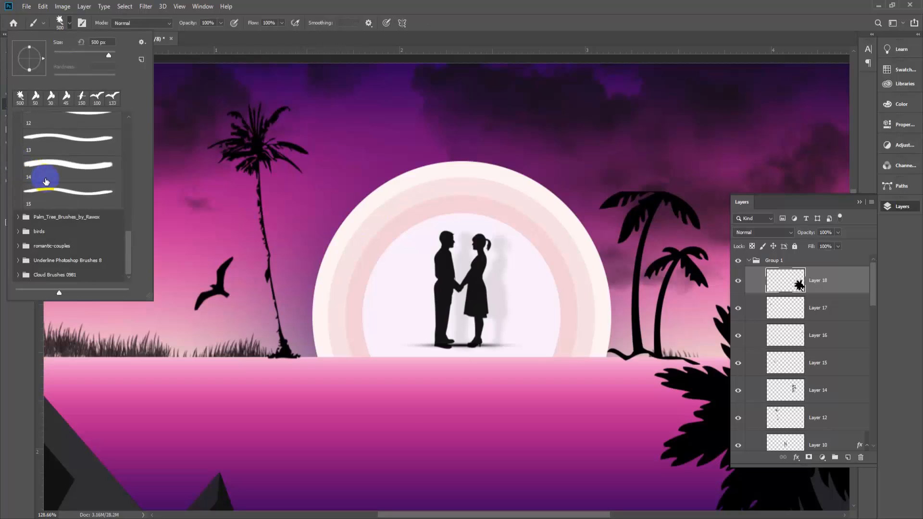
scroll(46, 181, "up", 5)
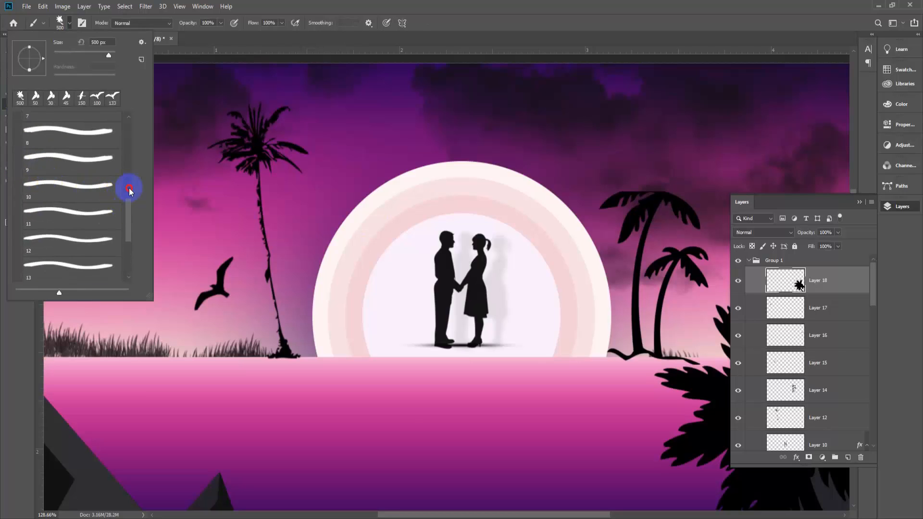
left_click_drag(129, 190, 128, 118)
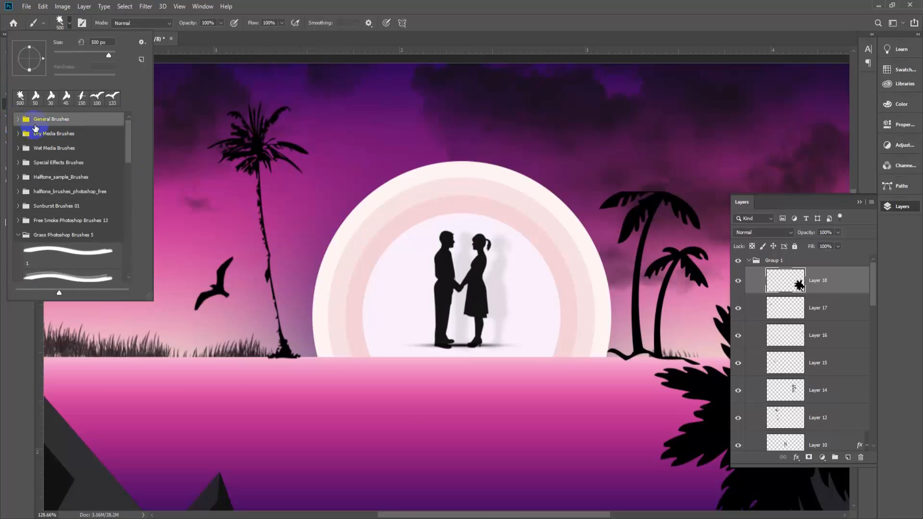
left_click(19, 119)
left_click(67, 142)
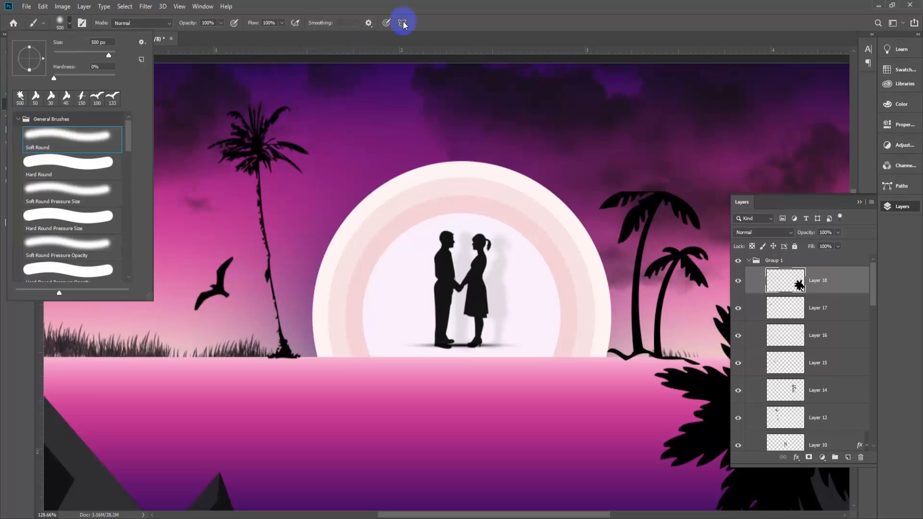
left_click(472, 7)
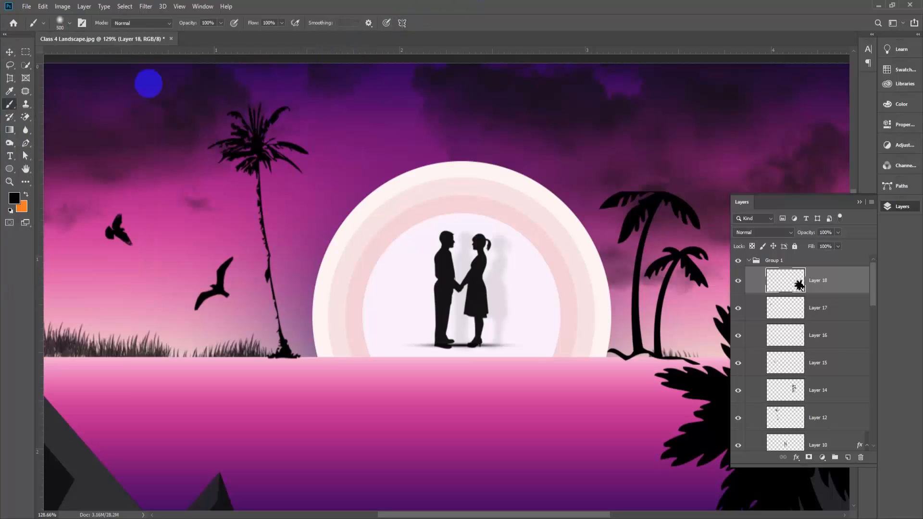
left_click(69, 22)
left_click(51, 164)
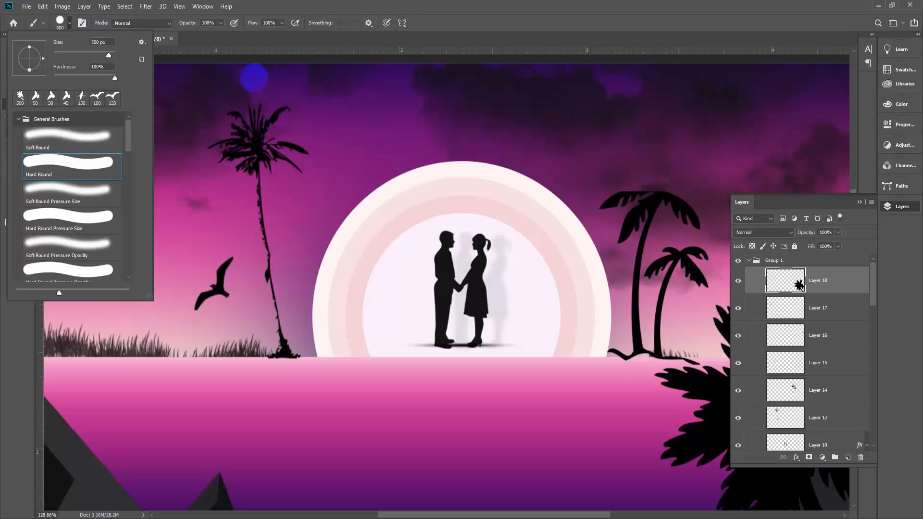
left_click(76, 139)
left_click(499, 6)
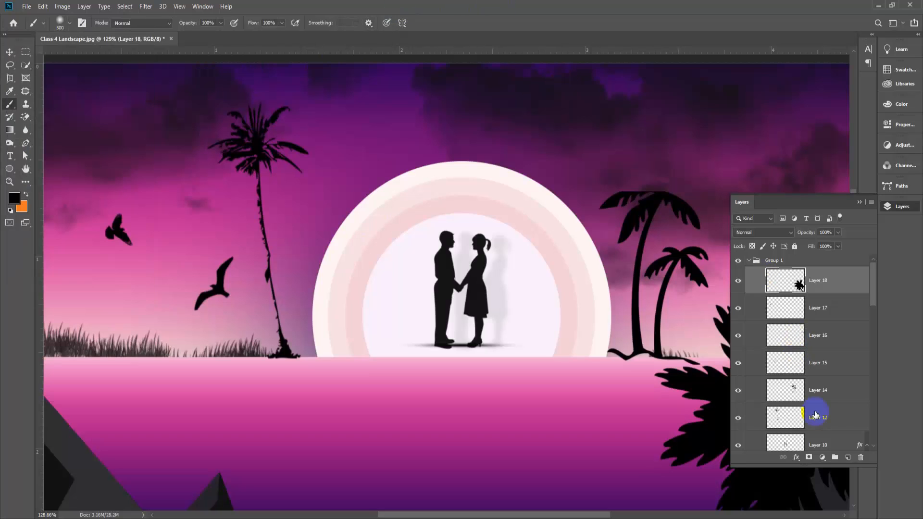
Add a new layer above the foreground palm, shrink the brush to 5 px, and set the foreground colour to near-white #fefbff
left_click(847, 459)
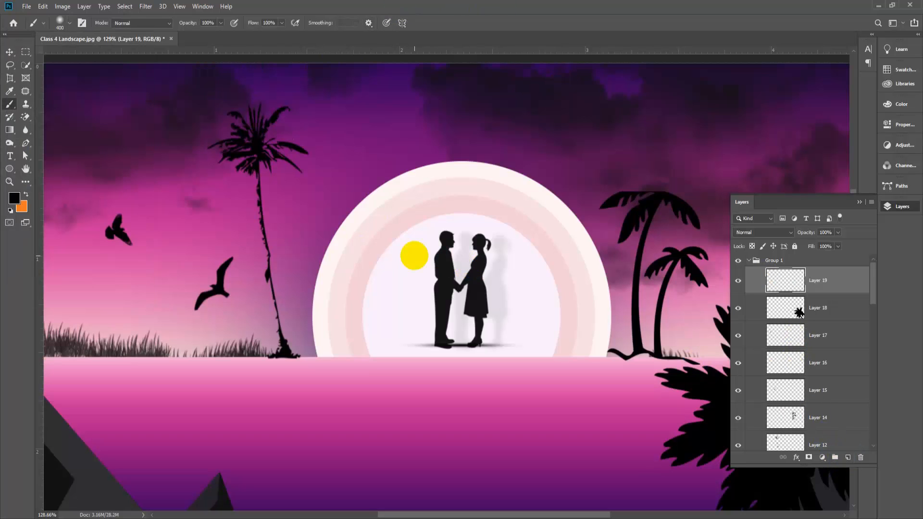
key("bracketleft")
key("bracketleft")
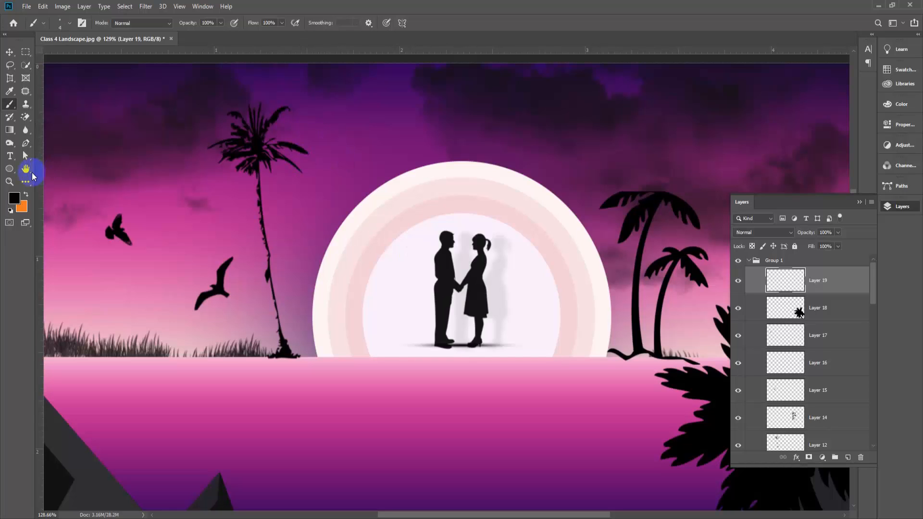
left_click(14, 198)
left_click_drag(504, 442, 438, 332)
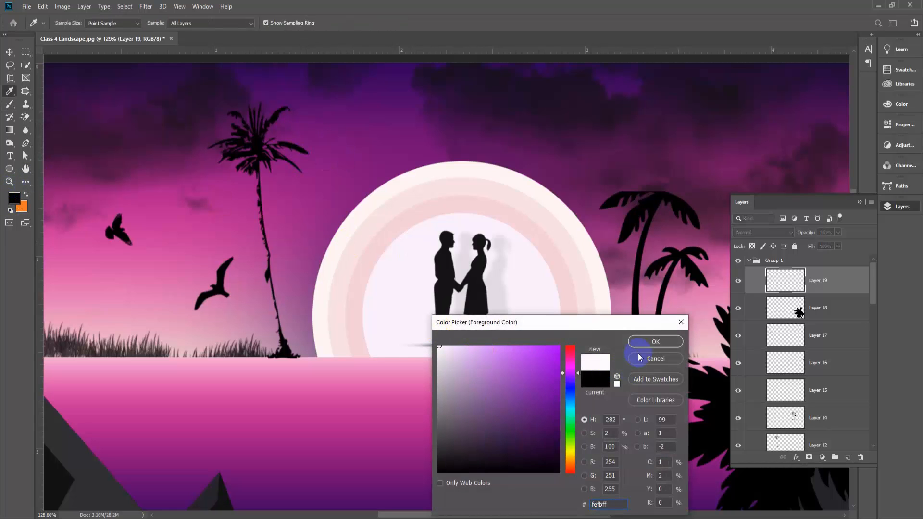
key("Return")
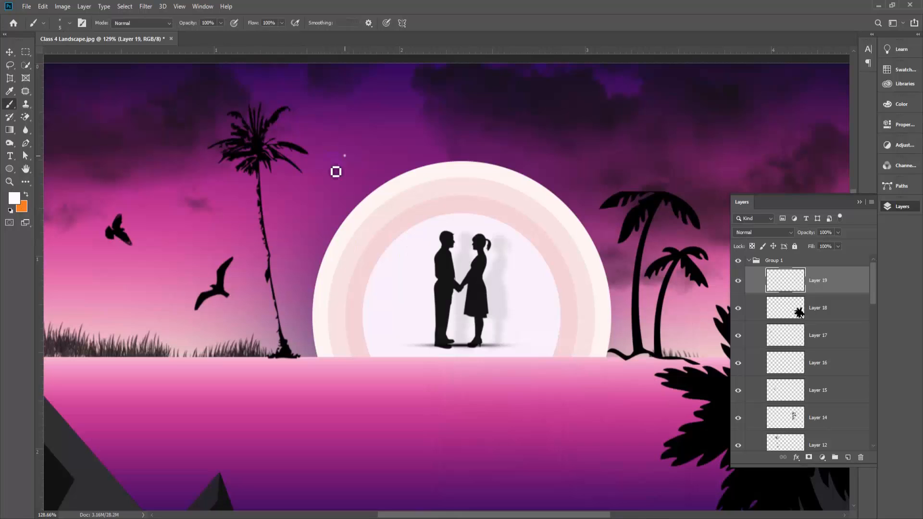
Dot small near-white stars across the sky, scattered among the clouds and around the sun, palms and birds
left_click(383, 100)
left_click(543, 153)
left_click(705, 79)
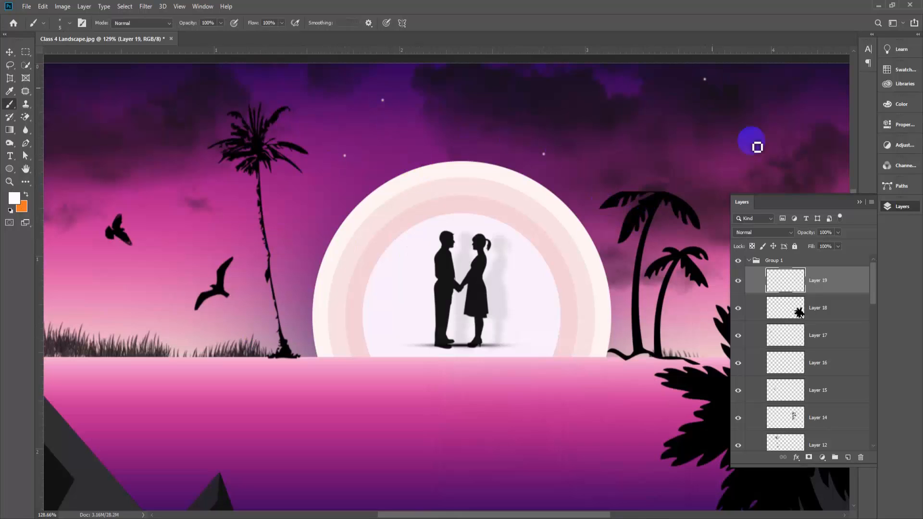
scroll(256, 168, "down", 2)
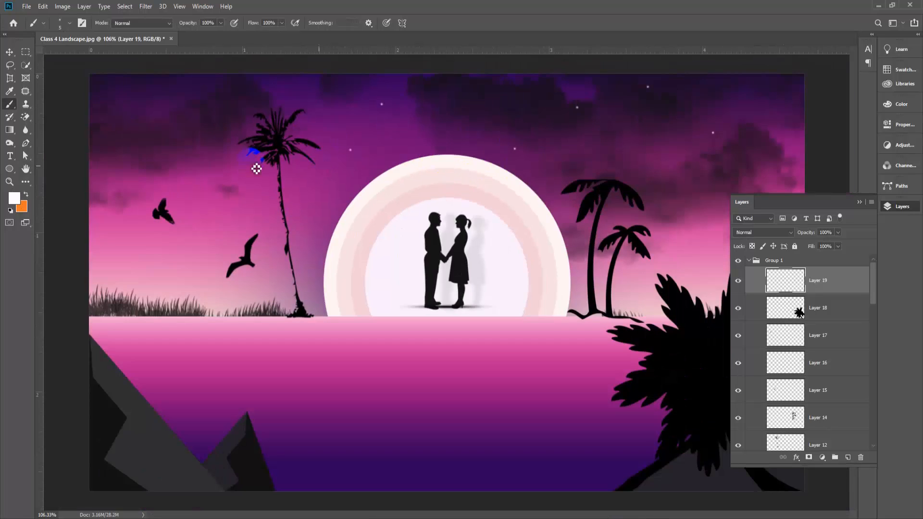
left_click(207, 132)
left_click(164, 181)
left_click(693, 207)
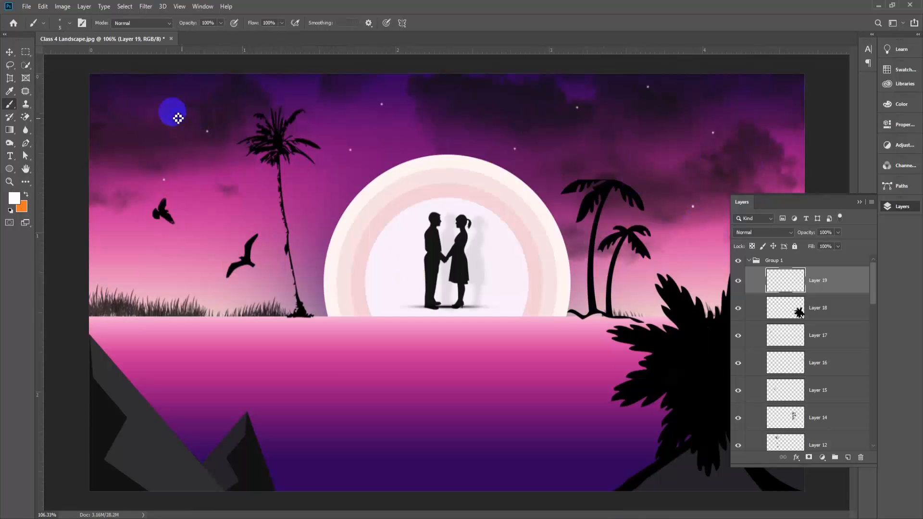
left_click(107, 212)
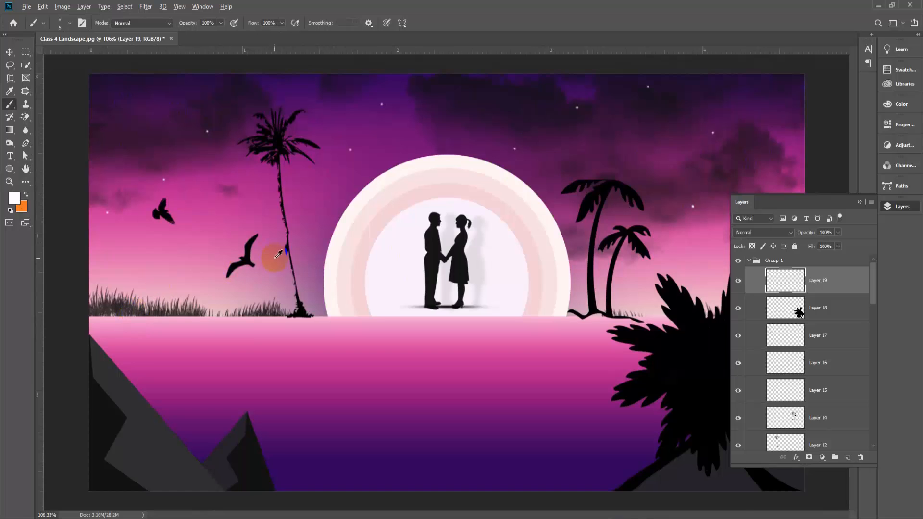
scroll(278, 253, "down", 2)
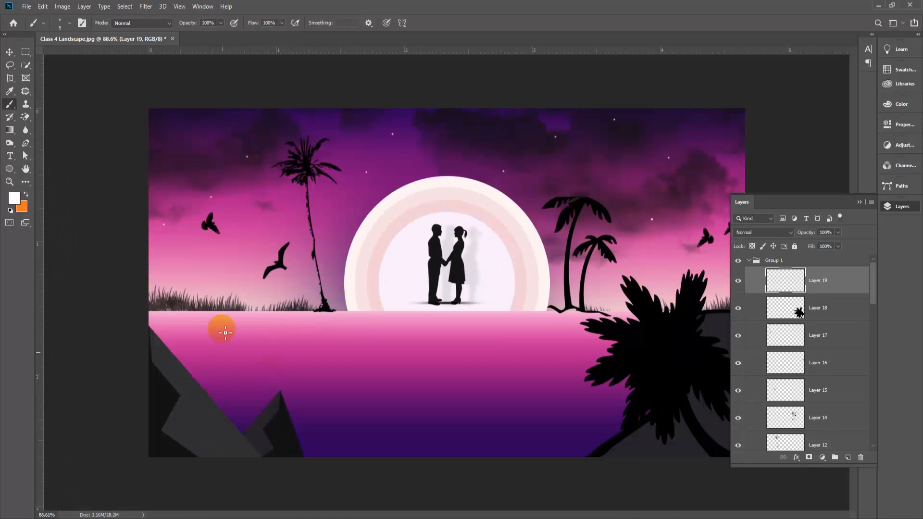
scroll(210, 283, "up", 1)
scroll(430, 271, "down", 2)
scroll(443, 267, "up", 1)
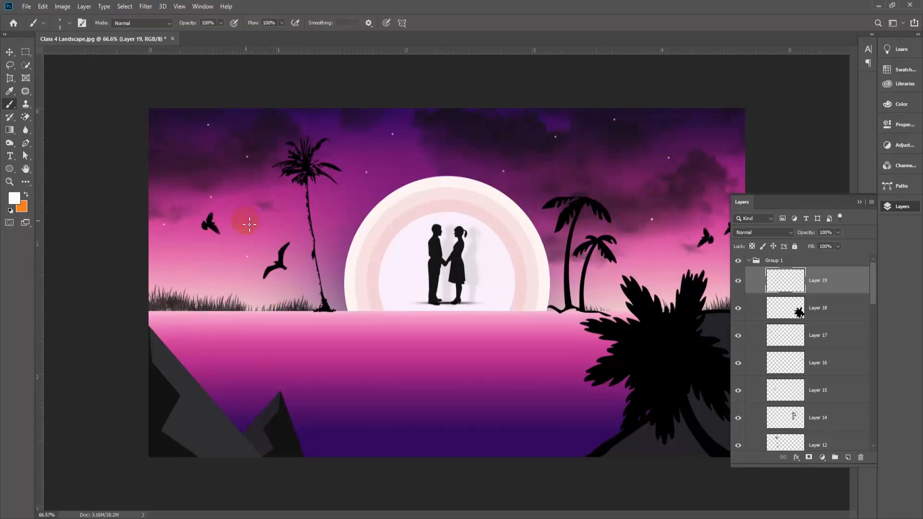
Examine the whole seascape at several zoom levels to check the stars and overall composition
scroll(447, 254, "down", 1)
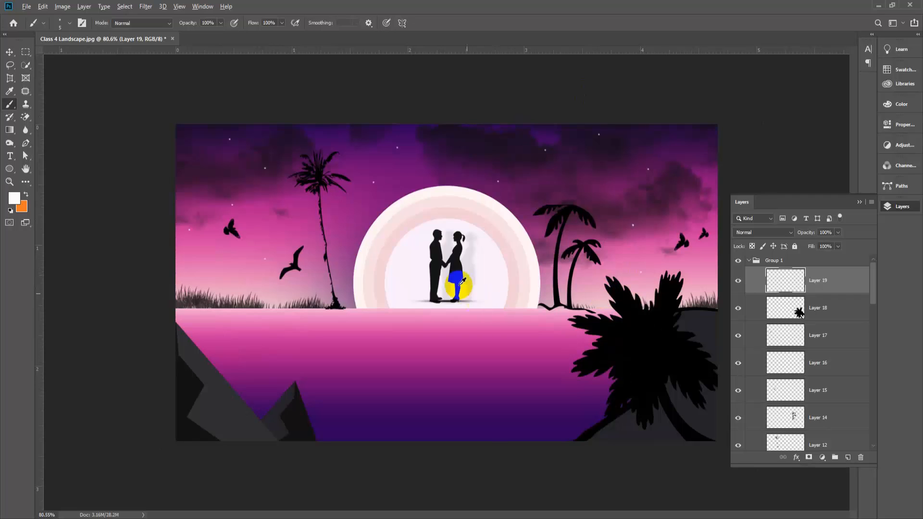
scroll(459, 284, "up", 2)
left_click(9, 52)
scroll(447, 307, "up", 2)
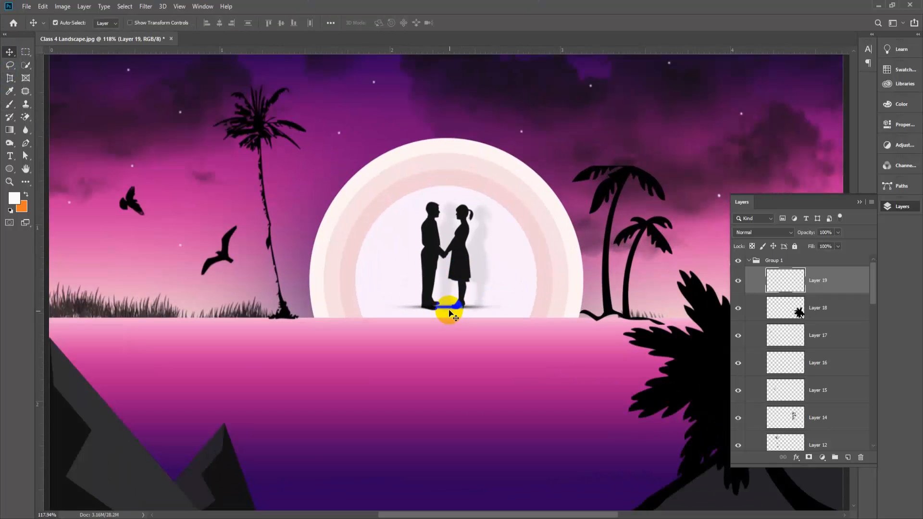
scroll(236, 389, "down", 3)
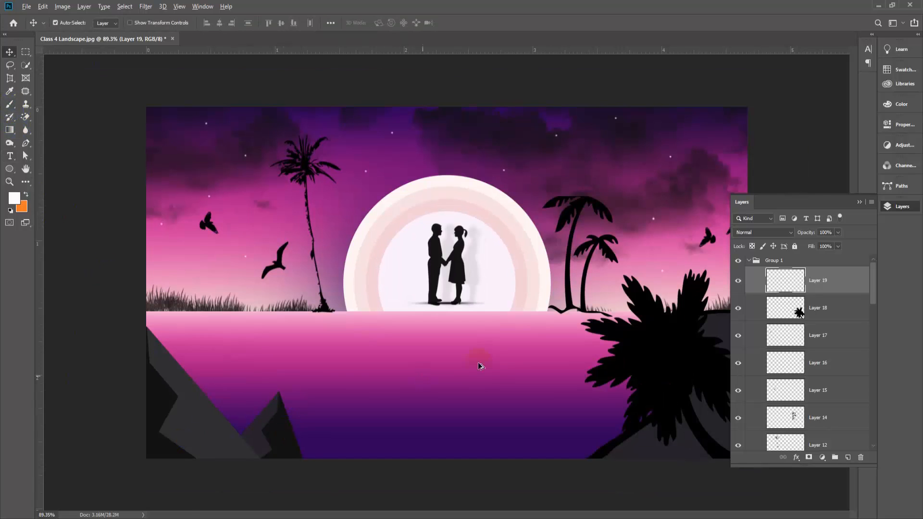
scroll(477, 362, "up", 3)
scroll(426, 450, "down", 1)
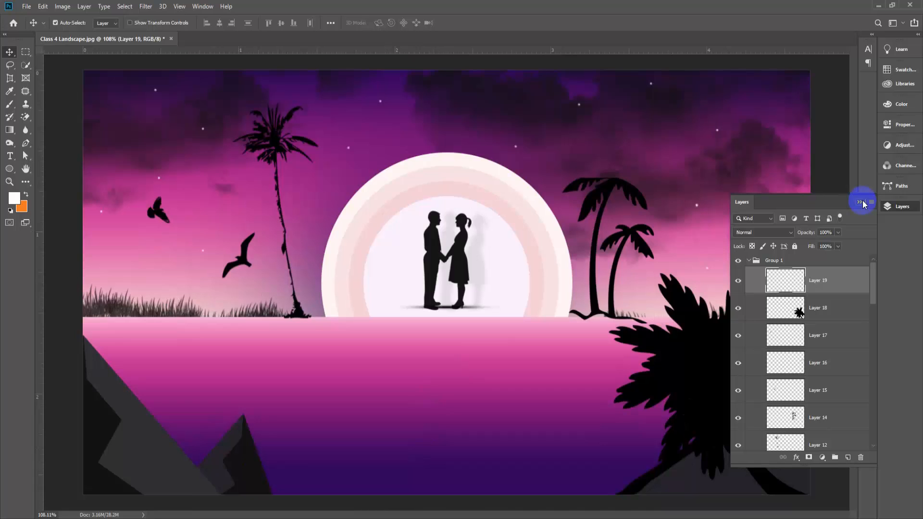
left_click(863, 203)
scroll(414, 429, "down", 2)
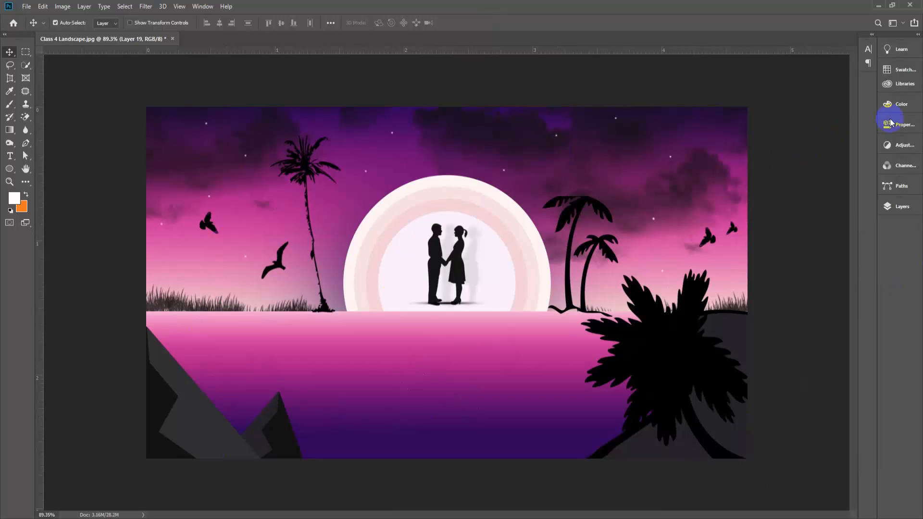
Add a new empty layer above the stars layer
left_click(898, 208)
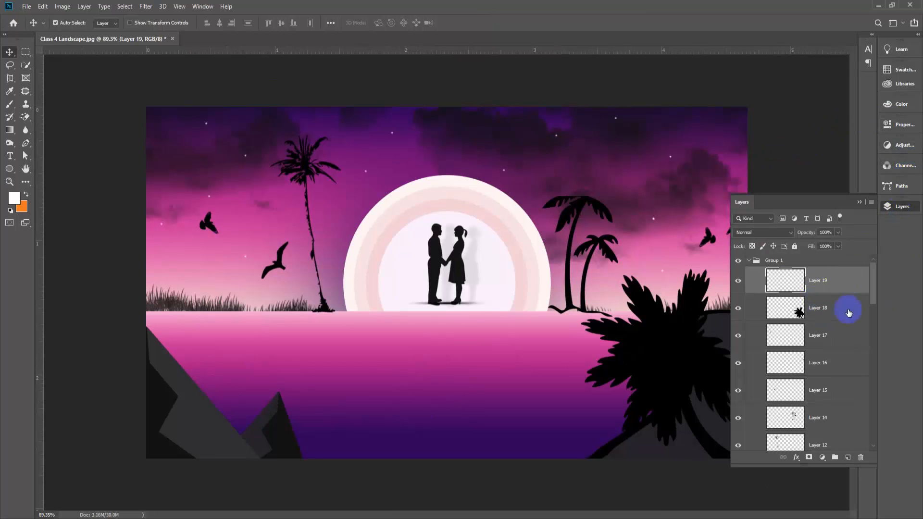
left_click(848, 457)
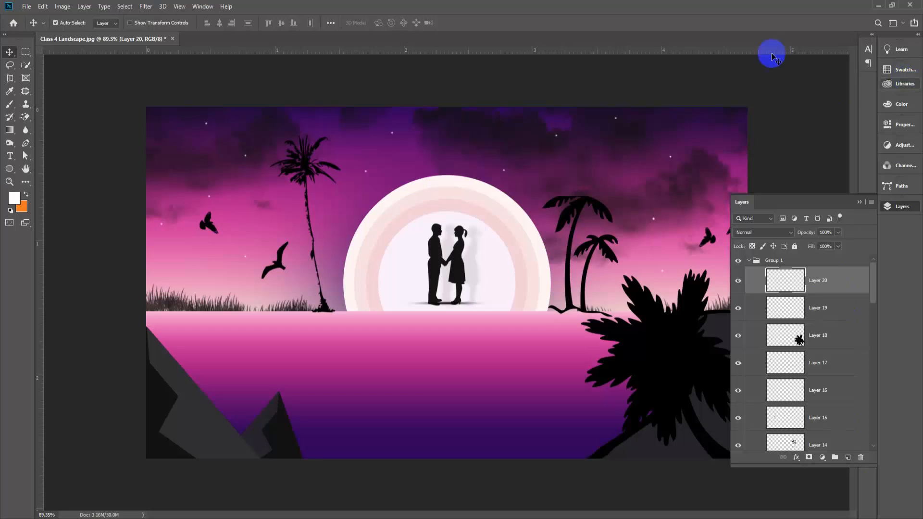
left_click(67, 9)
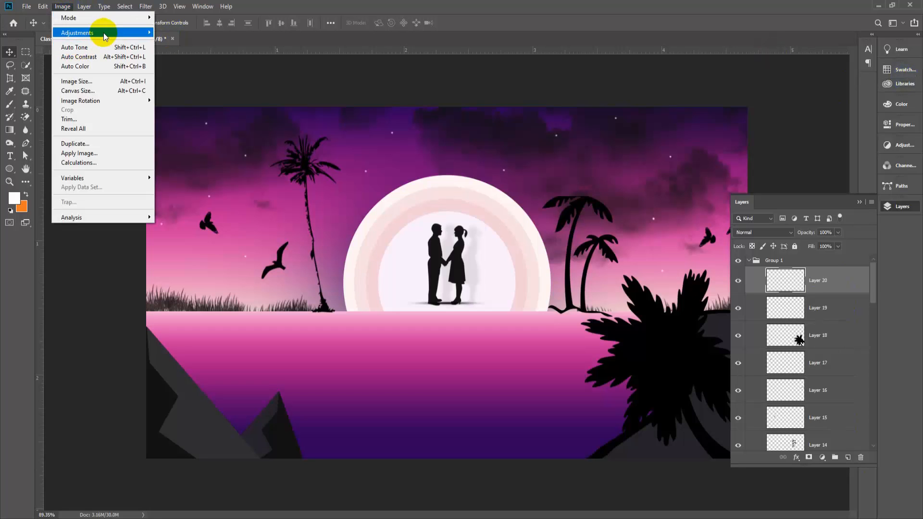
mouse_move(103, 33)
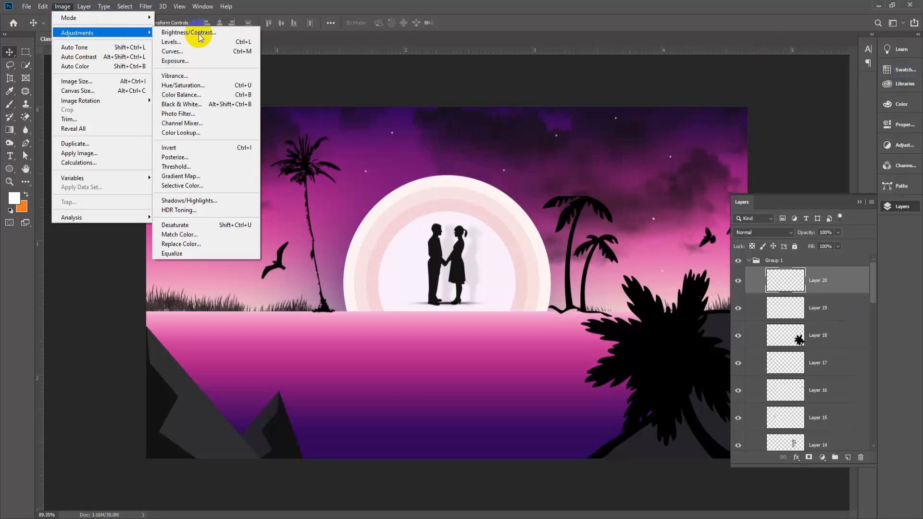
left_click(202, 85)
left_click(453, 196)
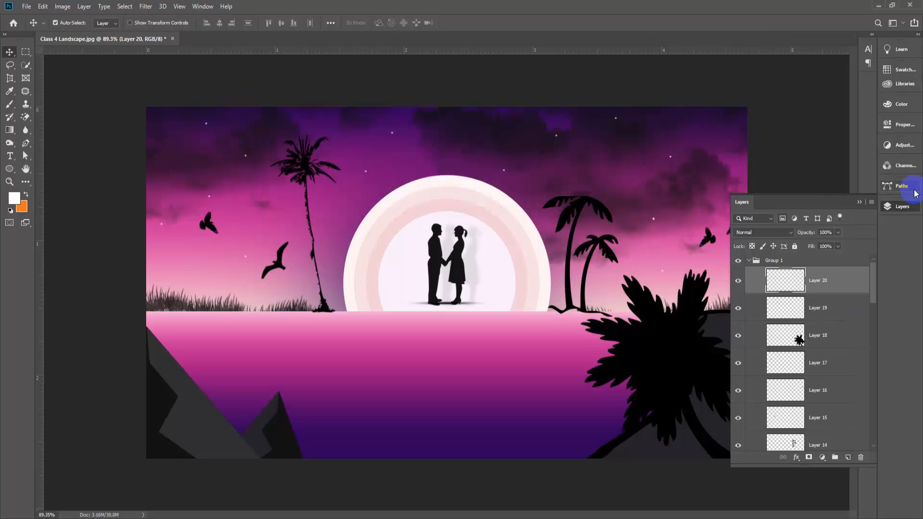
Add a Hue/Saturation adjustment layer over the artwork with hue +31 and saturation +7
left_click(904, 145)
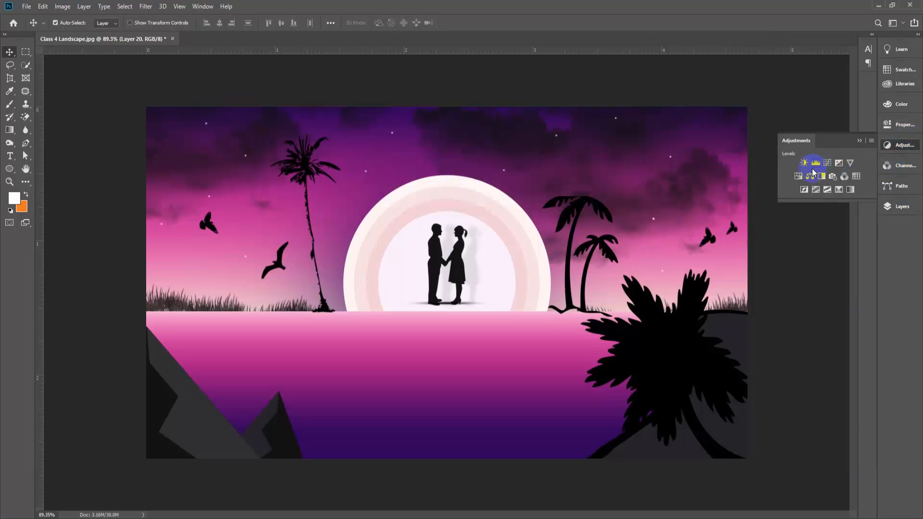
left_click(800, 175)
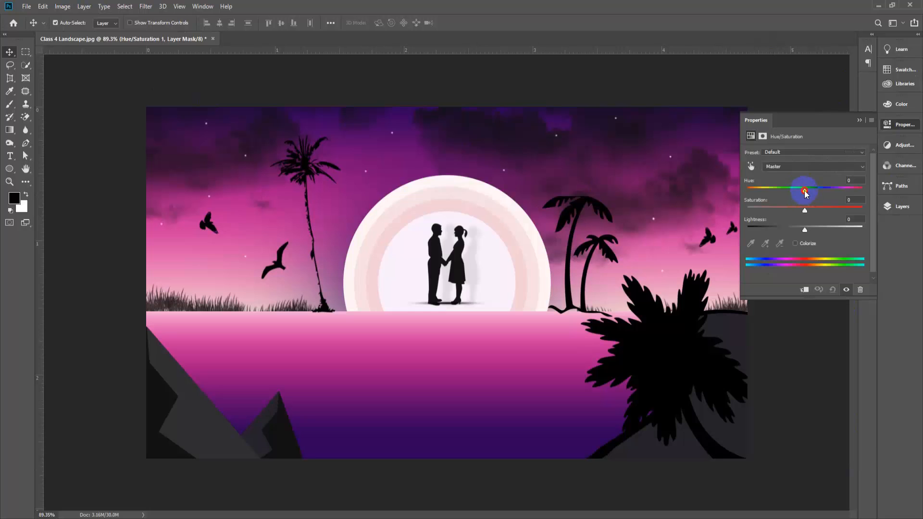
left_click_drag(805, 193, 819, 193)
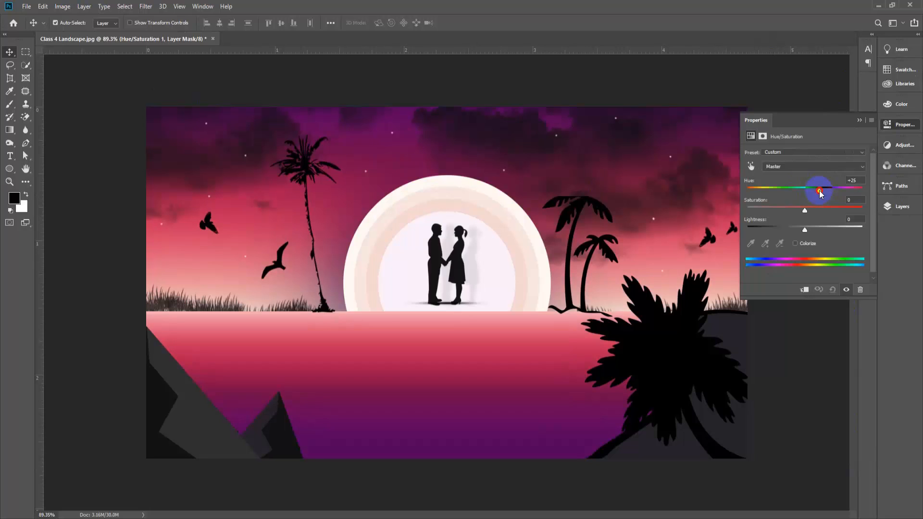
left_click_drag(804, 213, 825, 191)
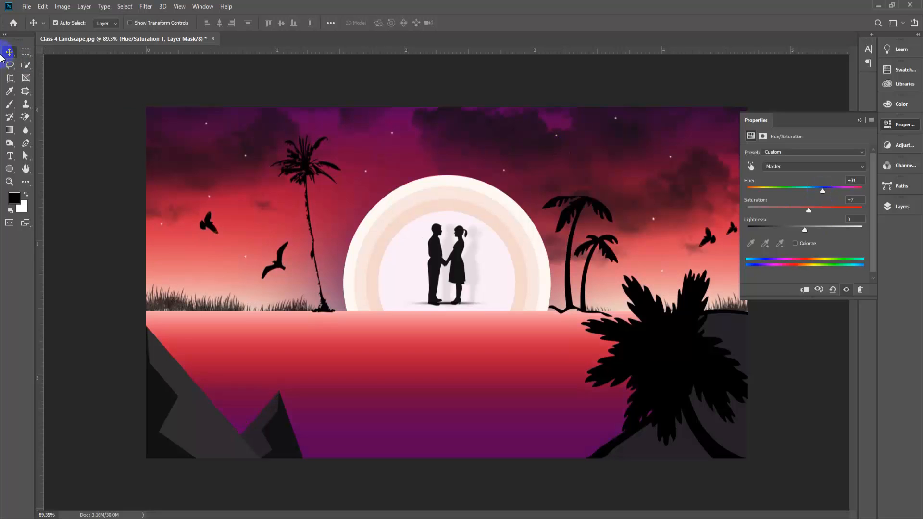
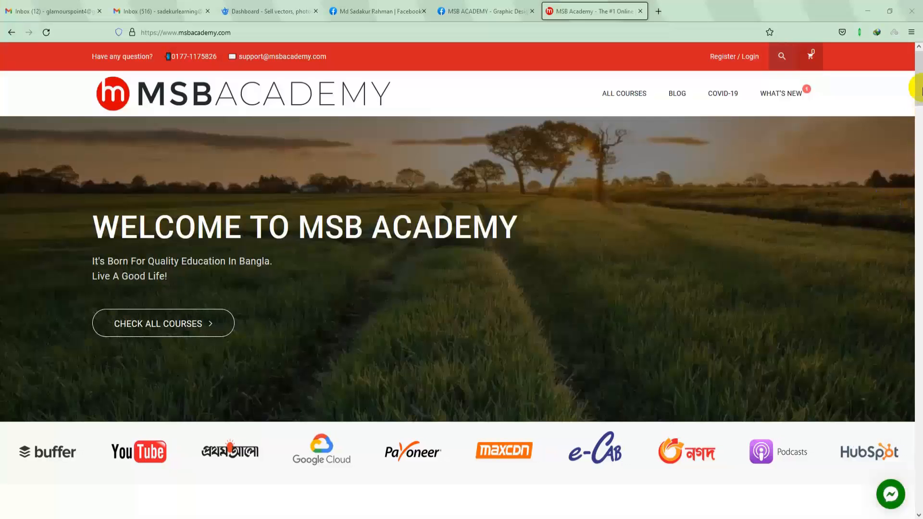
Open the Graphic Design Mastery With Freelancing & Microstock course on the MSB Academy site and review its description, inclusions and curriculum
left_click_drag(917, 99, 900, 243)
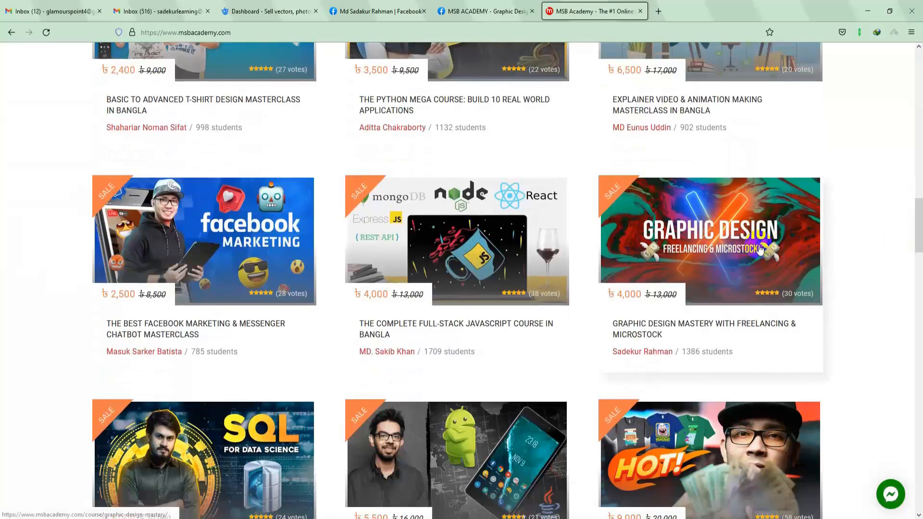
left_click(704, 249)
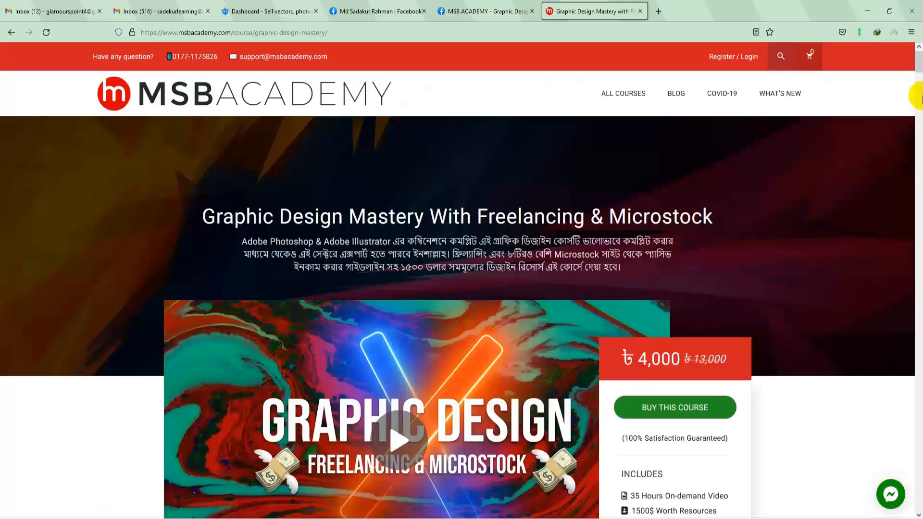
left_click_drag(918, 62, 916, 100)
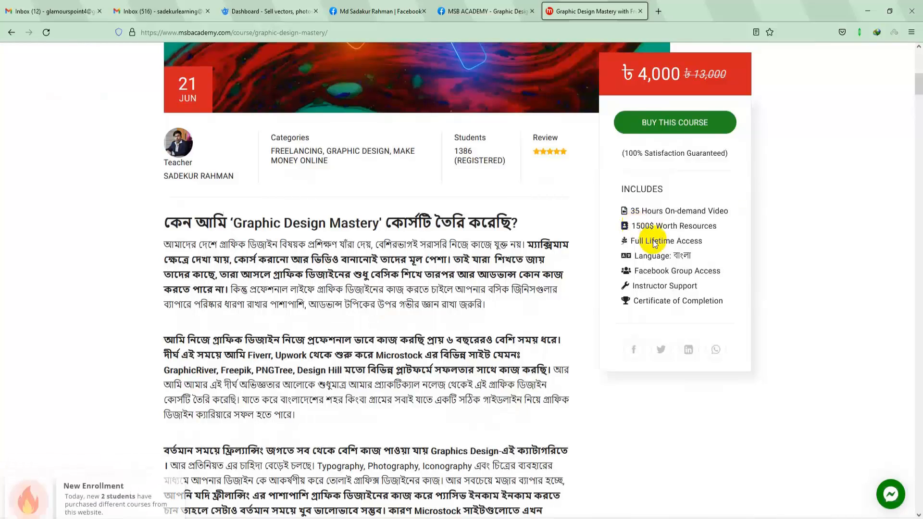
left_click_drag(918, 97, 918, 248)
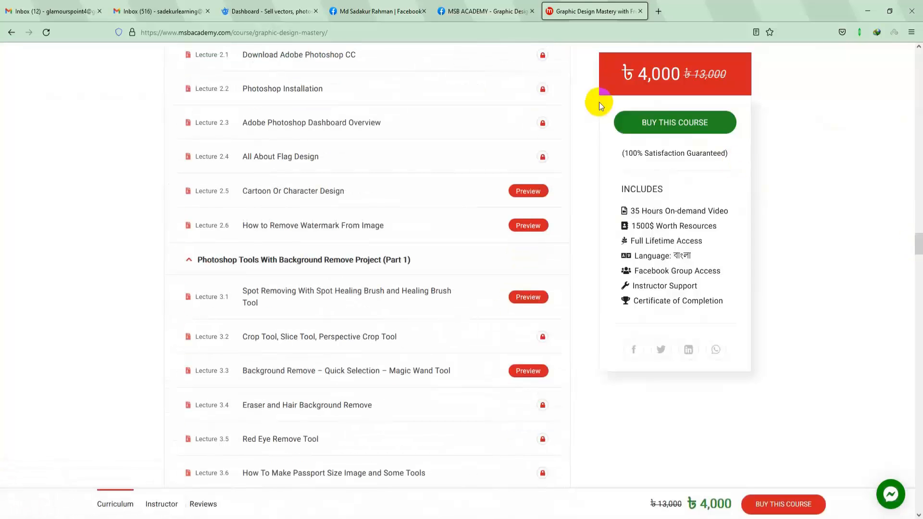
Switch to the course's private Facebook group and look through the members' design posts and the admin's feedback comments
left_click(481, 11)
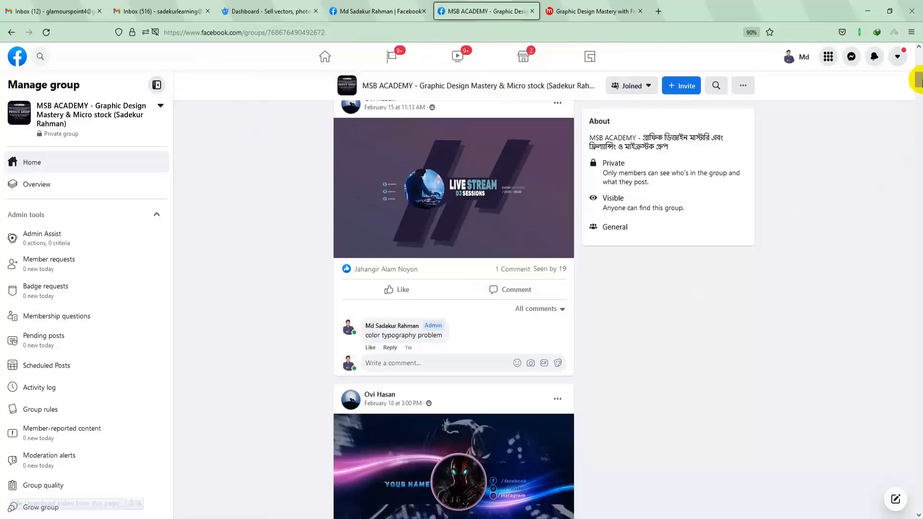
scroll(918, 104, "down", 10)
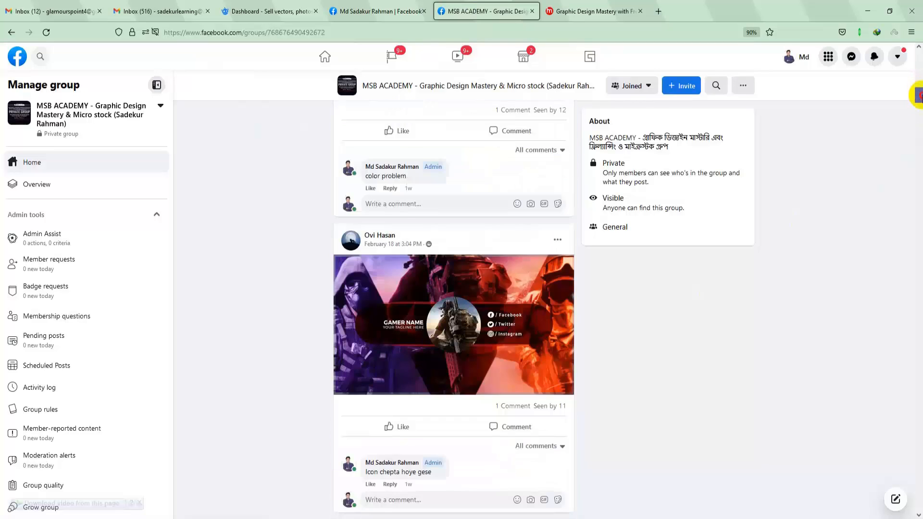
scroll(919, 103, "down", 12)
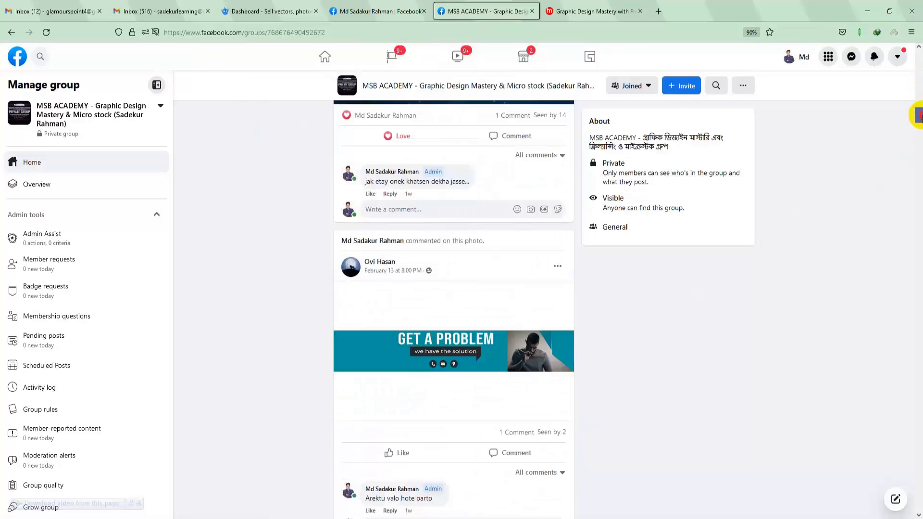
scroll(919, 115, "down", 3)
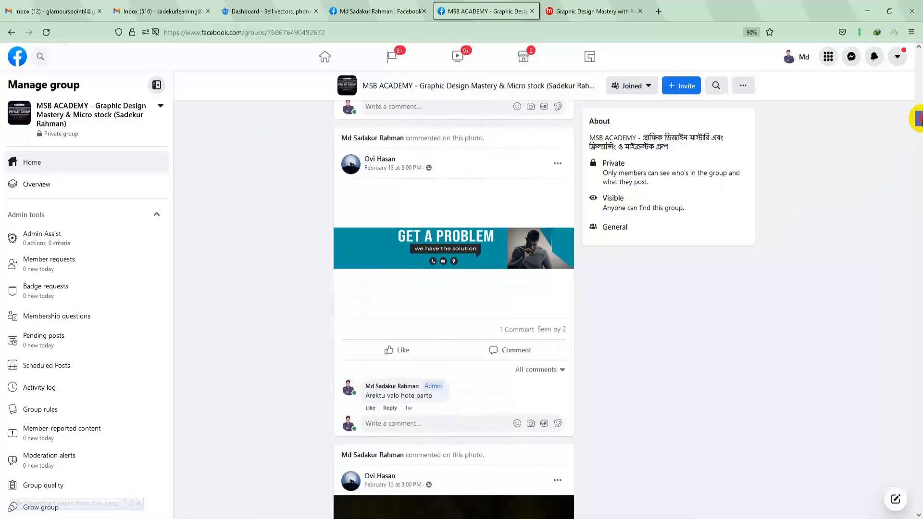
scroll(918, 118, "down", 15)
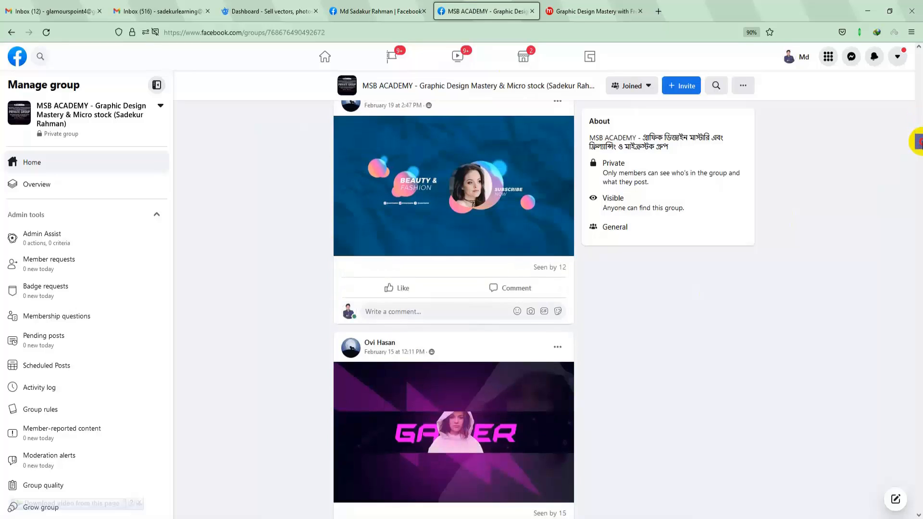
scroll(919, 142, "down", 15)
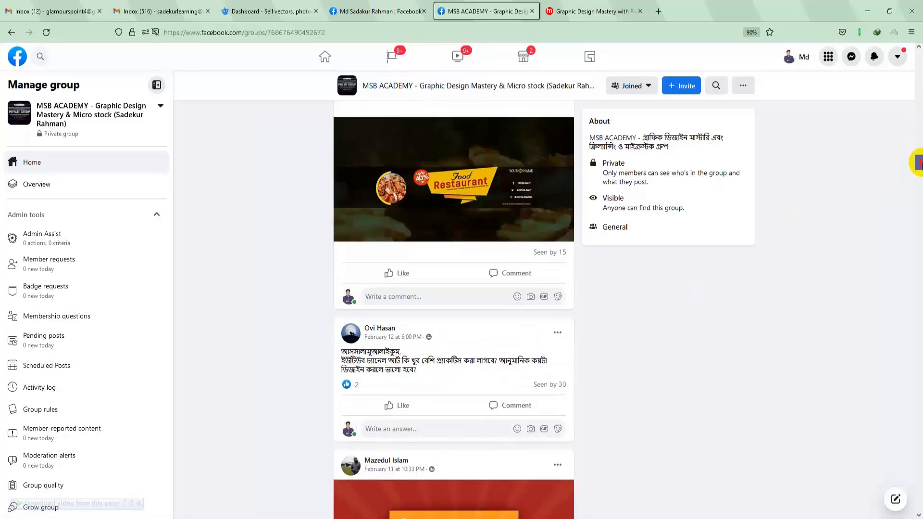
scroll(919, 164, "down", 20)
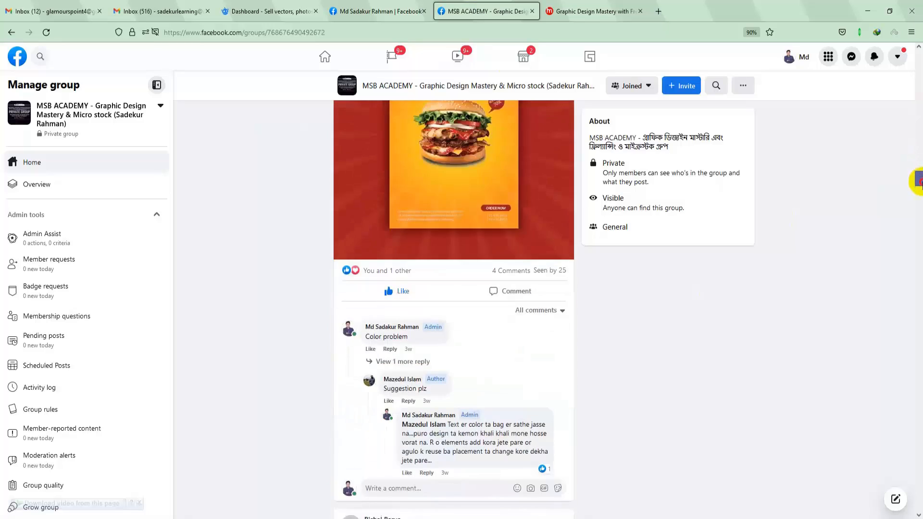
scroll(918, 195, "down", 10)
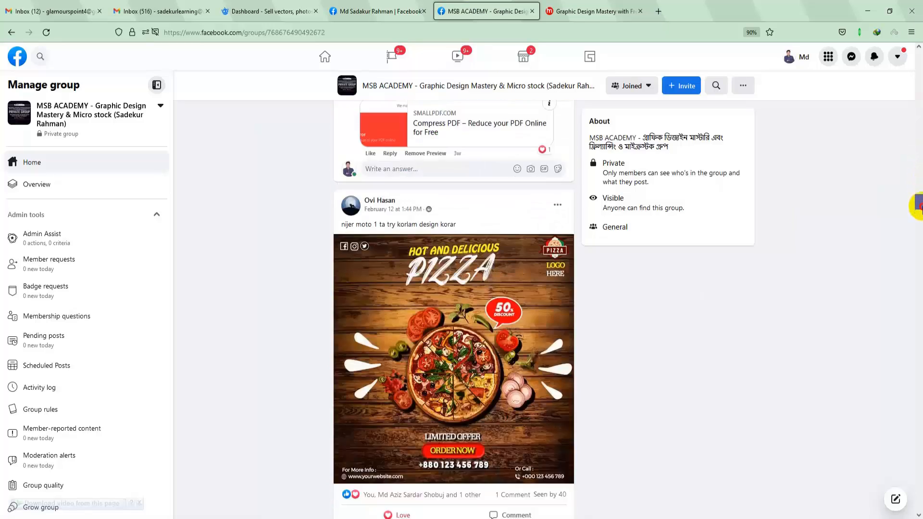
scroll(919, 216, "down", 3)
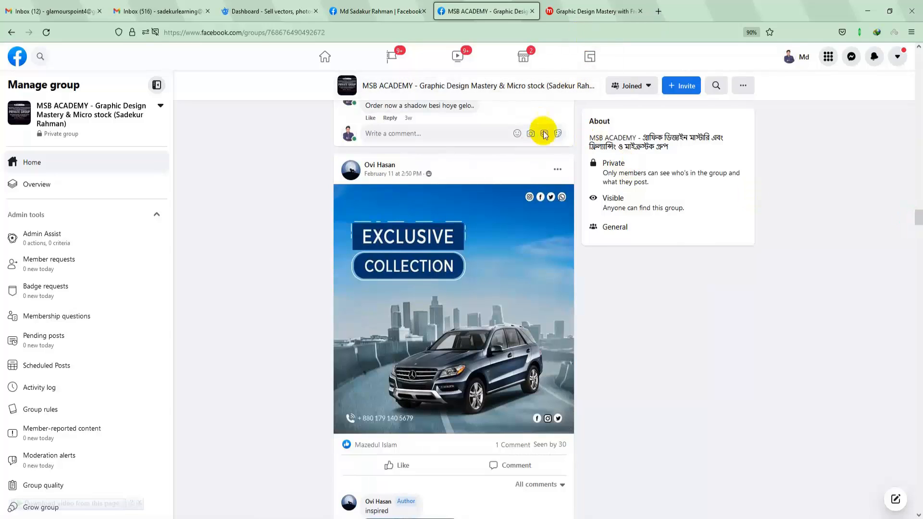
Return to the Graphic Design Mastery course page and start the course purchase
left_click(609, 11)
left_click(731, 124)
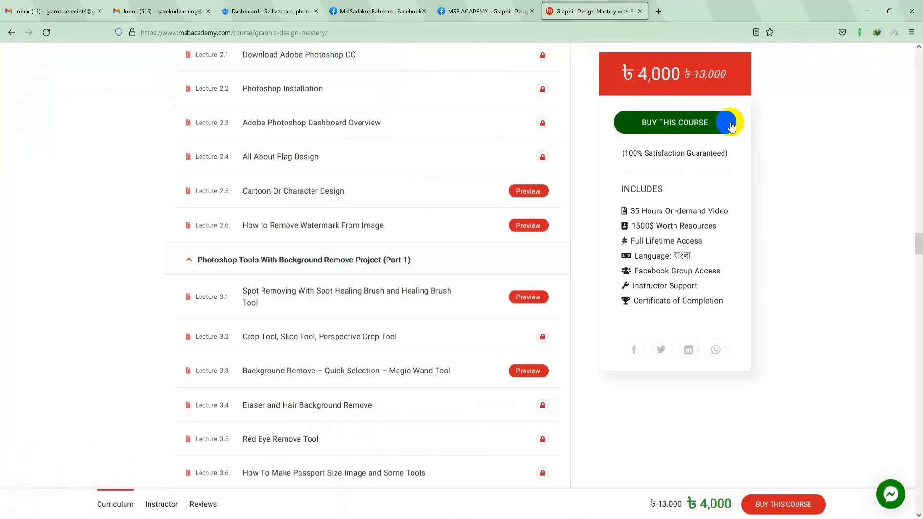